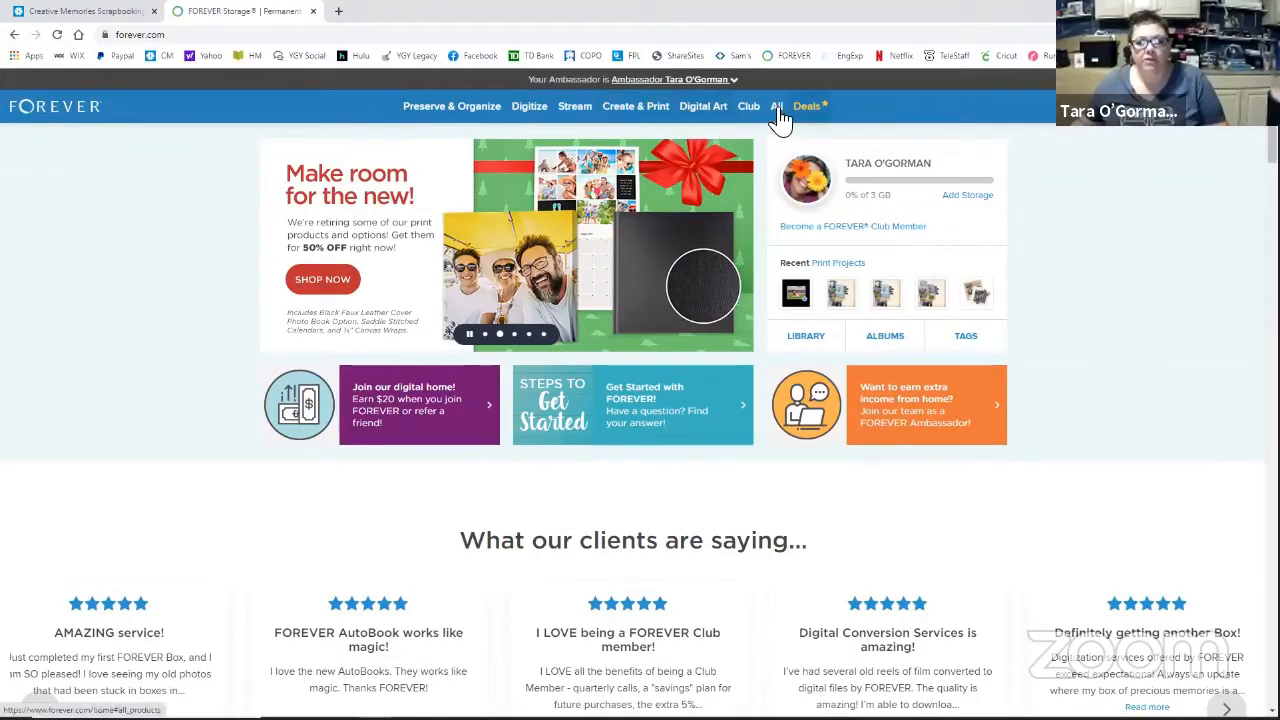
# Open the FOREVER Storage page and examine its benefits, supported file types and storage plan prices
pyautogui.click(484, 114)
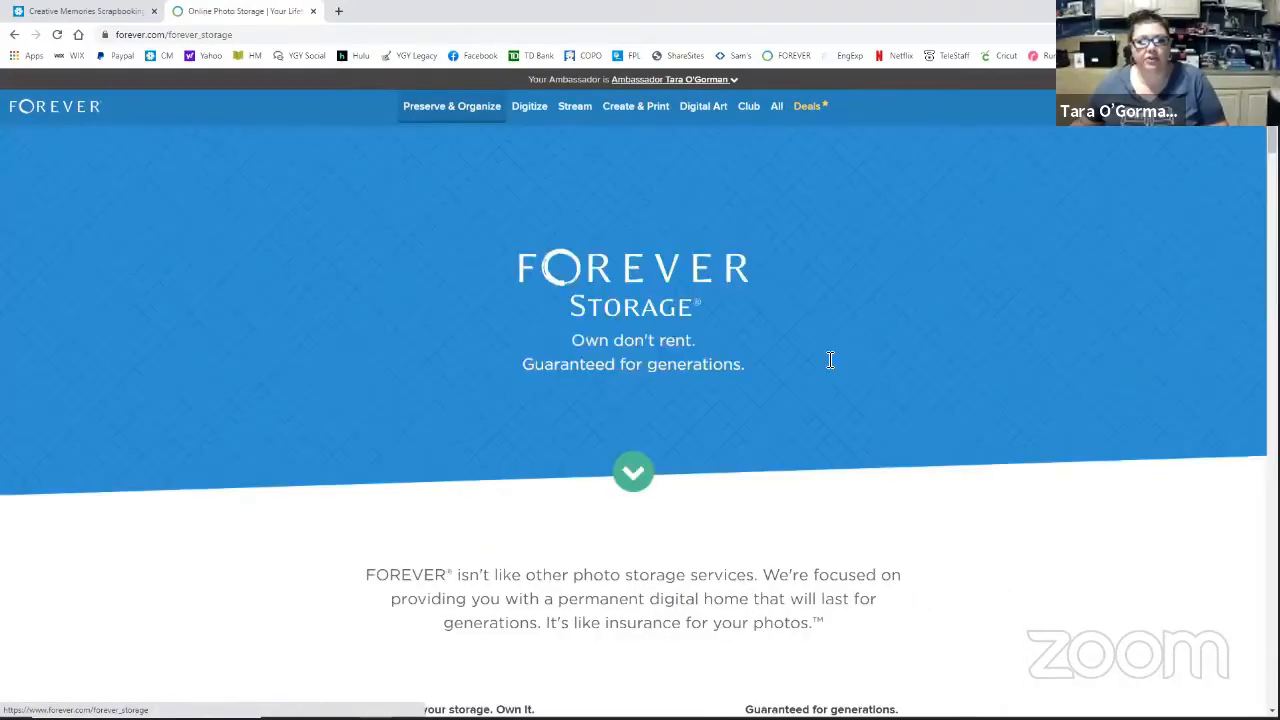
pyautogui.scroll(-6, 826, 356)
pyautogui.scroll(-10, 826, 356)
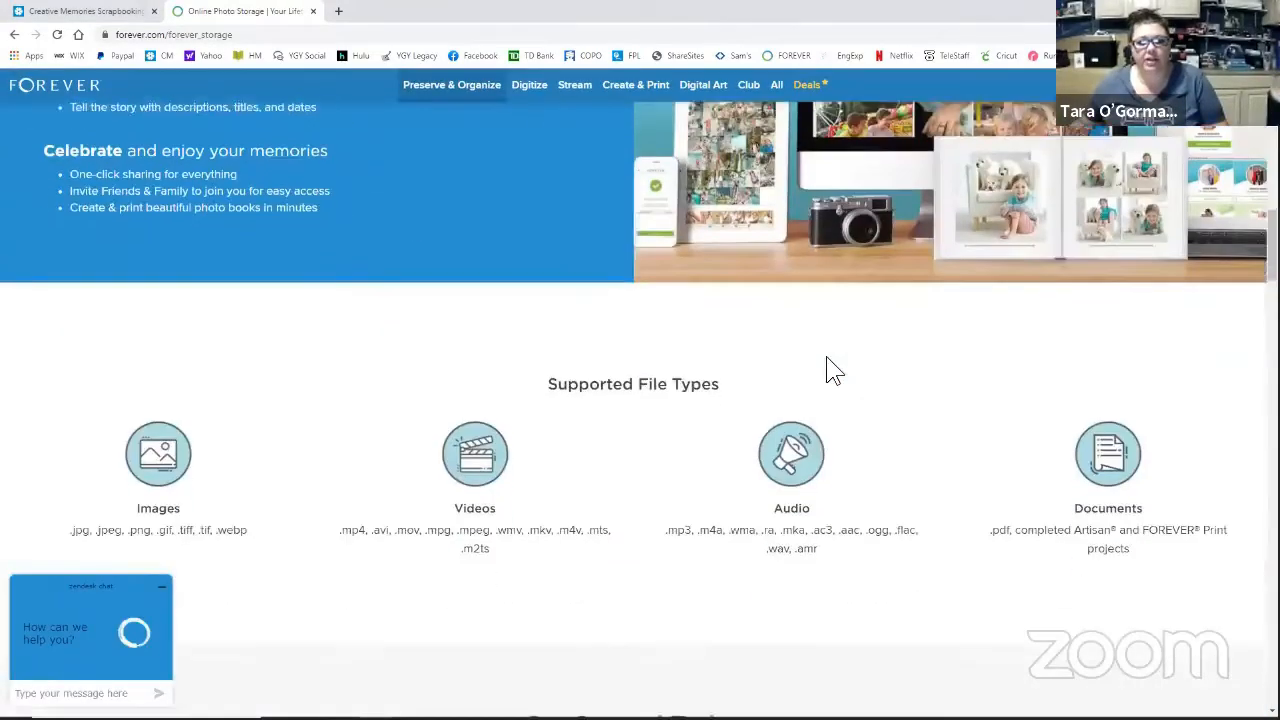
pyautogui.scroll(-4, 828, 366)
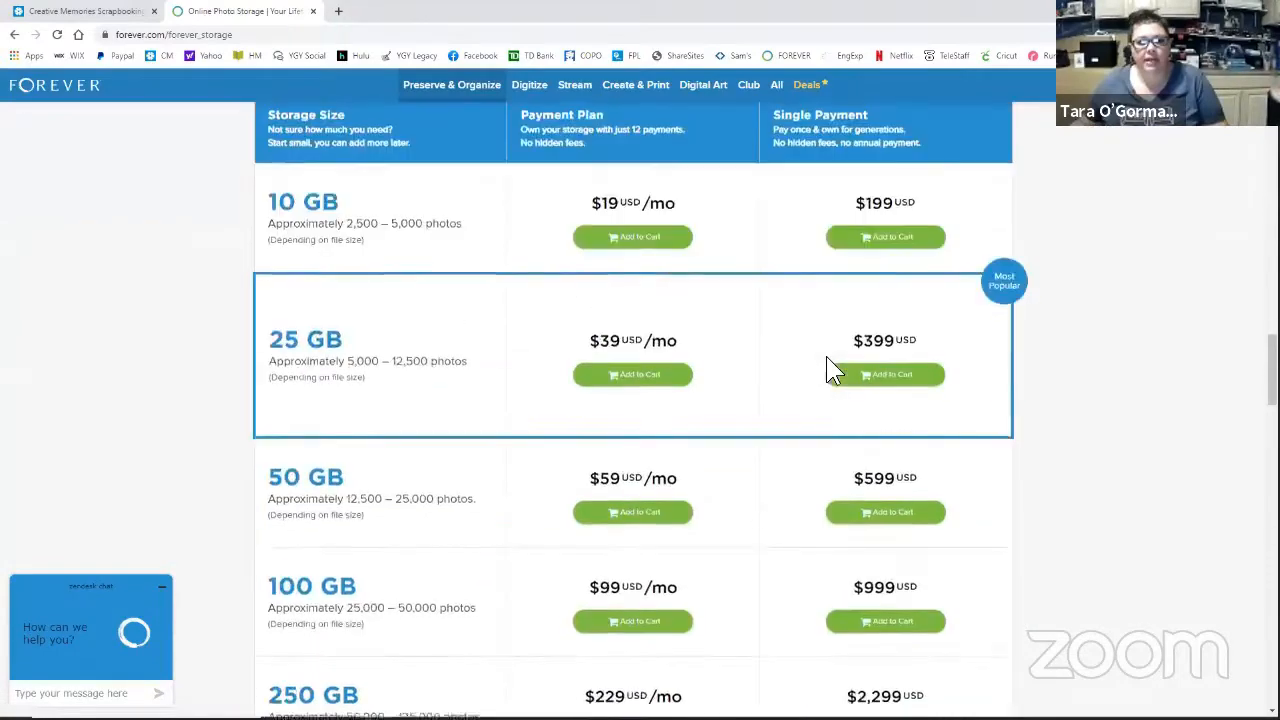
pyautogui.scroll(10, 828, 366)
pyautogui.scroll(10, 826, 366)
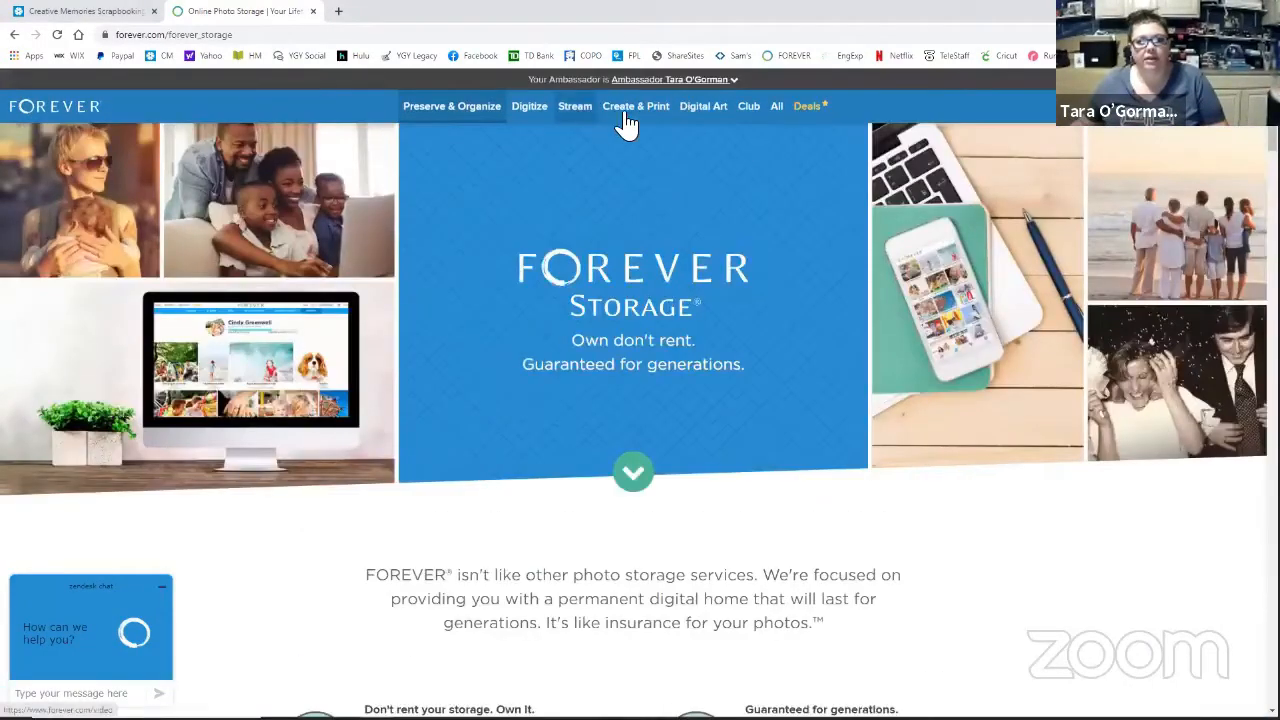
pyautogui.click(632, 476)
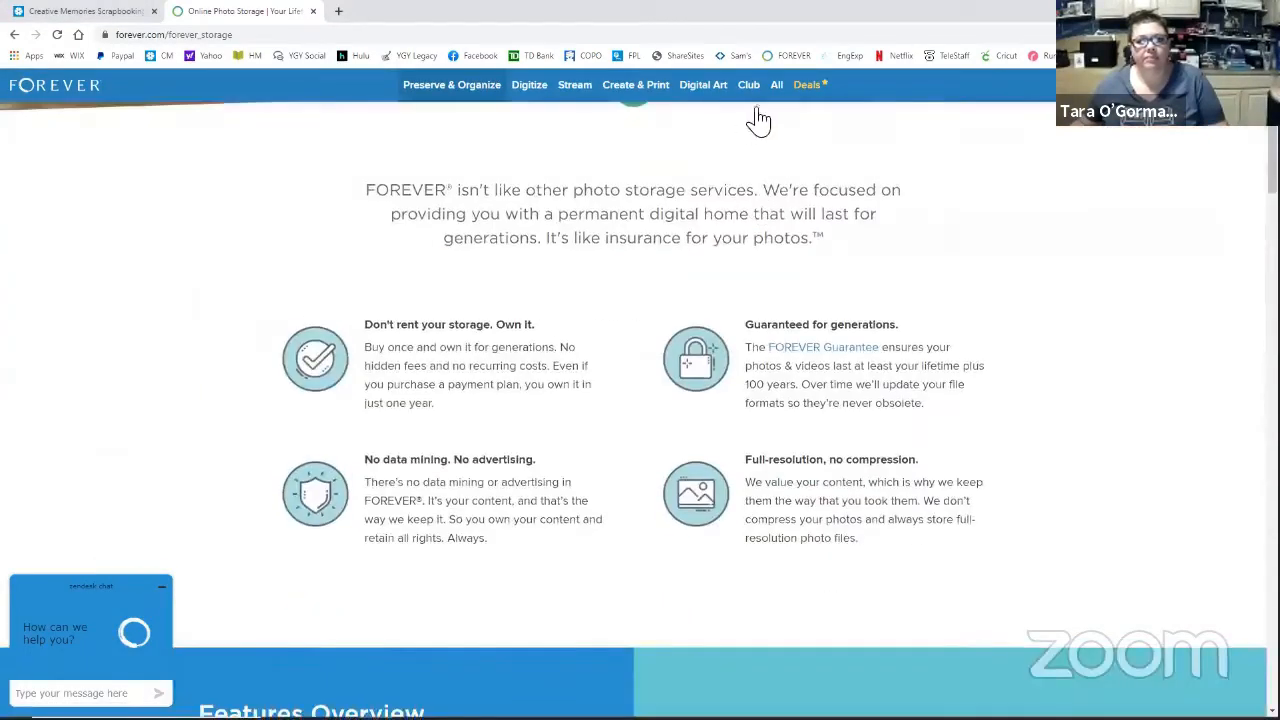
# Find FOREVER Historian Software in the list of all products and open its page to view the purchase and free trial options
pyautogui.click(776, 85)
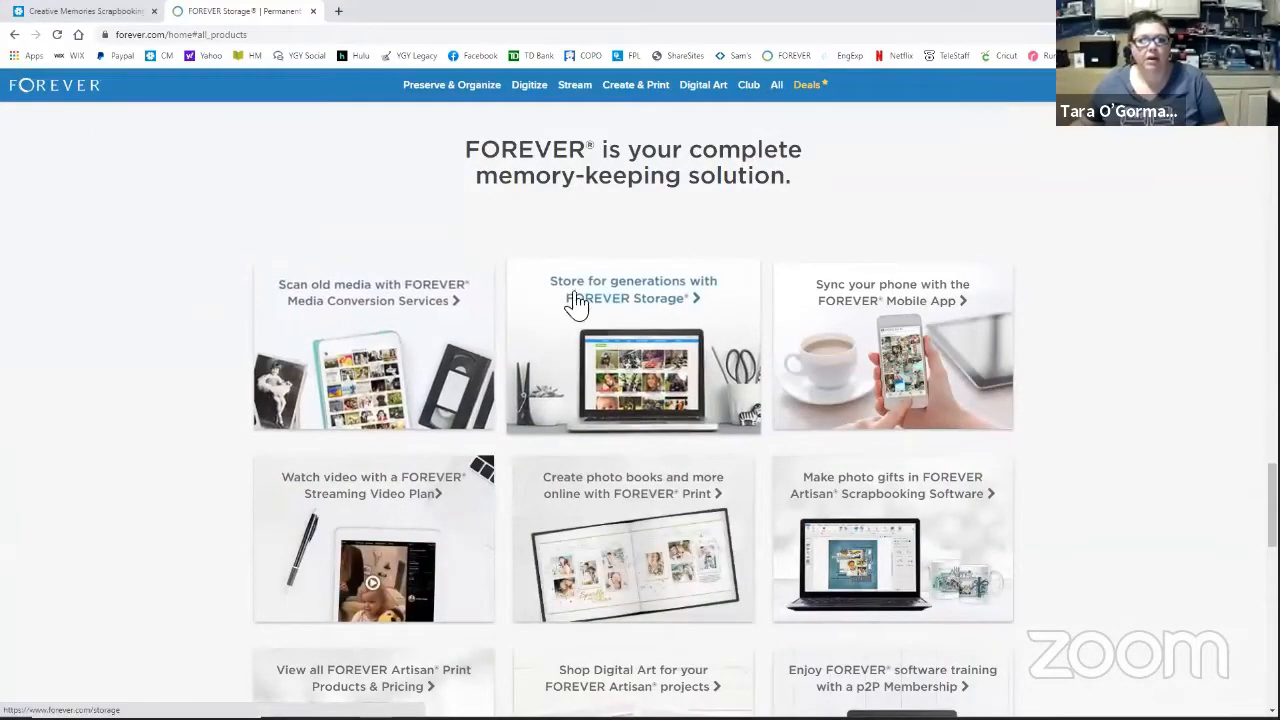
pyautogui.scroll(-4, 930, 442)
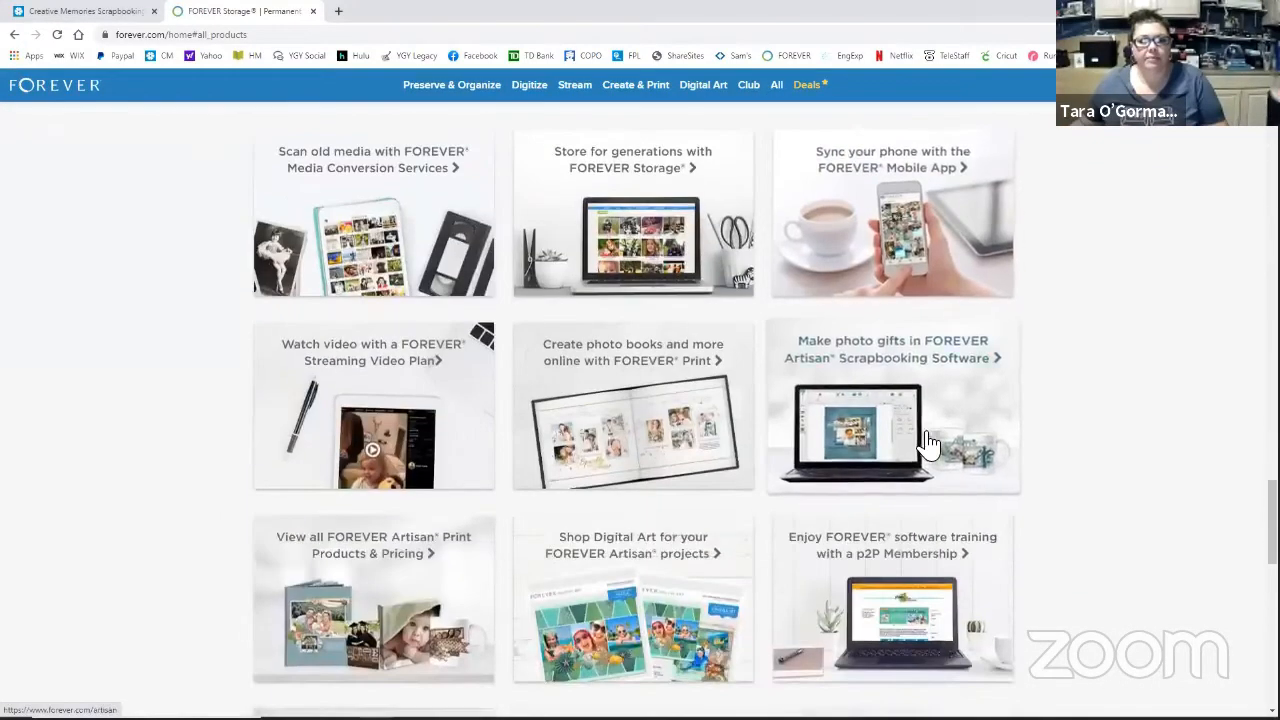
pyautogui.scroll(-1, 610, 410)
pyautogui.scroll(-1, 610, 410)
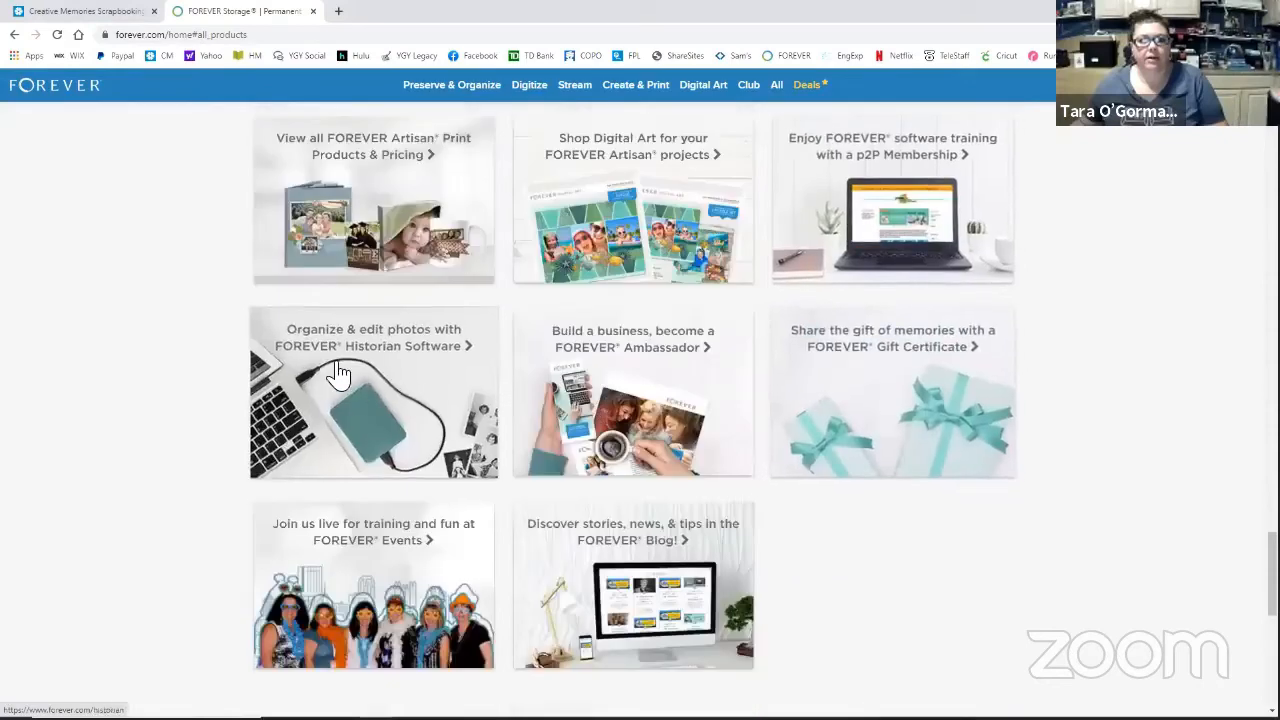
pyautogui.scroll(-1, 418, 313)
pyautogui.click(418, 313)
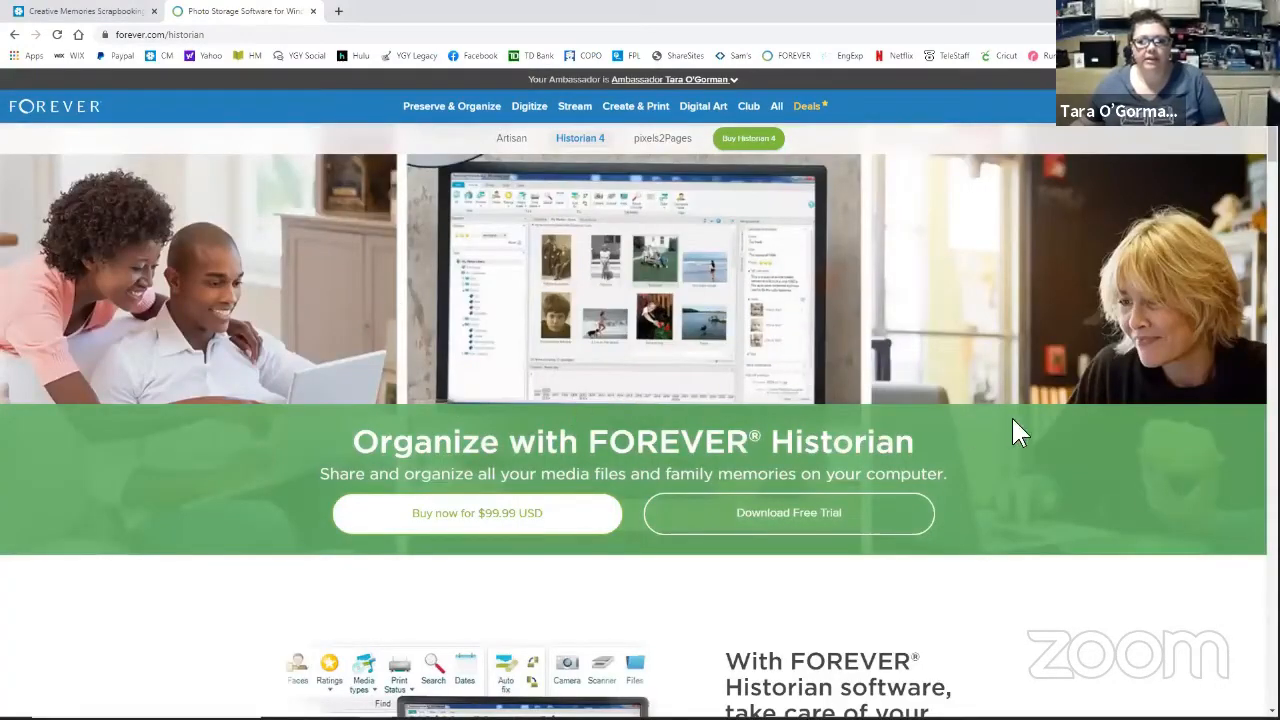
pyautogui.scroll(-1, 1046, 488)
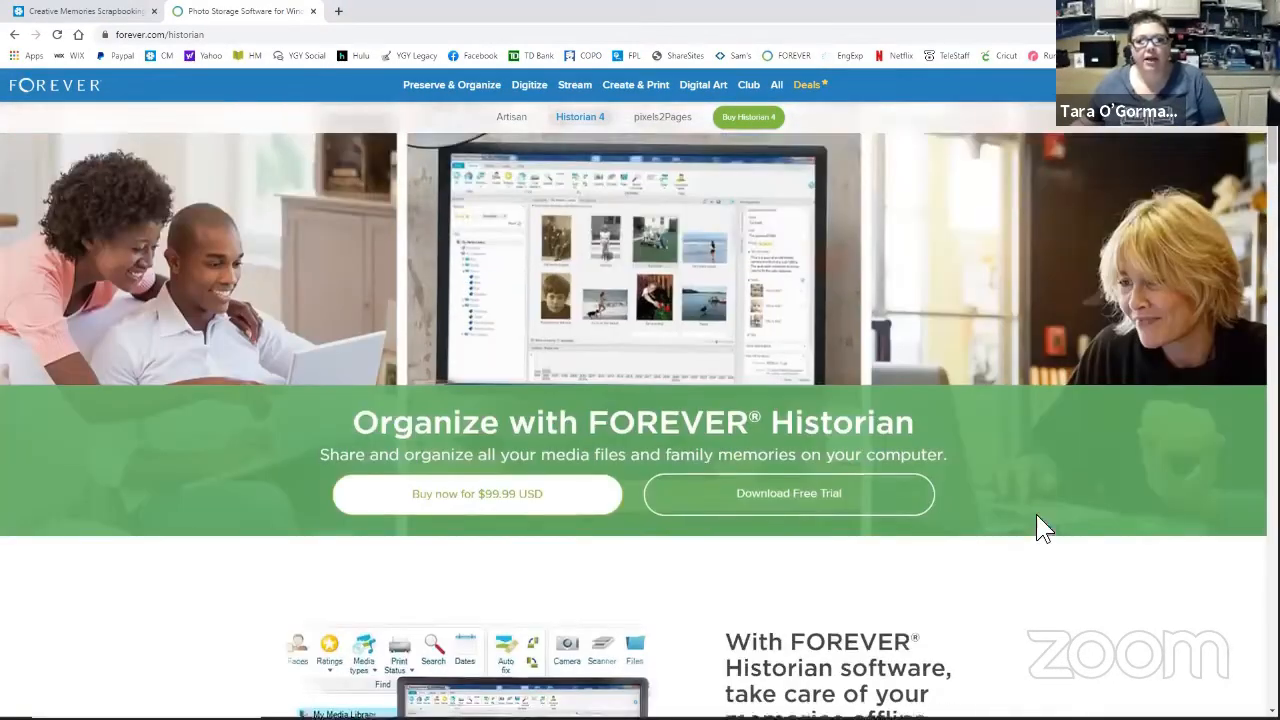
pyautogui.scroll(1, 1037, 528)
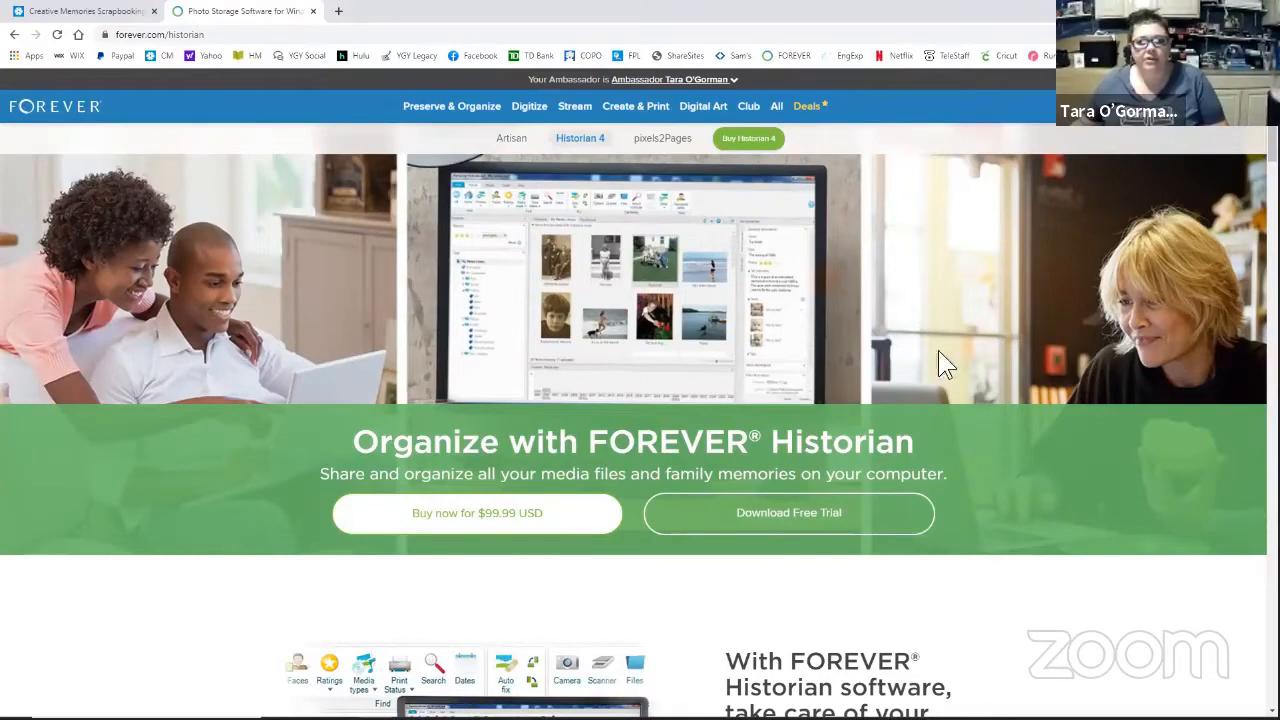
pyautogui.scroll(-3, 1055, 465)
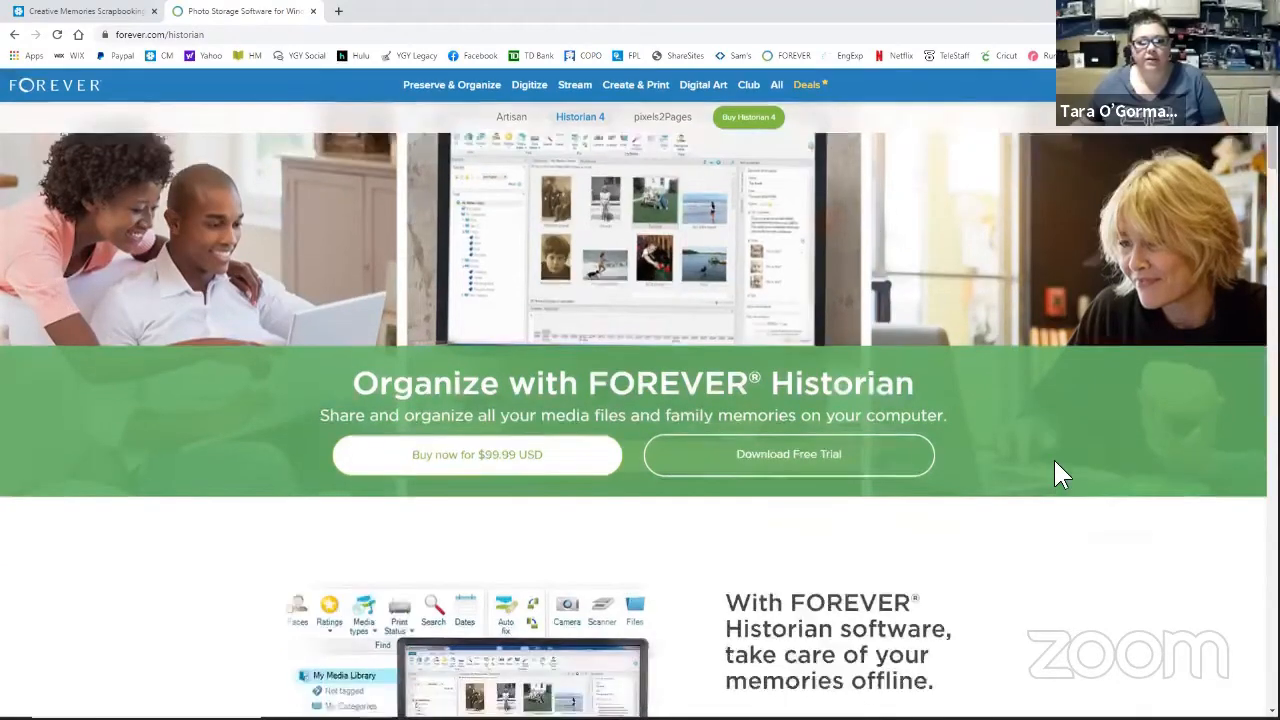
pyautogui.scroll(3, 1060, 470)
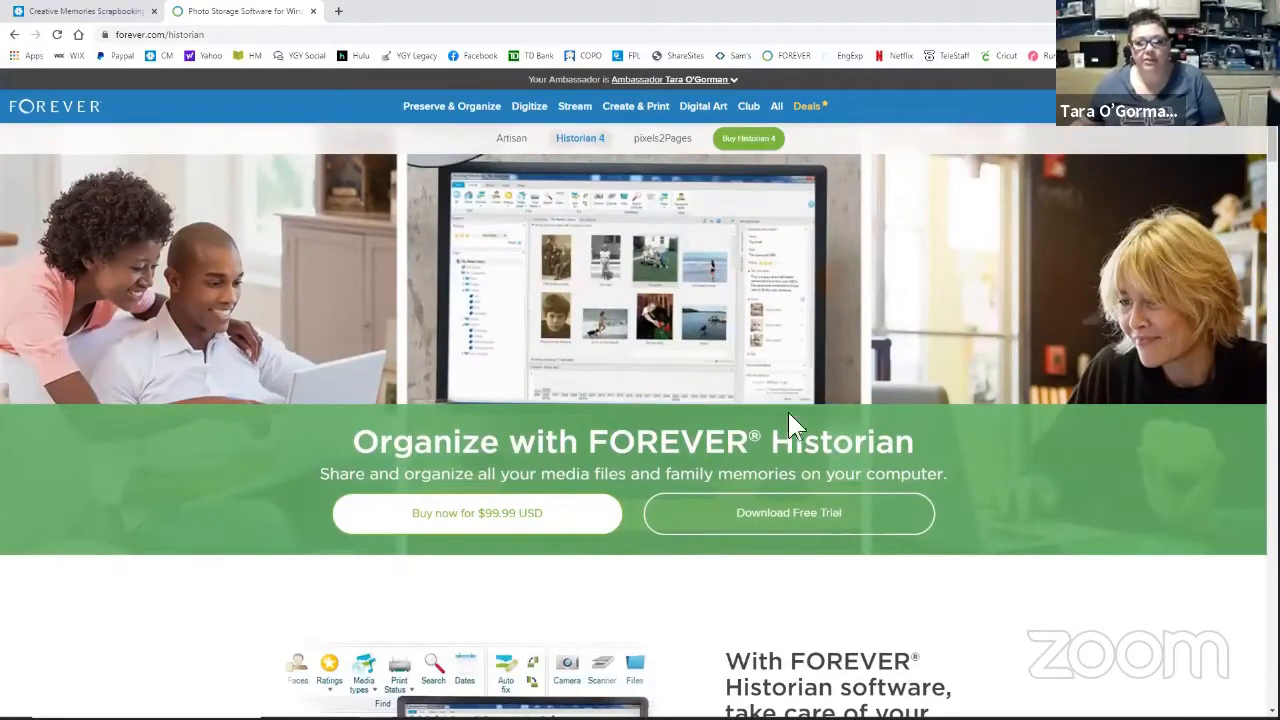
# Open the Deals page and read through the 14 Days of Christmas in June offers down to the gift memberships
pyautogui.click(806, 112)
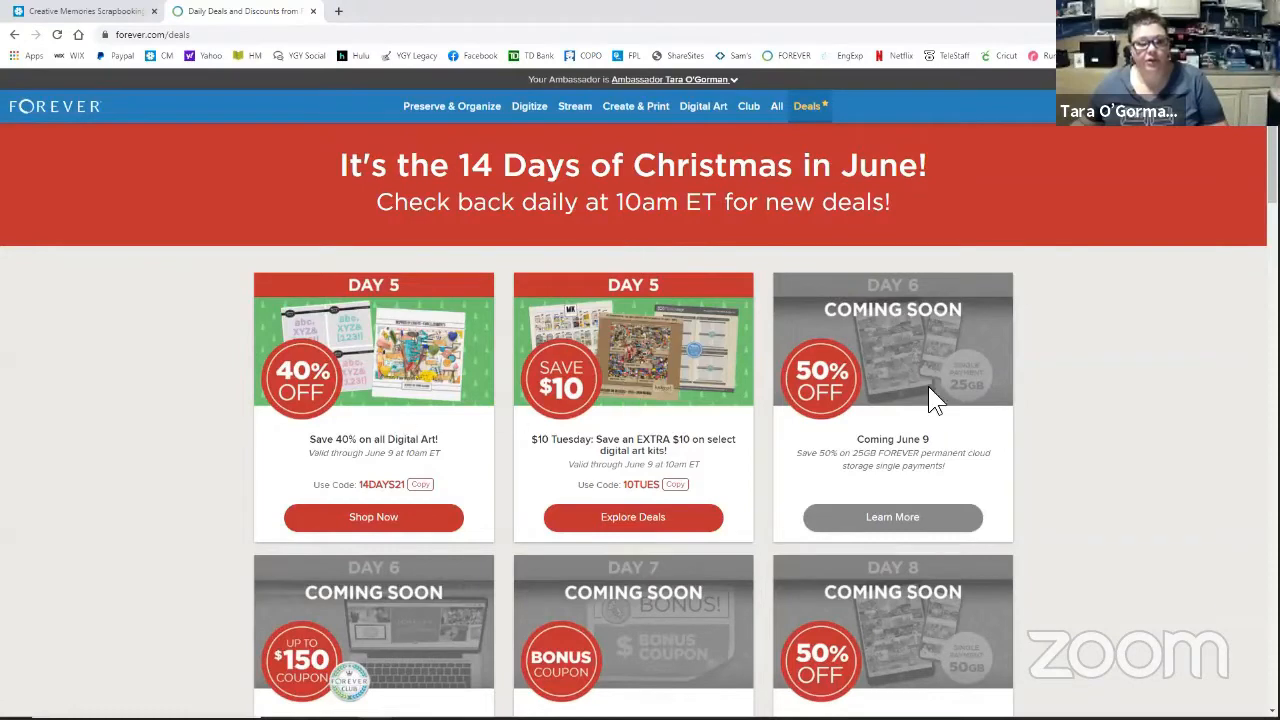
pyautogui.scroll(-2, 932, 400)
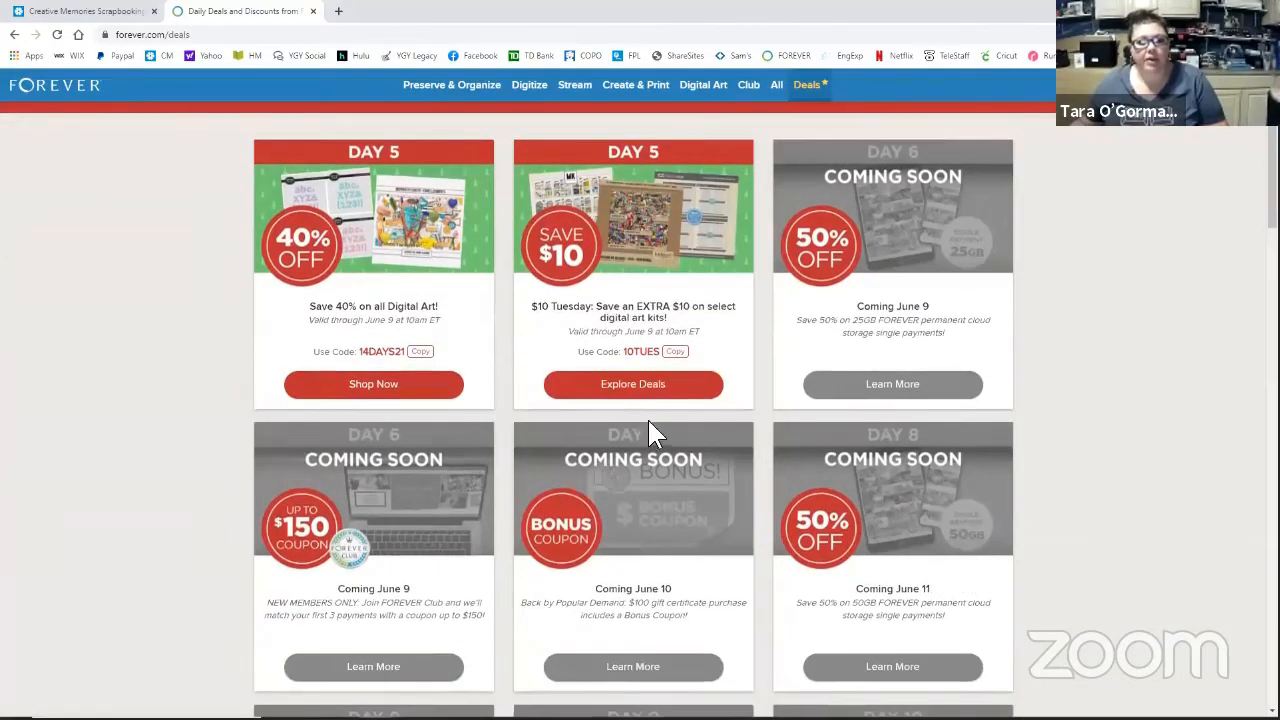
pyautogui.scroll(-2, 648, 420)
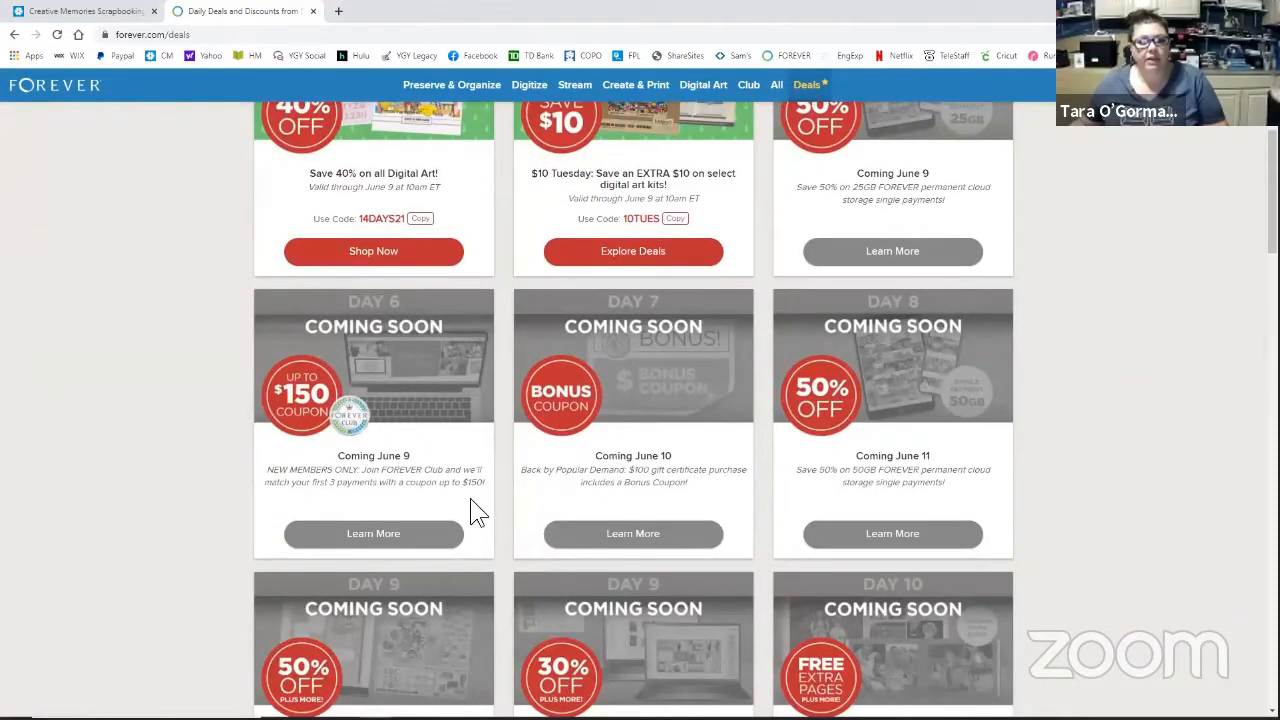
pyautogui.scroll(-2, 955, 476)
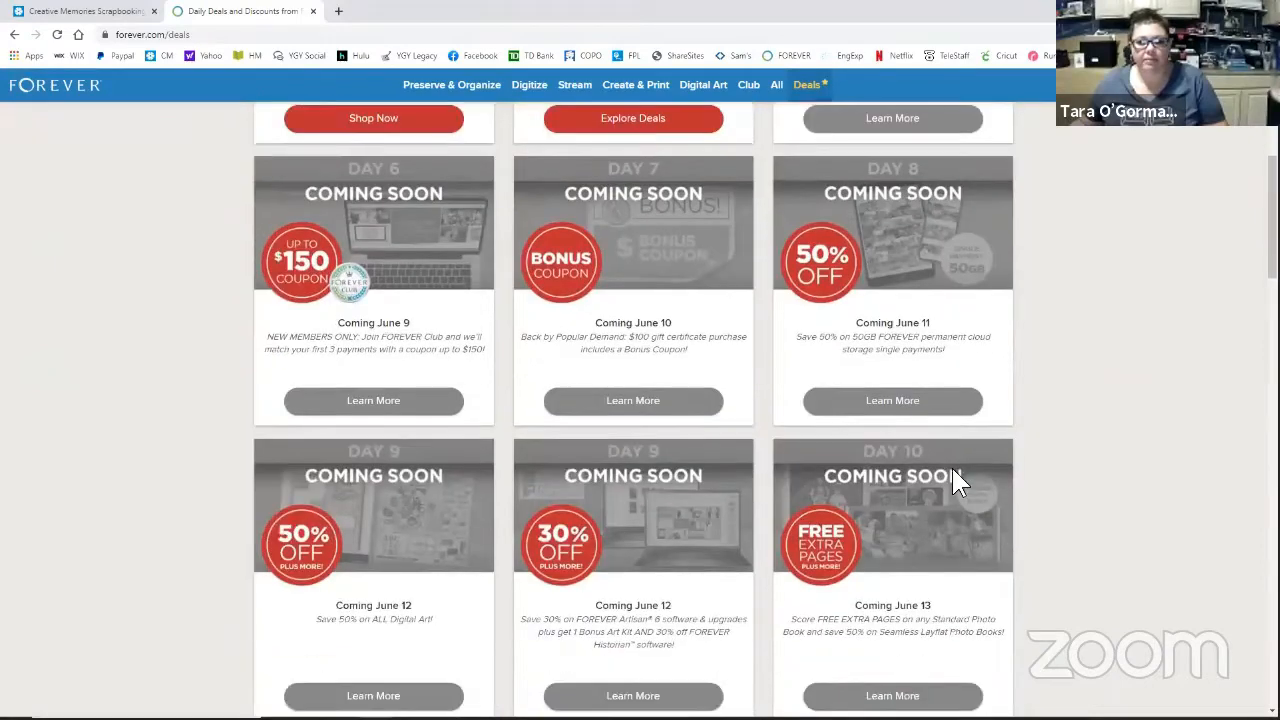
pyautogui.scroll(-1, 850, 540)
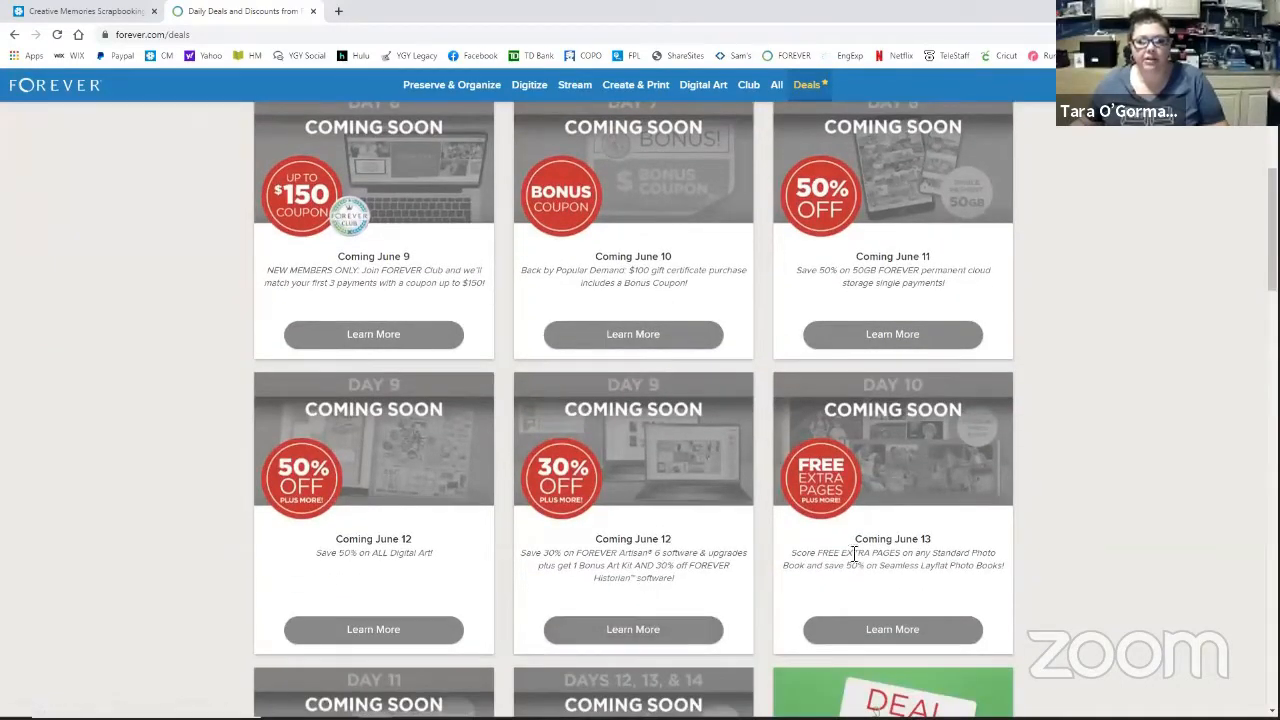
pyautogui.scroll(-2, 950, 552)
pyautogui.scroll(-2, 948, 550)
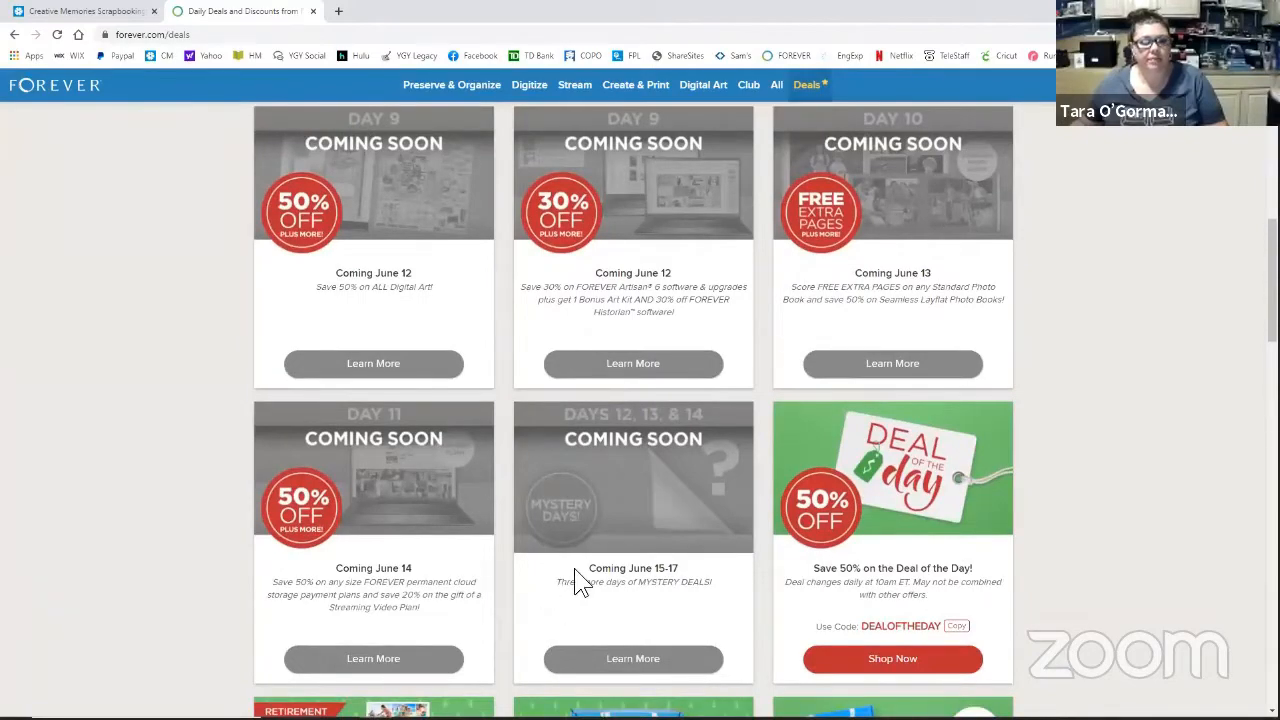
pyautogui.scroll(-5, 578, 570)
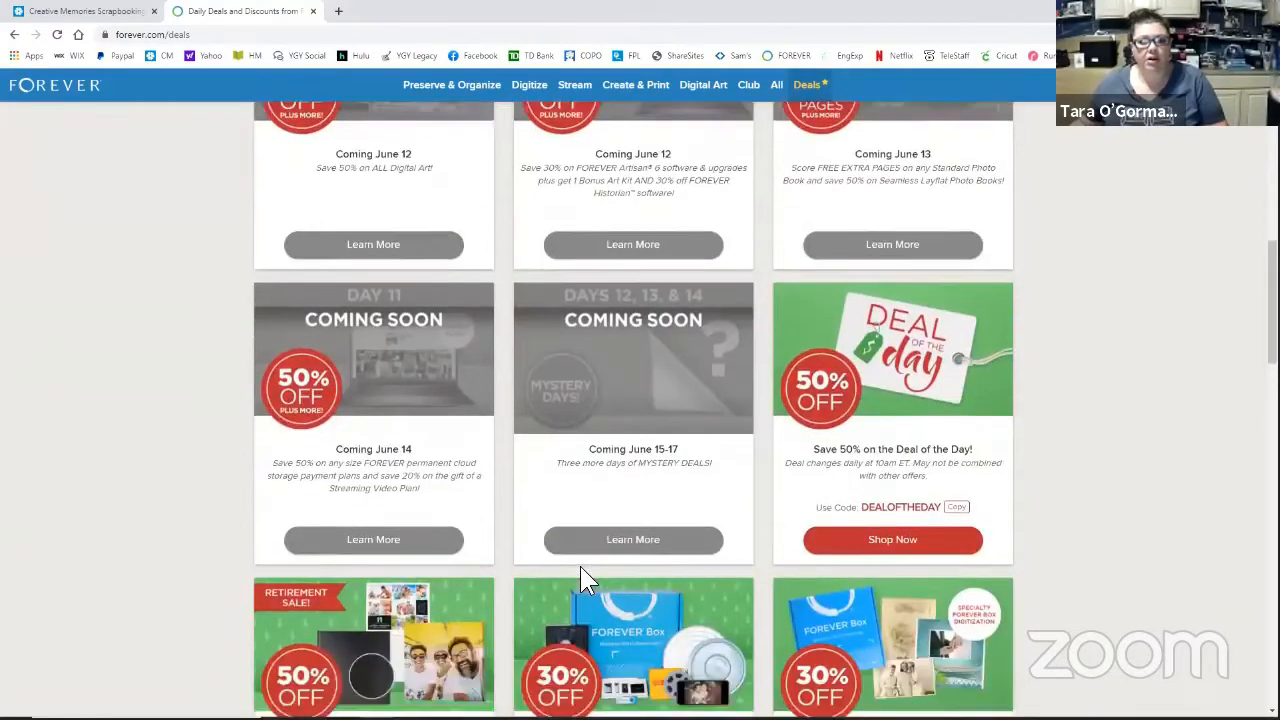
pyautogui.scroll(-6, 586, 568)
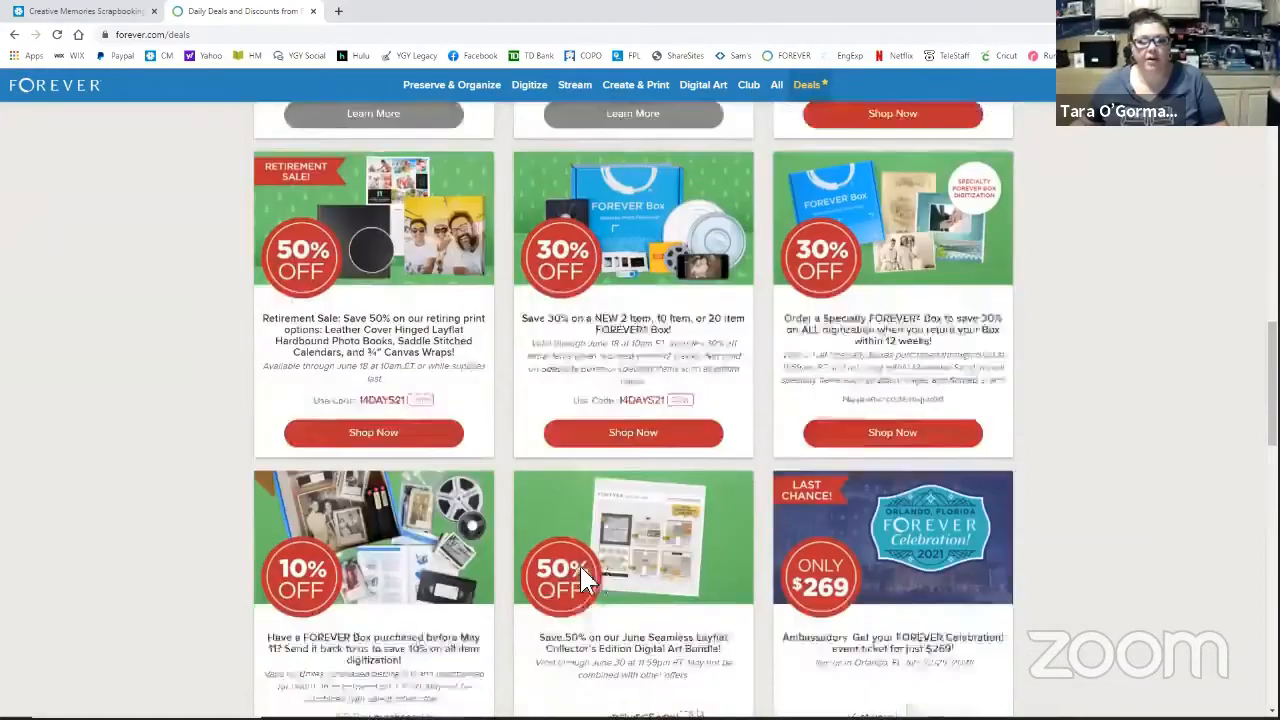
pyautogui.scroll(-6, 666, 585)
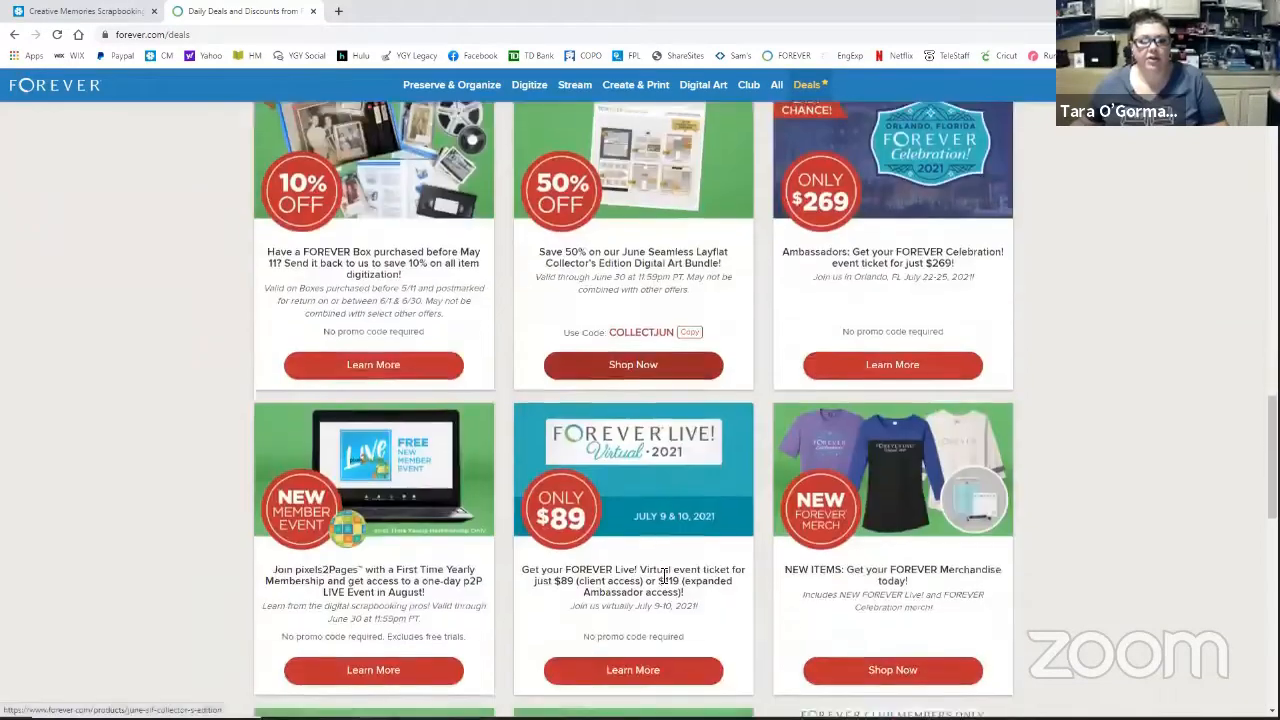
pyautogui.scroll(-4, 660, 572)
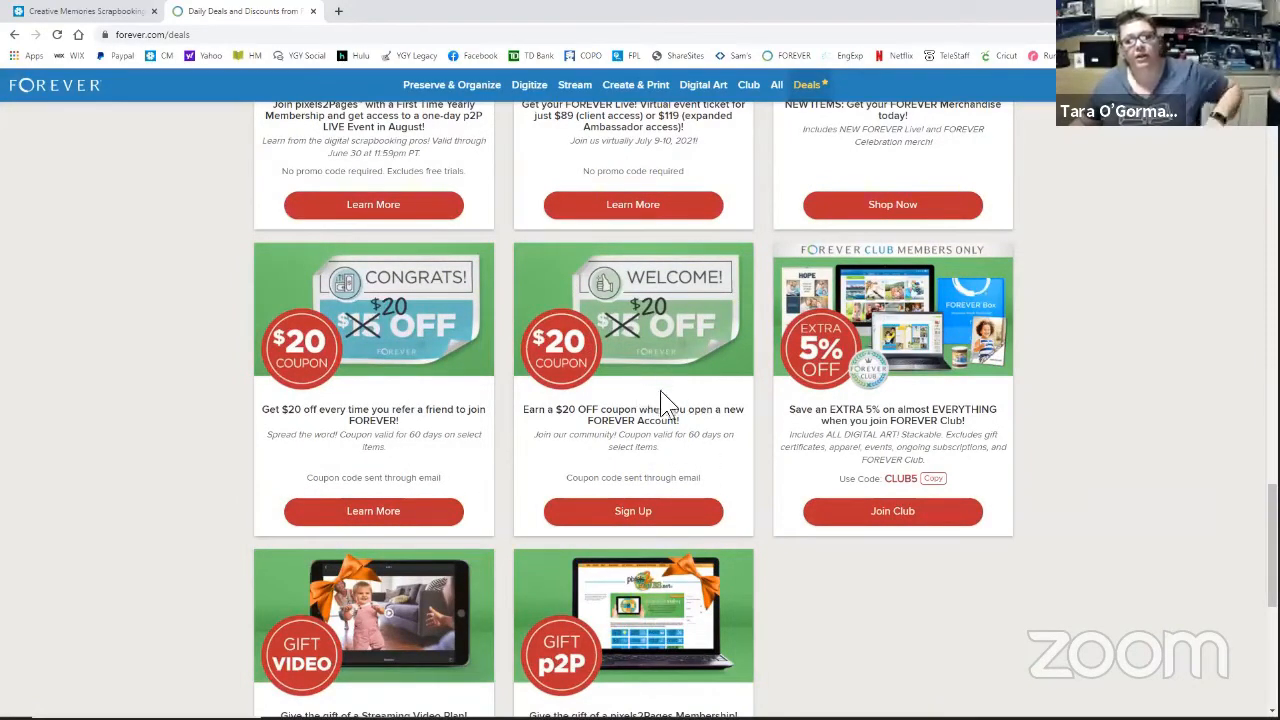
pyautogui.scroll(-1, 640, 385)
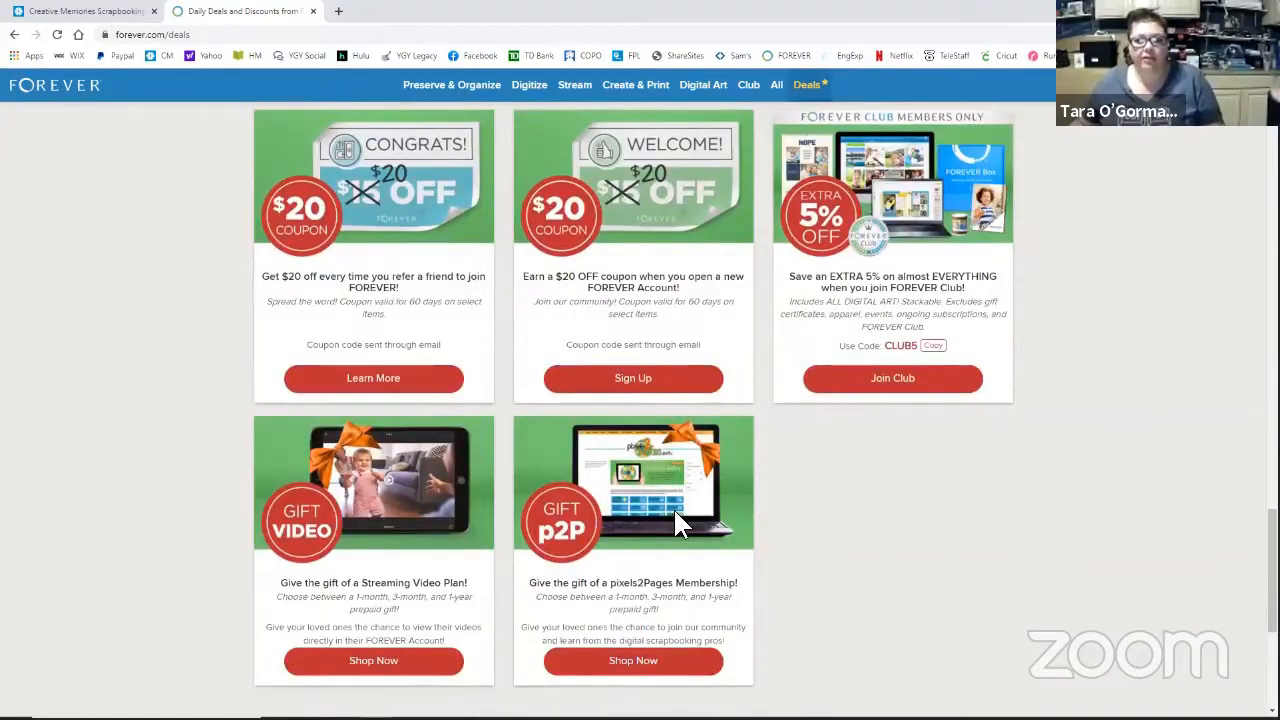
# Return to the upcoming deals and examine the June 12 offer on FOREVER Artisan 6 and Historian software
pyautogui.scroll(6, 675, 518)
pyautogui.scroll(6, 678, 520)
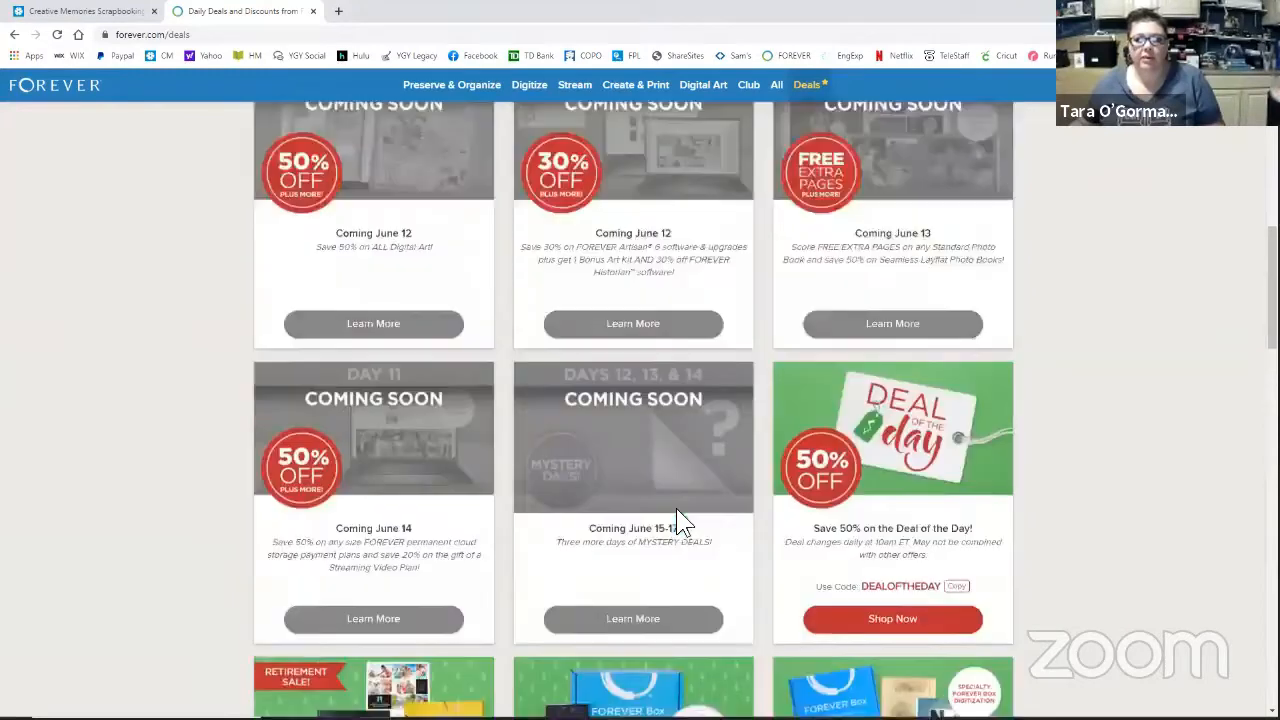
pyautogui.scroll(2, 677, 513)
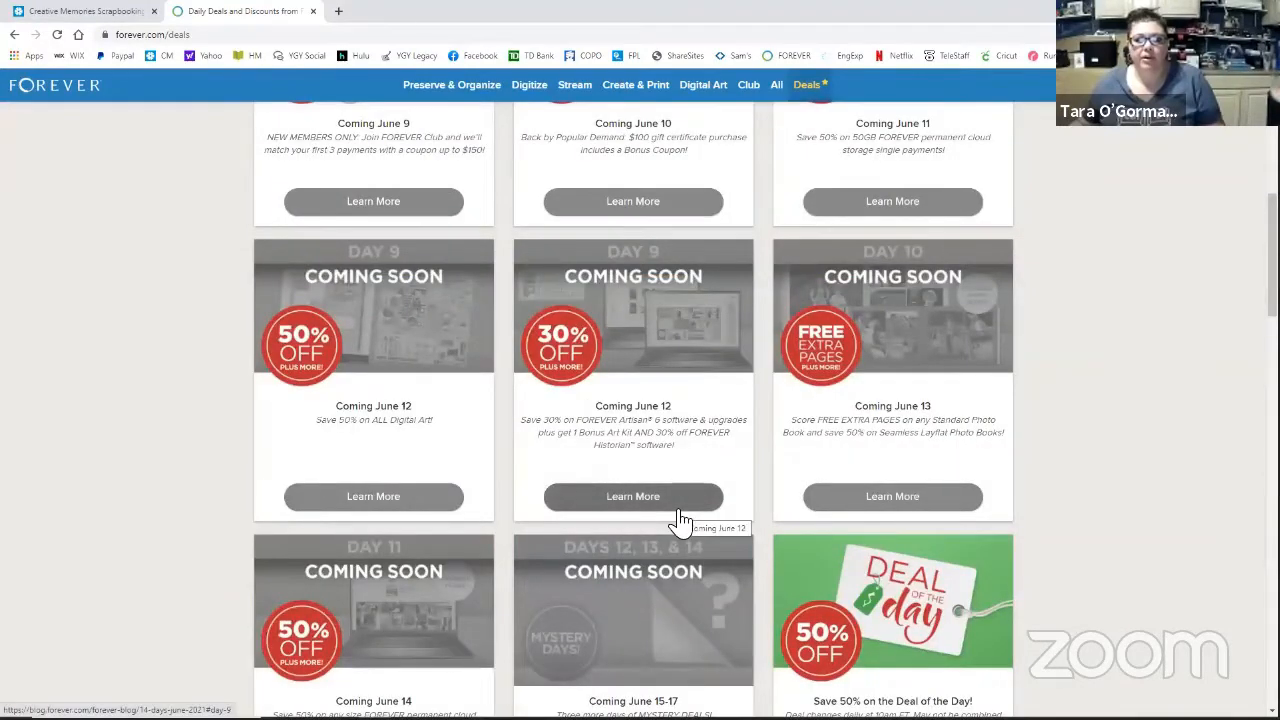
pyautogui.scroll(1, 678, 520)
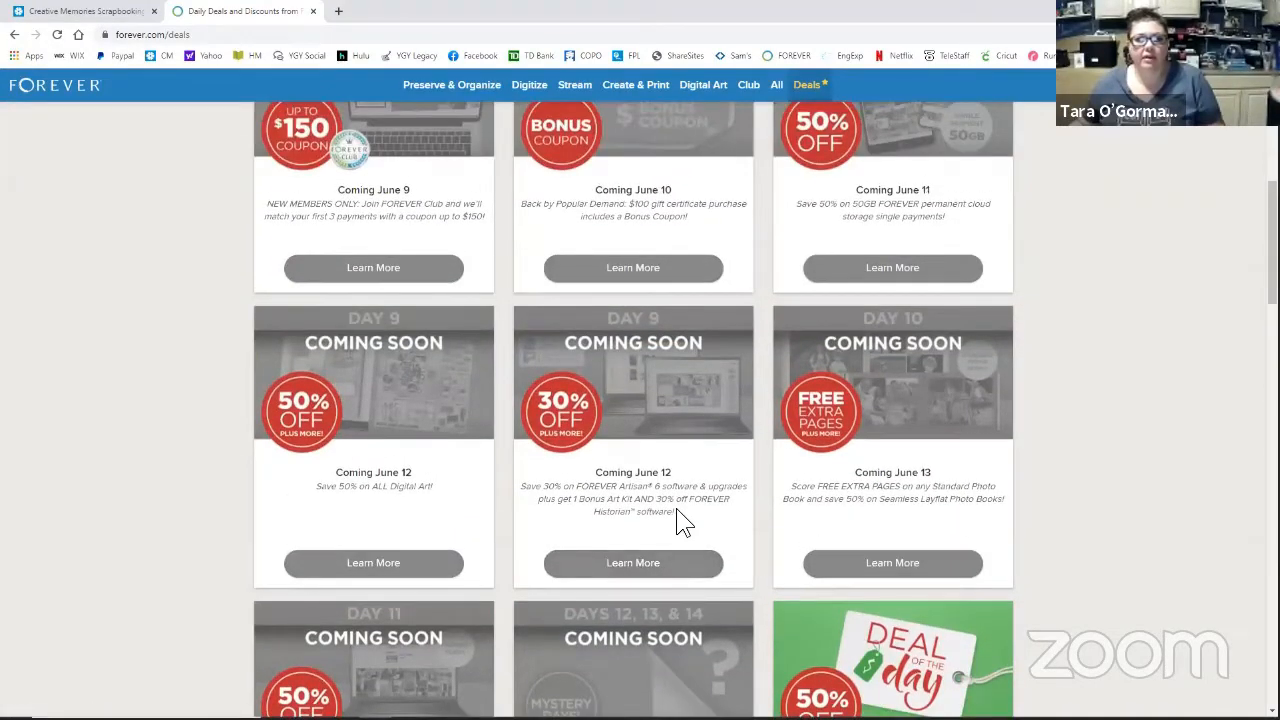
pyautogui.scroll(4, 678, 520)
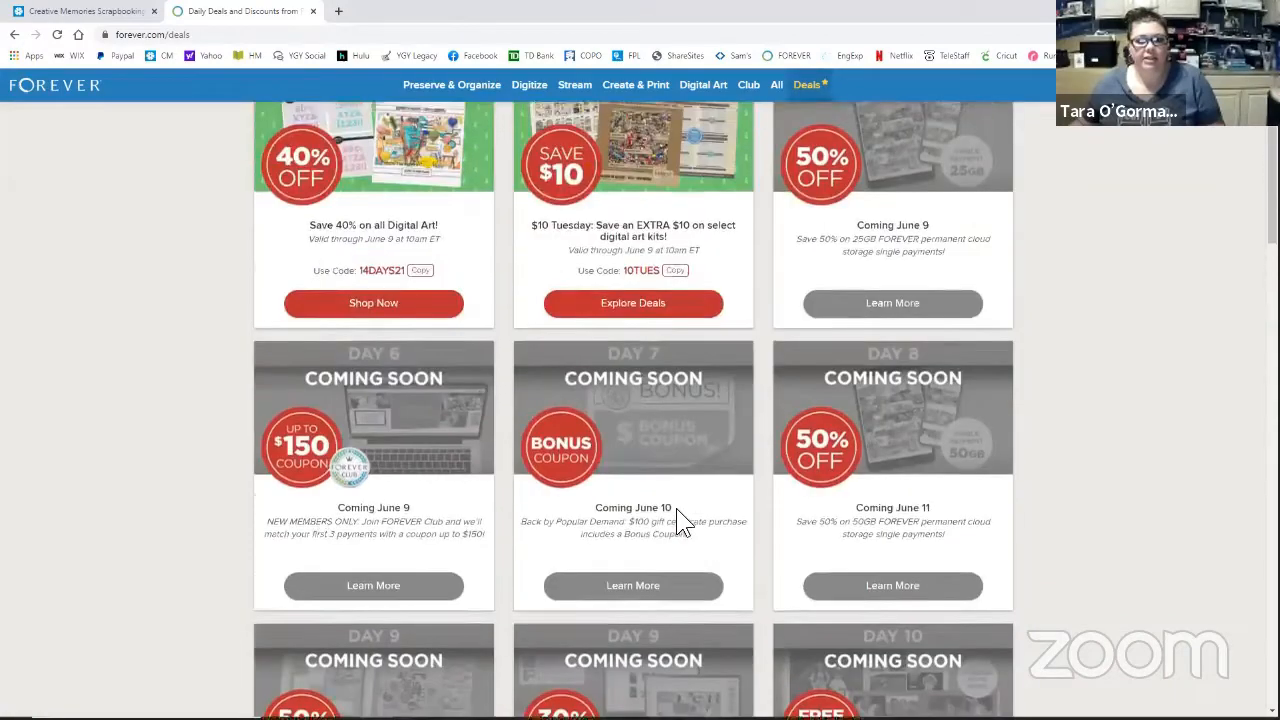
pyautogui.scroll(2, 678, 520)
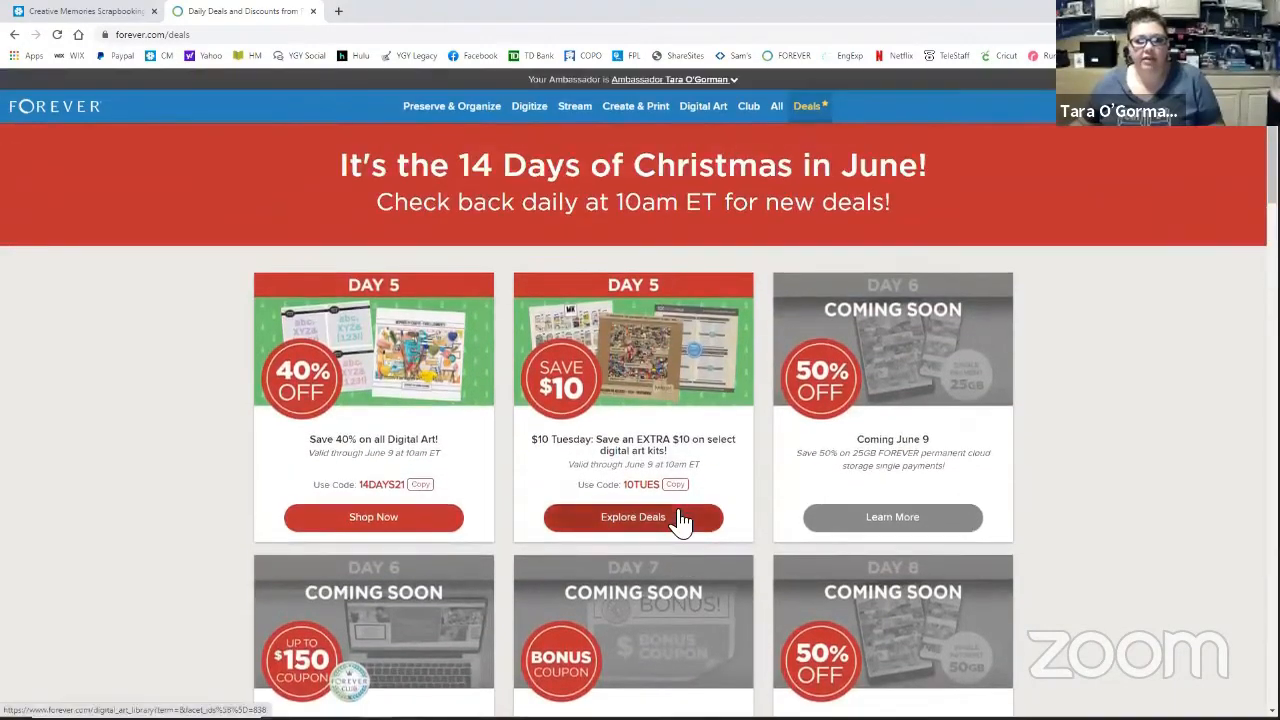
# Go through the deals once more, from the Day 5 offers to the June Collector's Edition Digital Art Bundle
pyautogui.scroll(-5, 678, 520)
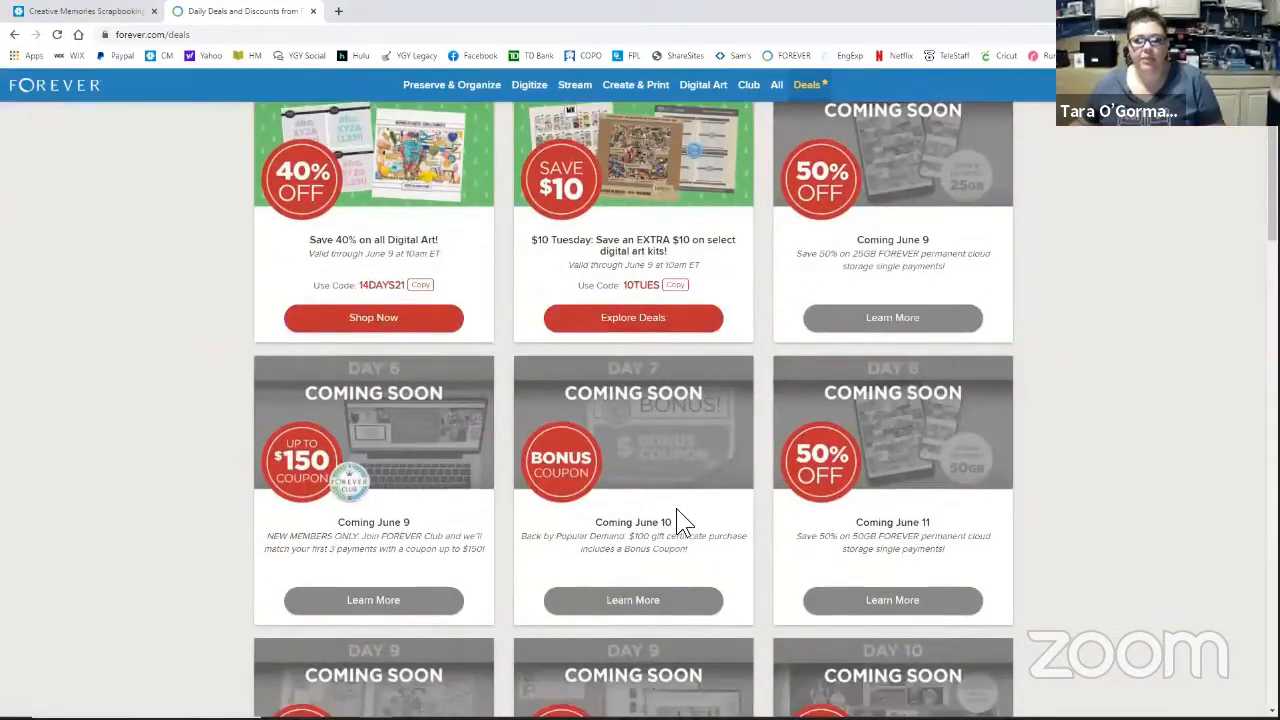
pyautogui.scroll(-4, 676, 520)
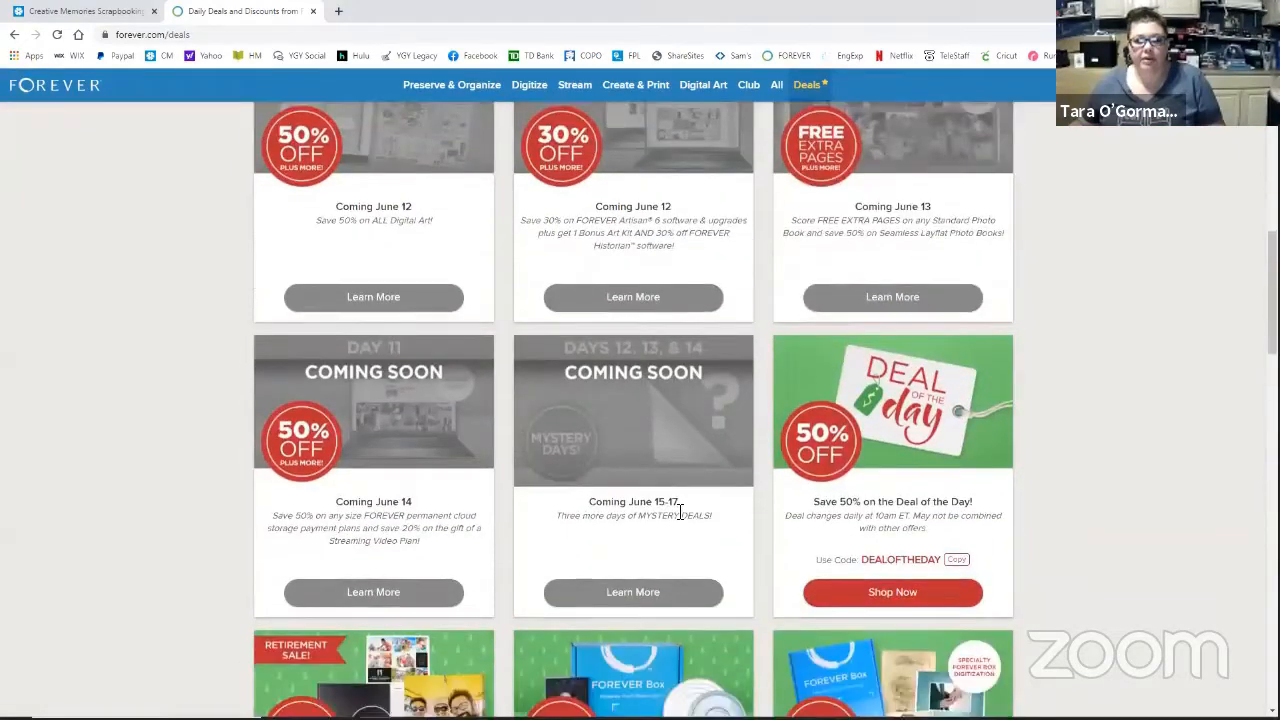
pyautogui.scroll(-3, 678, 521)
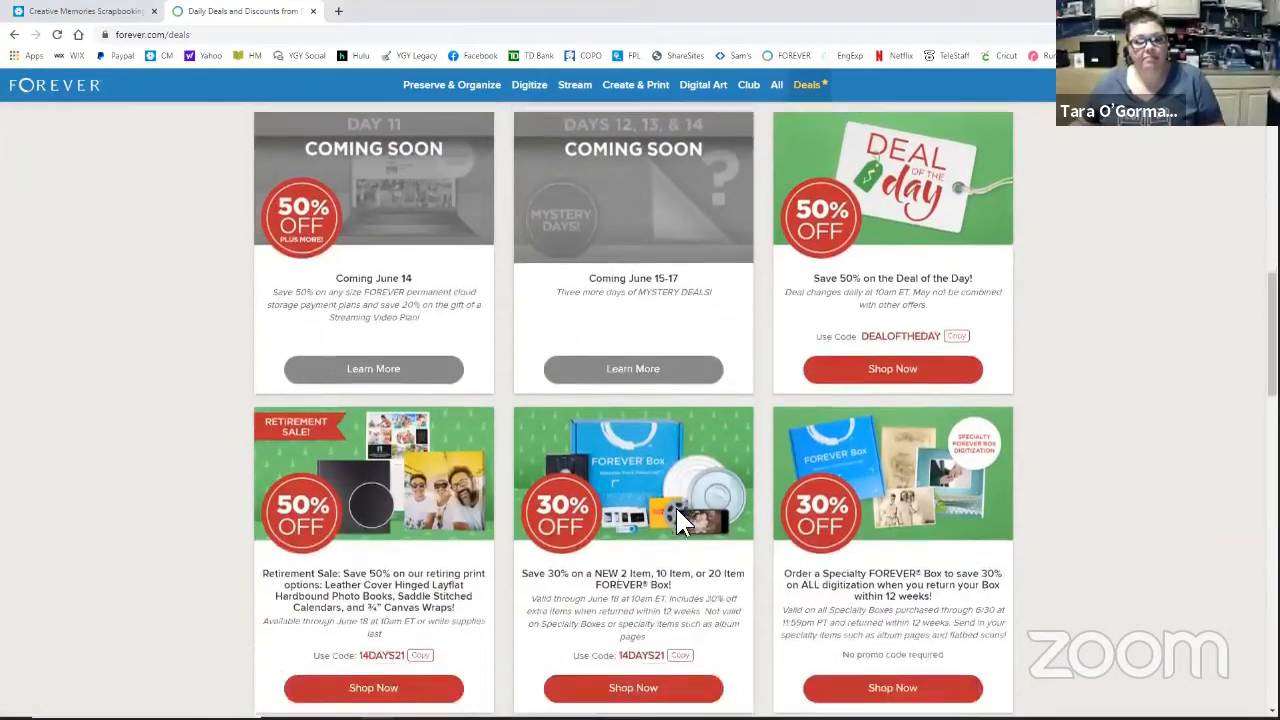
pyautogui.scroll(-3, 680, 520)
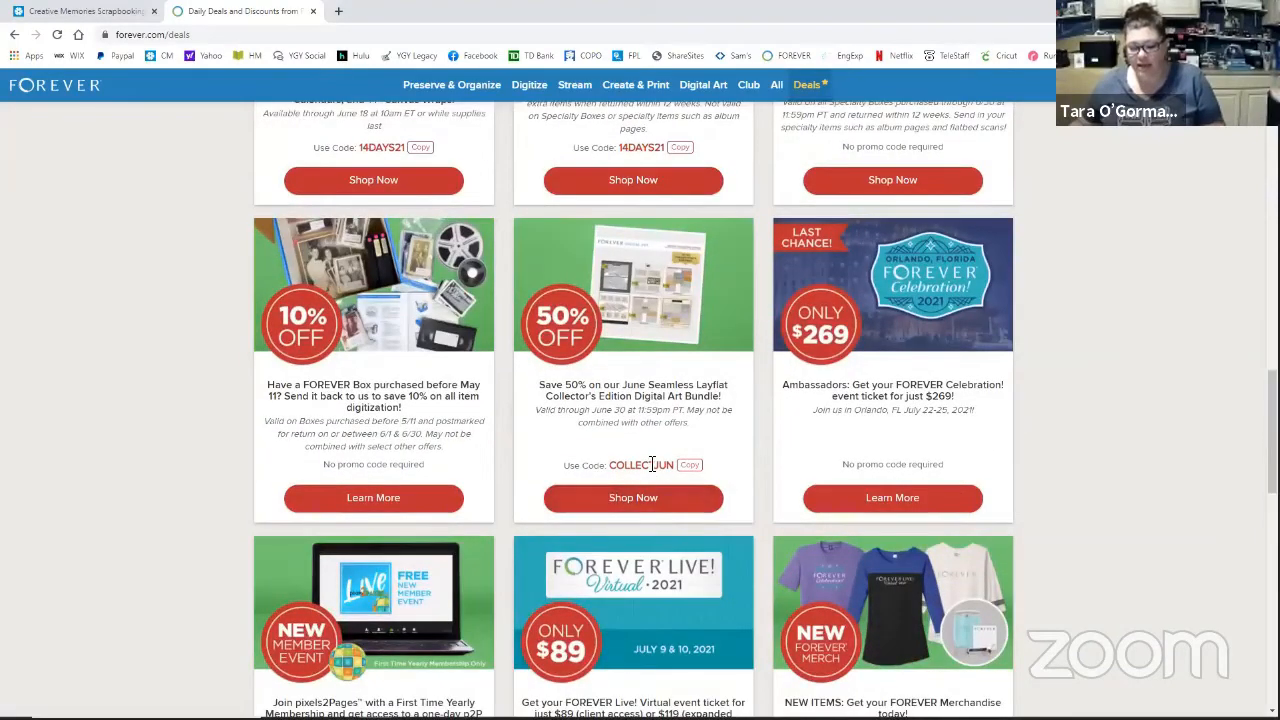
pyautogui.scroll(9, 645, 455)
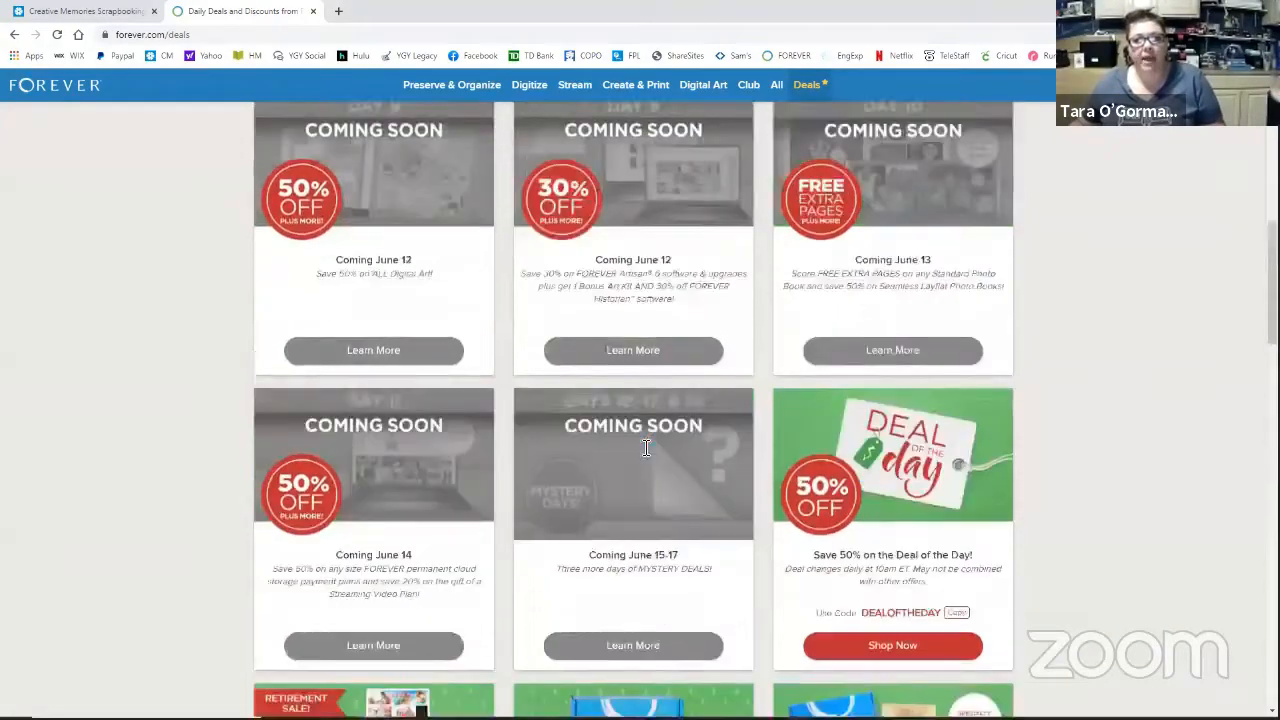
pyautogui.scroll(3, 644, 452)
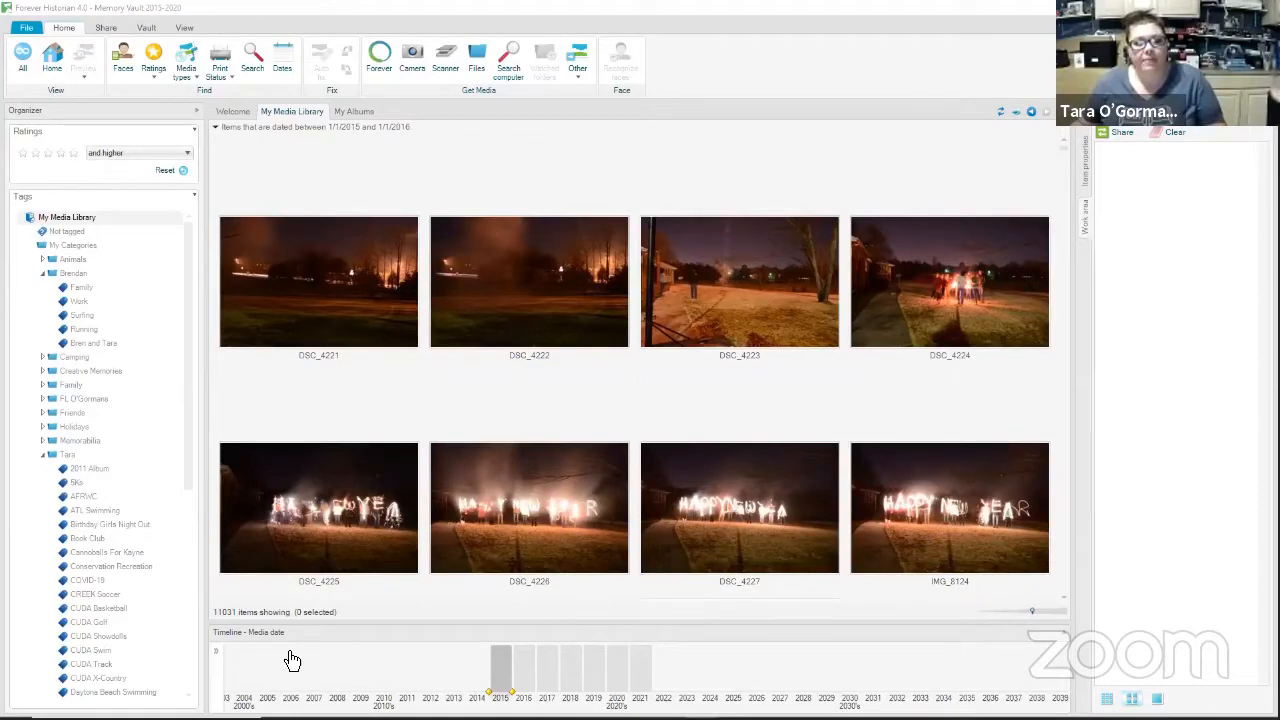
# Return from the vault's Welcome page to the media library and filter it to items tagged Nature and dated 2016
pyautogui.click(232, 111)
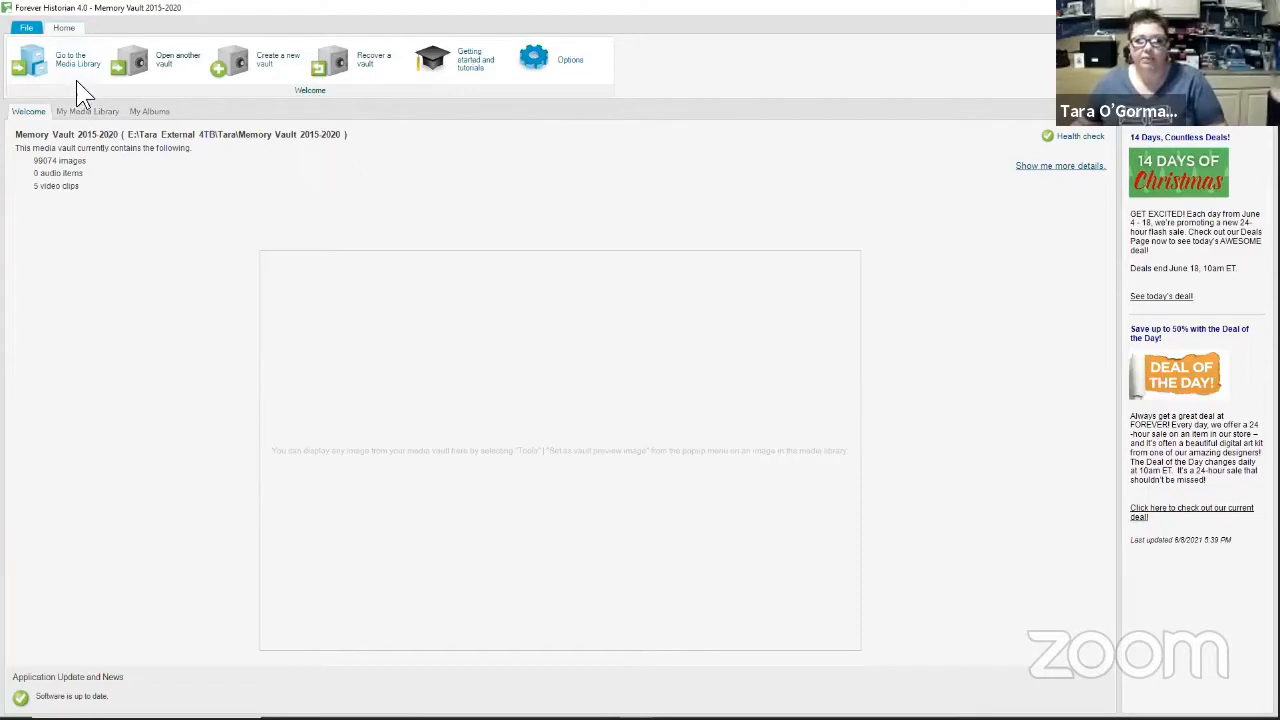
pyautogui.click(46, 55)
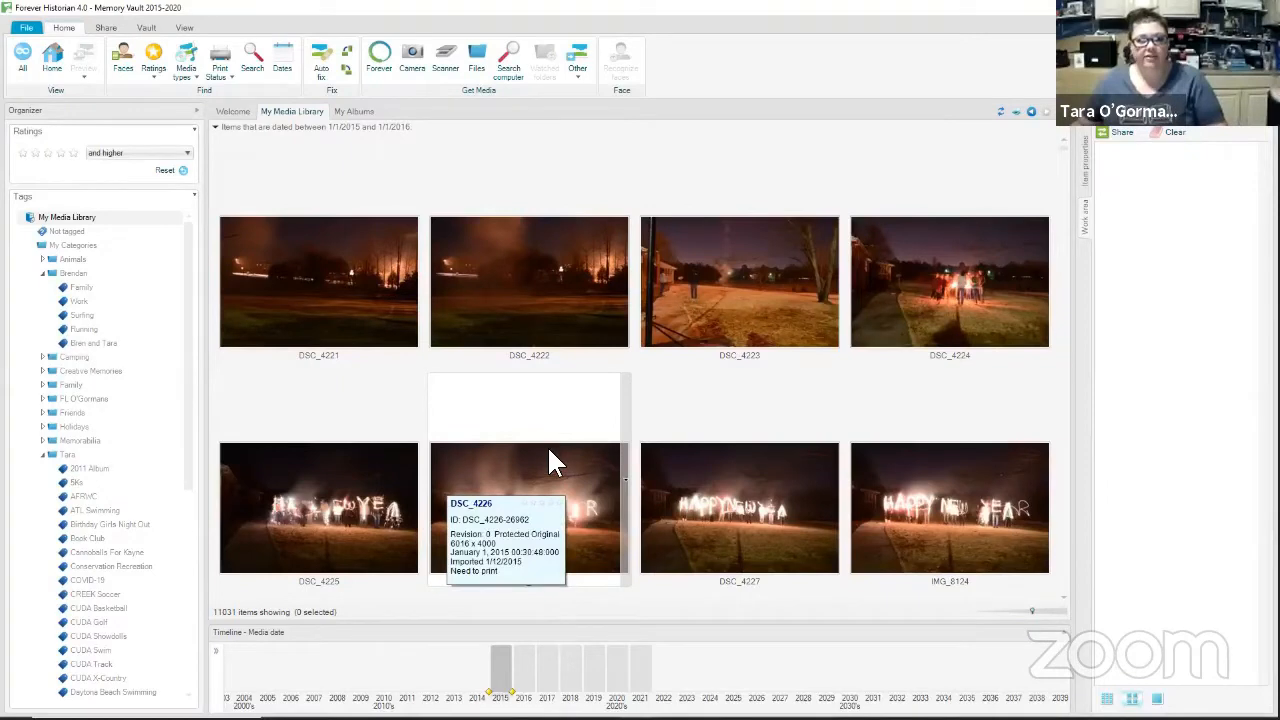
pyautogui.moveTo(188, 322); pyautogui.dragTo(188, 544)
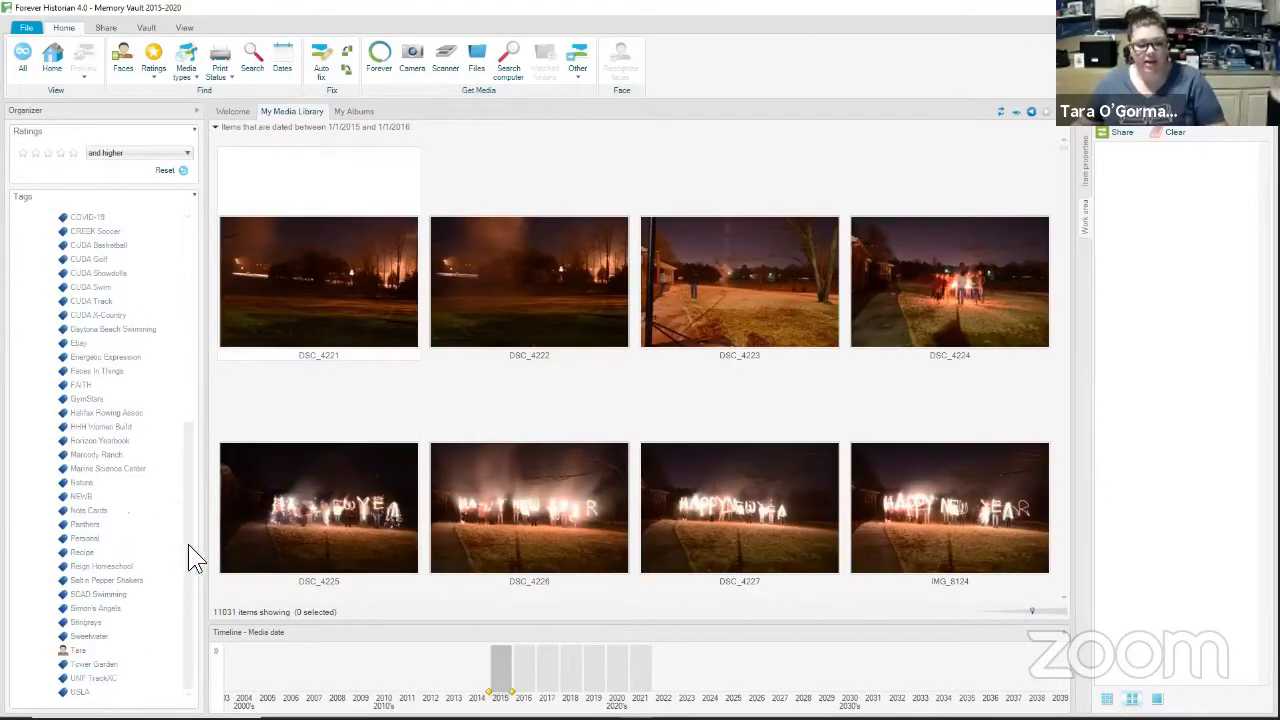
pyautogui.click(81, 484)
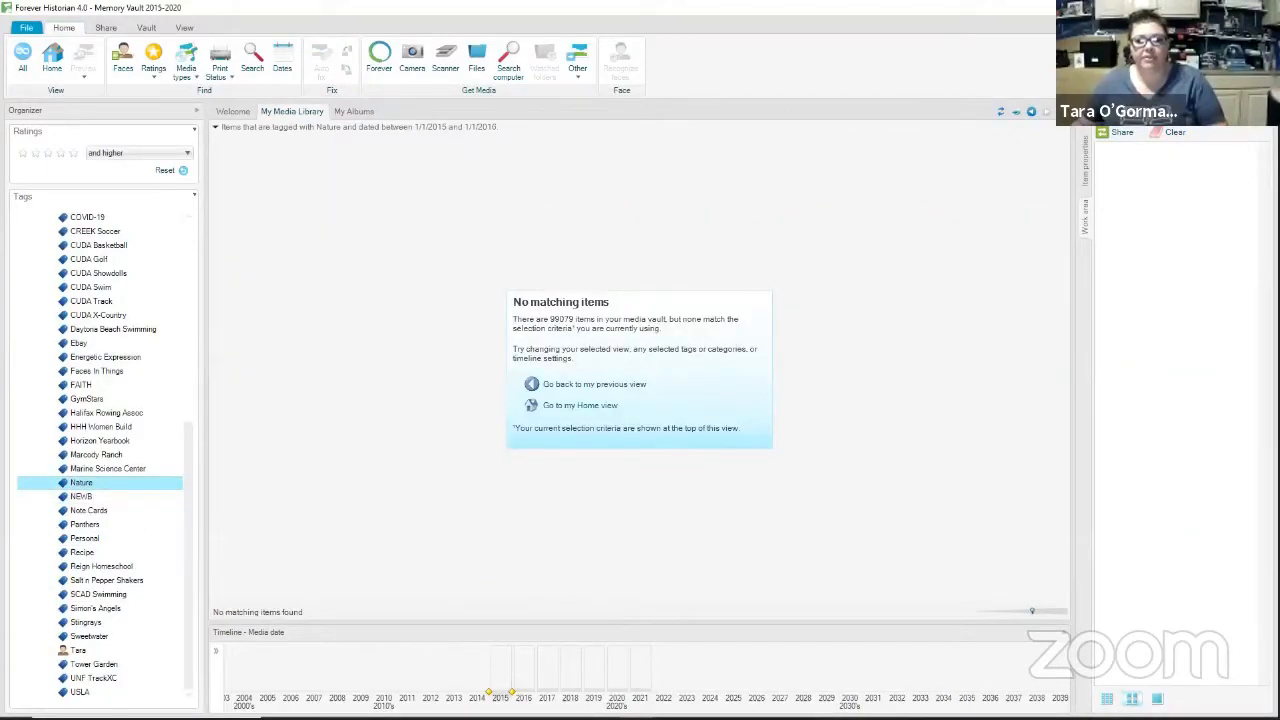
pyautogui.click(523, 695)
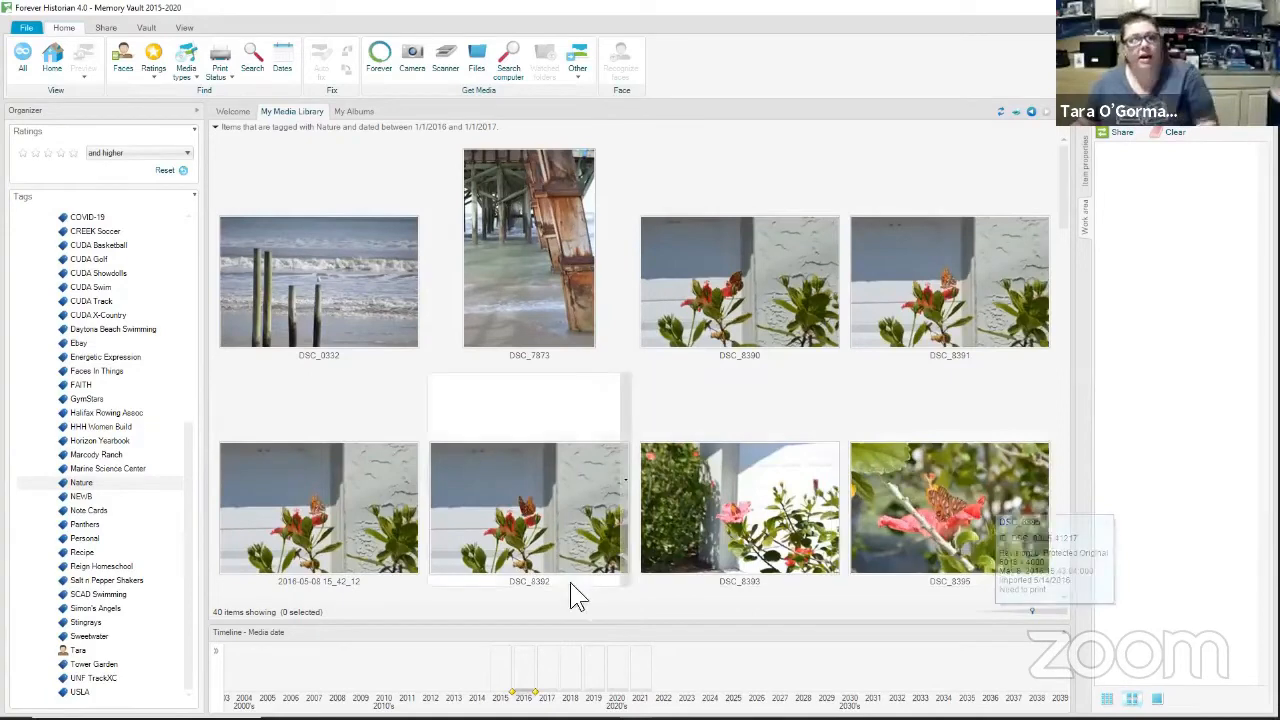
pyautogui.moveTo(188, 514); pyautogui.dragTo(203, 277)
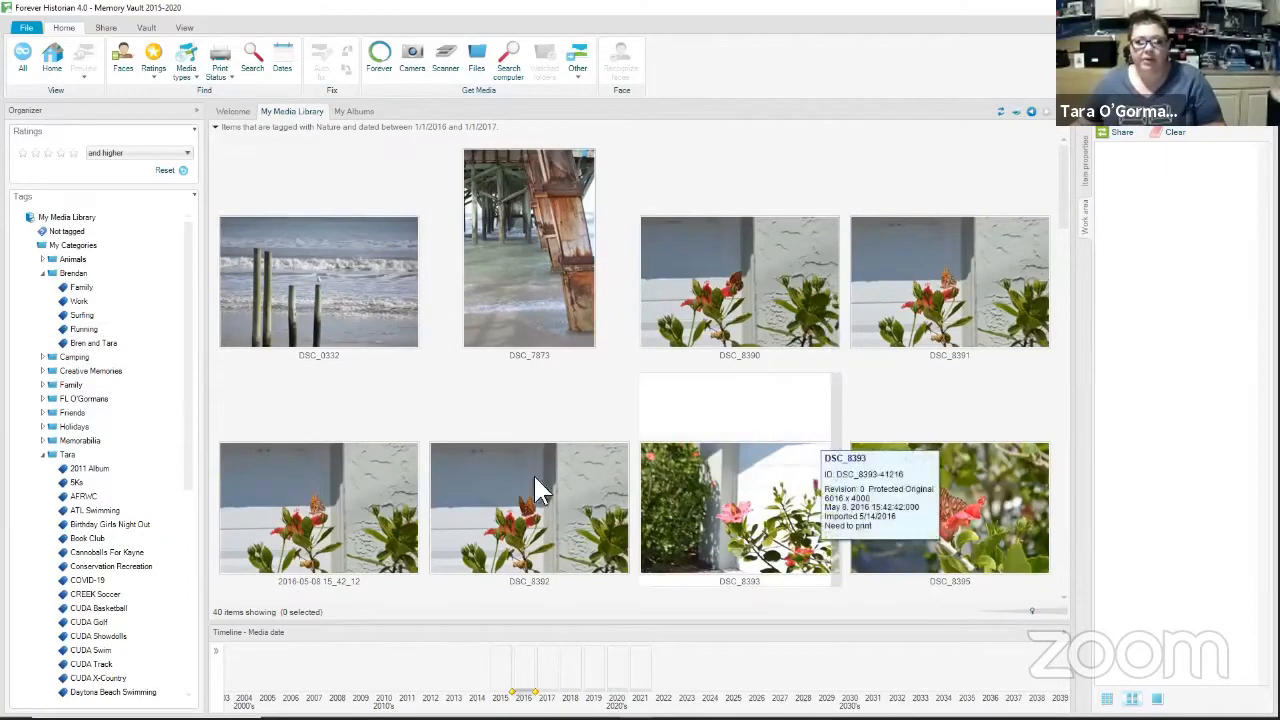
# Look through the 2016 Nature photos and open the butterfly-on-hibiscus photo DSC_8405 for editing
pyautogui.scroll(-1, 900, 472)
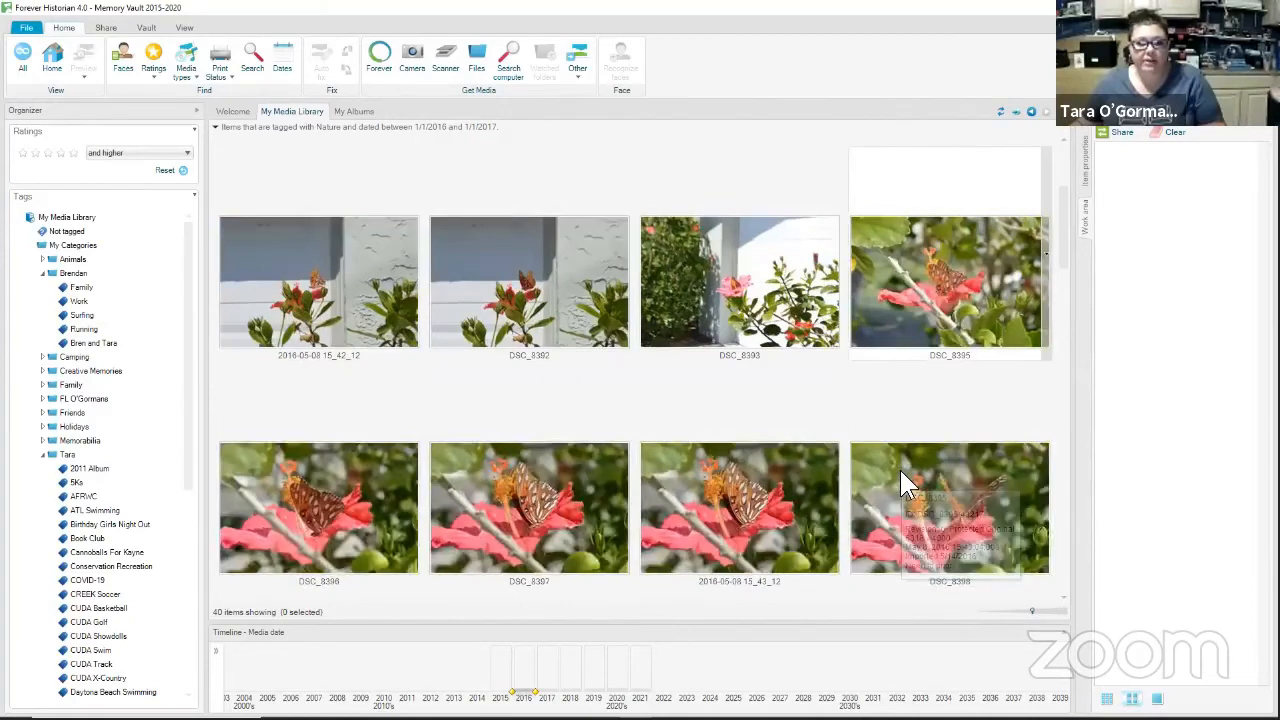
pyautogui.scroll(-1, 883, 468)
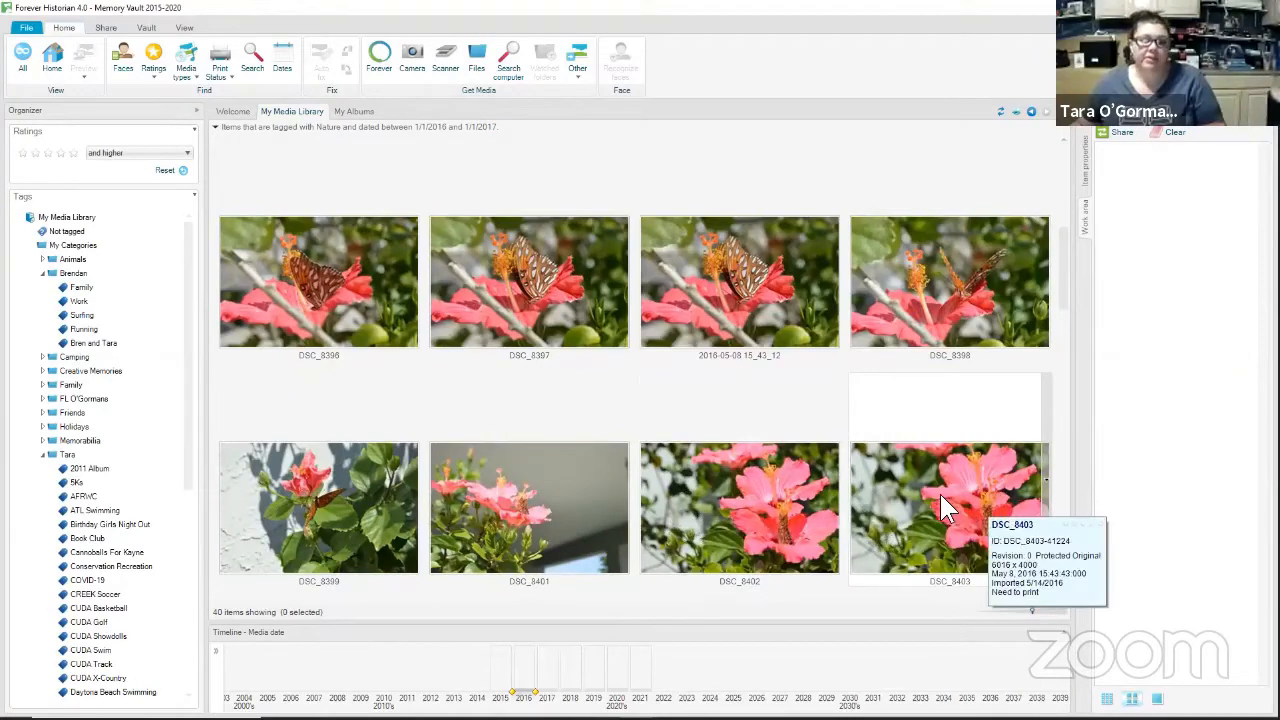
pyautogui.scroll(-1, 939, 487)
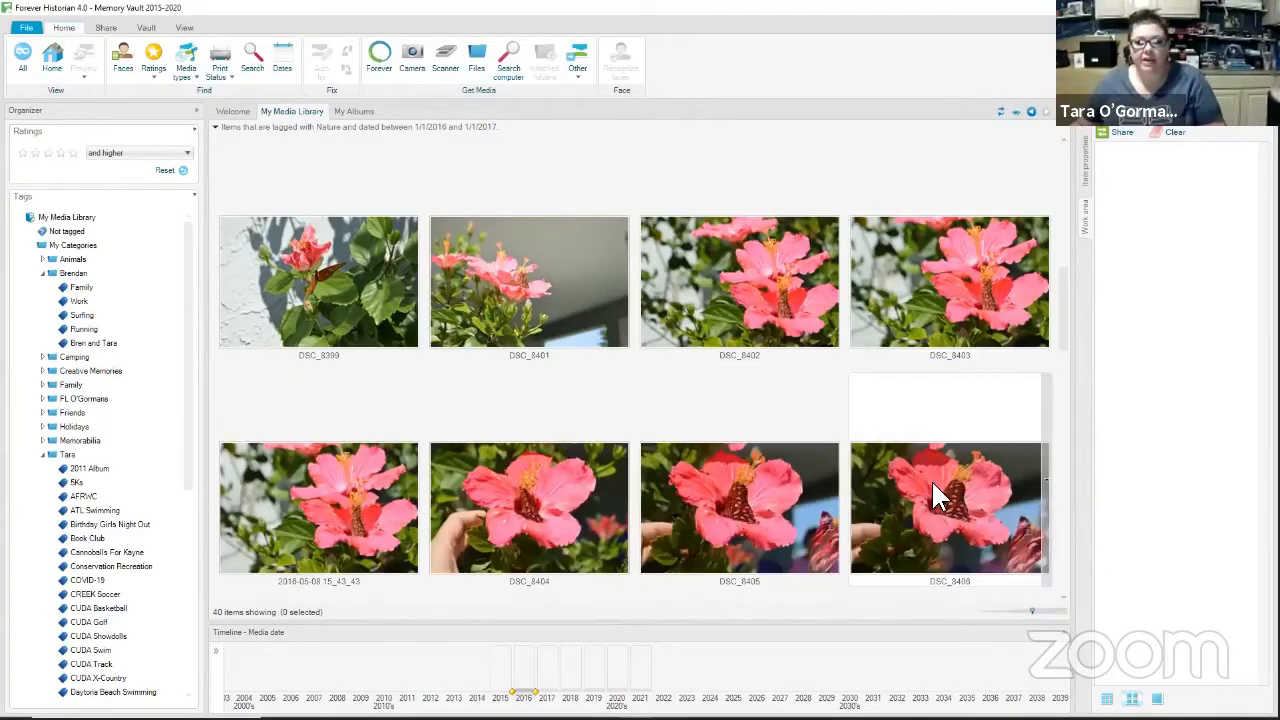
pyautogui.scroll(-1, 935, 497)
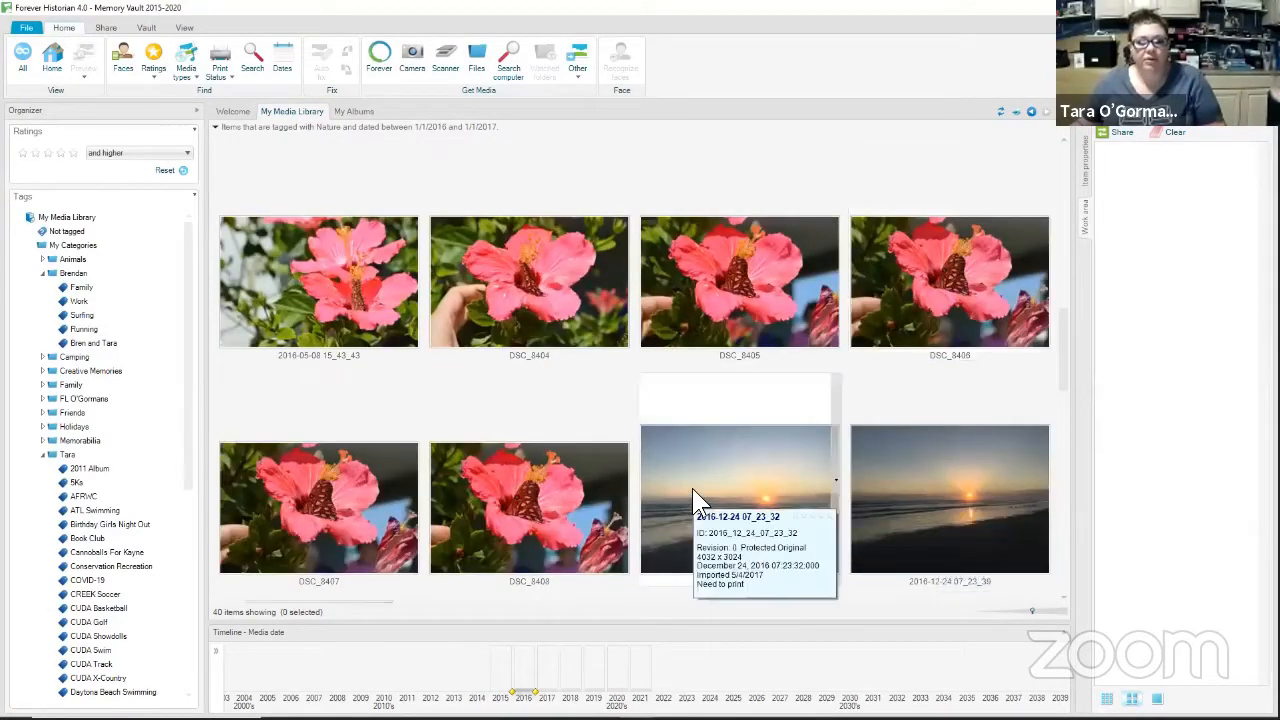
pyautogui.scroll(1, 692, 488)
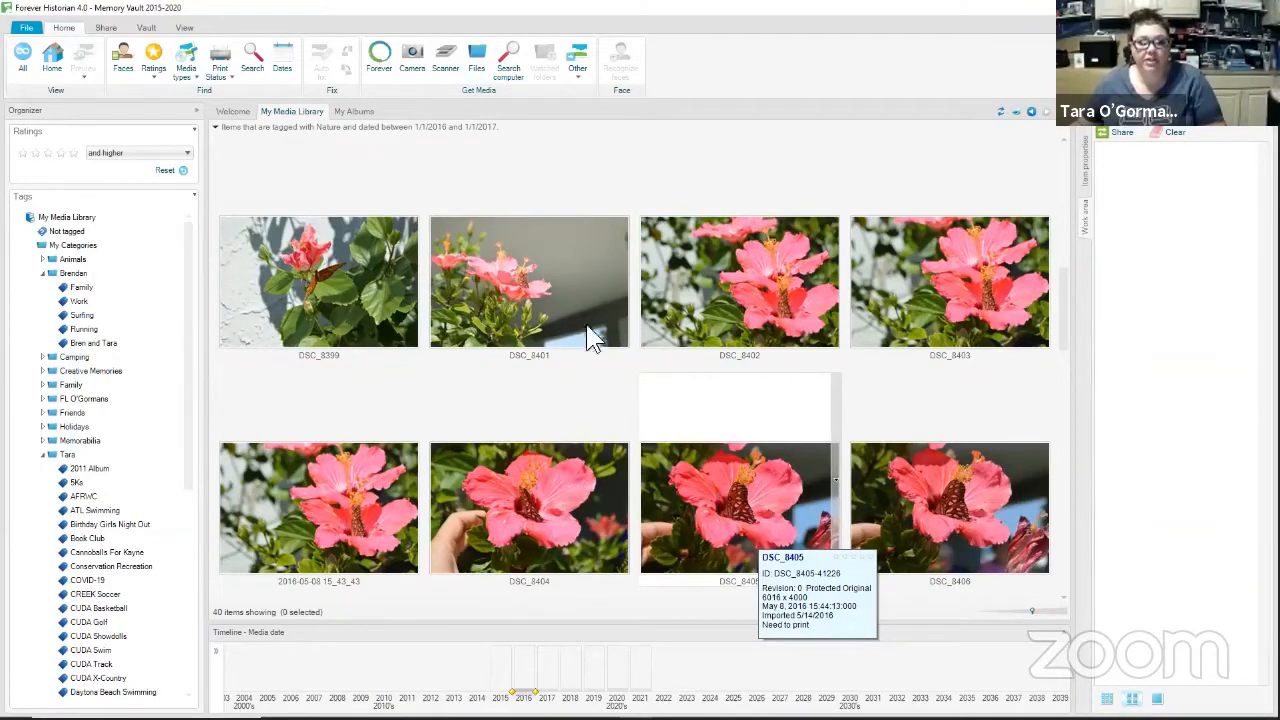
pyautogui.click(737, 529)
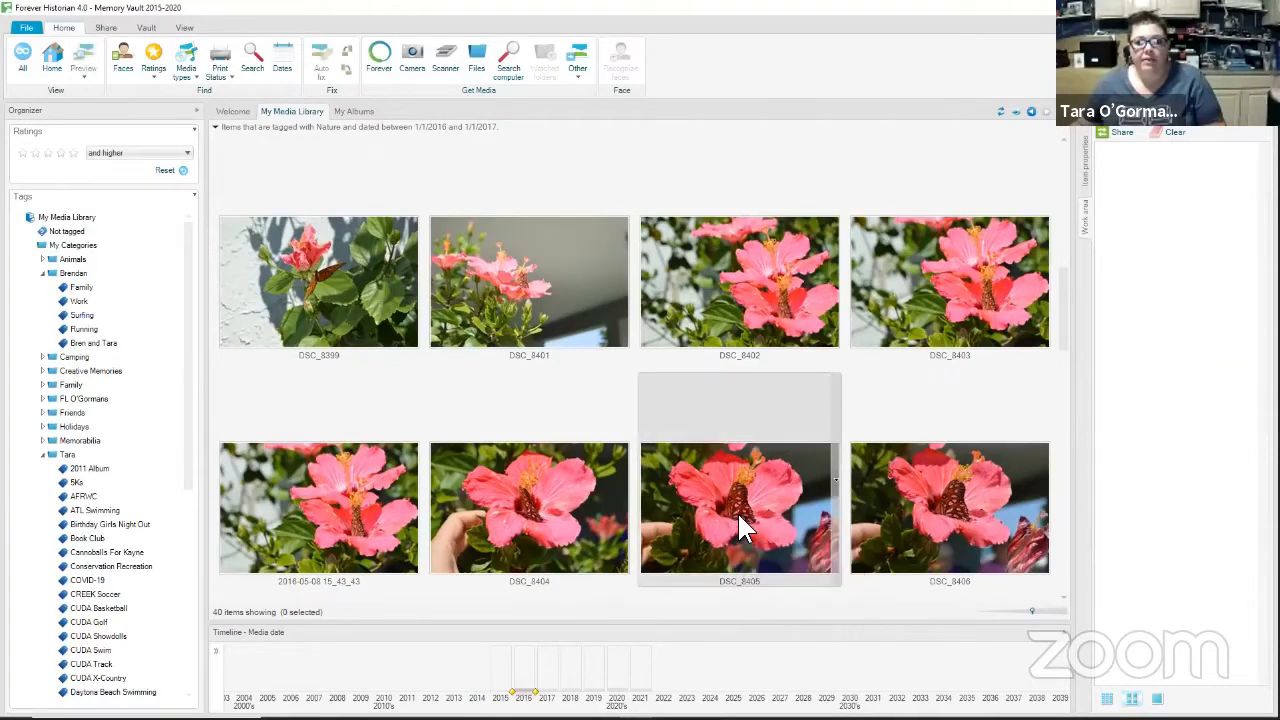
pyautogui.doubleClick(739, 516)
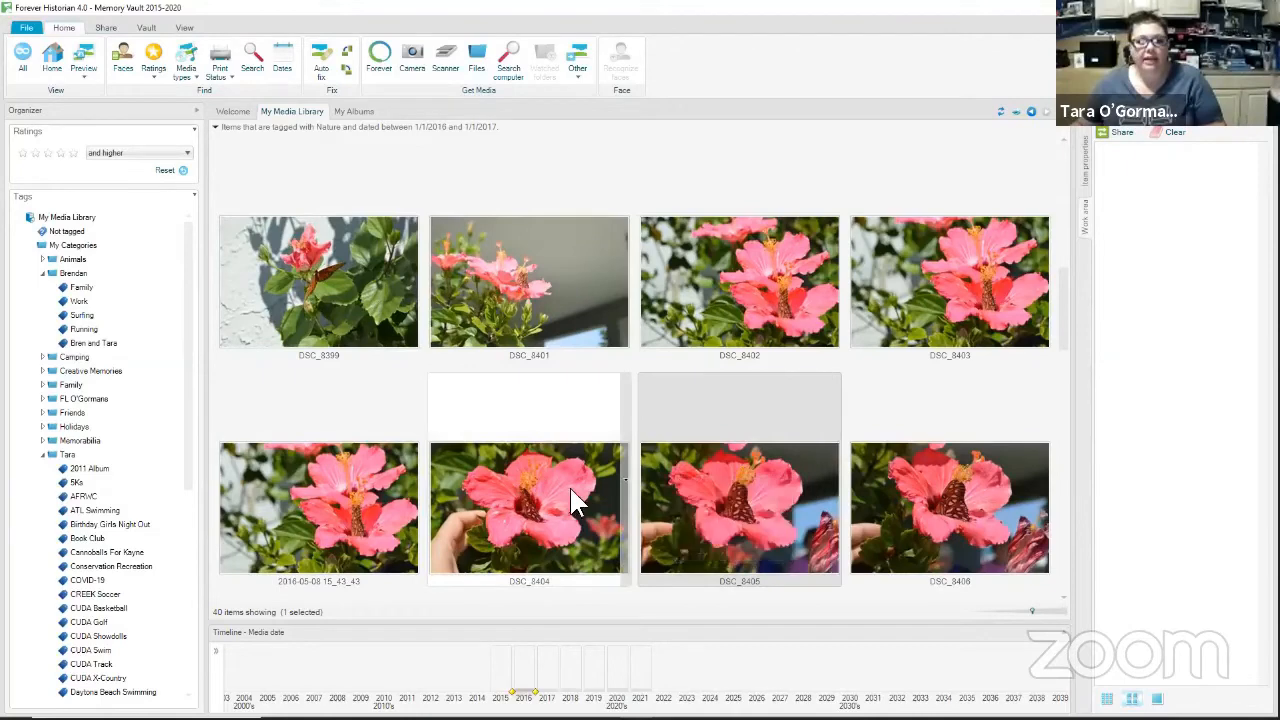
pyautogui.doubleClick(757, 548)
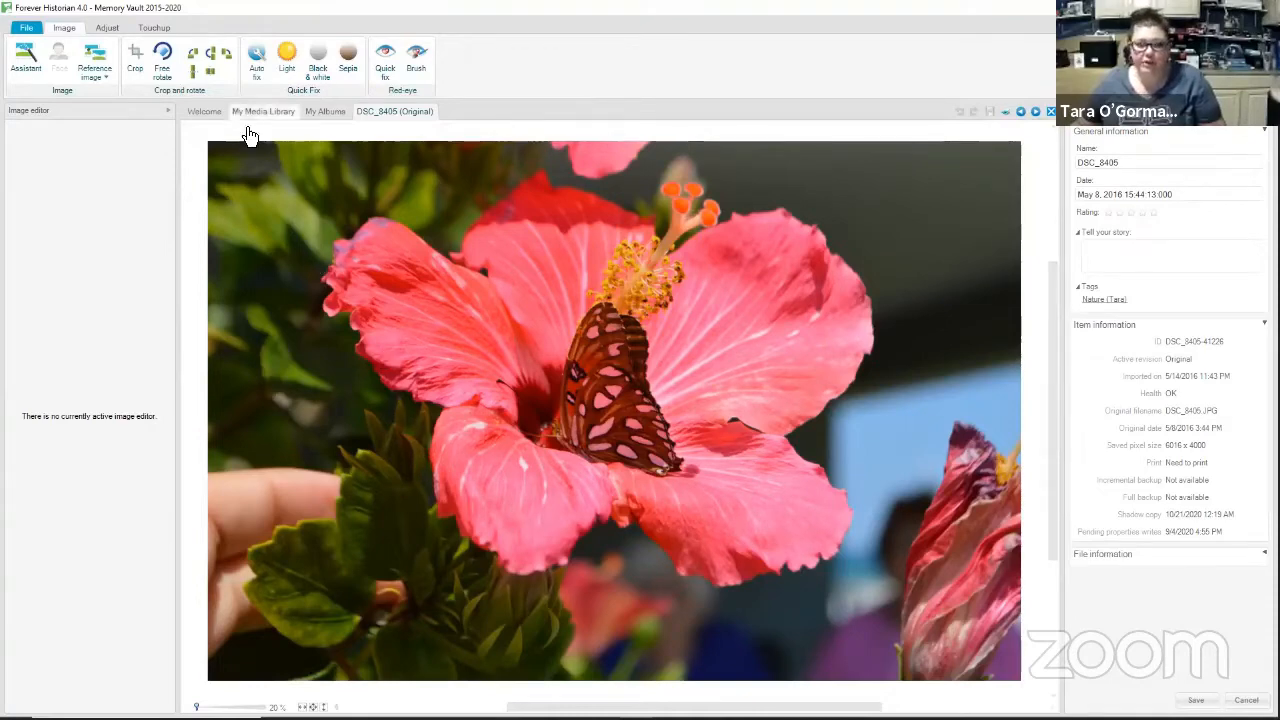
# Try flipping the photo vertically and horizontally and rotating it left, reversing each change
pyautogui.click(192, 72)
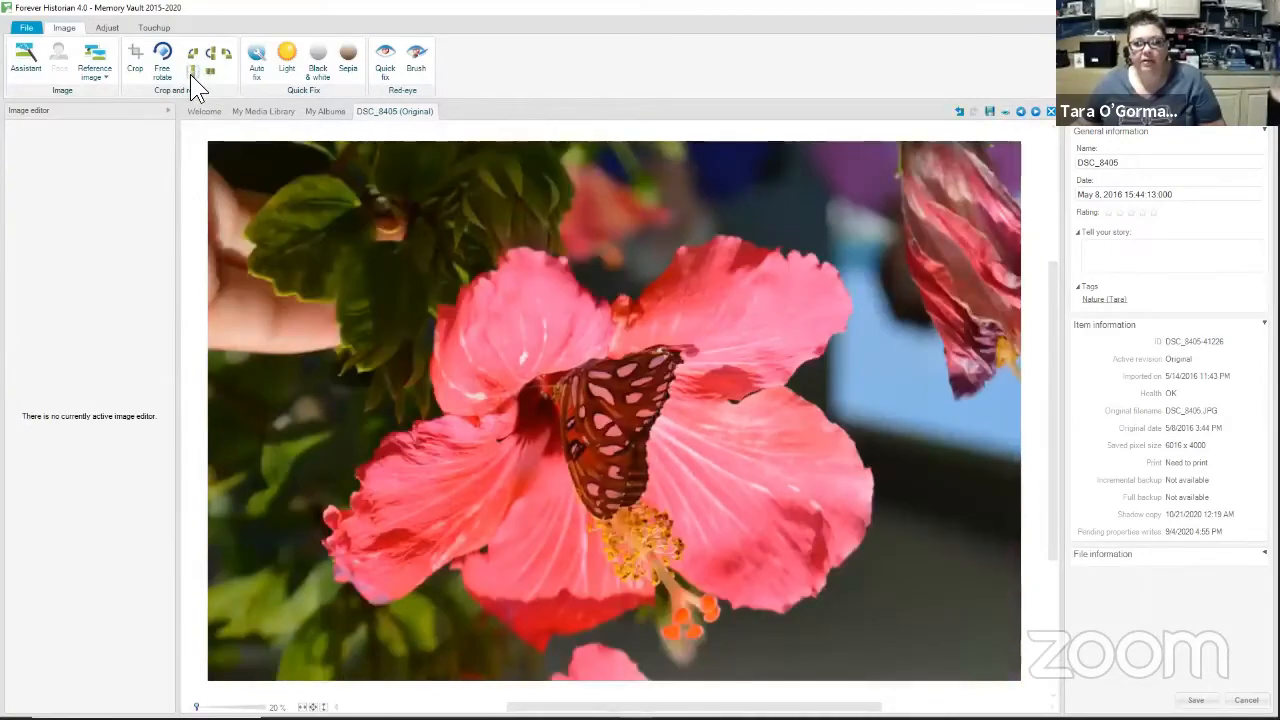
pyautogui.click(192, 73)
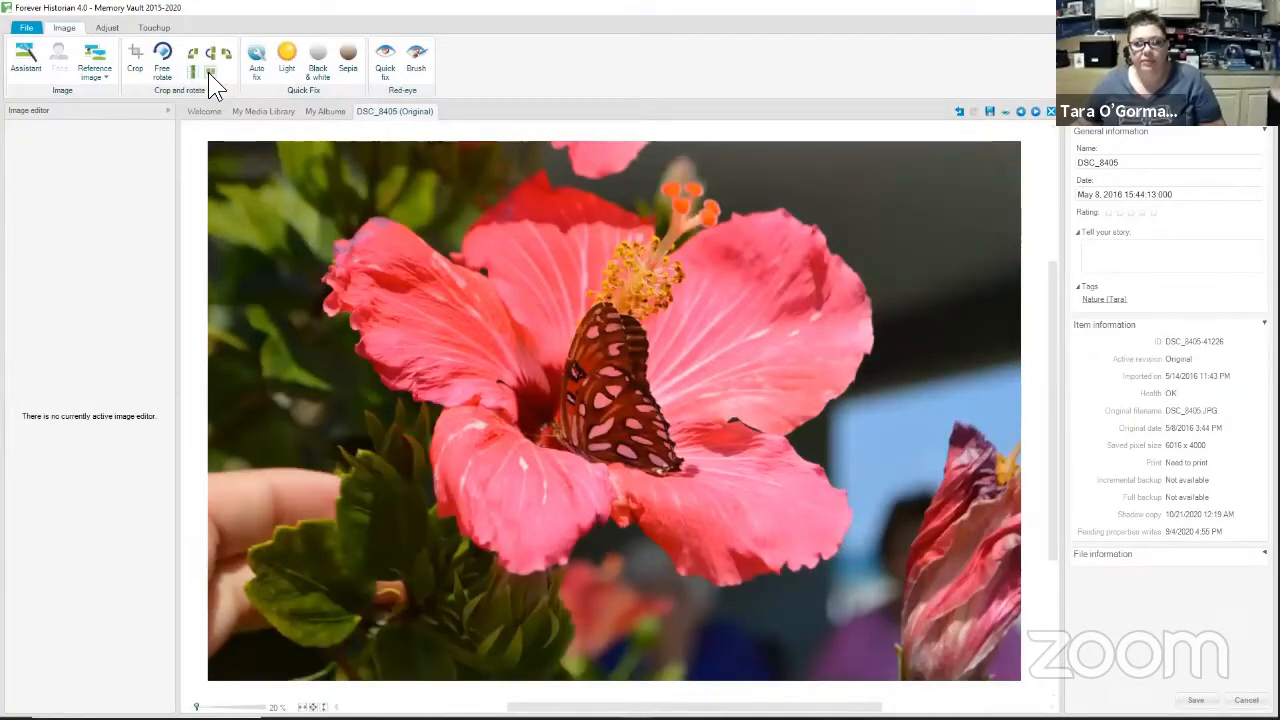
pyautogui.click(209, 73)
pyautogui.click(209, 73)
pyautogui.click(193, 55)
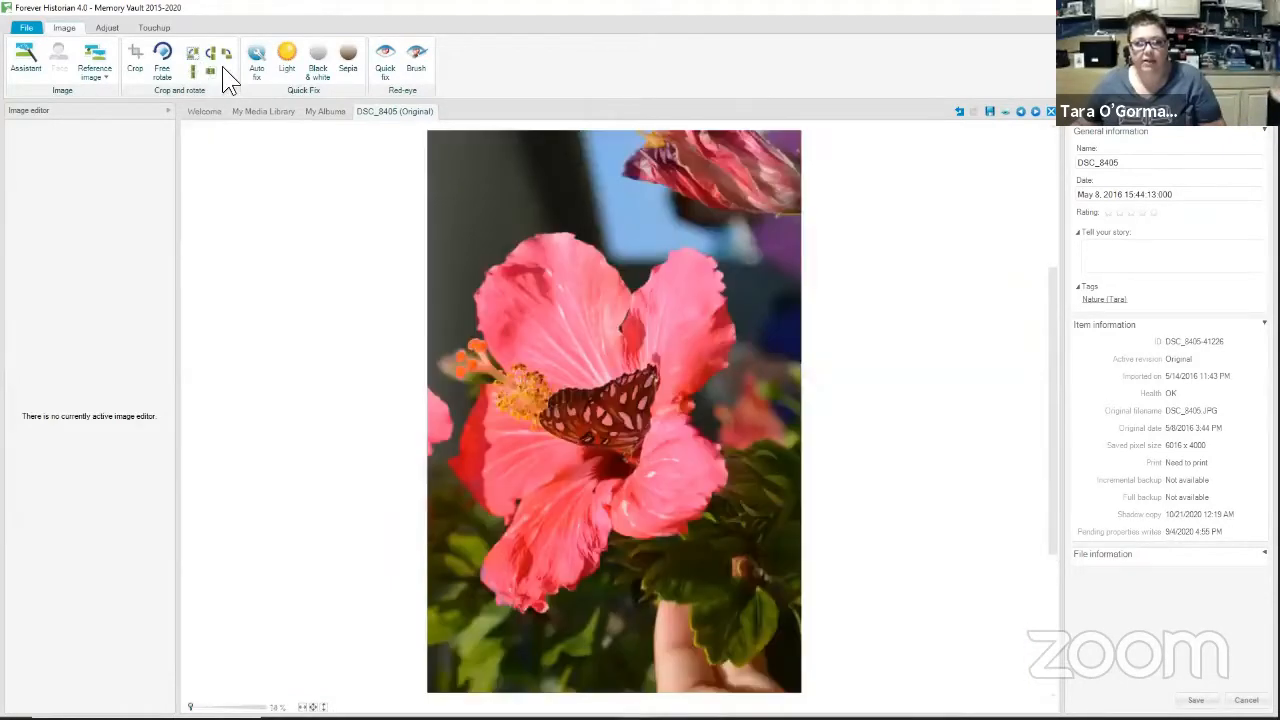
pyautogui.click(225, 56)
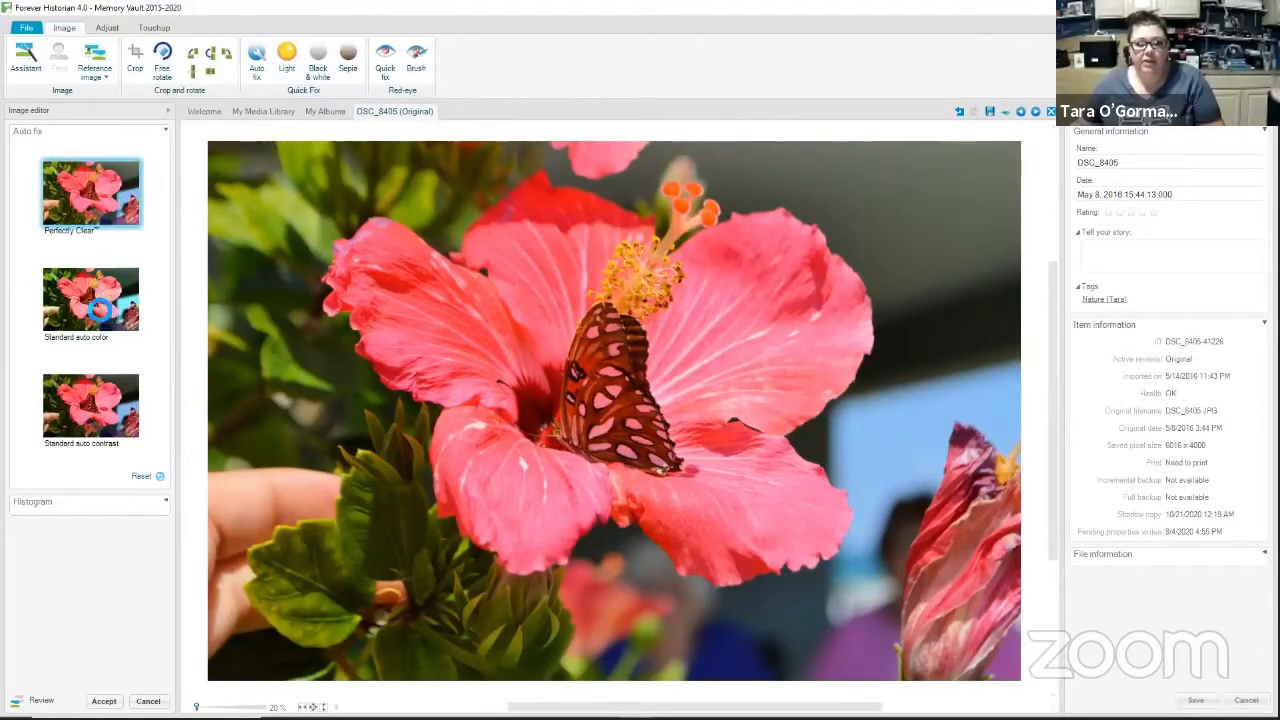
# Try the Standard auto color and Standard auto contrast fixes, comparing the color fix with the original, and cancel the auto fix
pyautogui.click(100, 315)
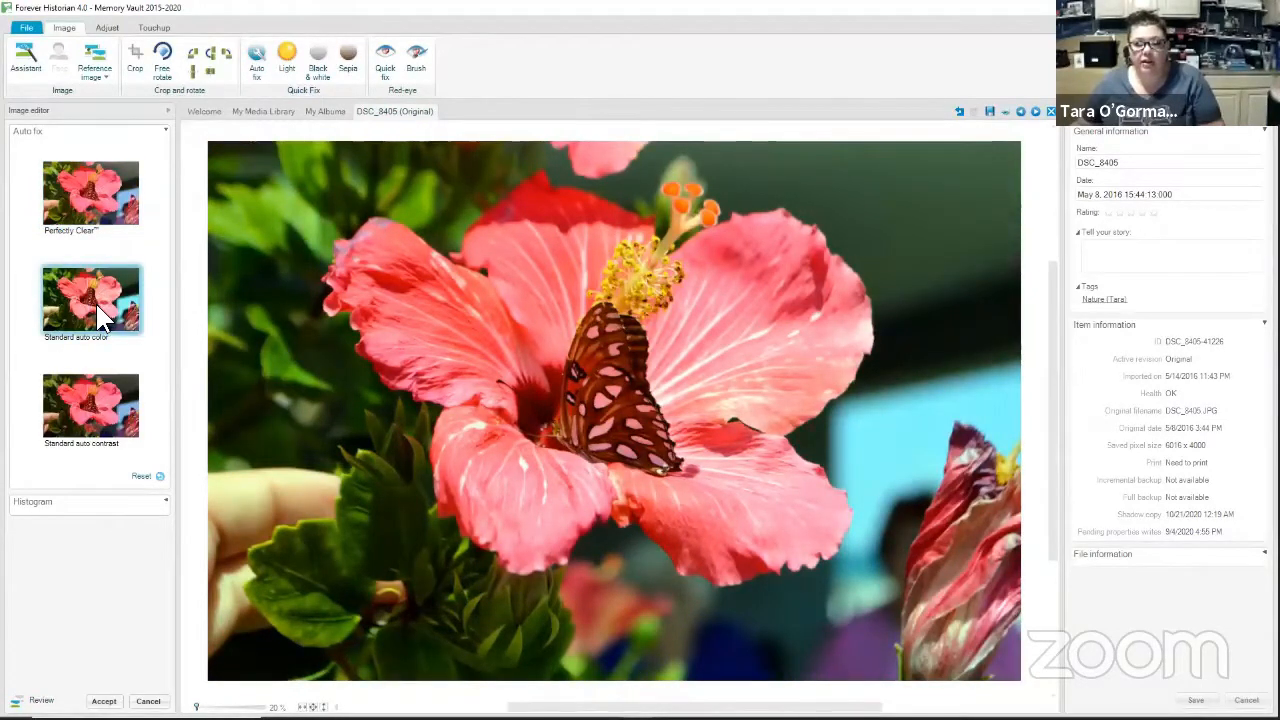
pyautogui.click(40, 701)
pyautogui.click(40, 701)
pyautogui.click(40, 701)
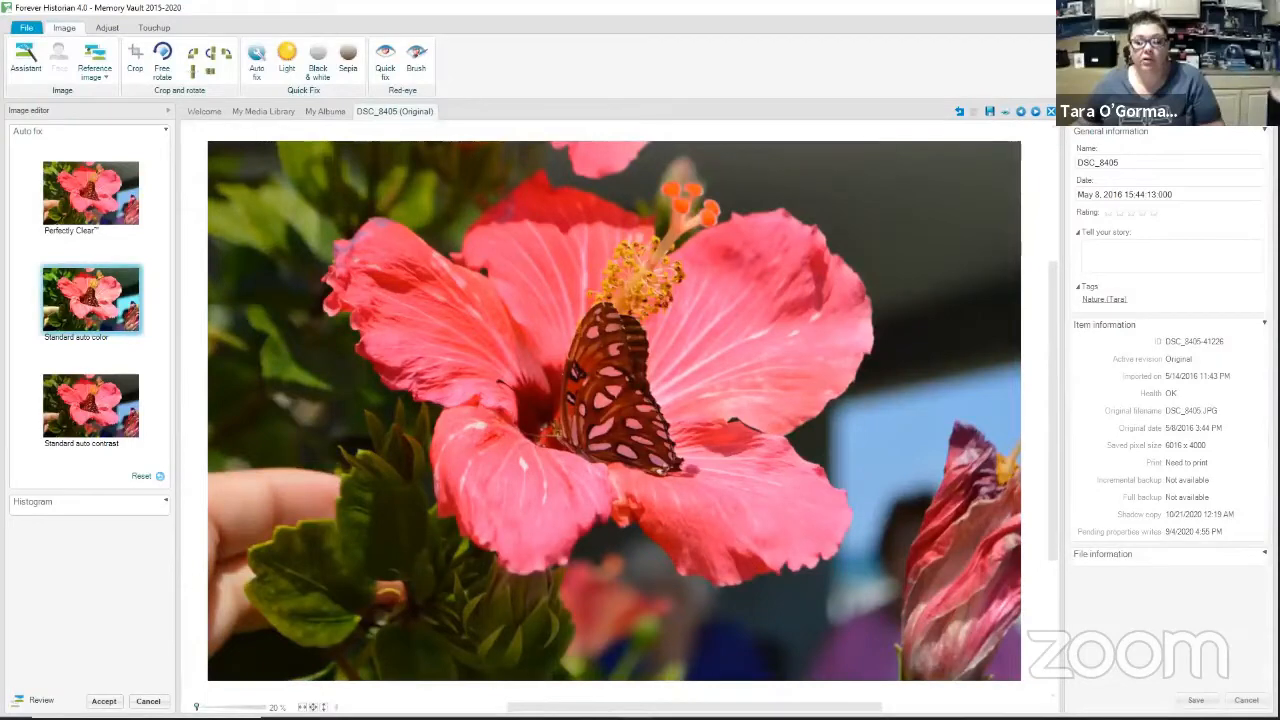
pyautogui.click(40, 701)
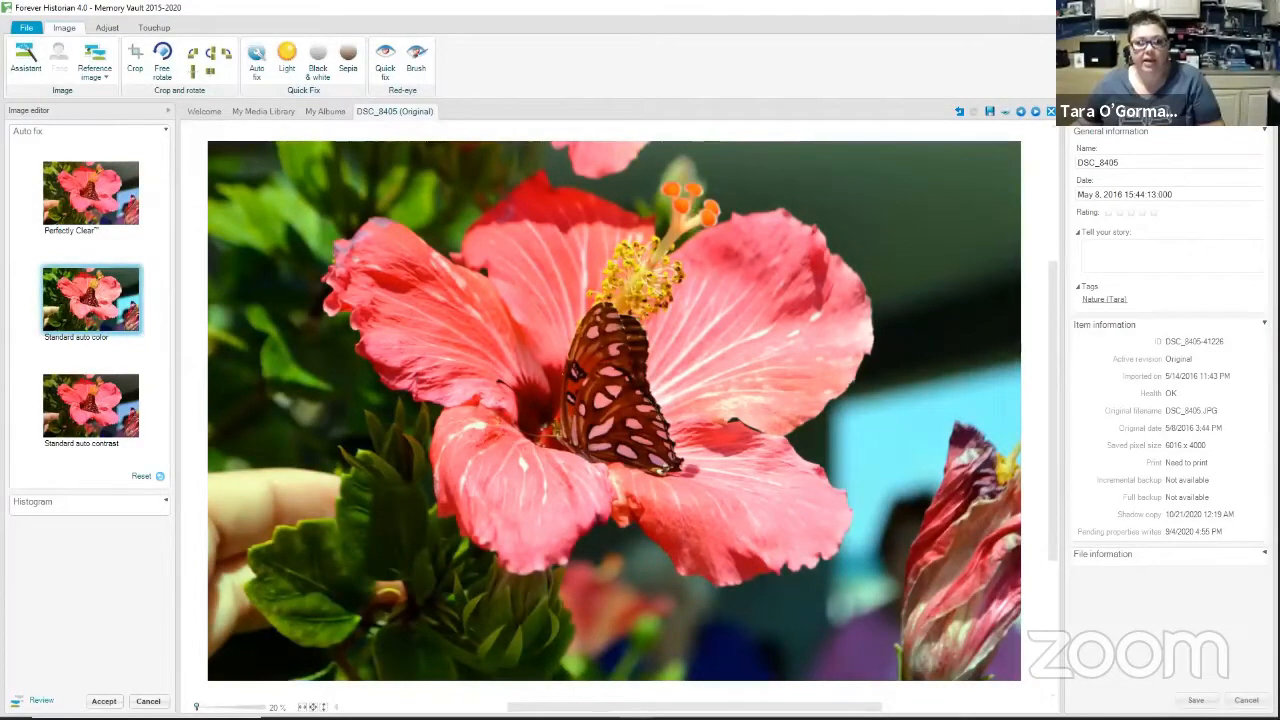
pyautogui.click(40, 701)
pyautogui.click(40, 701)
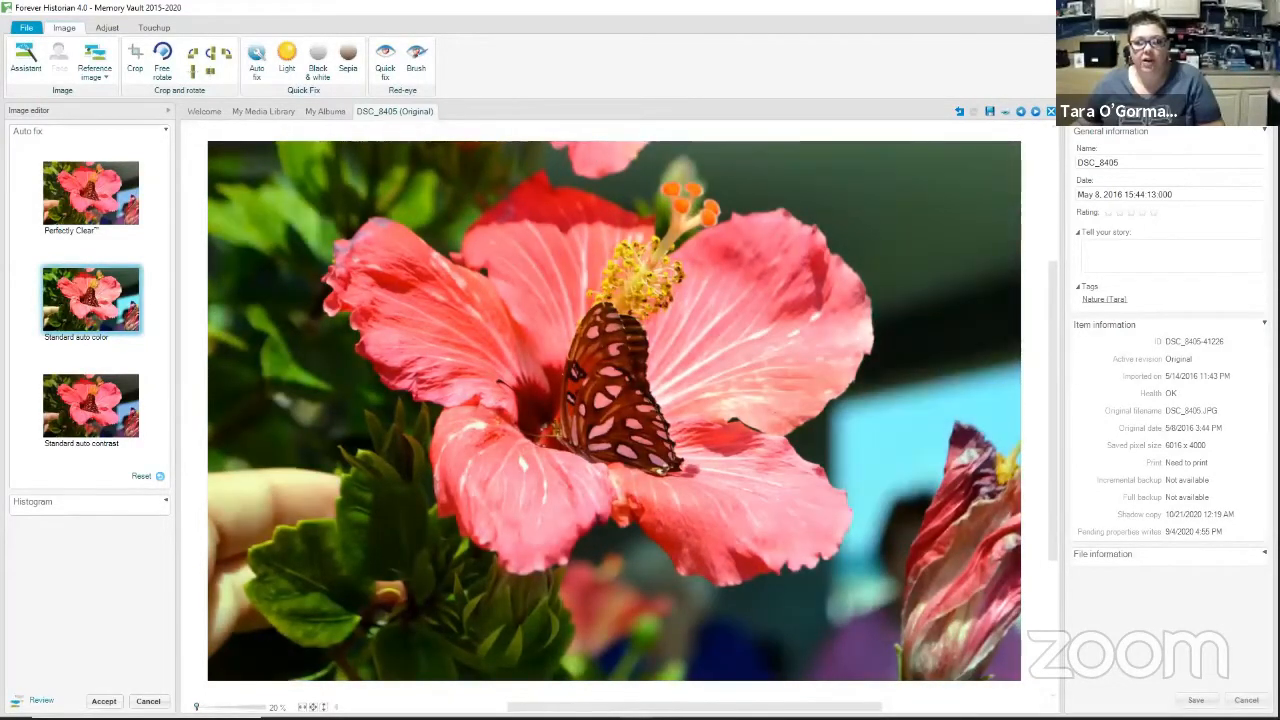
pyautogui.click(75, 407)
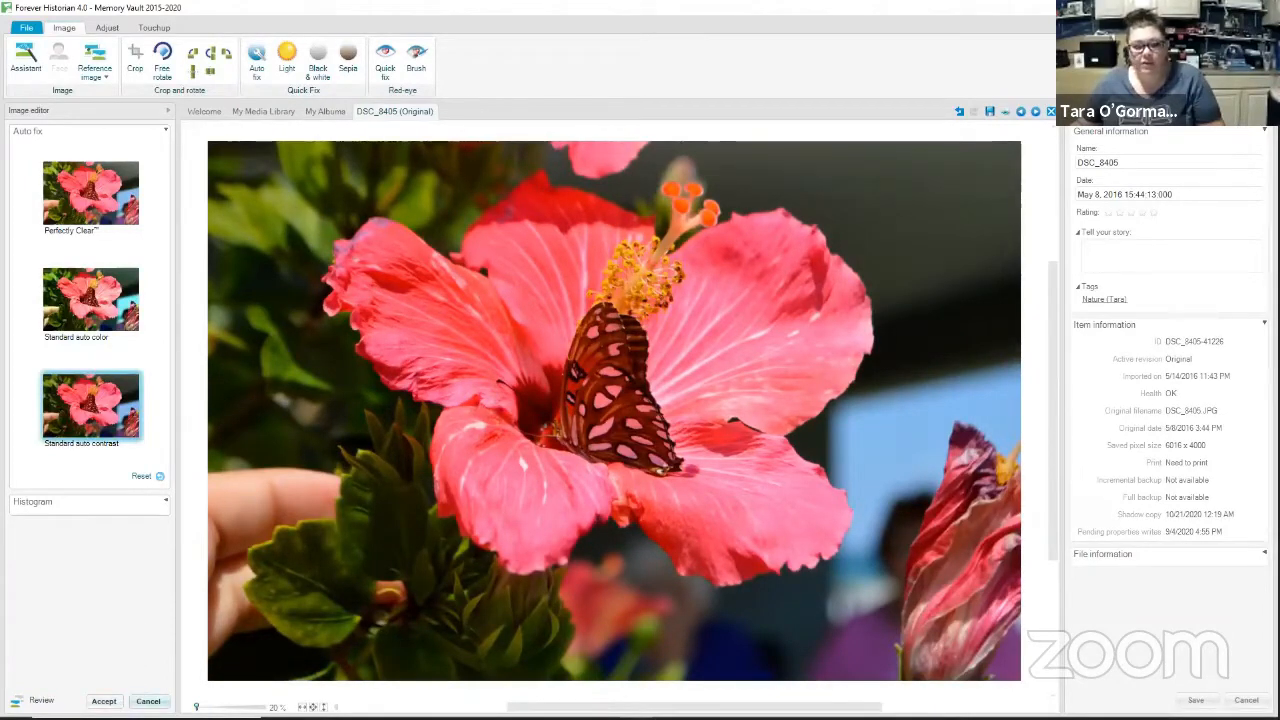
pyautogui.click(148, 701)
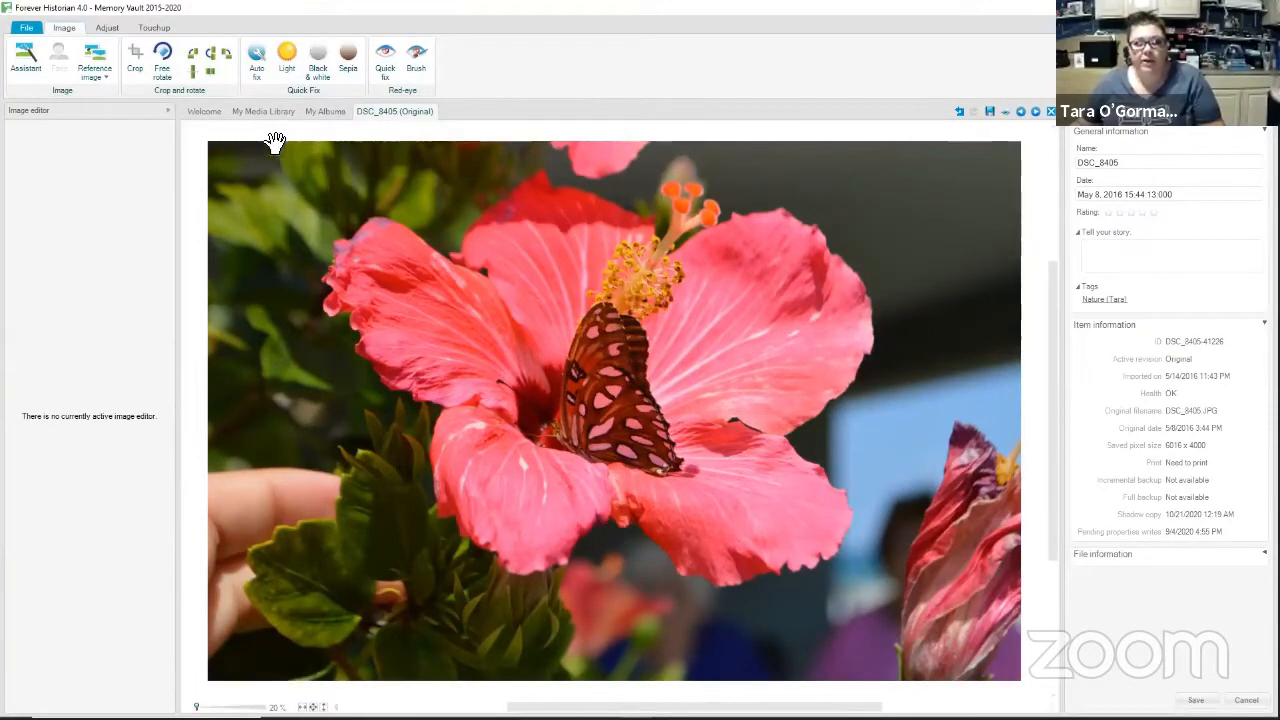
# Adjust the photo's light with midtones 35, shadows -24, highlights 15 and contrast 27, and accept the changes
pyautogui.click(285, 58)
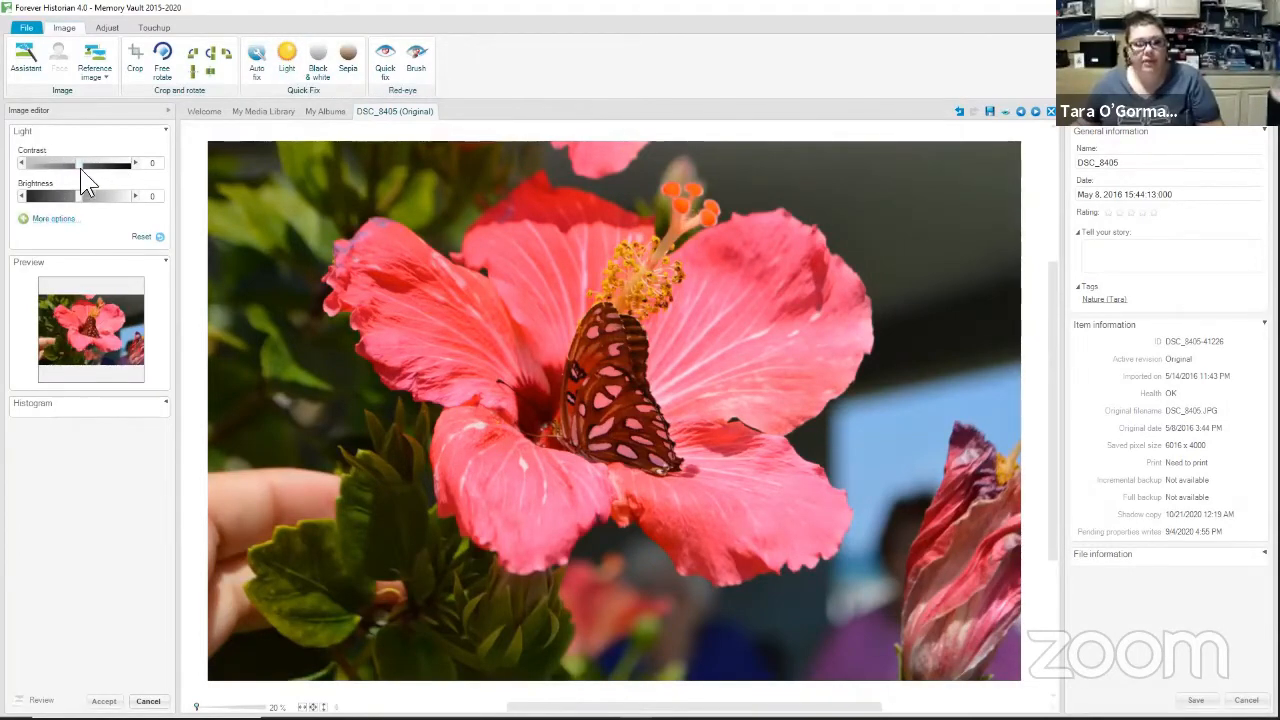
pyautogui.click(55, 220)
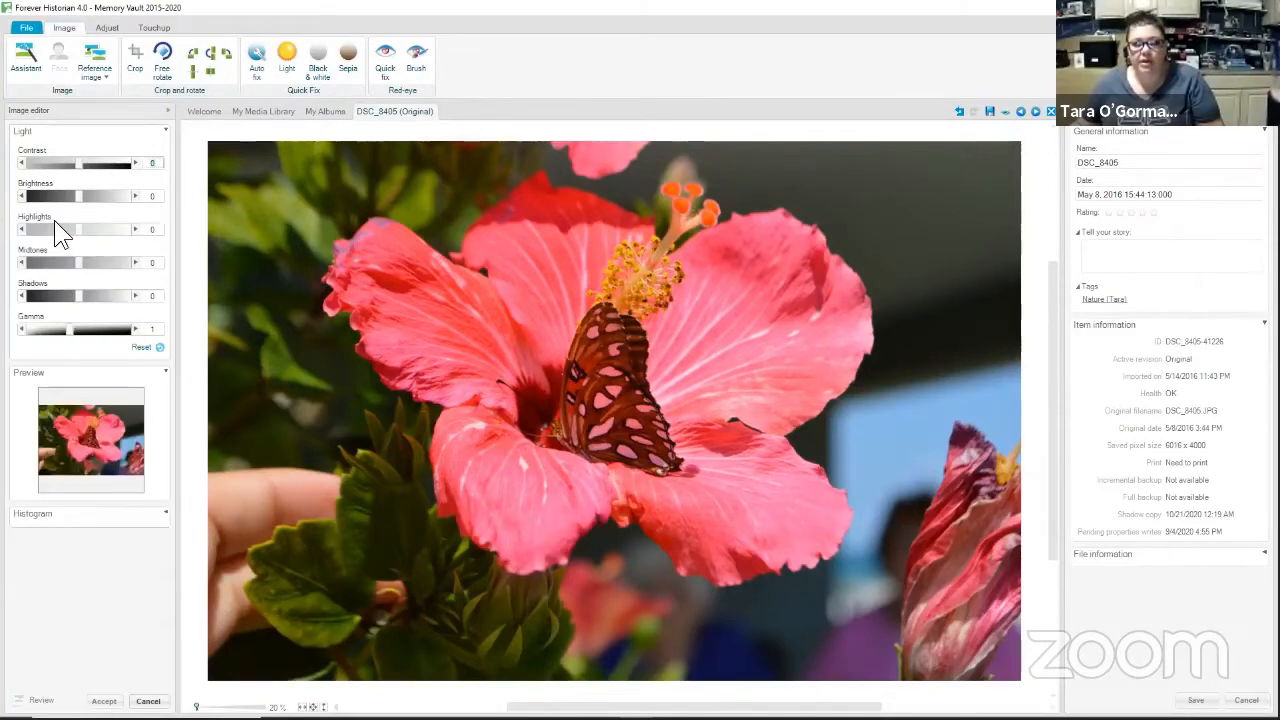
pyautogui.moveTo(84, 276); pyautogui.dragTo(99, 276)
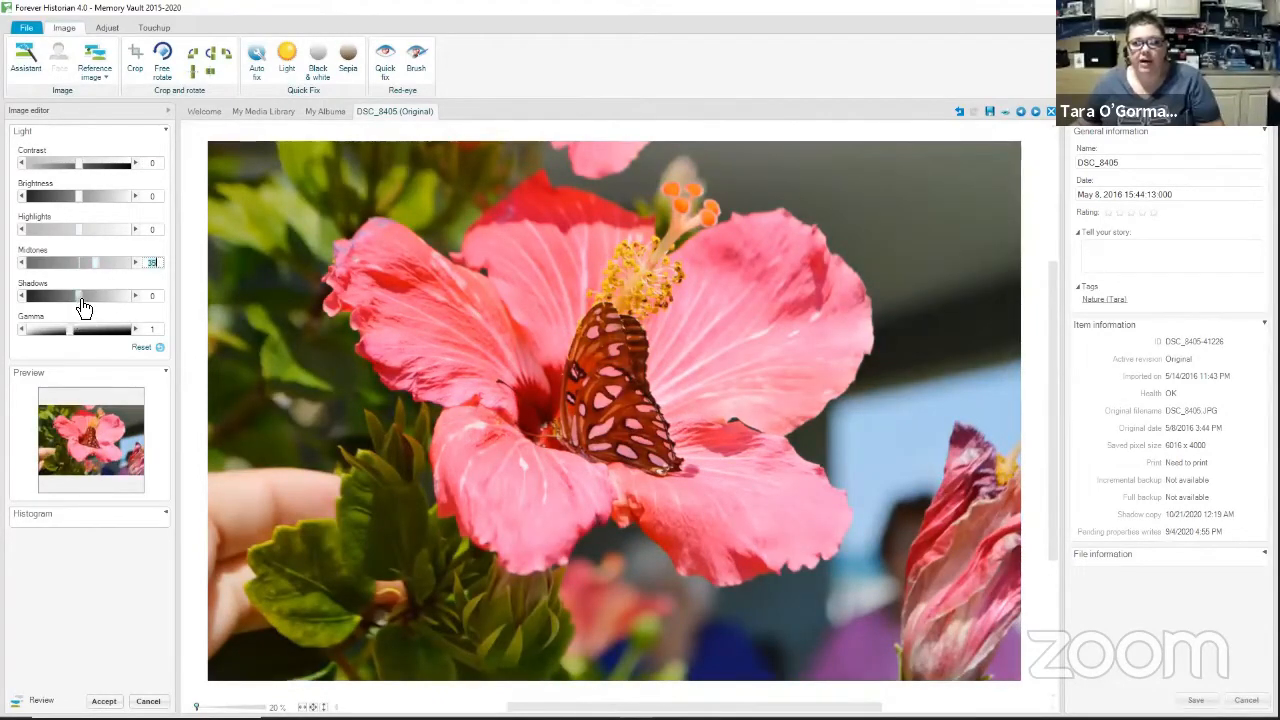
pyautogui.moveTo(71, 299); pyautogui.dragTo(66, 299)
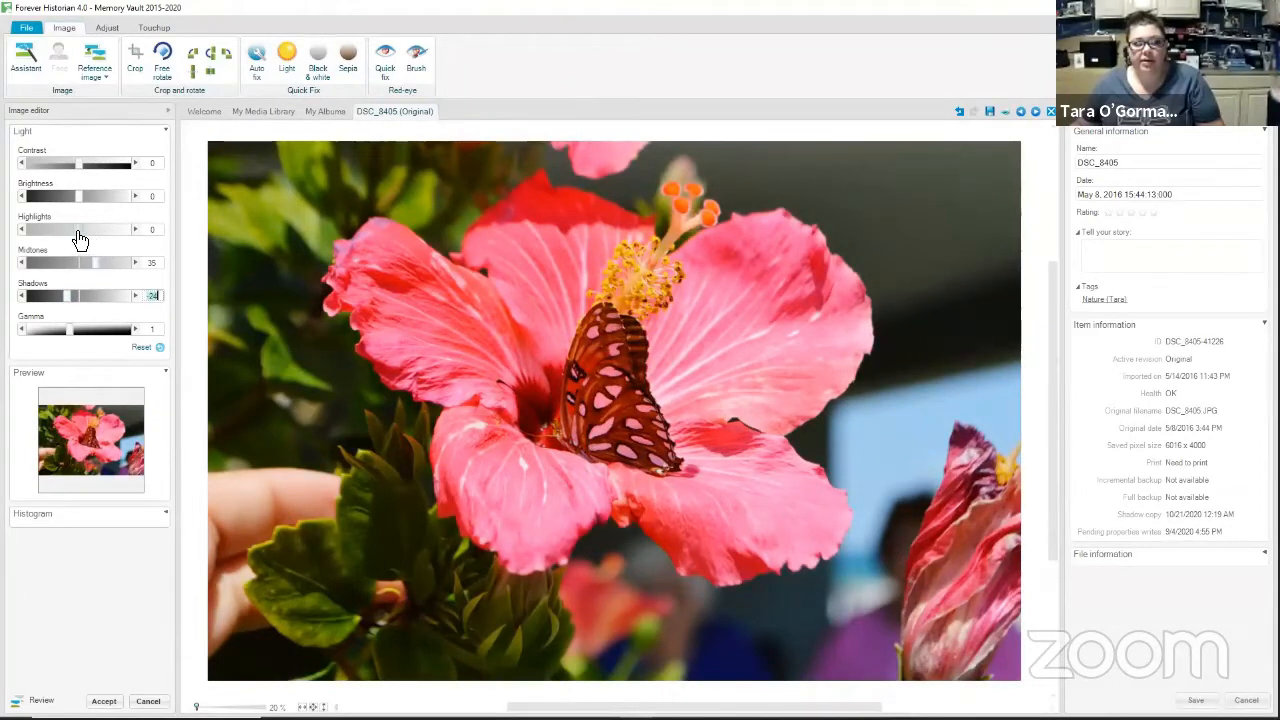
pyautogui.moveTo(79, 240); pyautogui.dragTo(89, 237)
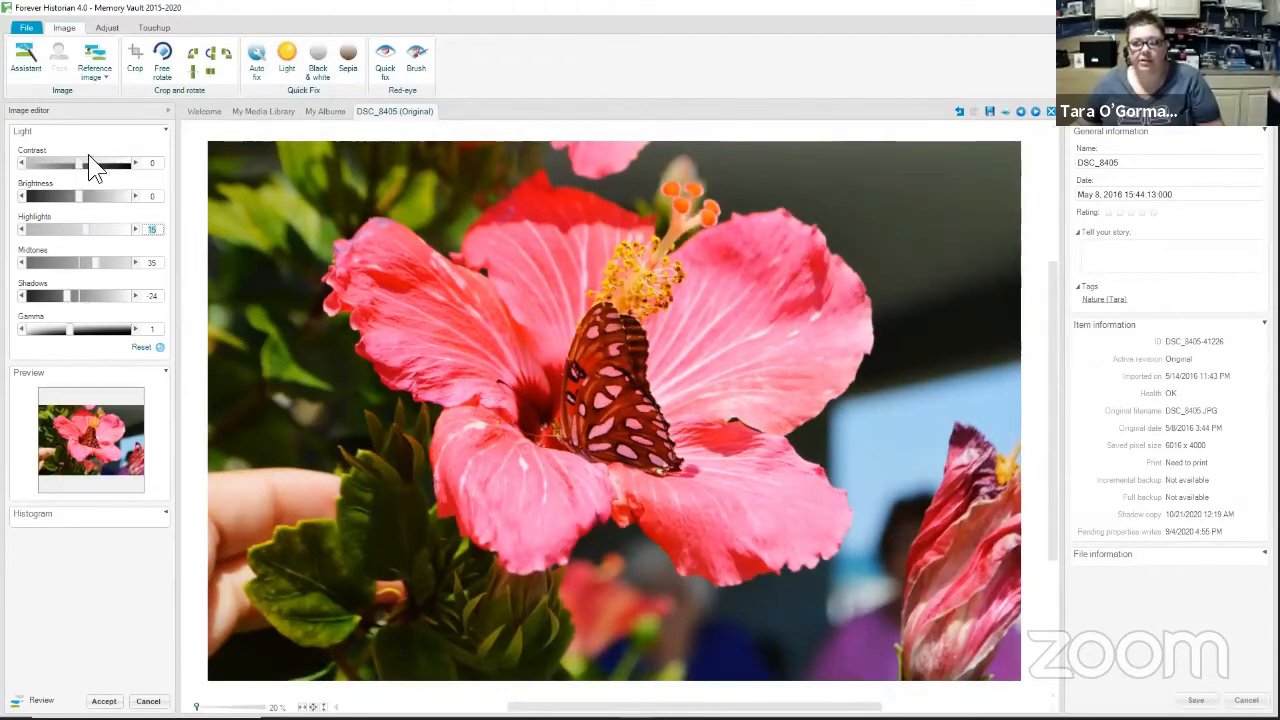
pyautogui.moveTo(84, 168); pyautogui.dragTo(95, 168)
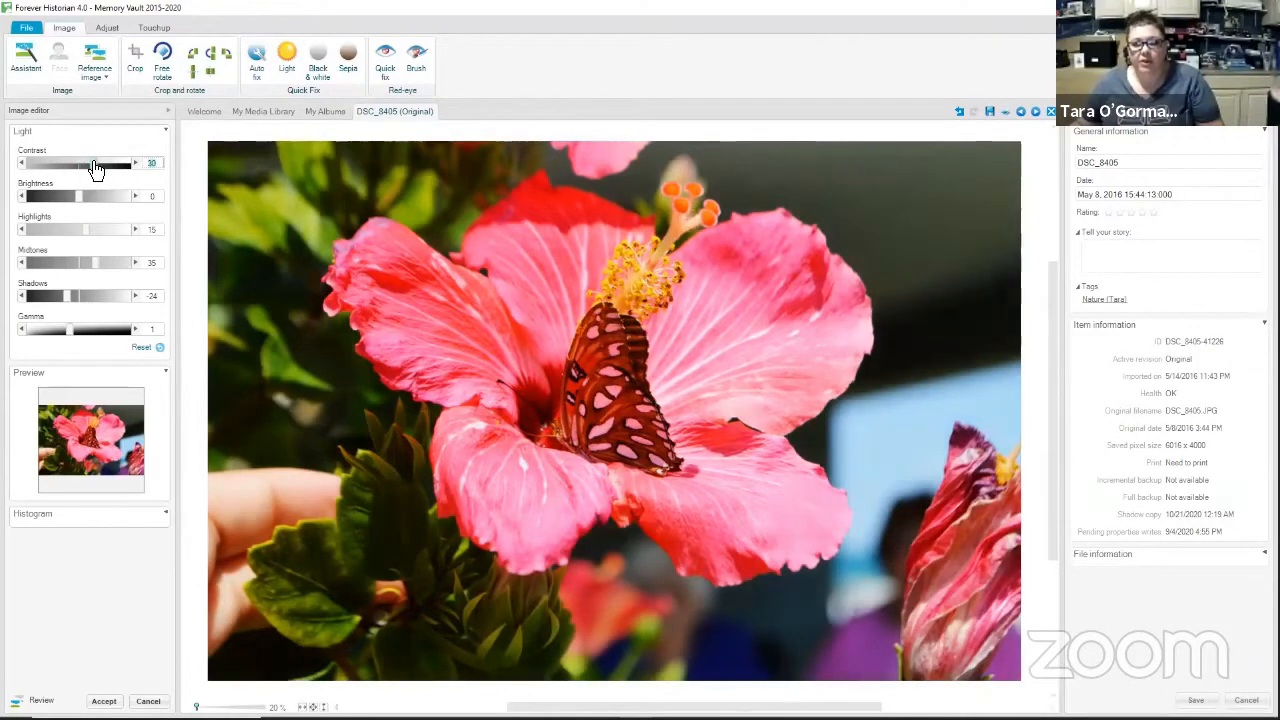
pyautogui.moveTo(80, 172); pyautogui.dragTo(91, 168)
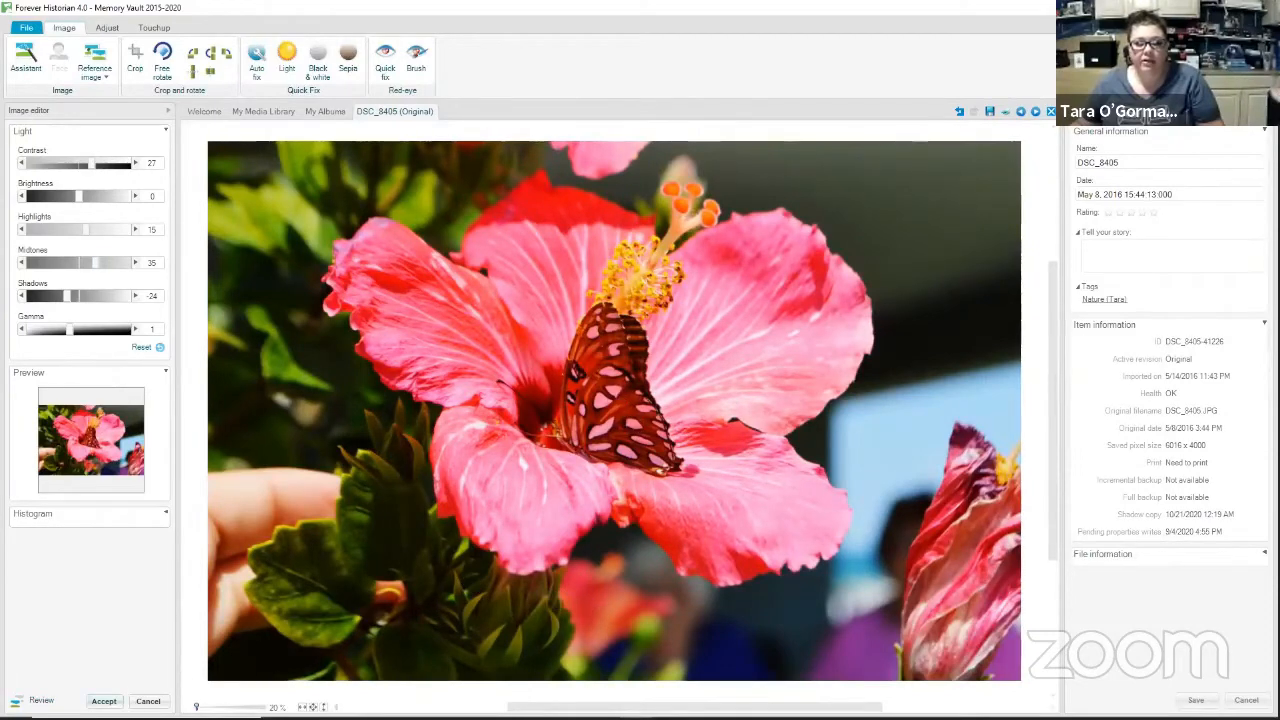
pyautogui.click(104, 701)
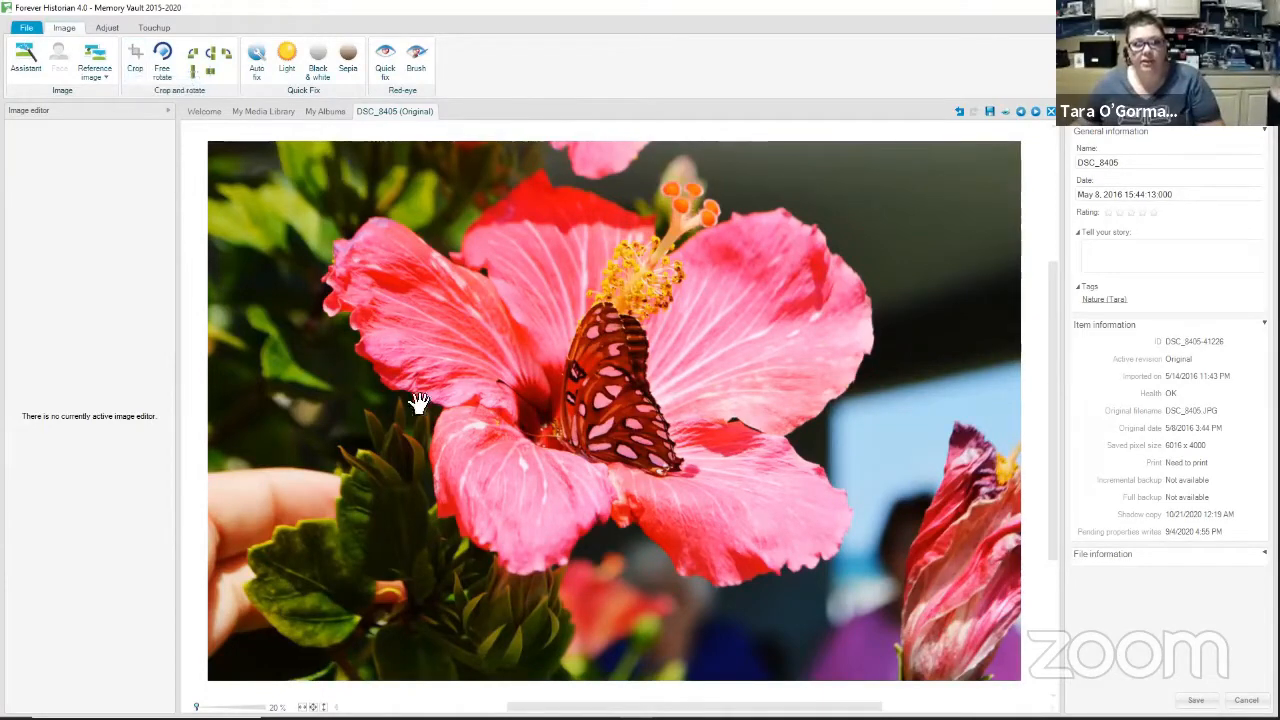
# Crop the photo to a landscape 4 x 6 frame around the hibiscus and butterfly, trimming the wilted bloom beside it
pyautogui.click(137, 60)
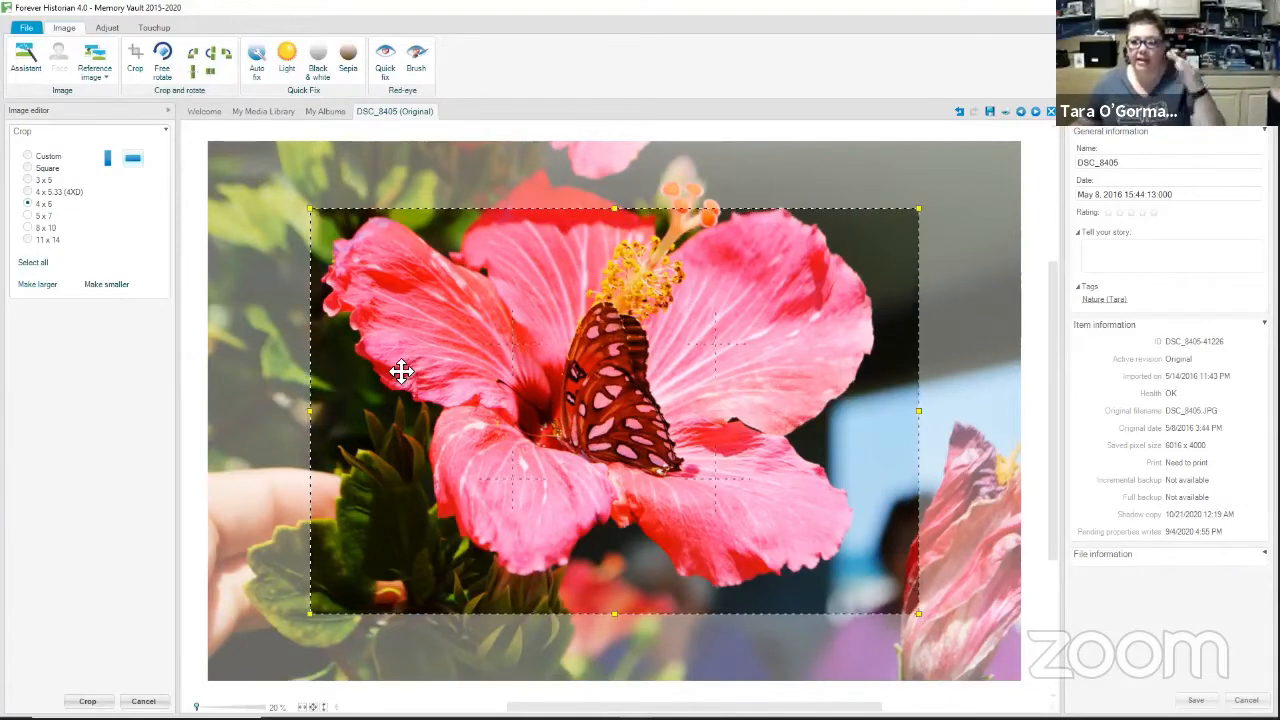
pyautogui.moveTo(665, 438); pyautogui.dragTo(627, 403)
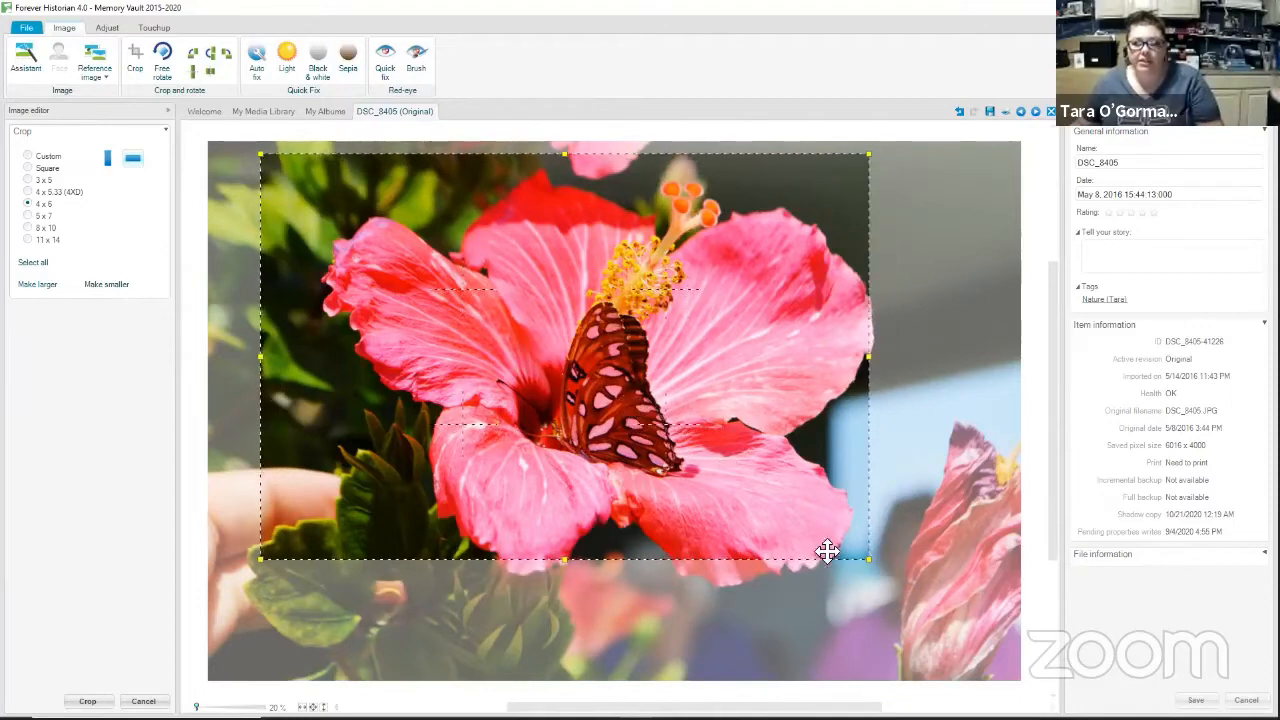
pyautogui.moveTo(867, 559); pyautogui.dragTo(854, 597)
pyautogui.moveTo(814, 480); pyautogui.dragTo(777, 483)
pyautogui.moveTo(779, 484); pyautogui.dragTo(792, 484)
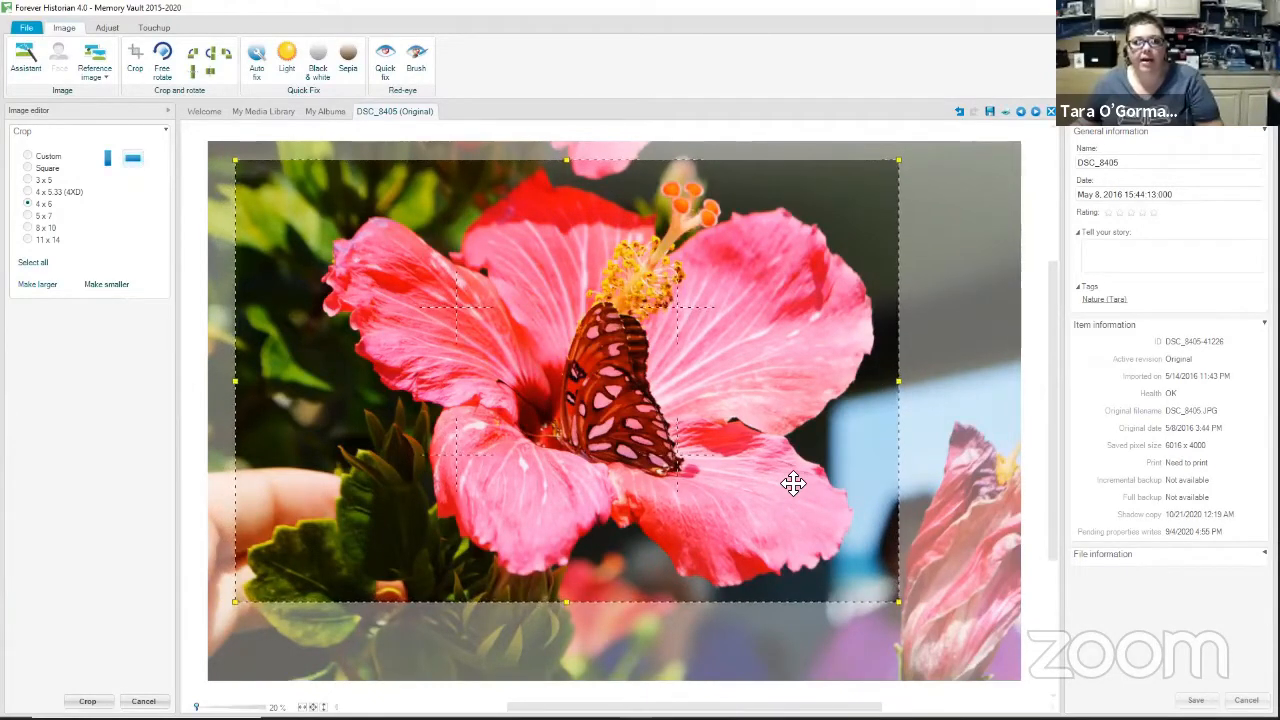
pyautogui.moveTo(241, 171); pyautogui.dragTo(229, 151)
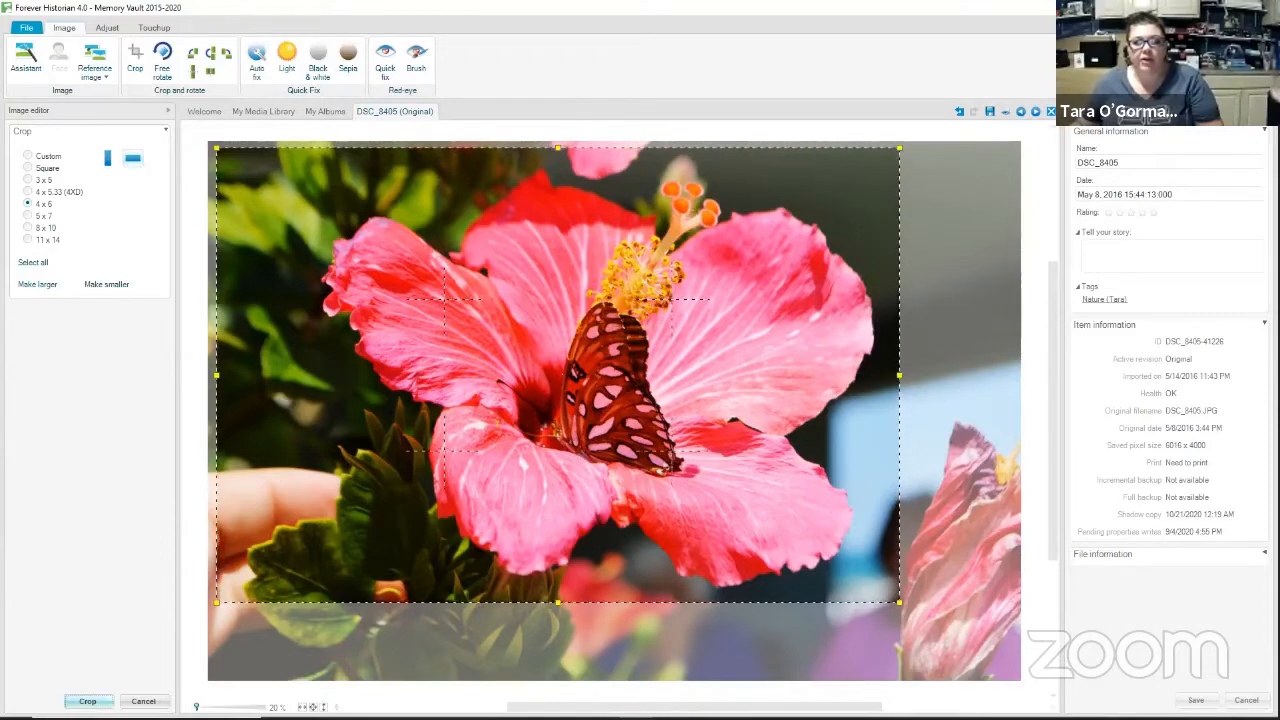
pyautogui.click(88, 701)
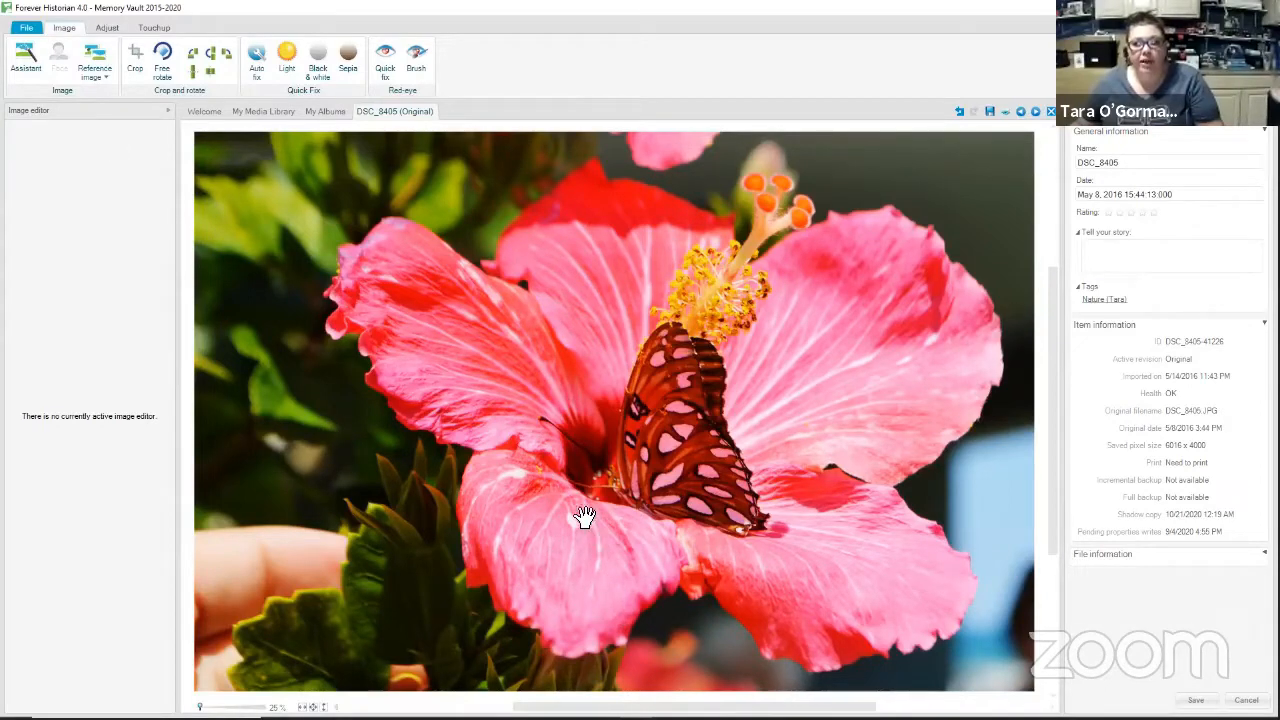
# Look at the contrast and brightness options of the Light adjustment and leave without changing them
pyautogui.click(105, 28)
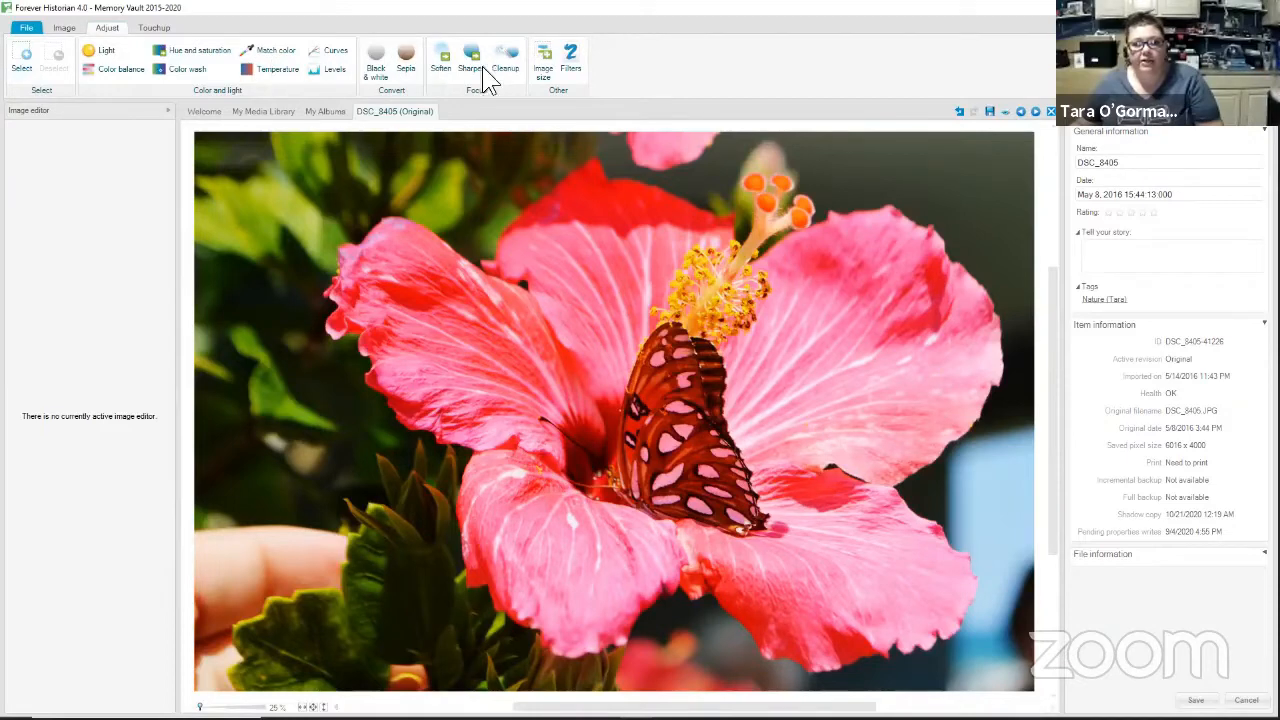
pyautogui.click(110, 48)
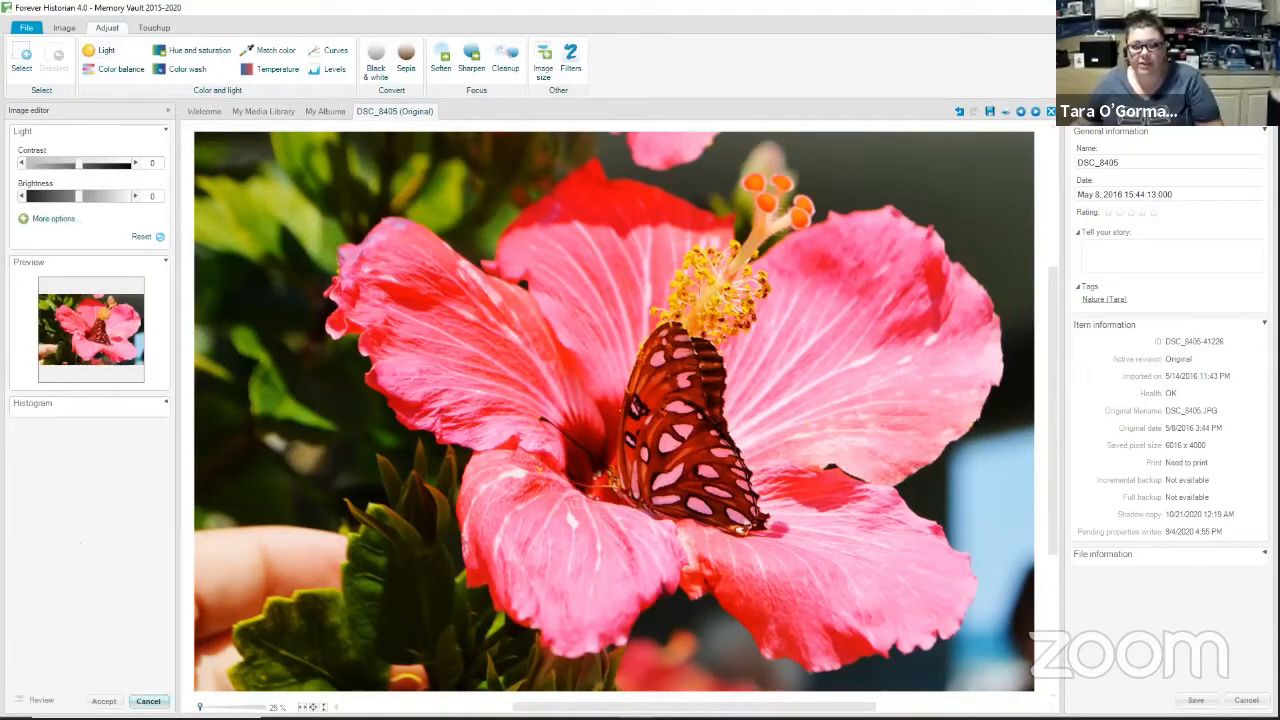
pyautogui.click(148, 699)
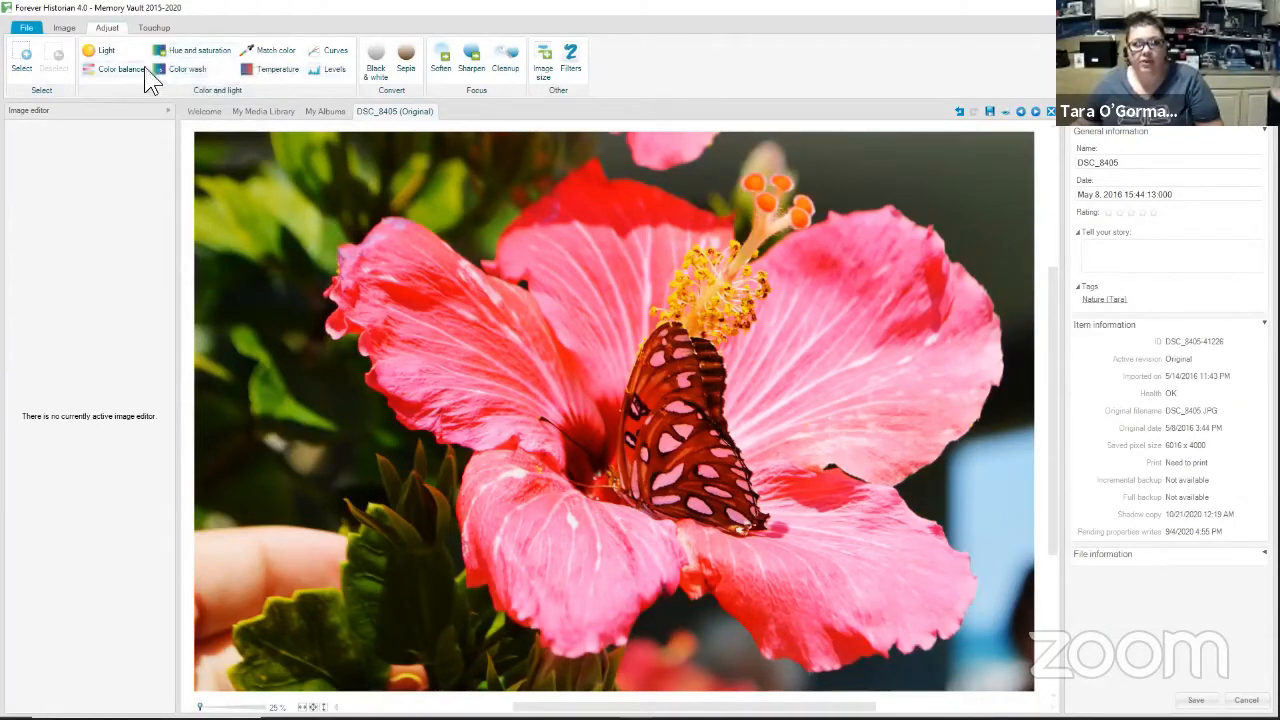
# Try saturation 35 and hue -19 on the photo, compare with the original, and cancel the adjustment
pyautogui.click(193, 60)
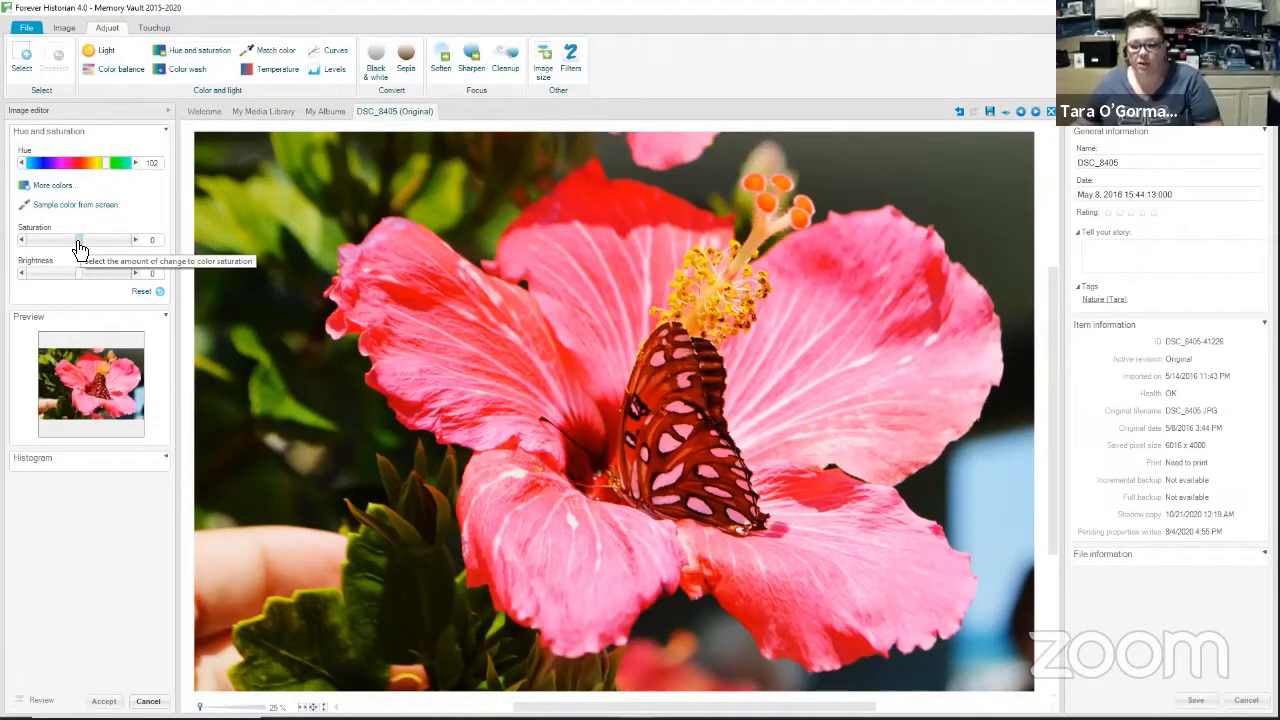
pyautogui.moveTo(80, 247); pyautogui.dragTo(54, 248)
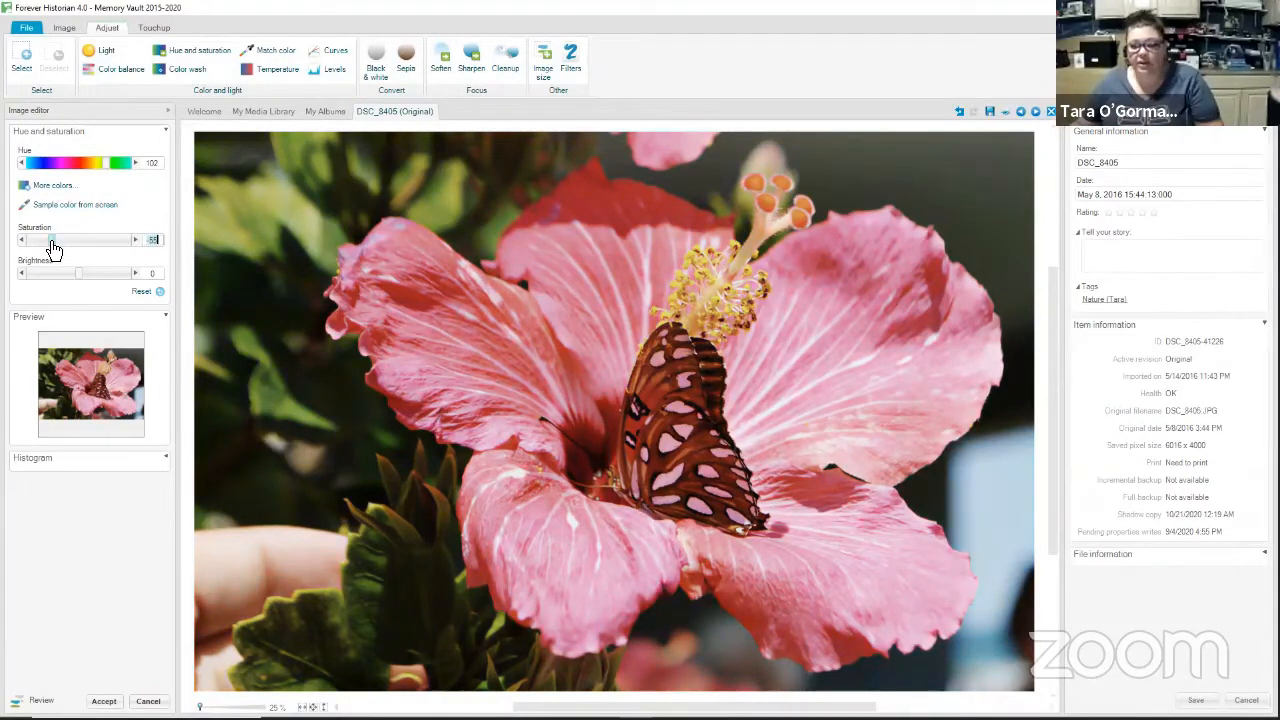
pyautogui.moveTo(54, 248); pyautogui.dragTo(99, 248)
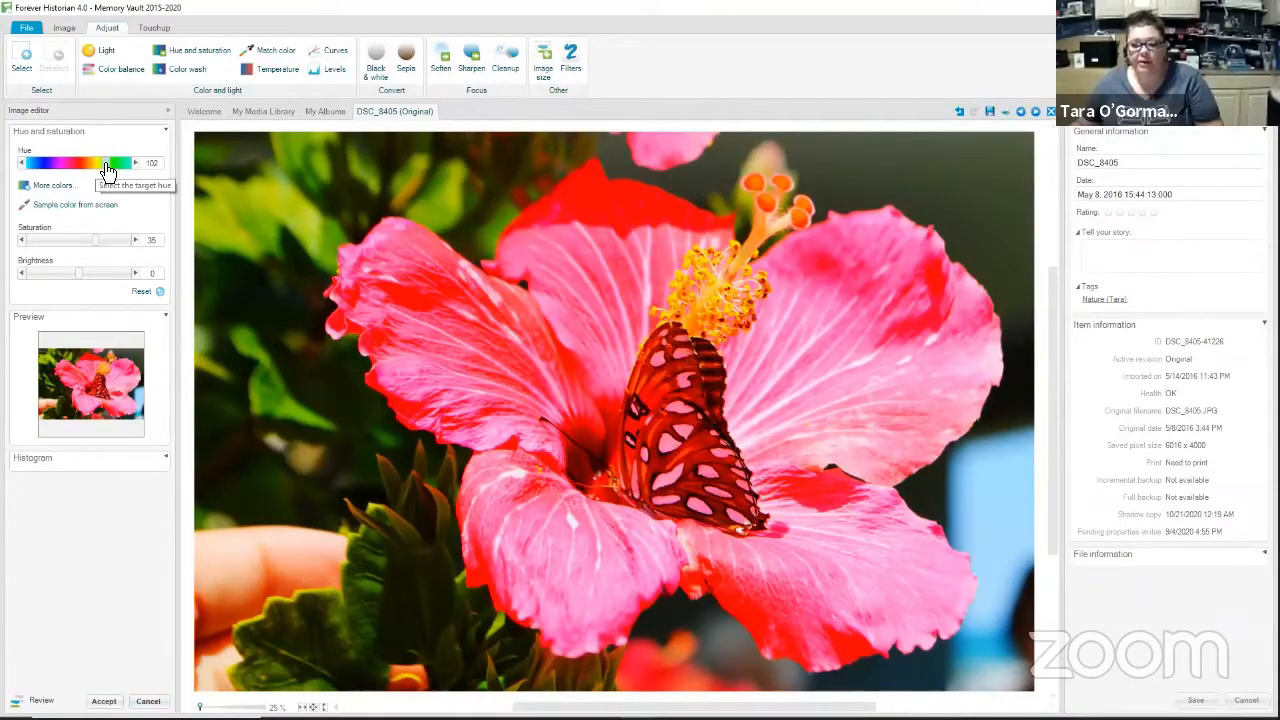
pyautogui.moveTo(107, 170); pyautogui.dragTo(79, 170)
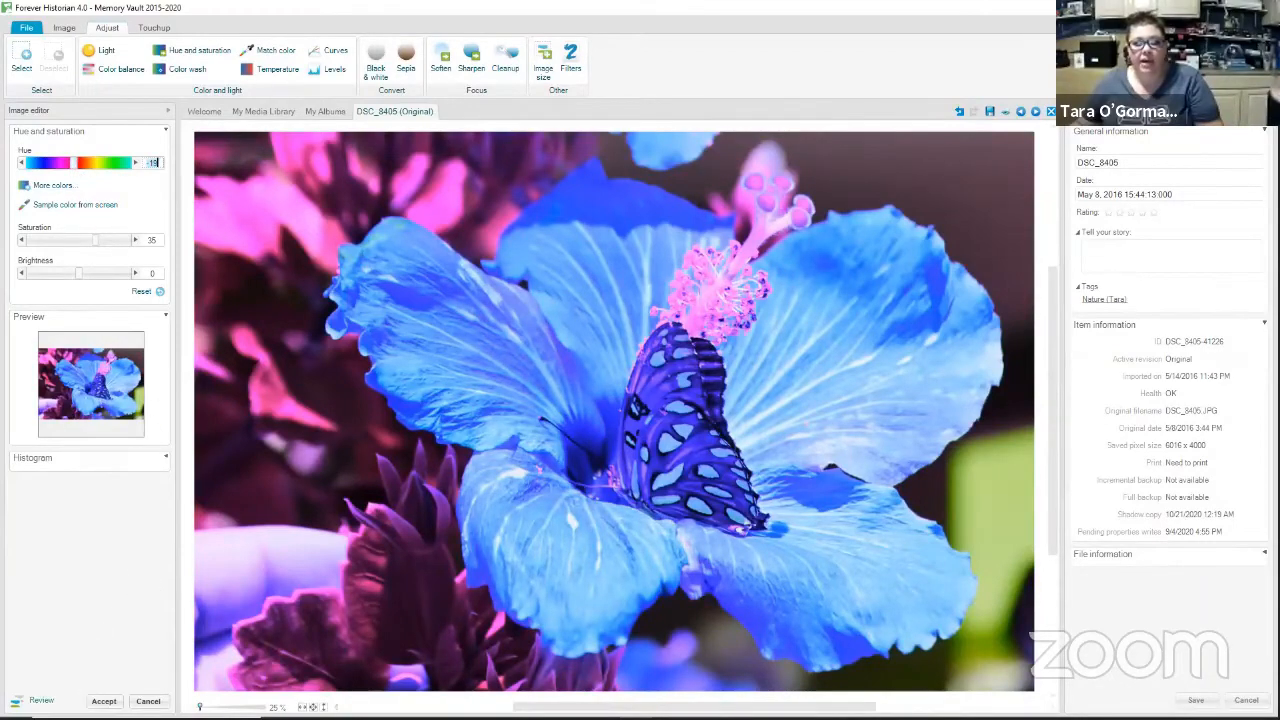
pyautogui.click(23, 700)
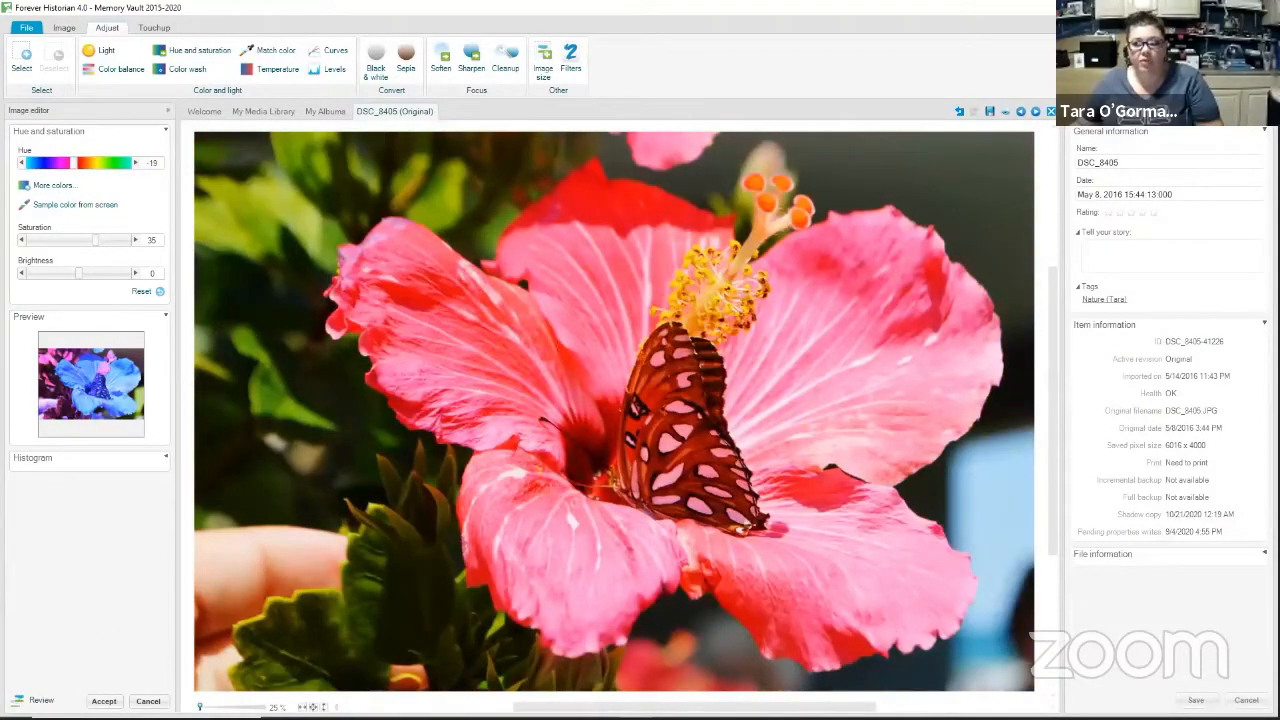
pyautogui.click(20, 700)
pyautogui.click(148, 700)
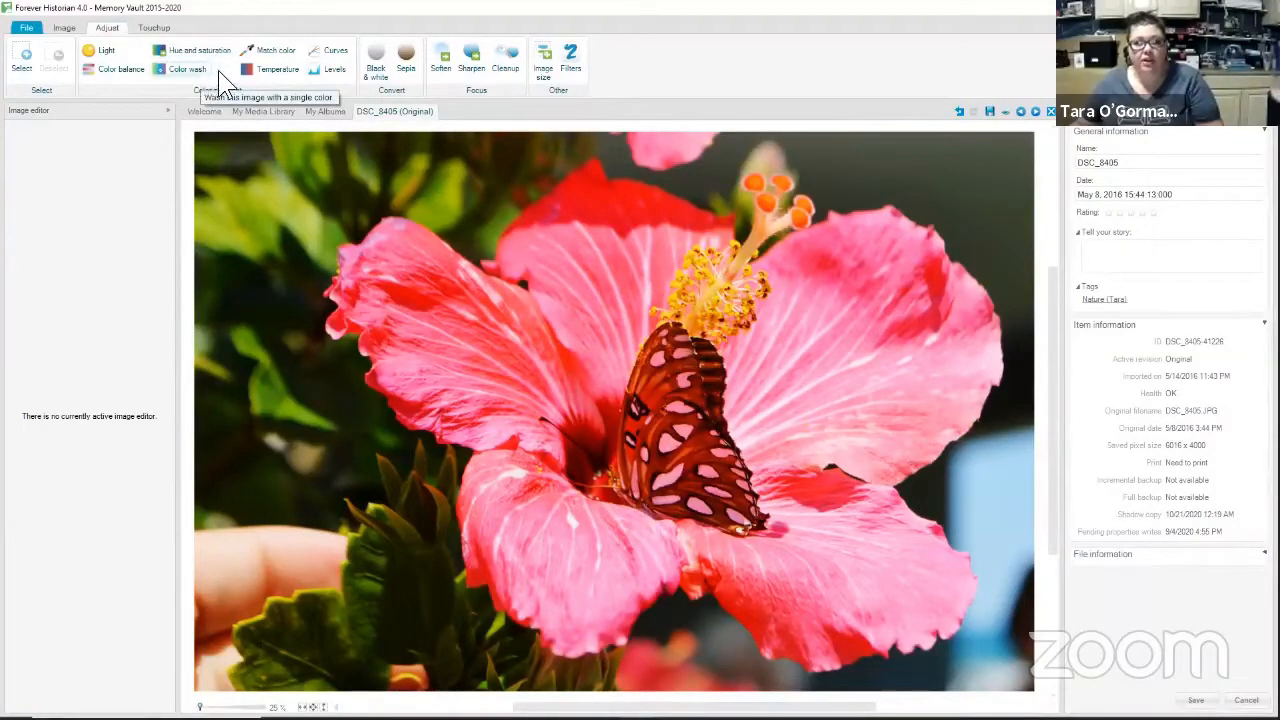
# Try a cooler color temperature on the photo while maintaining white, and cancel the adjustment
pyautogui.click(258, 70)
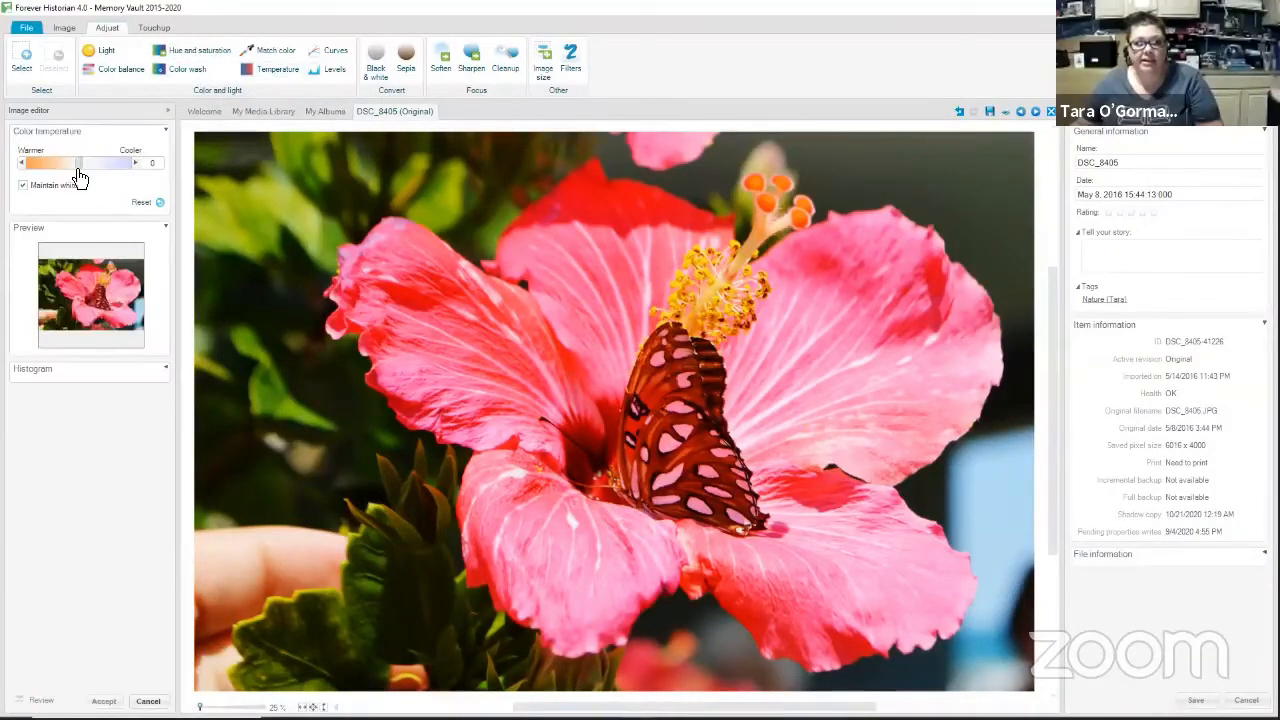
pyautogui.moveTo(80, 172); pyautogui.dragTo(101, 172)
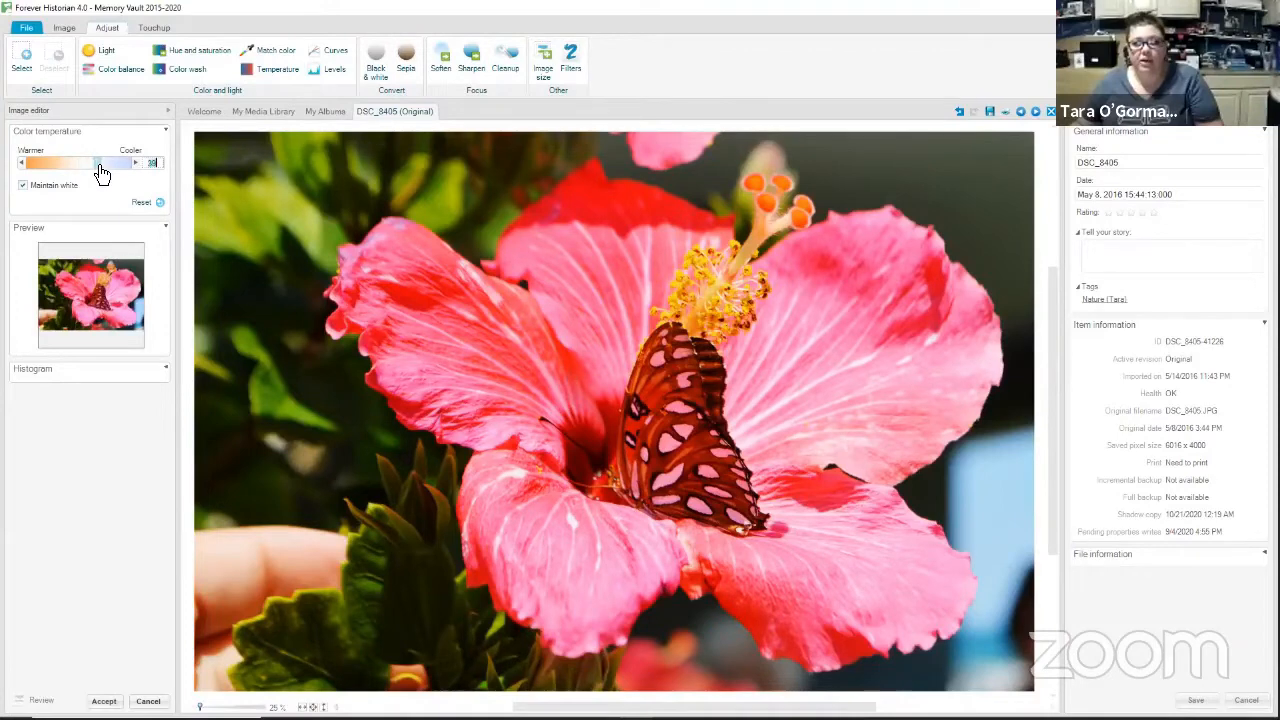
pyautogui.moveTo(101, 172)
pyautogui.mouseDown()
pyautogui.moveTo(43, 172)
pyautogui.moveTo(91, 173)
pyautogui.mouseUp()
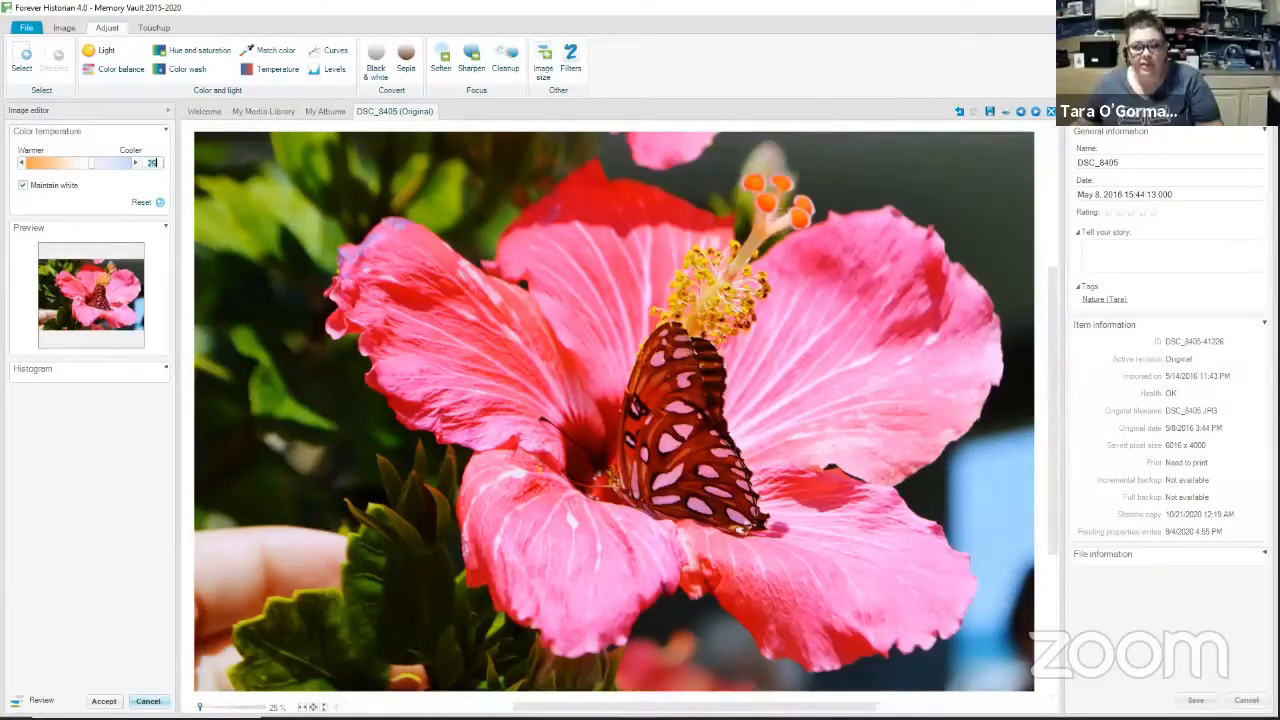
pyautogui.click(148, 701)
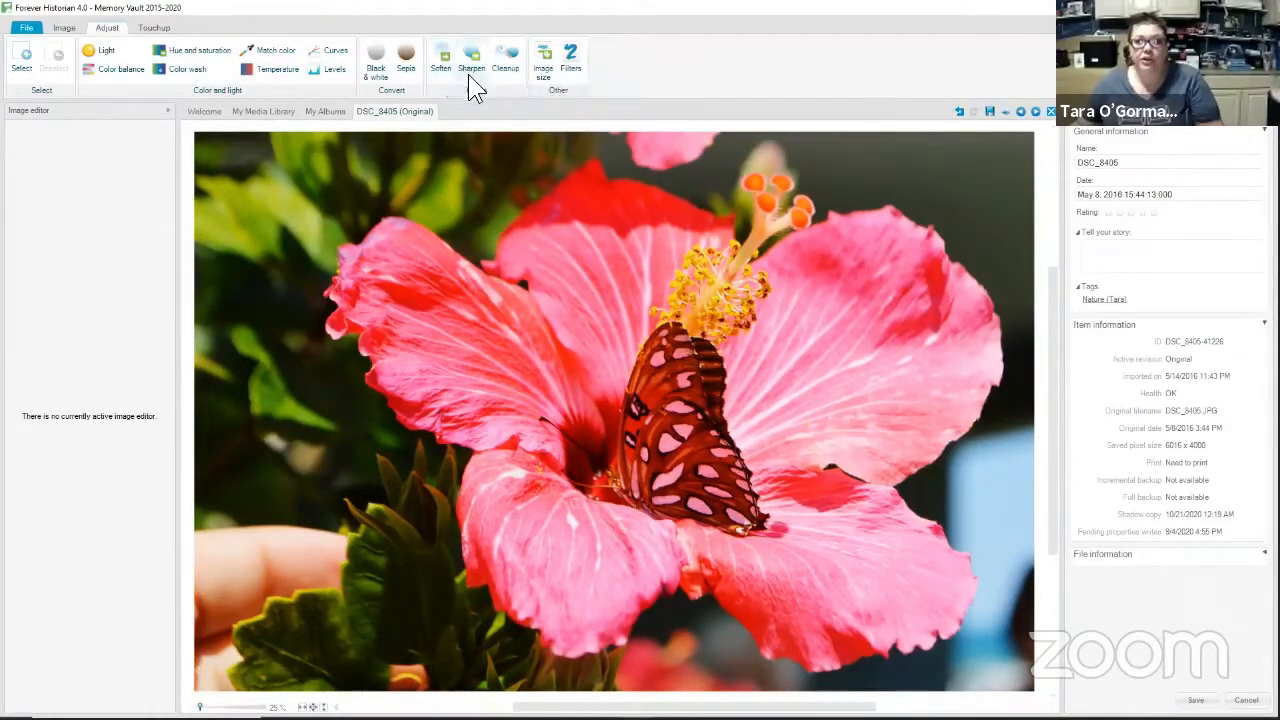
# Look through the megapixel presets for resizing the image and leave without changing the size
pyautogui.click(546, 68)
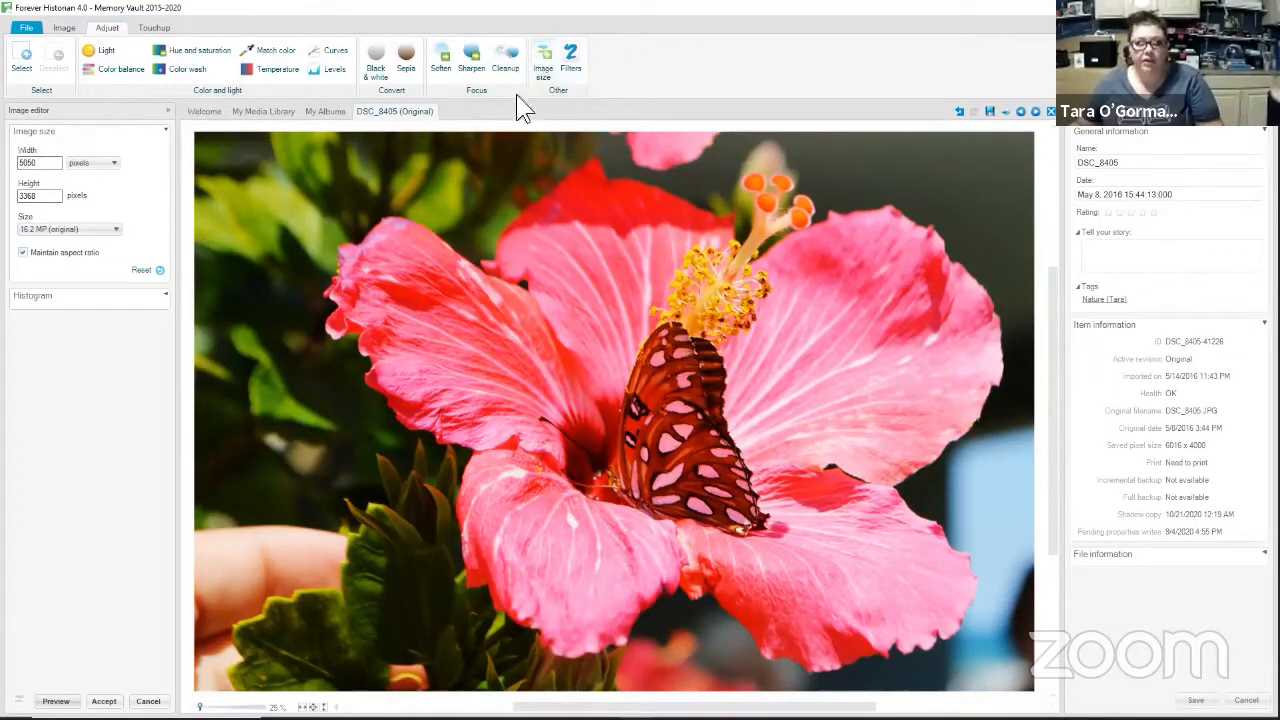
pyautogui.click(100, 229)
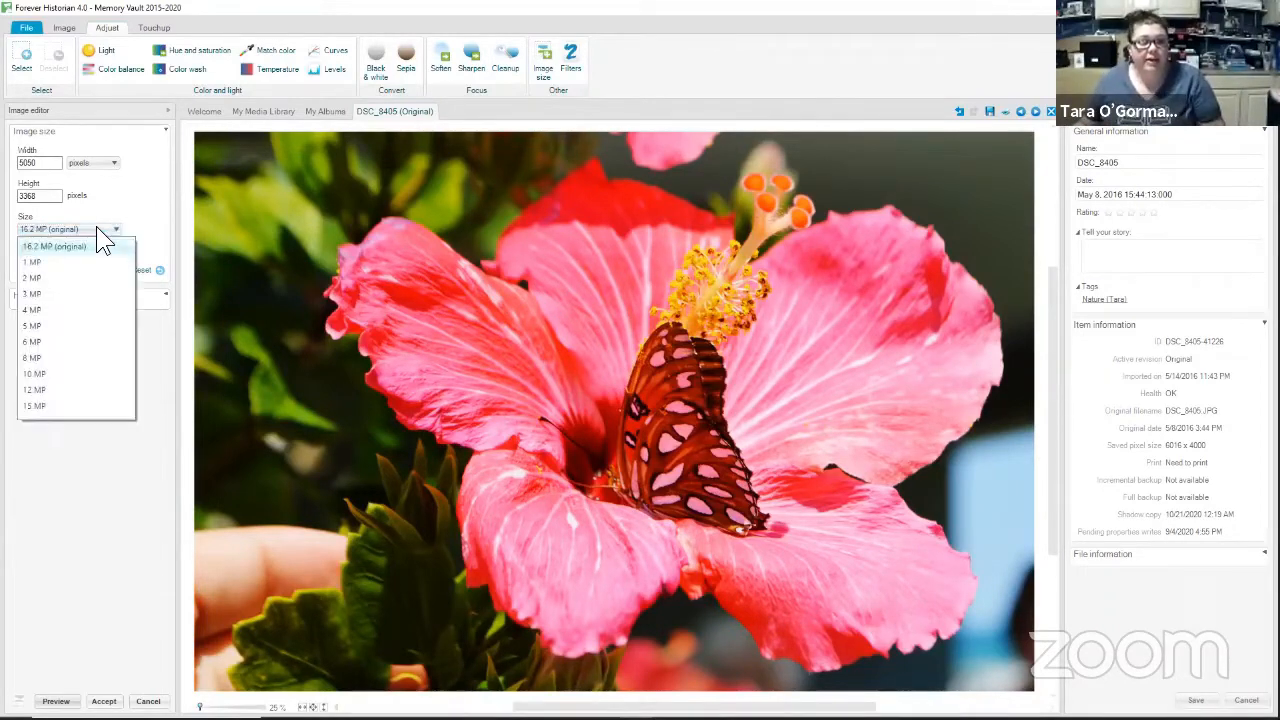
pyautogui.click(96, 228)
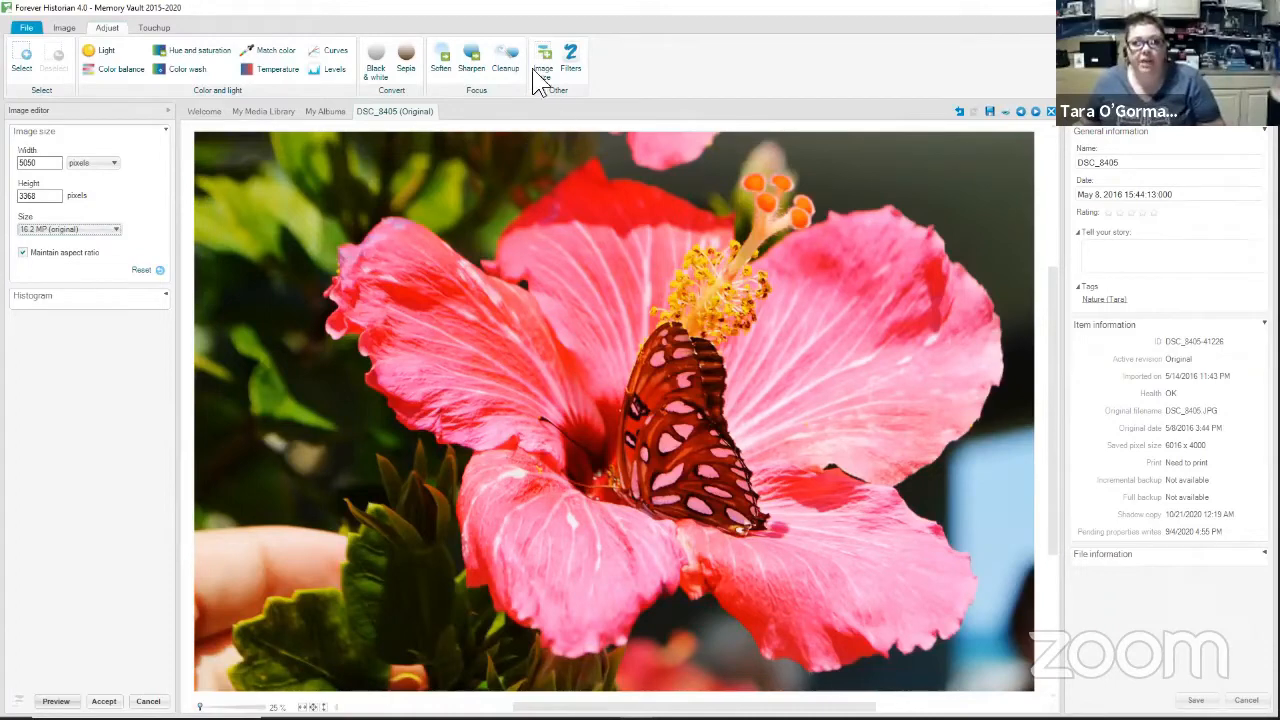
pyautogui.click(150, 701)
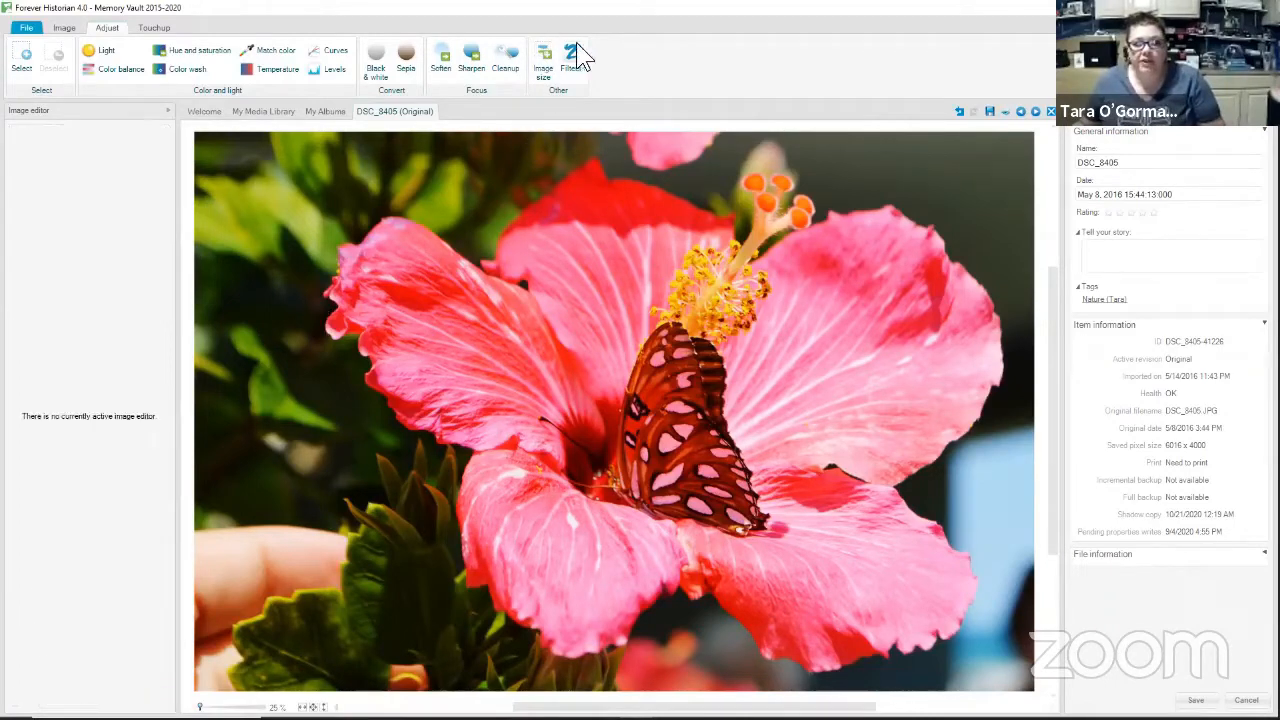
# Try the artistic Oil painting filter with brush size 6 and smoothness 6, previewing it on the photo
pyautogui.click(576, 57)
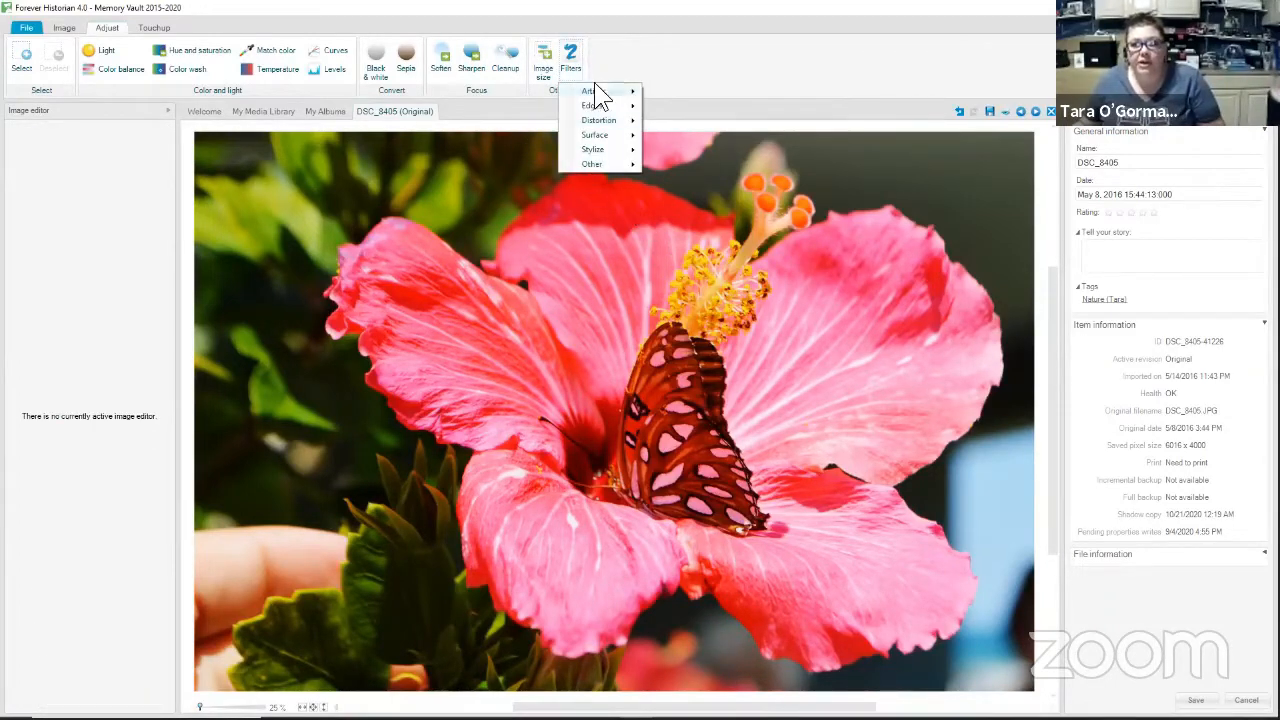
pyautogui.moveTo(599, 106)
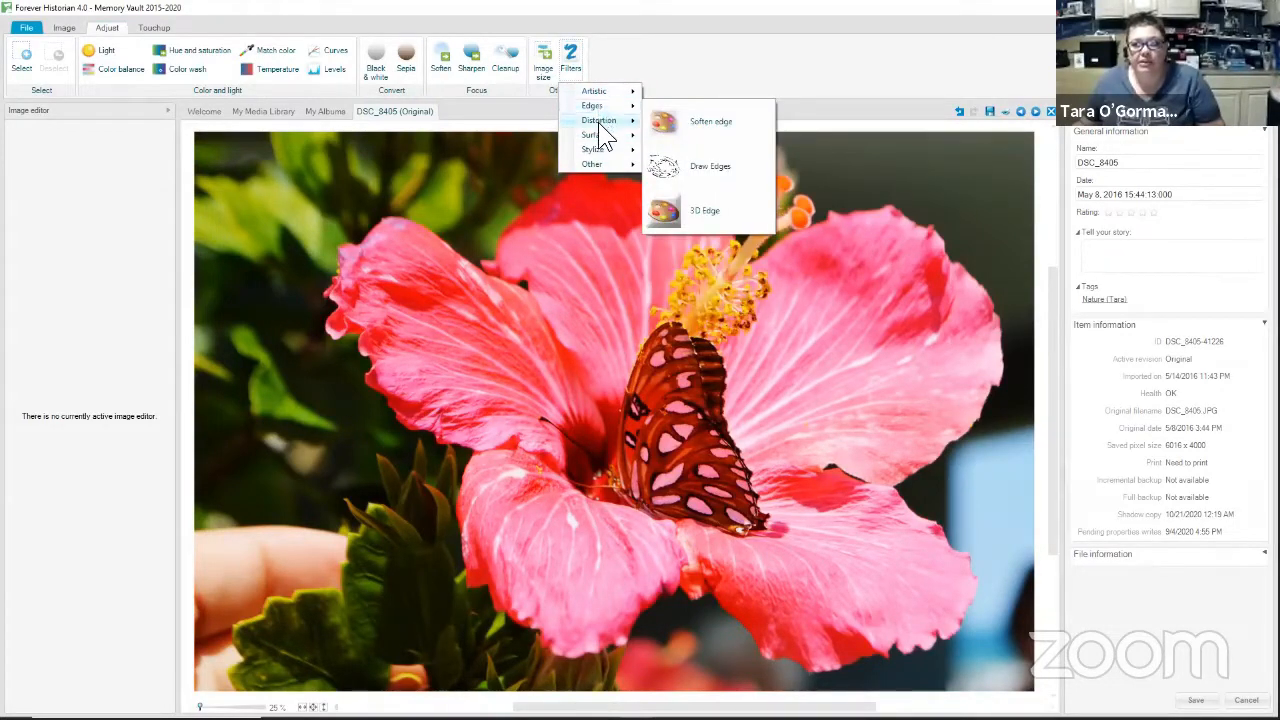
pyautogui.moveTo(597, 135)
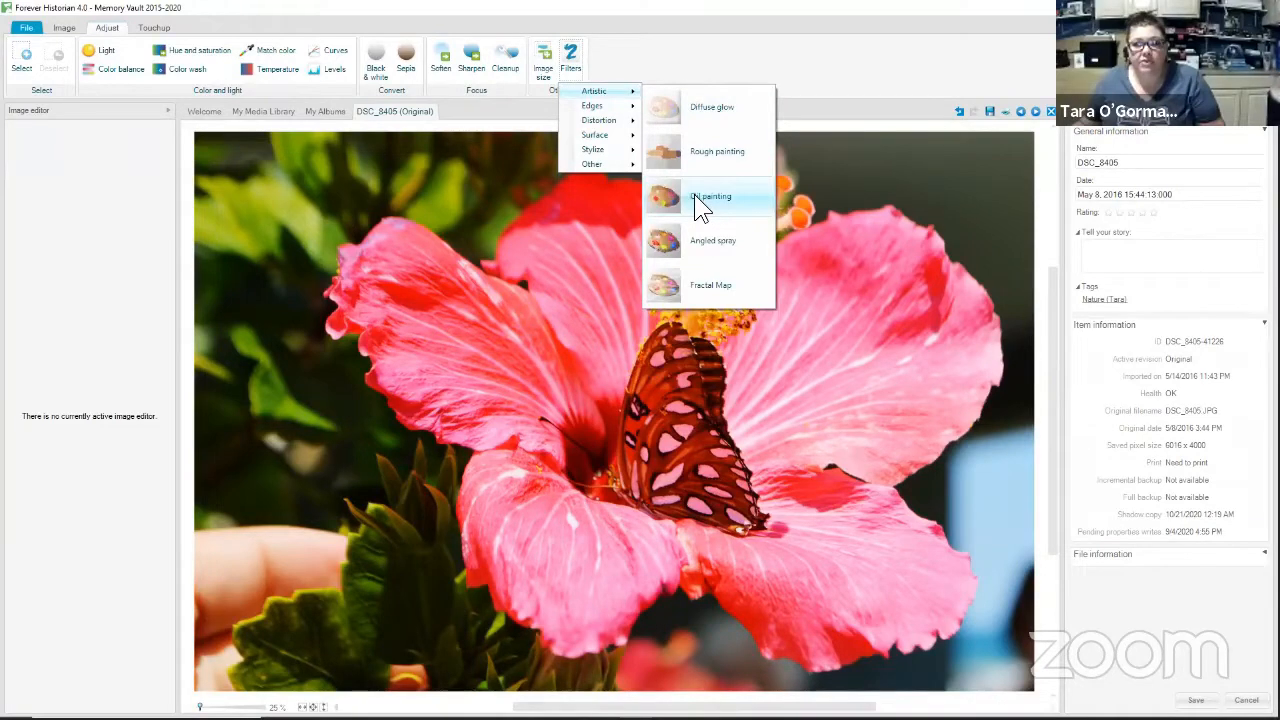
pyautogui.click(697, 198)
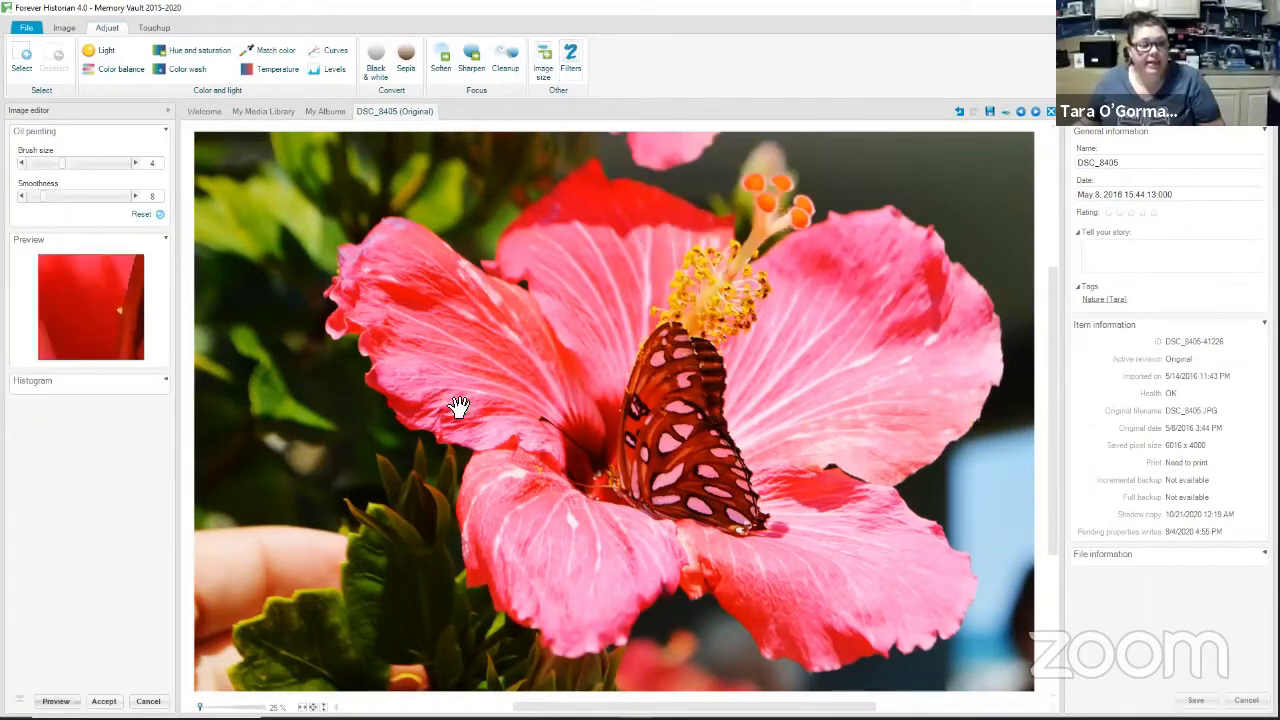
pyautogui.click(86, 164)
pyautogui.click(44, 206)
pyautogui.moveTo(40, 207); pyautogui.dragTo(35, 207)
pyautogui.click(56, 701)
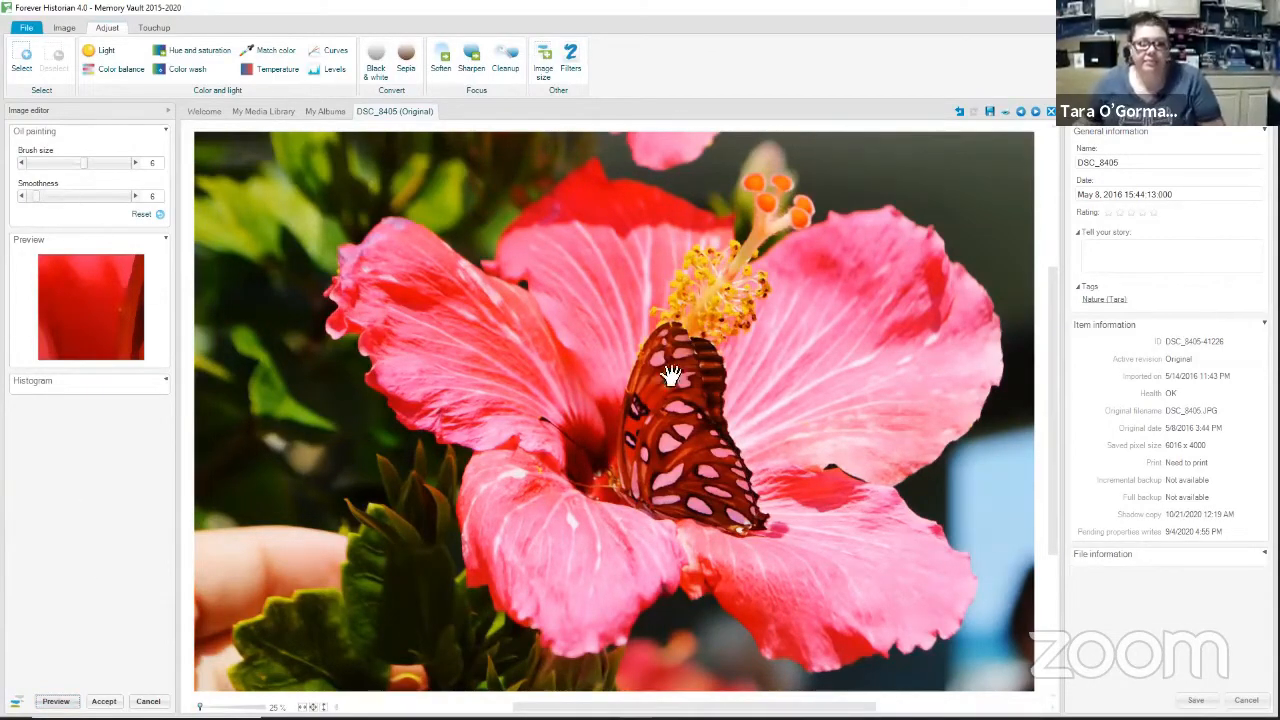
# Inspect the oil painting effect up close on the butterfly and stamens, and cancel the filter
pyautogui.scroll(3, 752, 466)
pyautogui.scroll(3, 841, 458)
pyautogui.moveTo(846, 425); pyautogui.dragTo(684, 664)
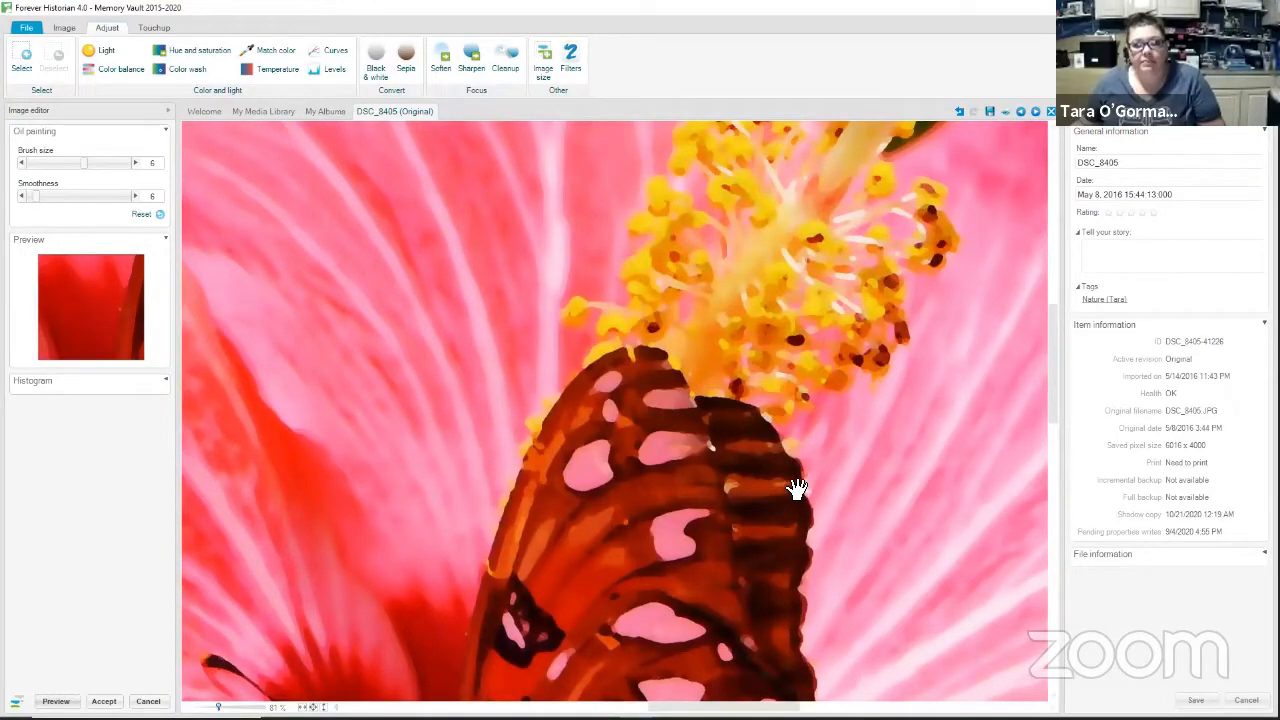
pyautogui.scroll(-5, 795, 487)
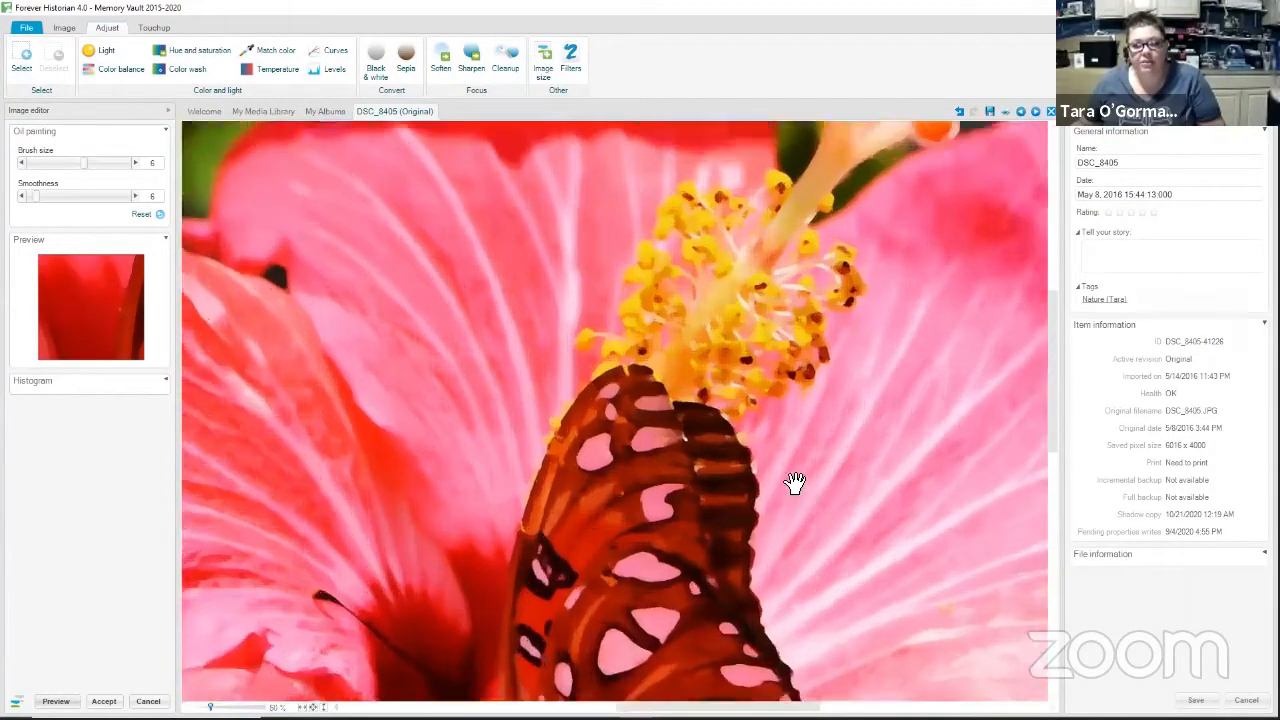
pyautogui.scroll(4, 843, 294)
pyautogui.scroll(-5, 713, 440)
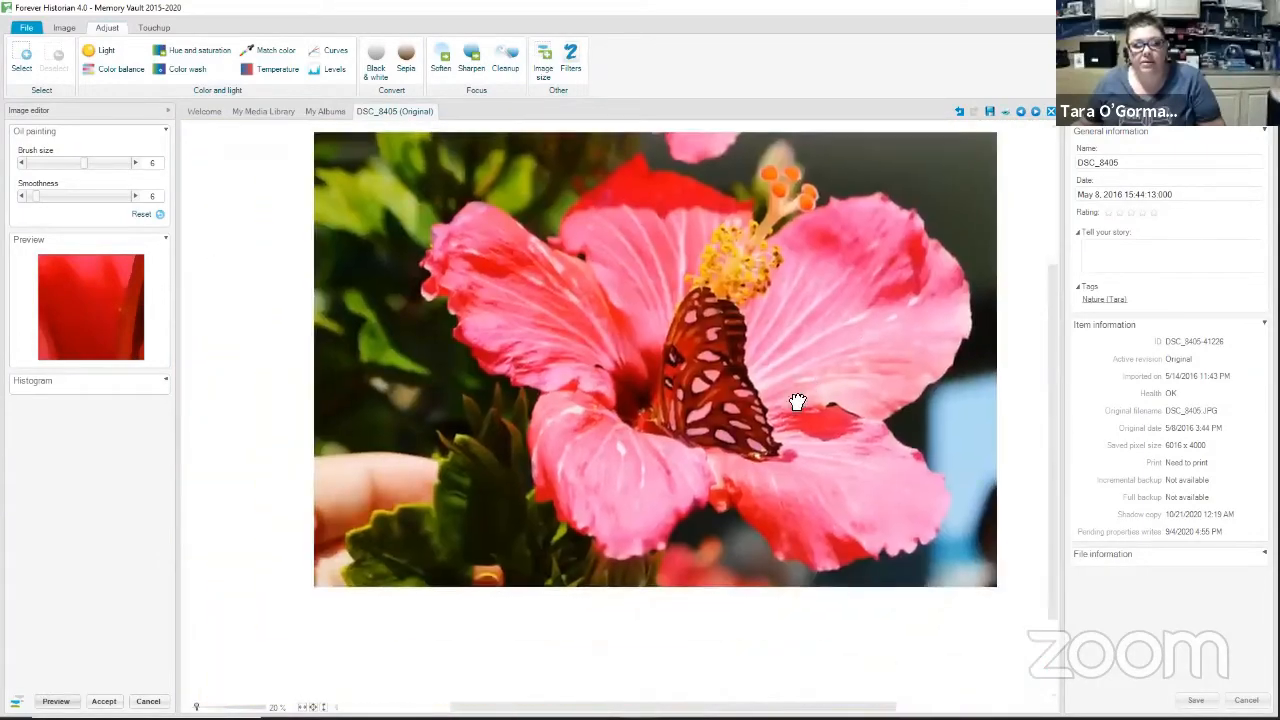
pyautogui.click(148, 701)
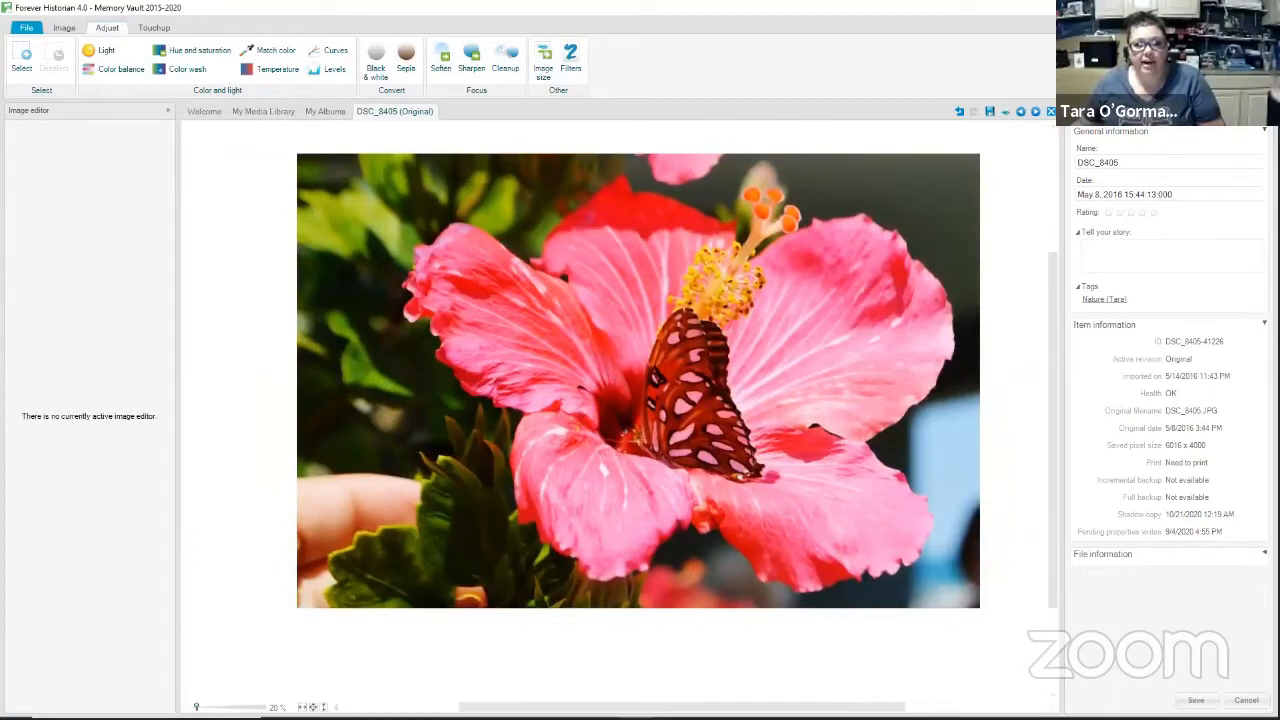
# Bring up the touch-up brushes and get a close view of the blue background beside the lower petal
pyautogui.click(152, 28)
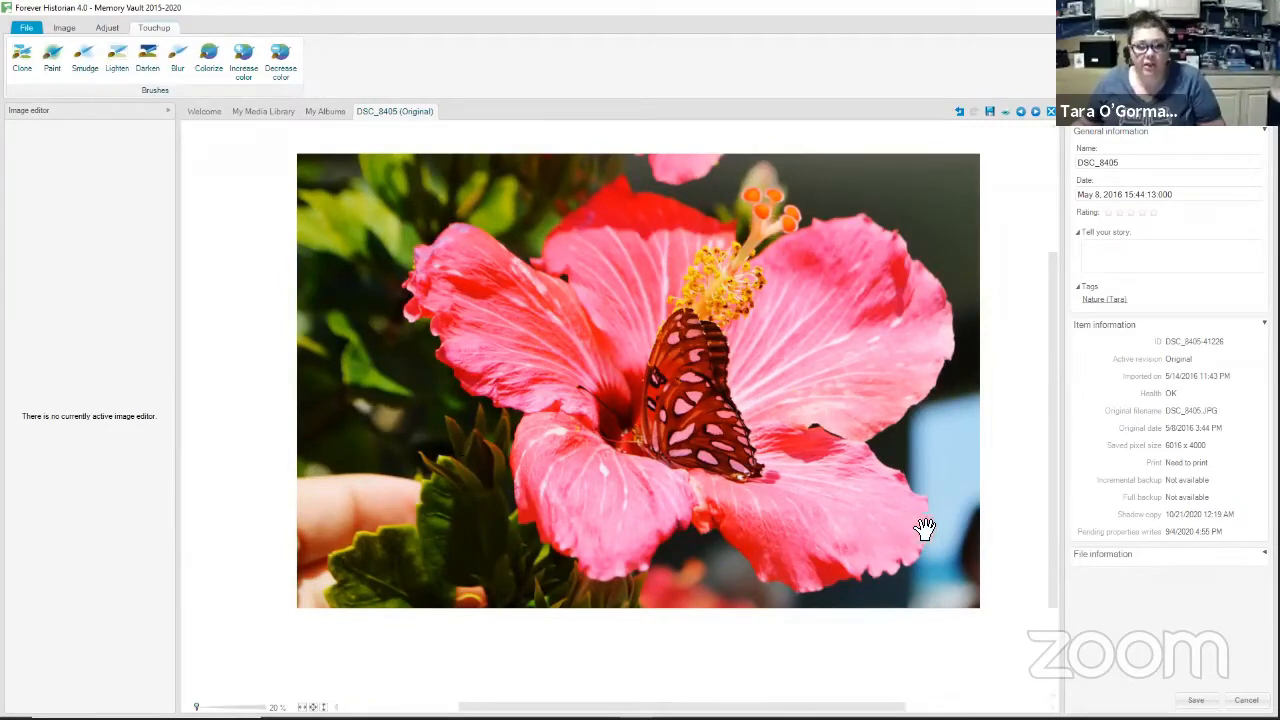
pyautogui.scroll(5, 955, 571)
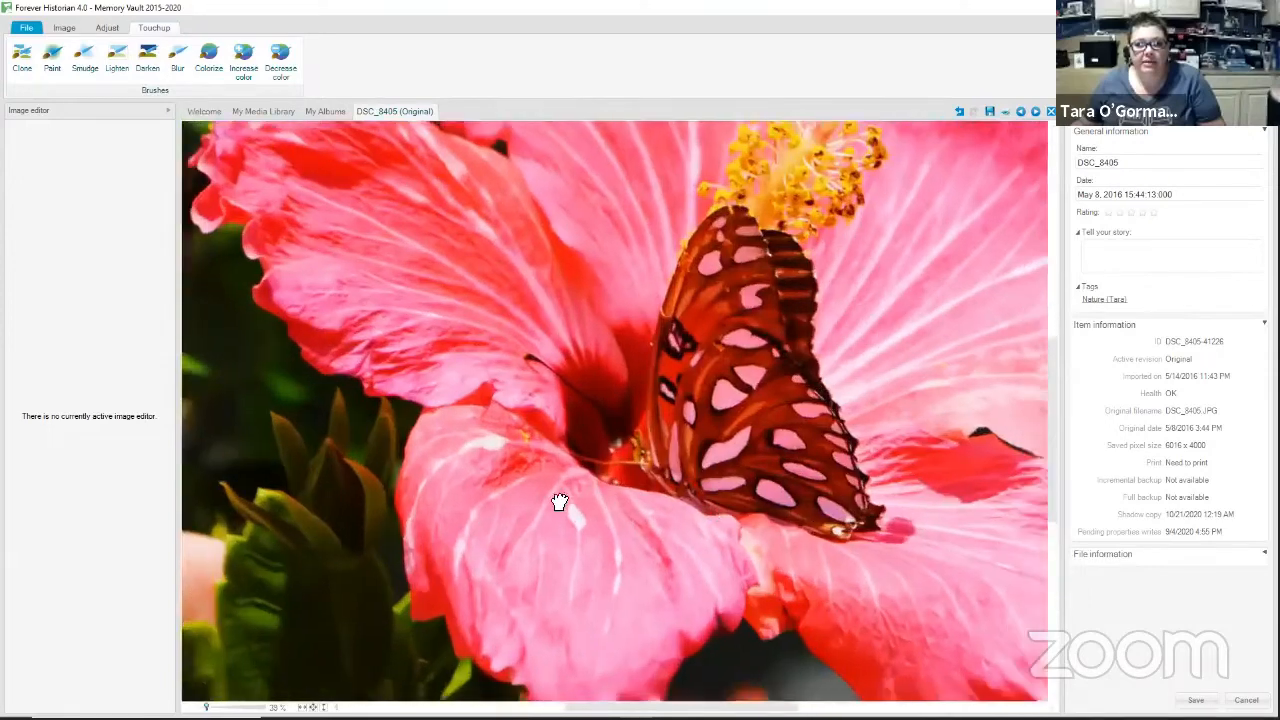
pyautogui.moveTo(560, 502); pyautogui.dragTo(585, 452)
pyautogui.scroll(3, 920, 597)
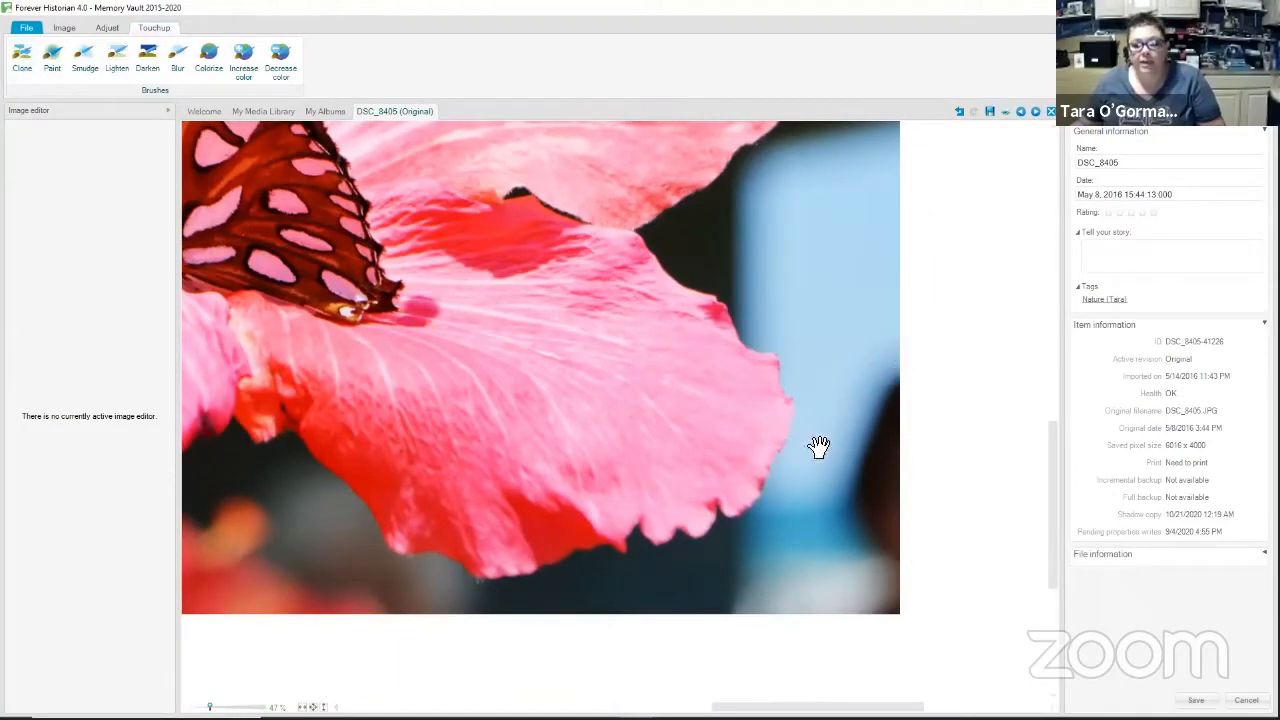
pyautogui.scroll(3, 880, 640)
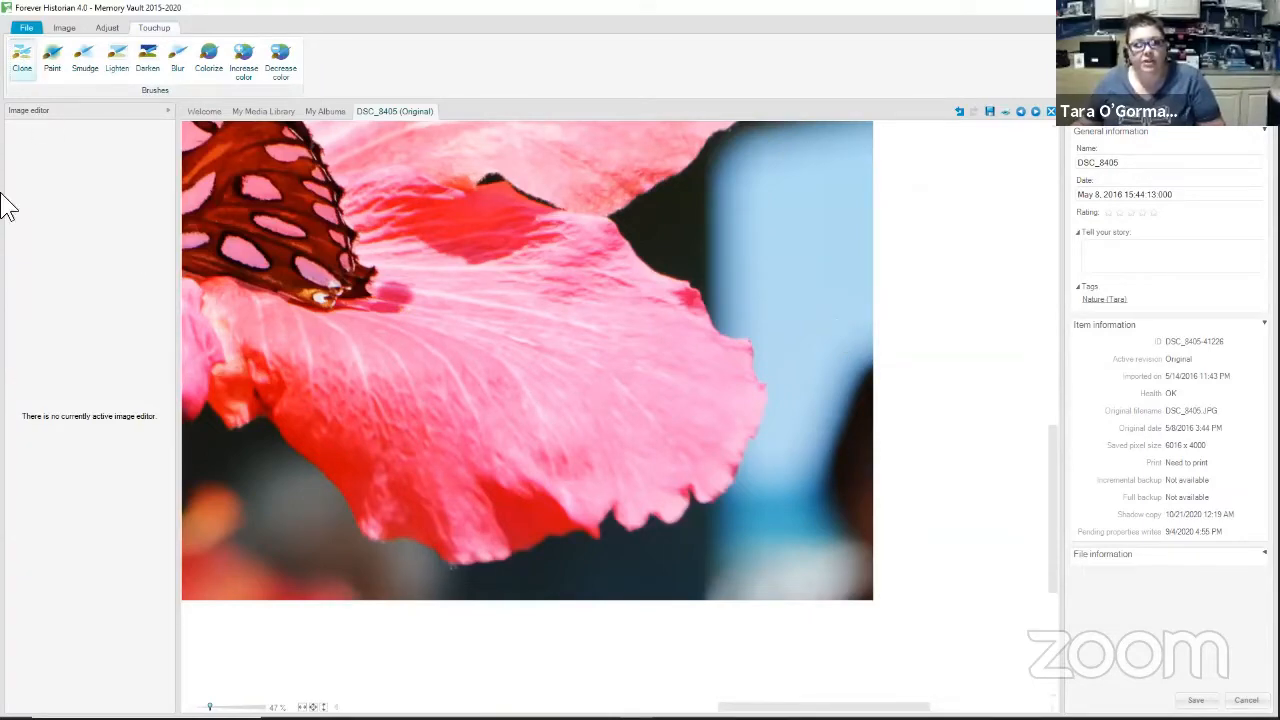
pyautogui.click(21, 60)
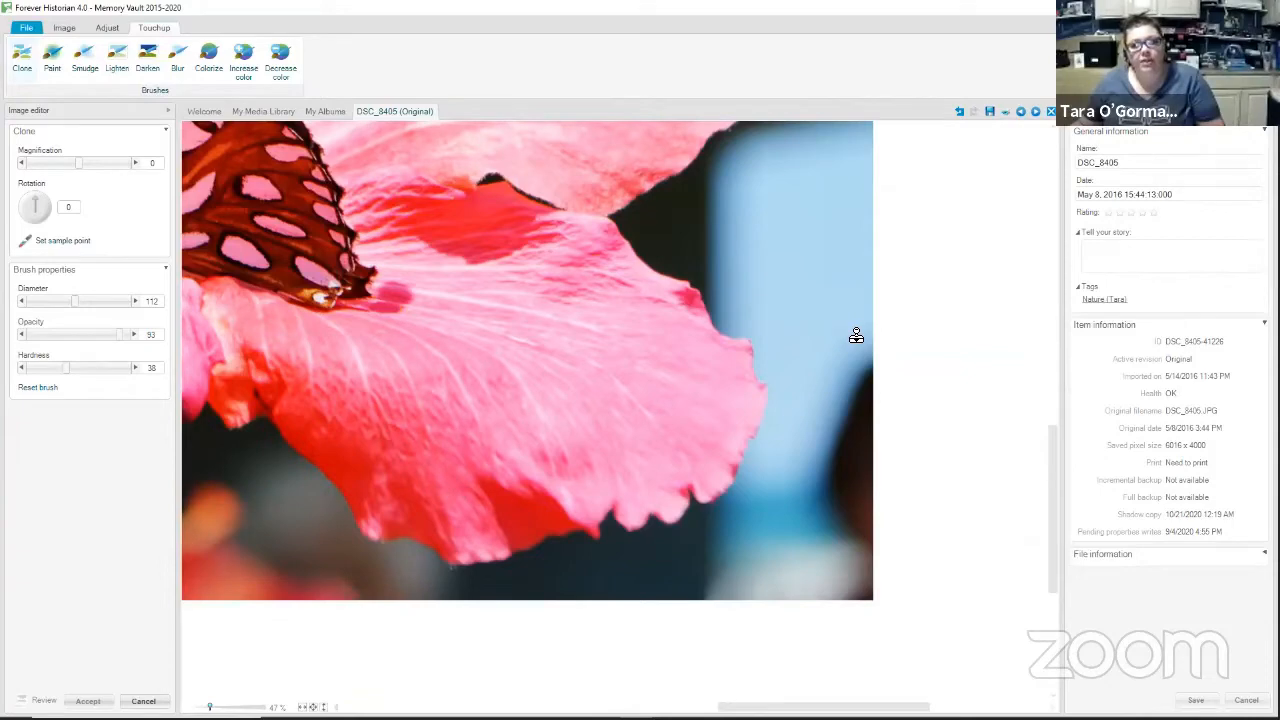
pyautogui.scroll(6, 854, 335)
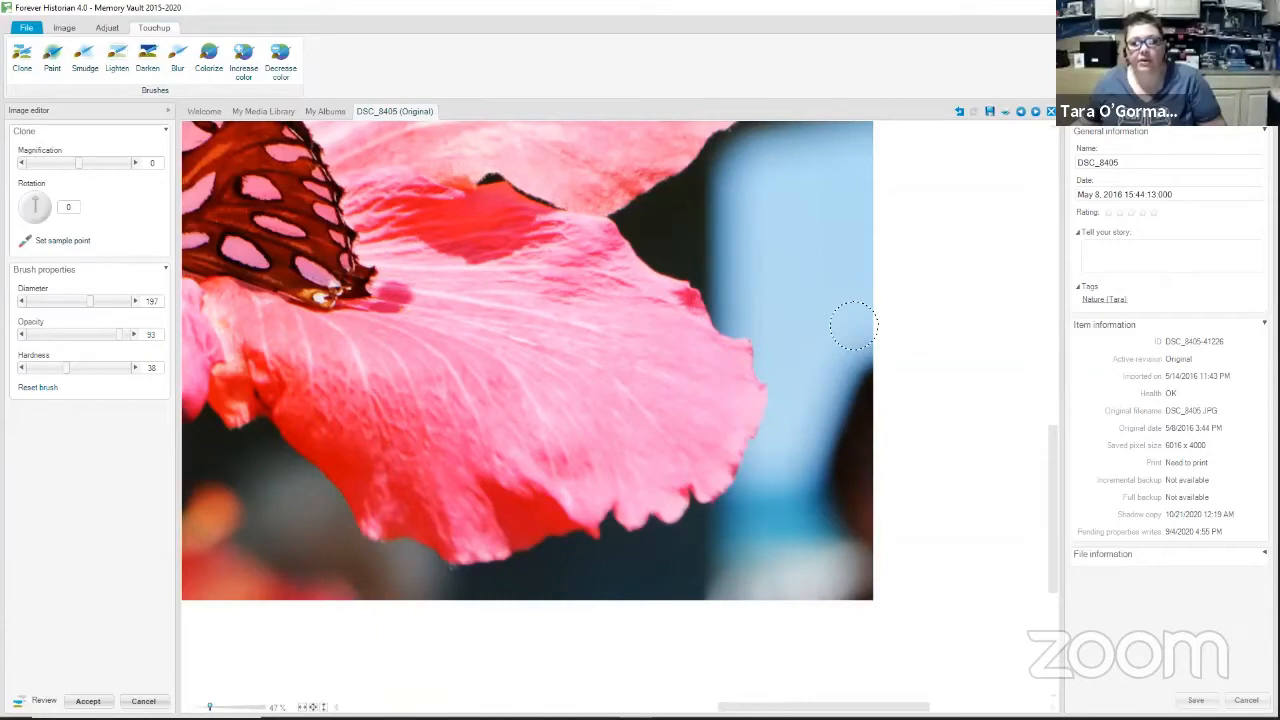
pyautogui.press('Escape')
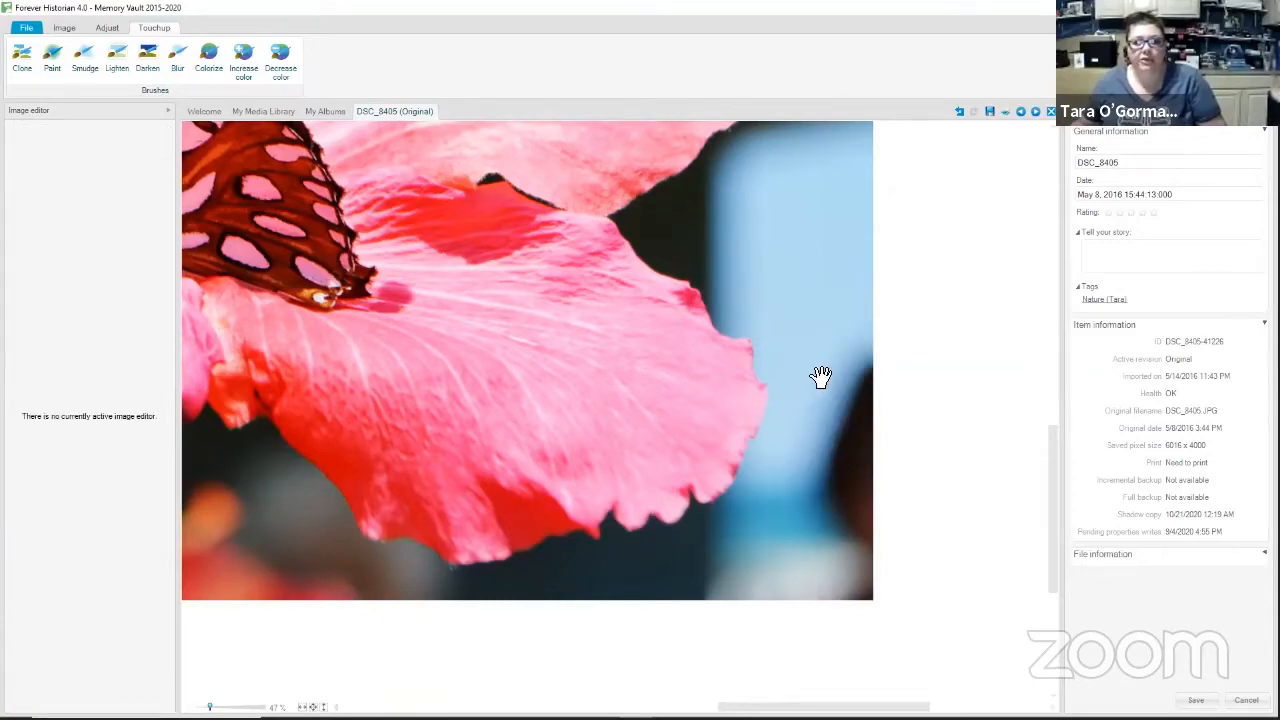
# Clone light blue background over the dark spot near the photo's edge with brush diameter 209, and set the opacity to 56
pyautogui.click(21, 55)
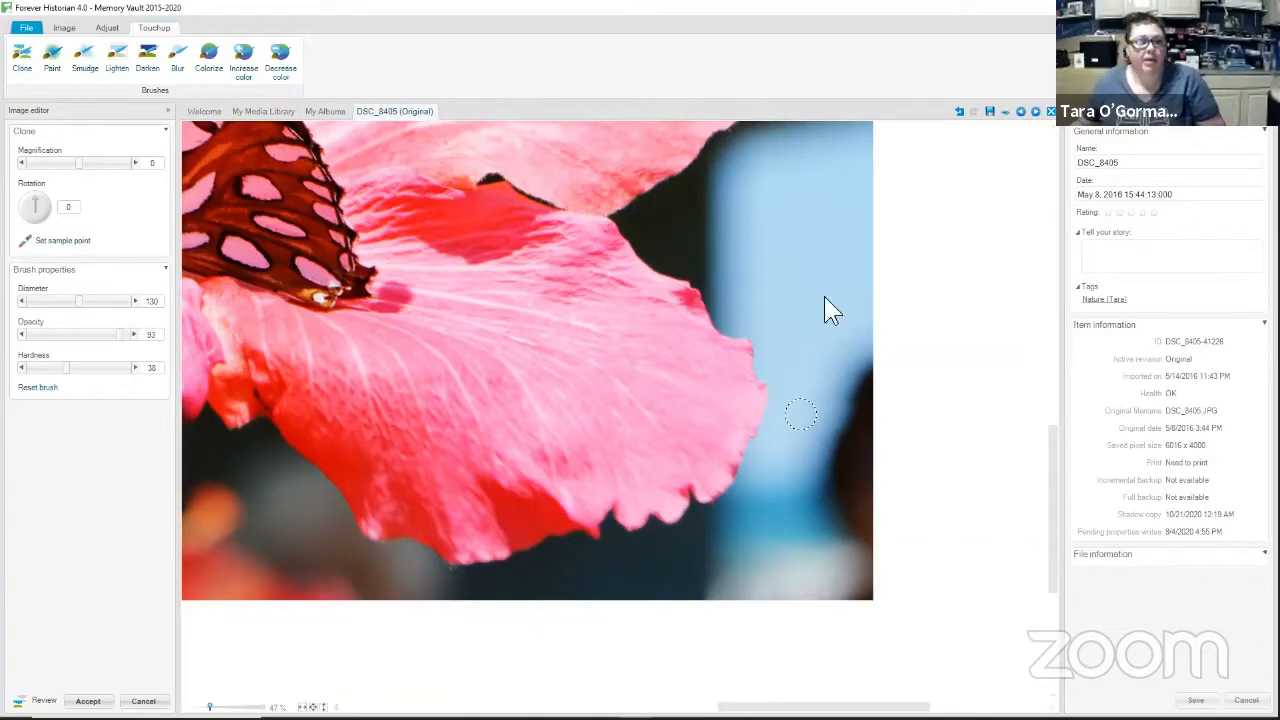
pyautogui.moveTo(79, 301); pyautogui.dragTo(92, 301)
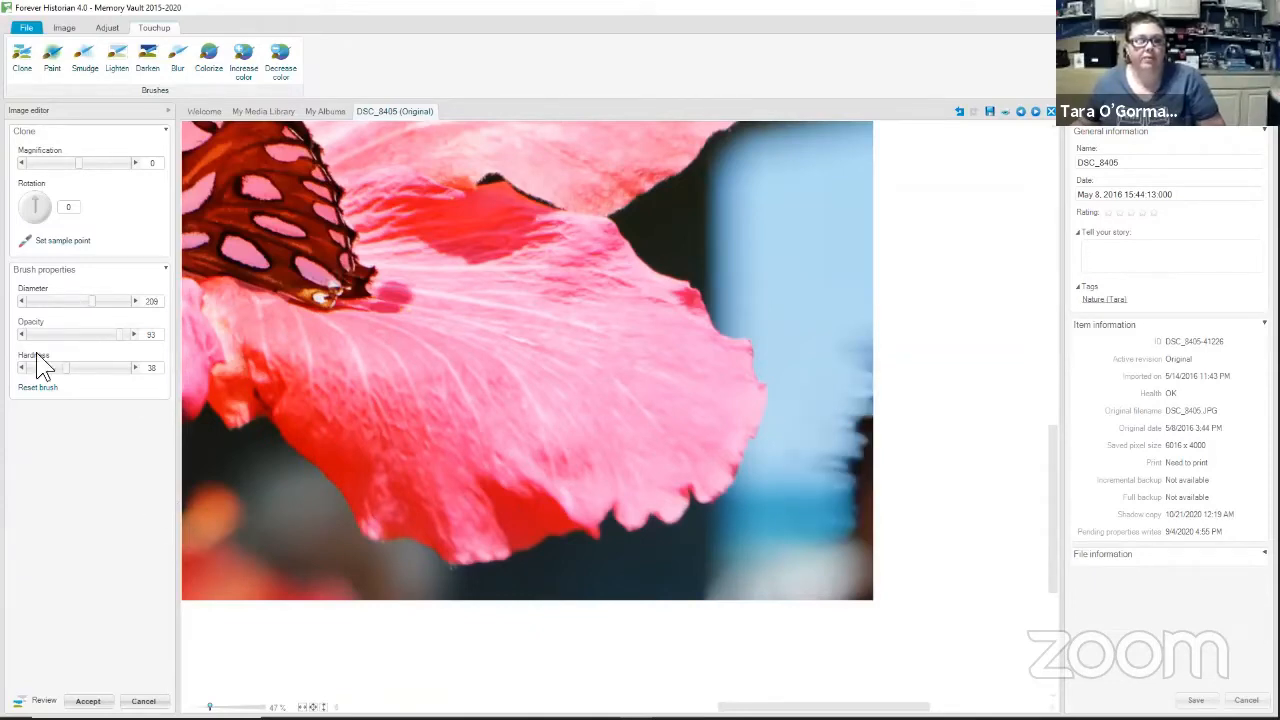
pyautogui.click(83, 334)
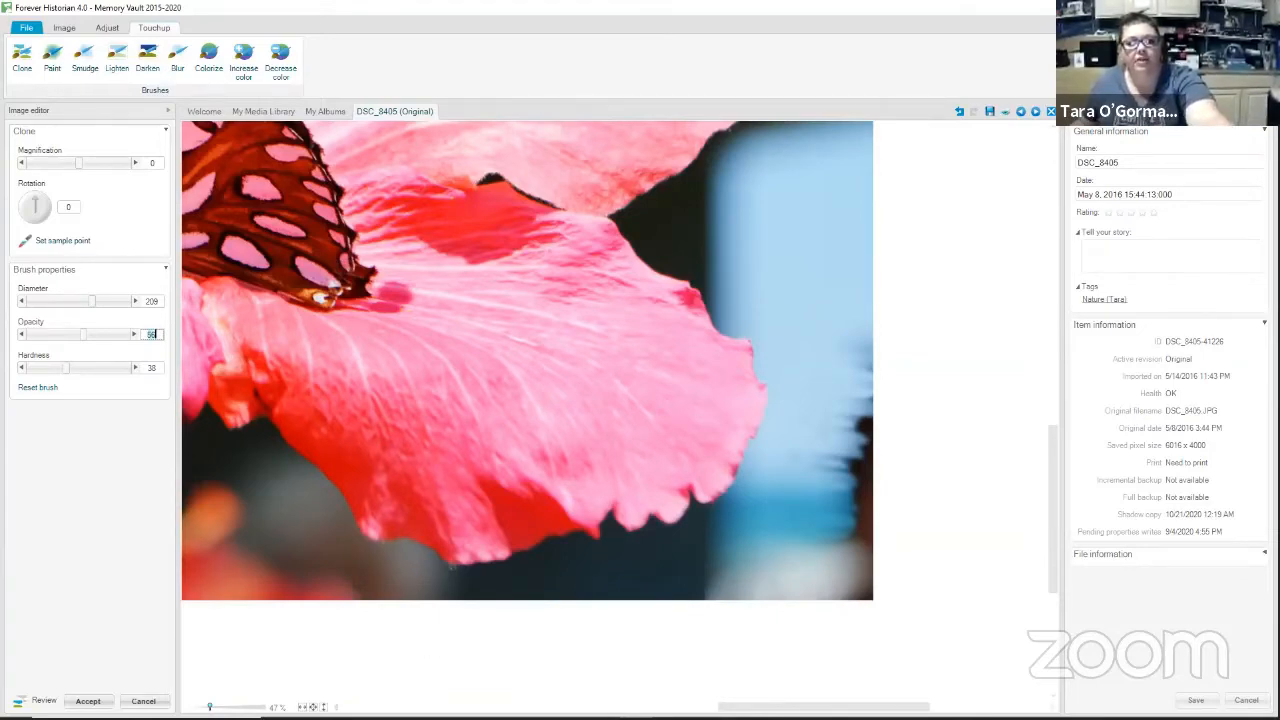
# Clone more blue over the dark edge up close with brush diameters 123 and 81, undoing the strokes that smear across the background
pyautogui.moveTo(210, 706); pyautogui.dragTo(224, 706)
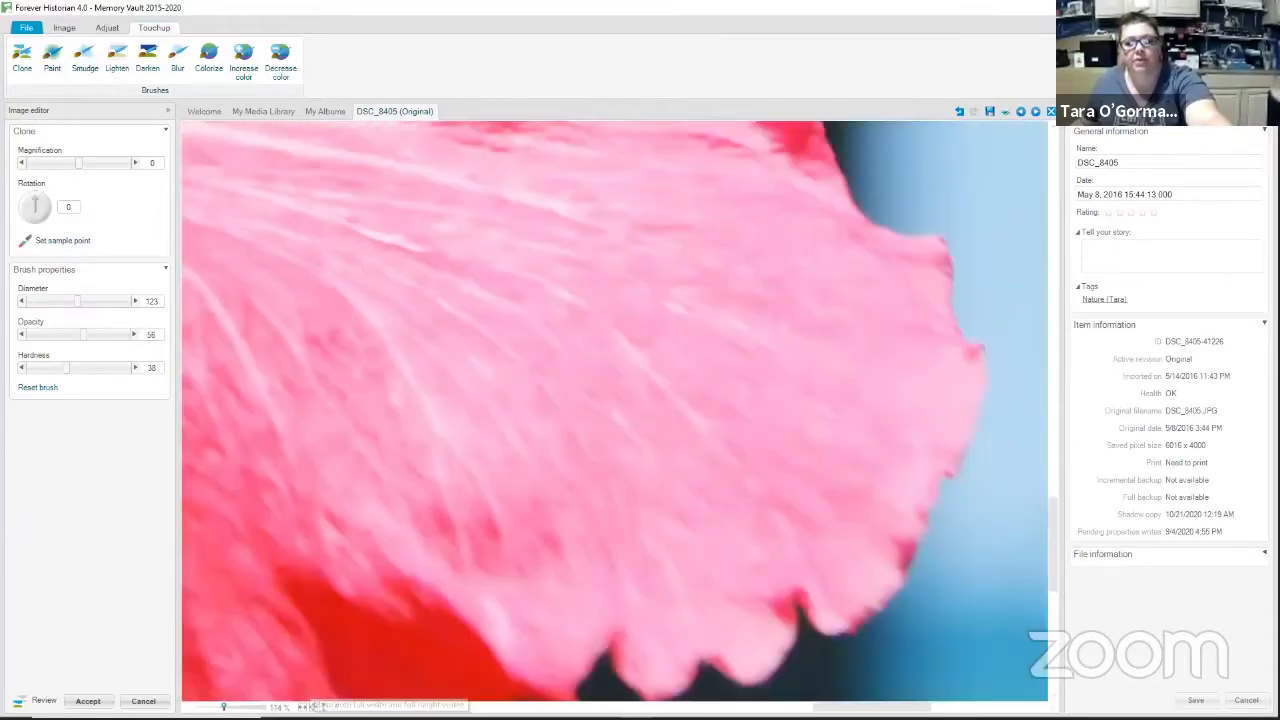
pyautogui.moveTo(870, 707); pyautogui.dragTo(915, 707)
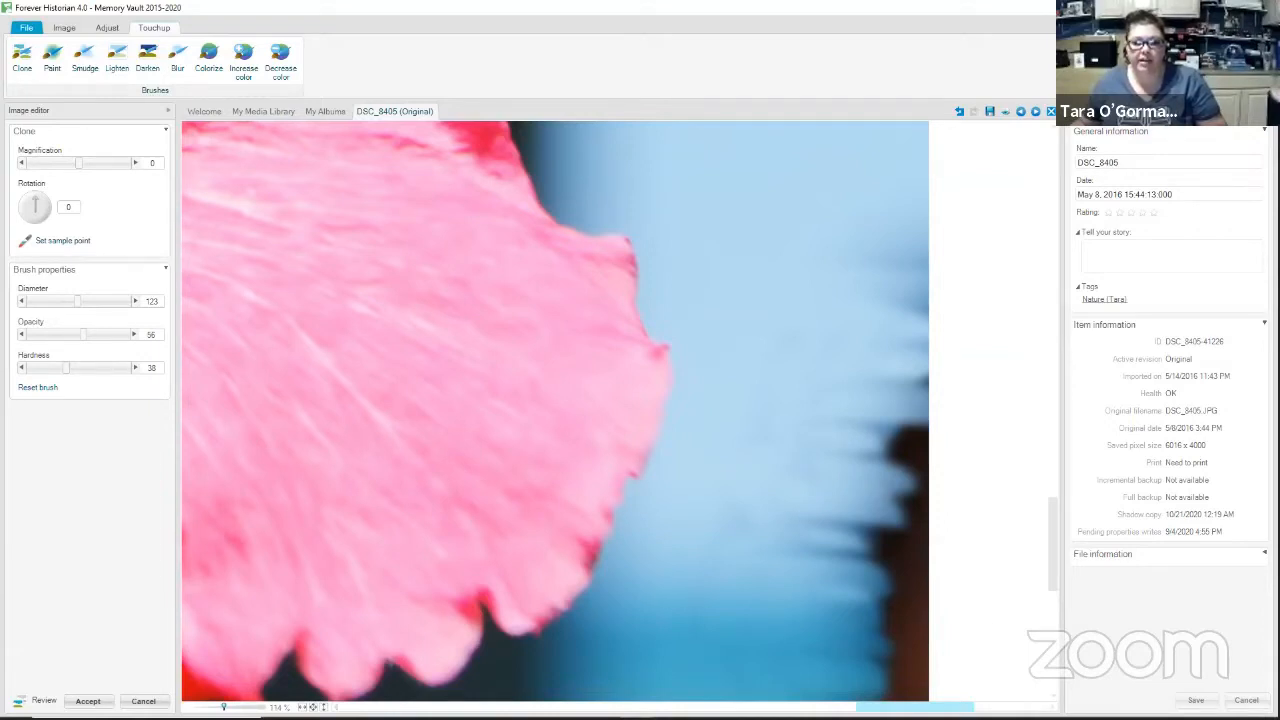
pyautogui.moveTo(1050, 523); pyautogui.dragTo(1051, 566)
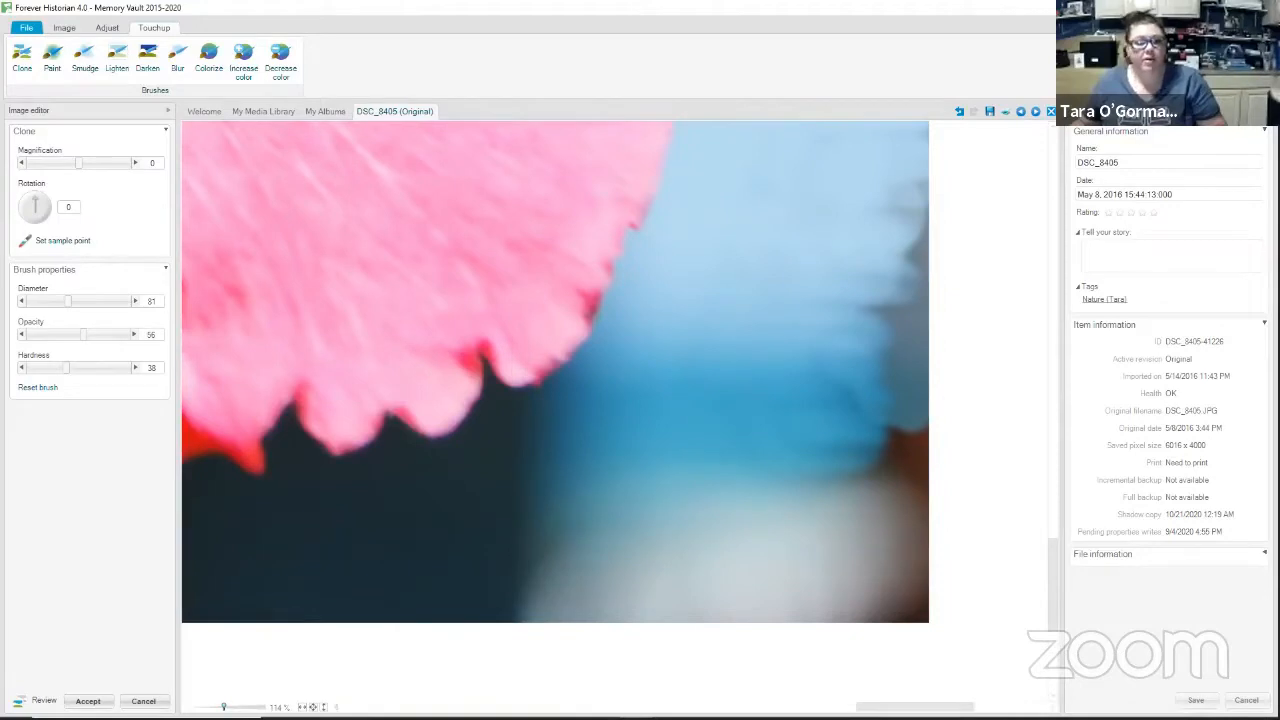
pyautogui.click(959, 111)
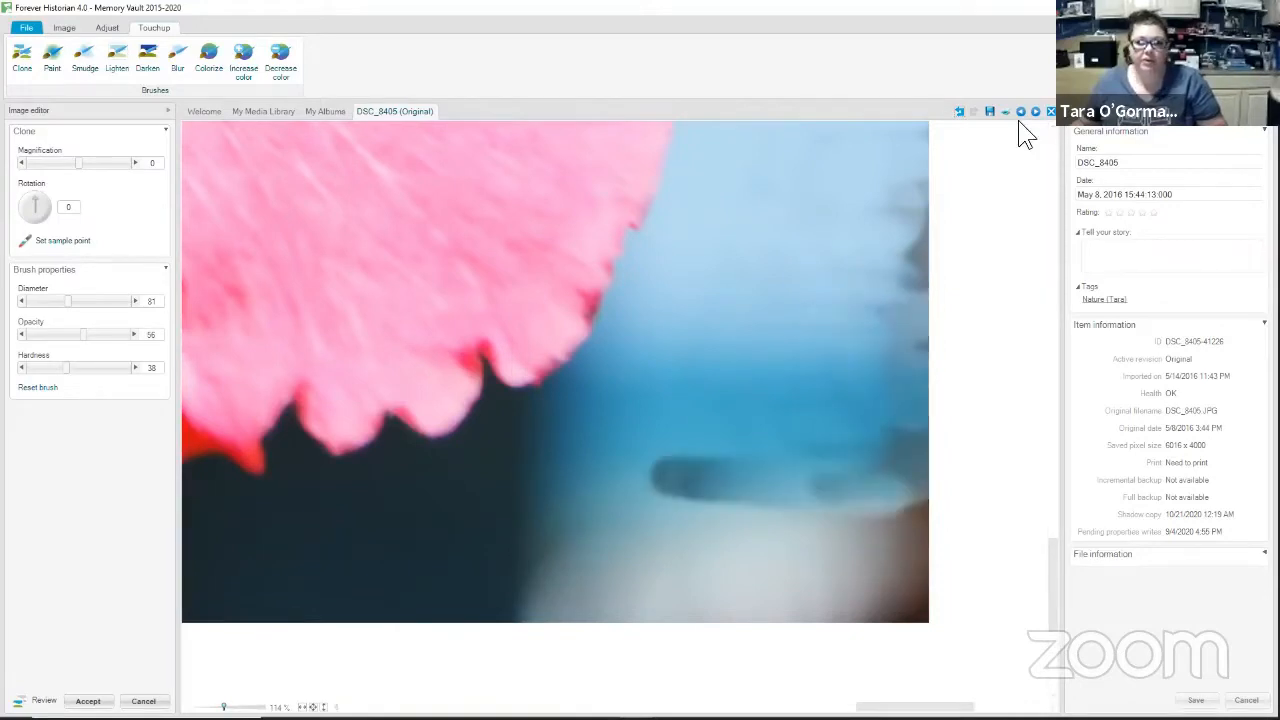
pyautogui.click(959, 111)
pyautogui.click(959, 111)
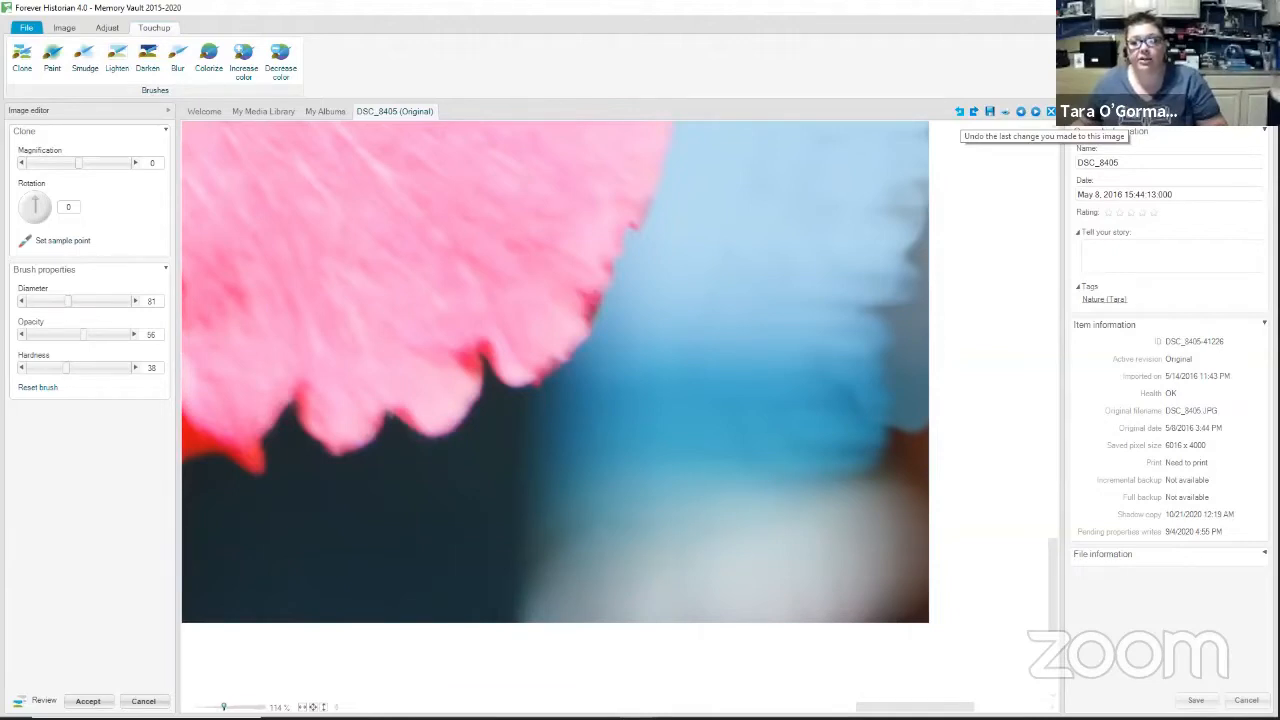
# Clone the remaining dark area out of the photo's lower corner, undo the stray stroke, check the whole photo and accept the retouching
pyautogui.click(958, 112)
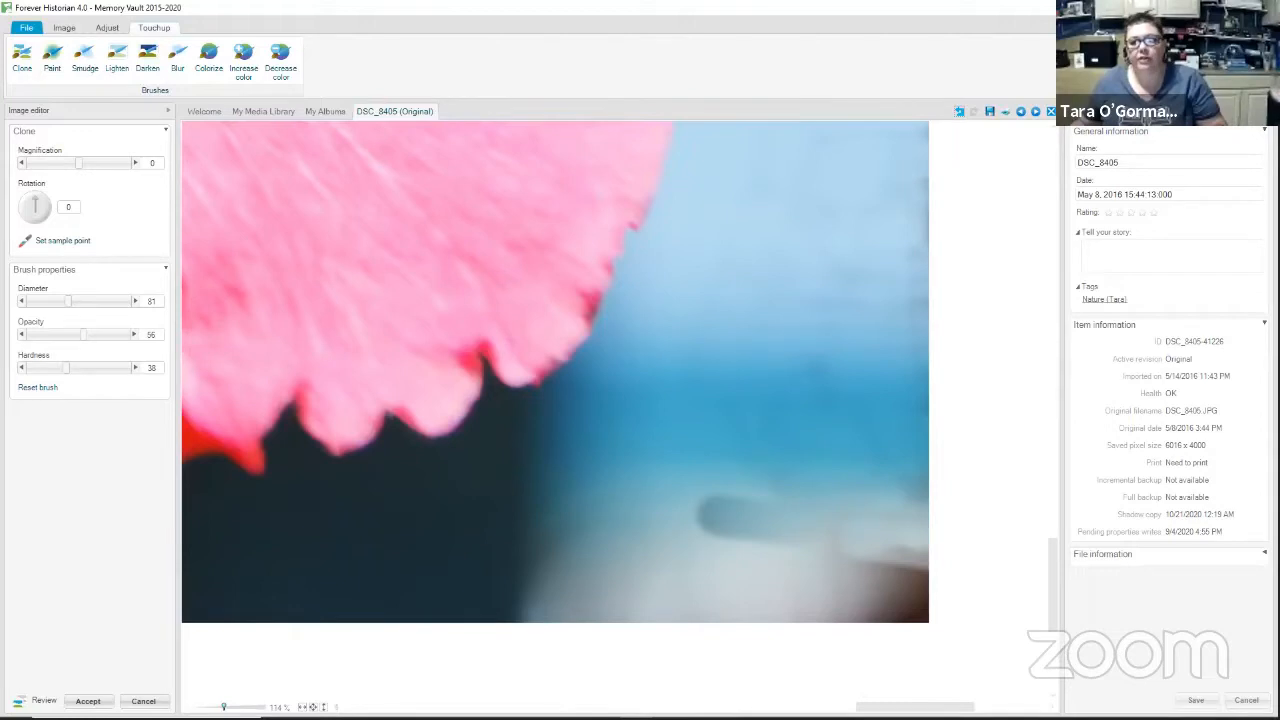
pyautogui.click(958, 110)
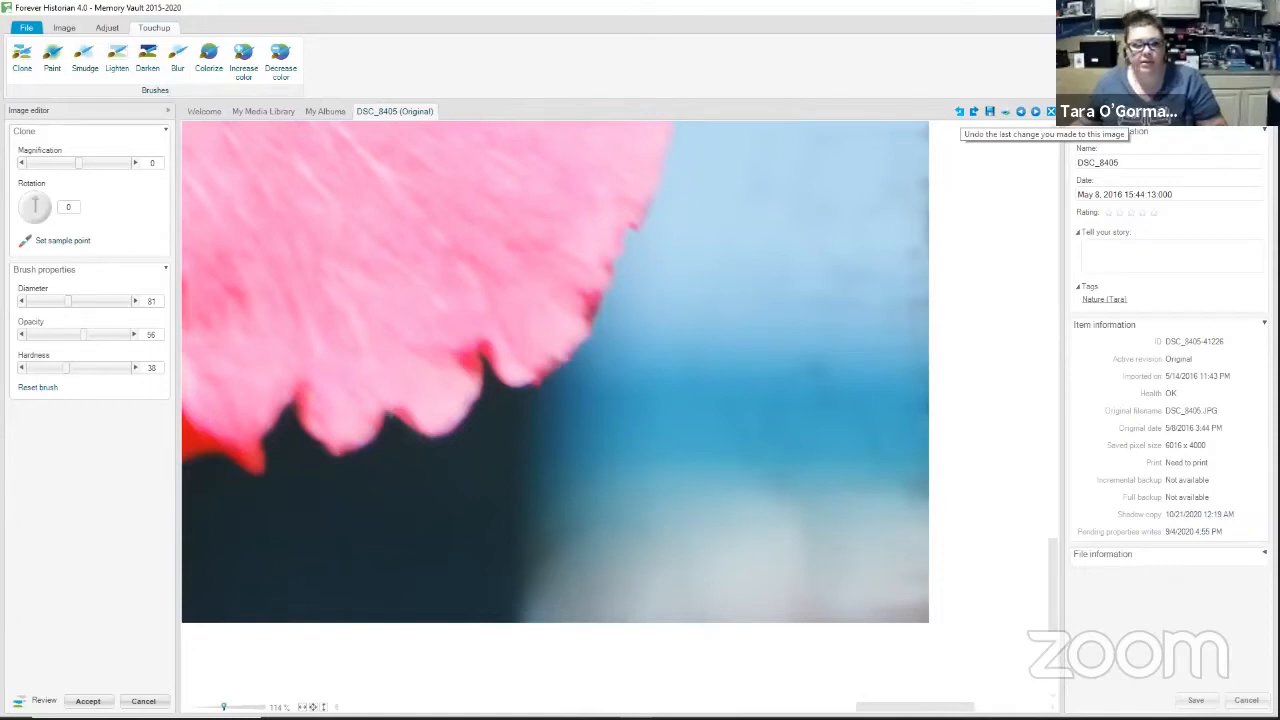
pyautogui.moveTo(223, 706); pyautogui.dragTo(207, 706)
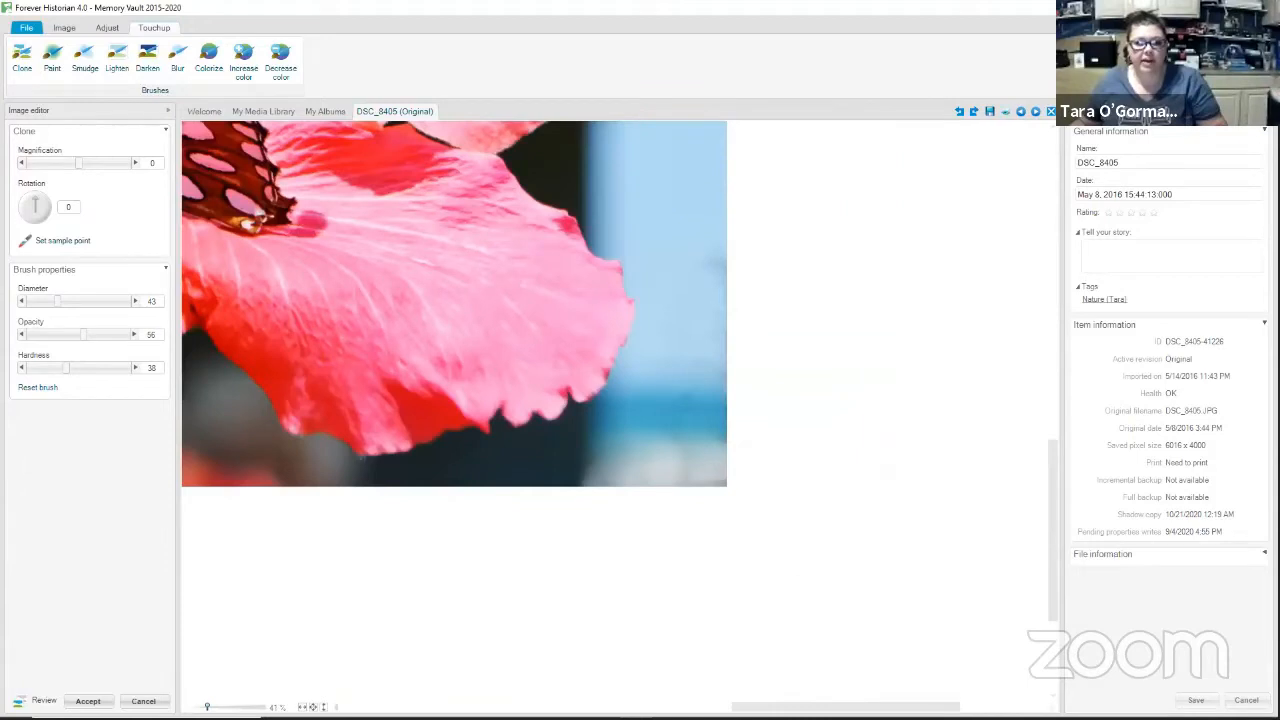
pyautogui.click(313, 707)
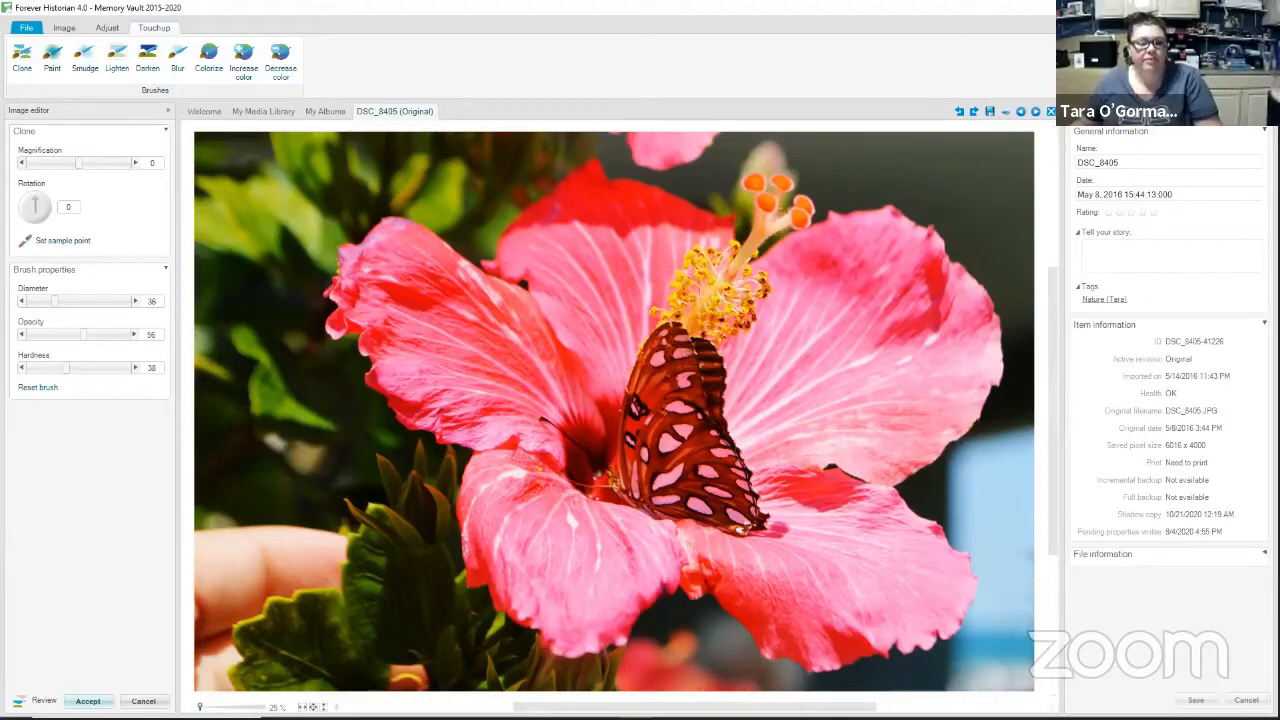
pyautogui.click(94, 700)
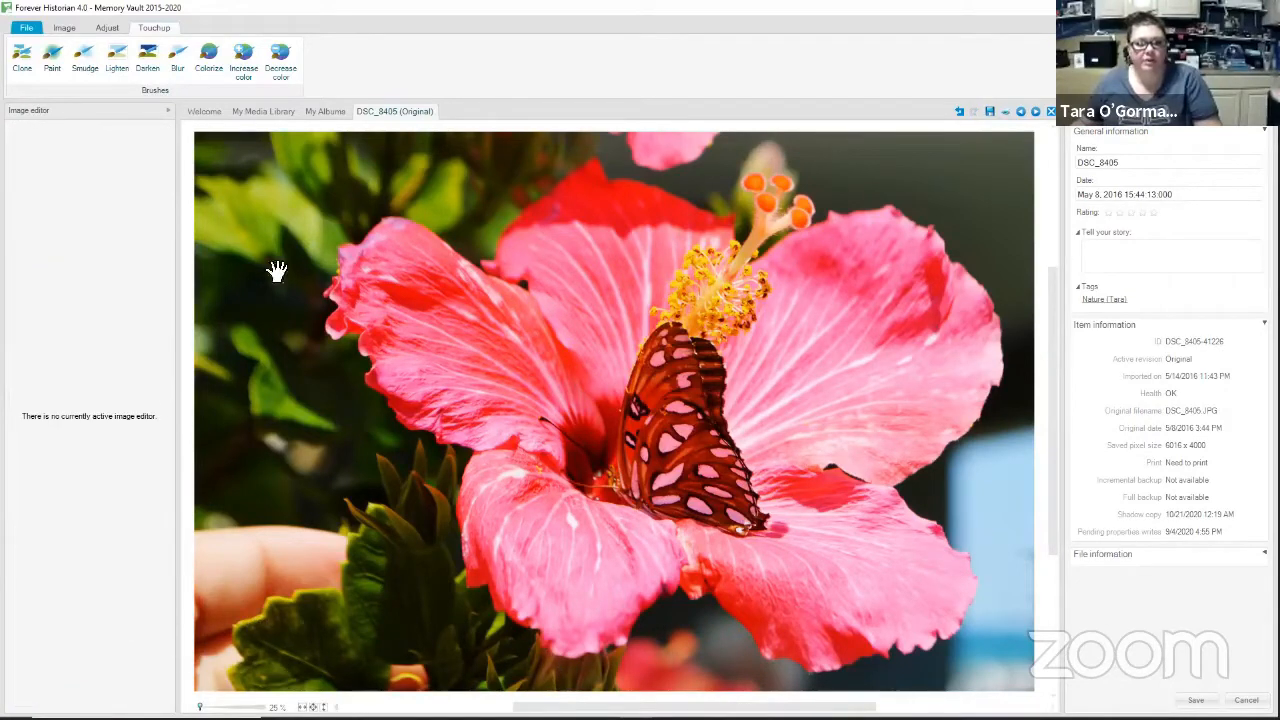
# Clone dark foliage over the hand beside the leaves at opacity 56, check the photo up close and as a whole, and accept
pyautogui.click(20, 60)
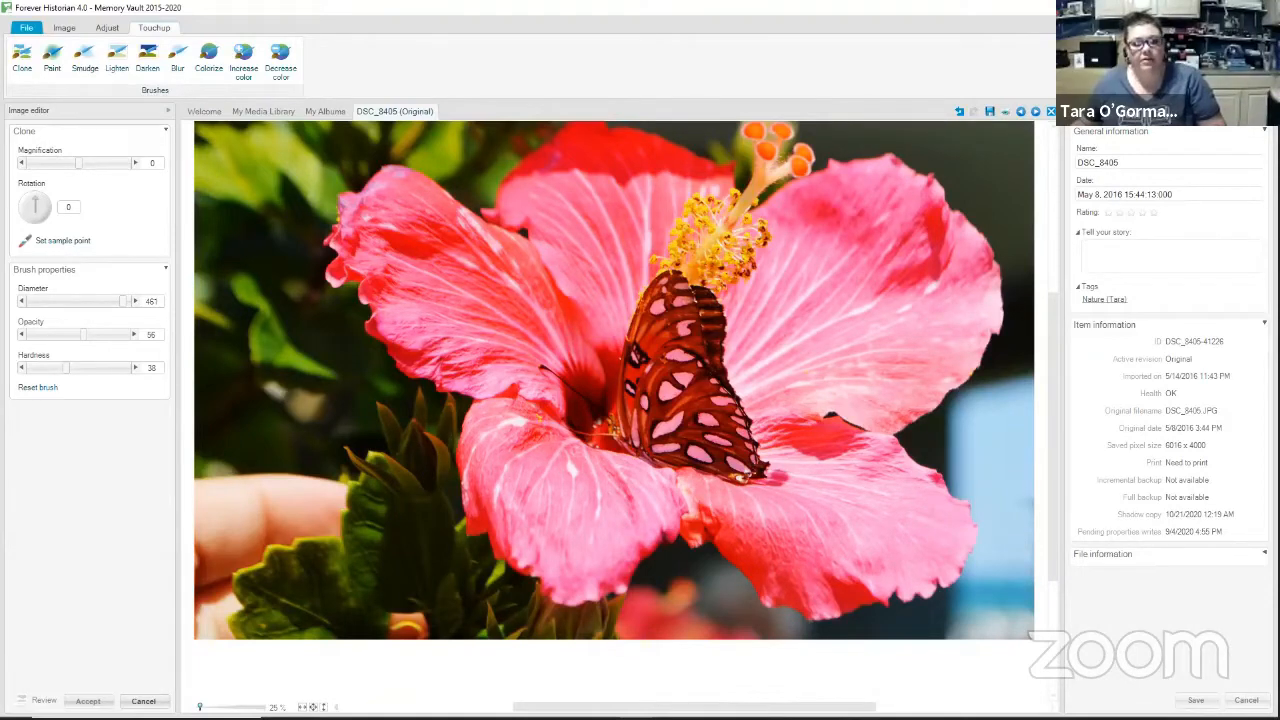
pyautogui.moveTo(199, 706); pyautogui.dragTo(221, 706)
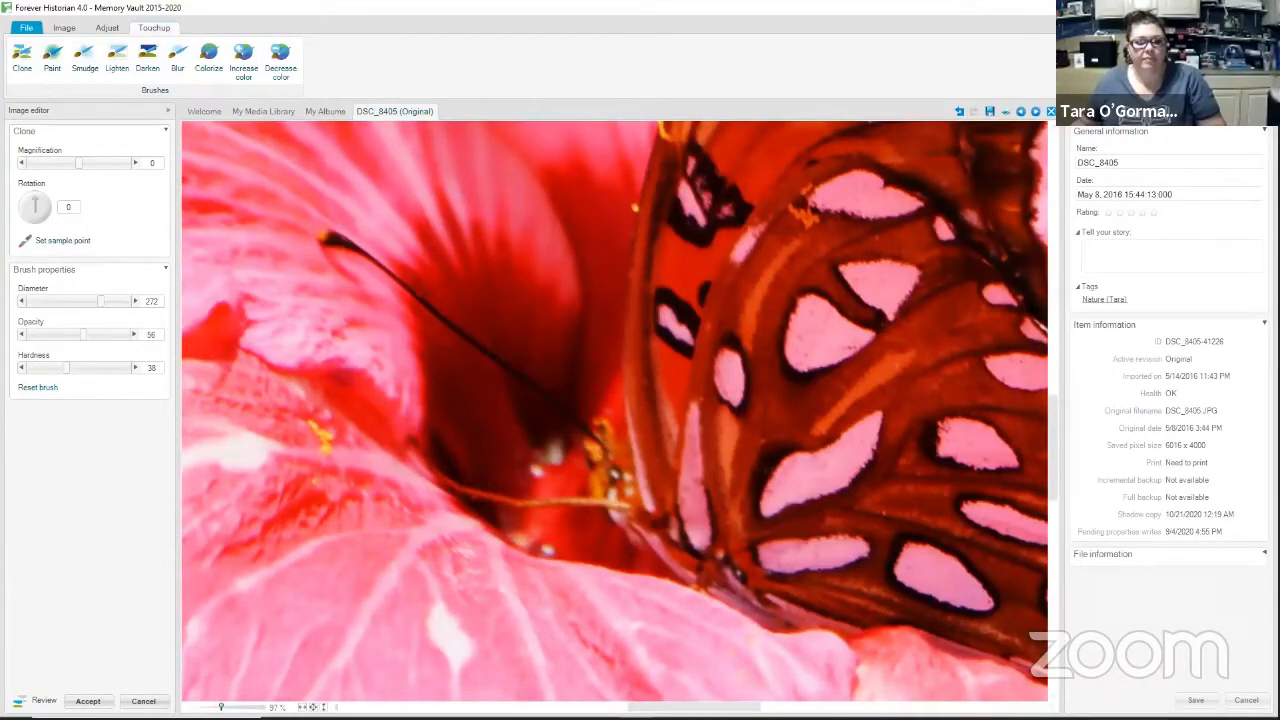
pyautogui.scroll(-5, 612, 482)
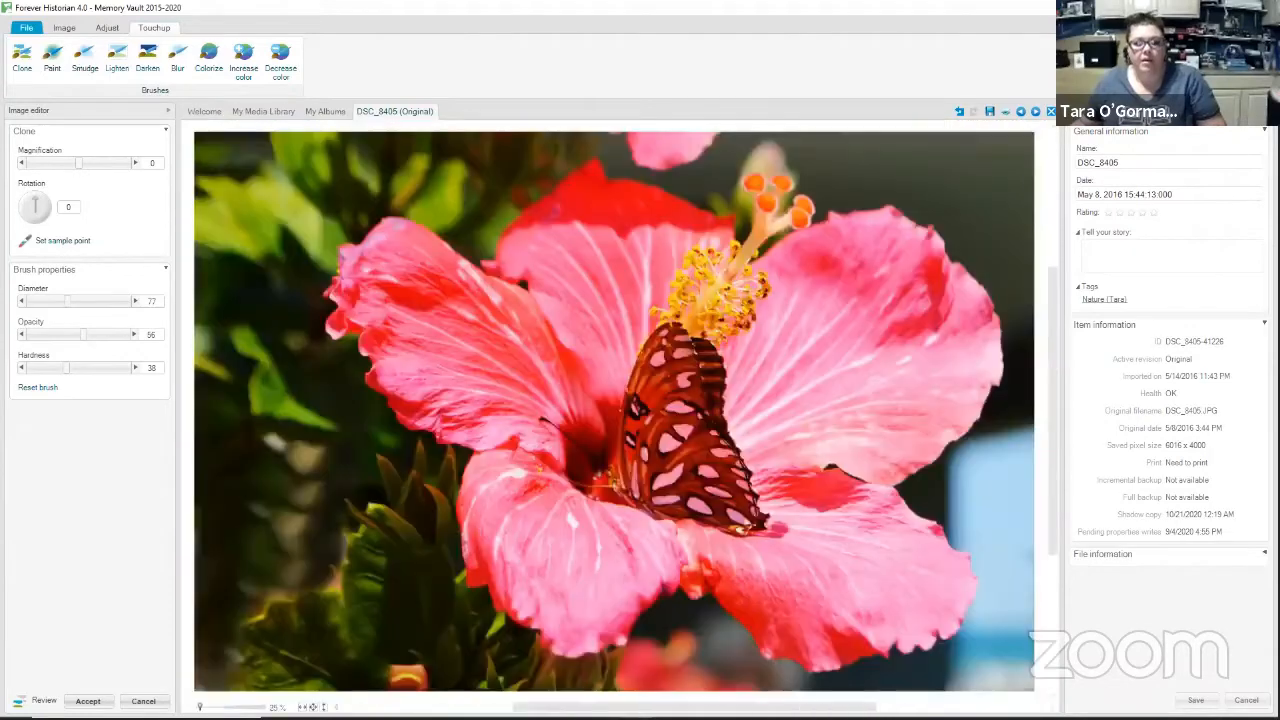
pyautogui.scroll(-1, 1058, 410)
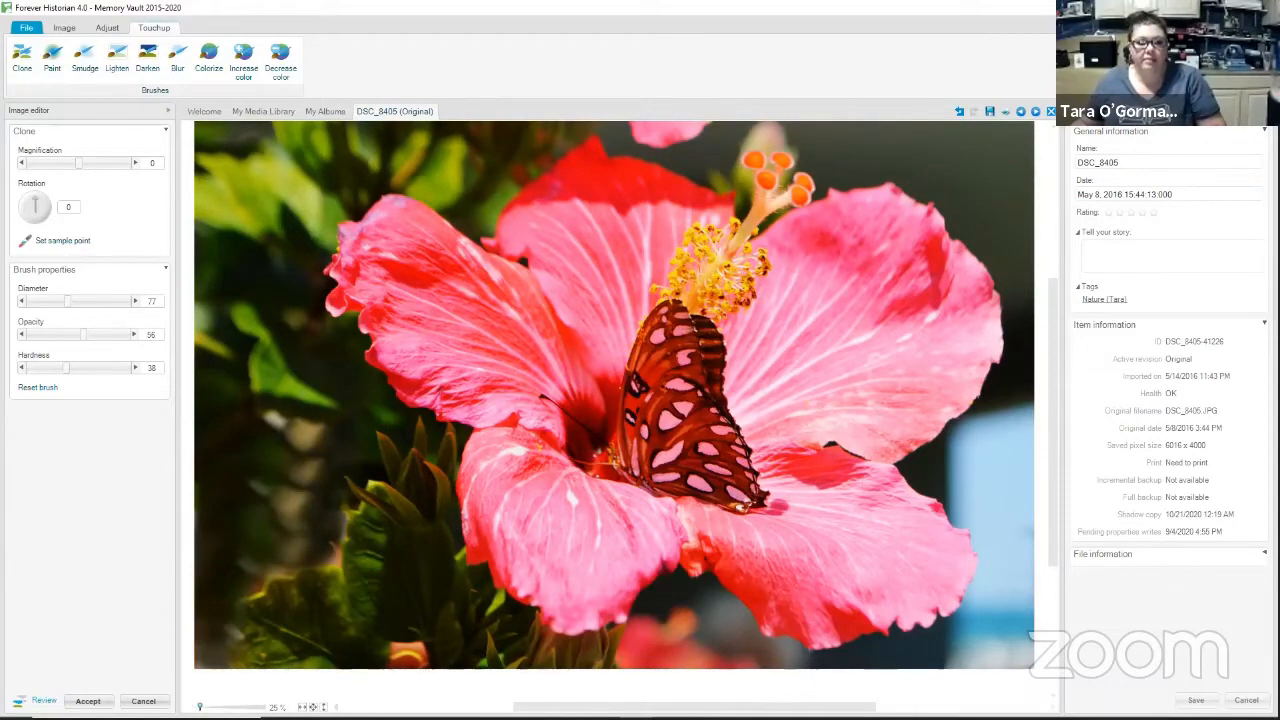
pyautogui.moveTo(200, 707); pyautogui.dragTo(194, 707)
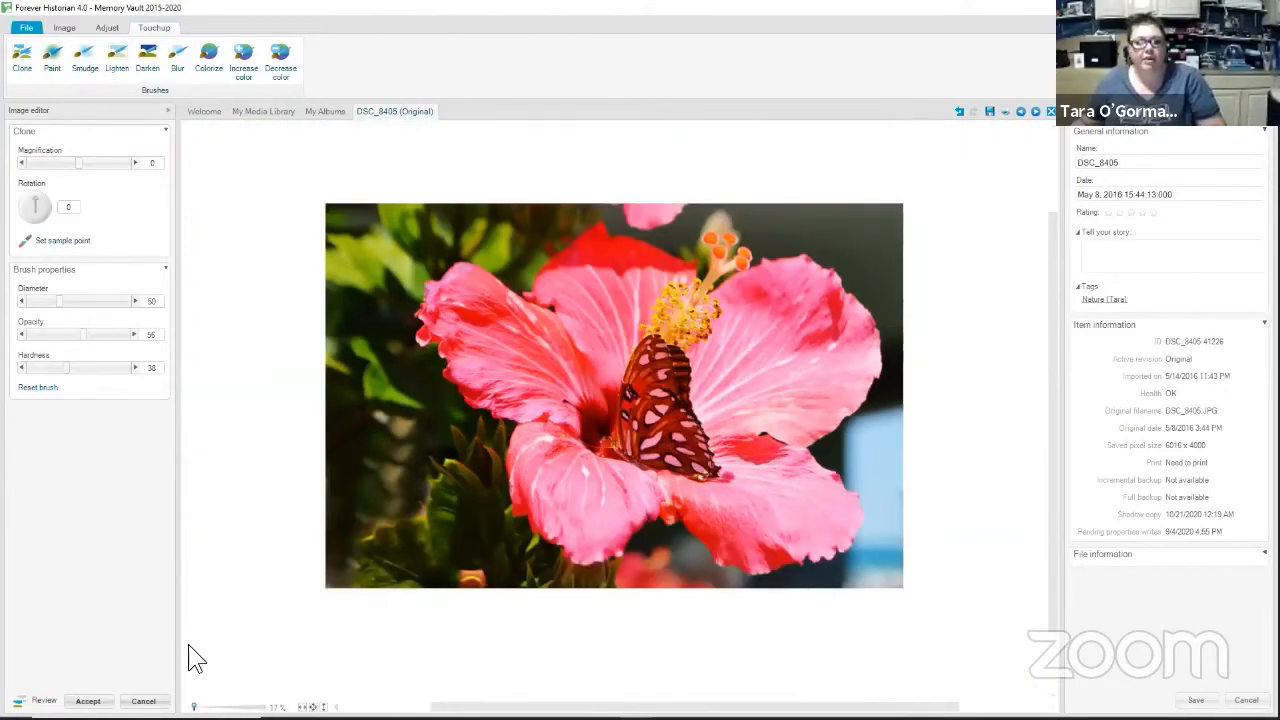
pyautogui.click(87, 700)
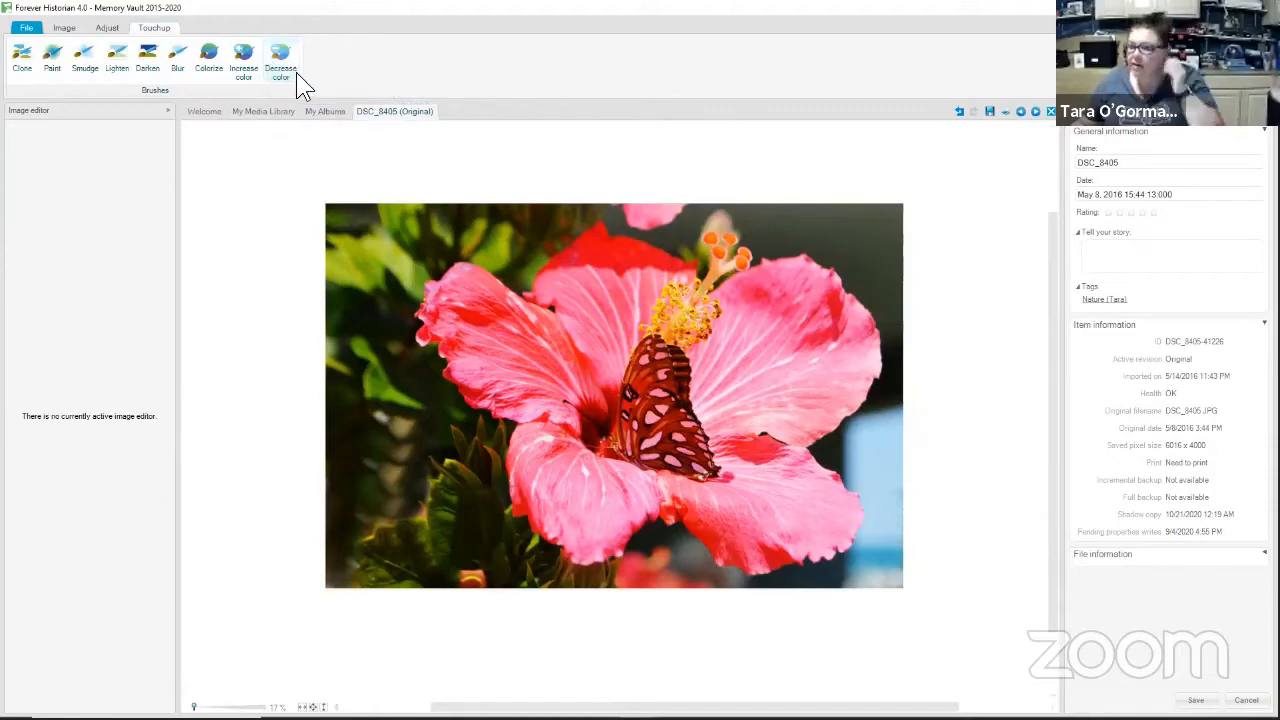
# Try the Smudge brush with stroke length 3, diameter 456, opacity 100 and hardness 20 on the background, undo the strokes and cancel
pyautogui.click(85, 72)
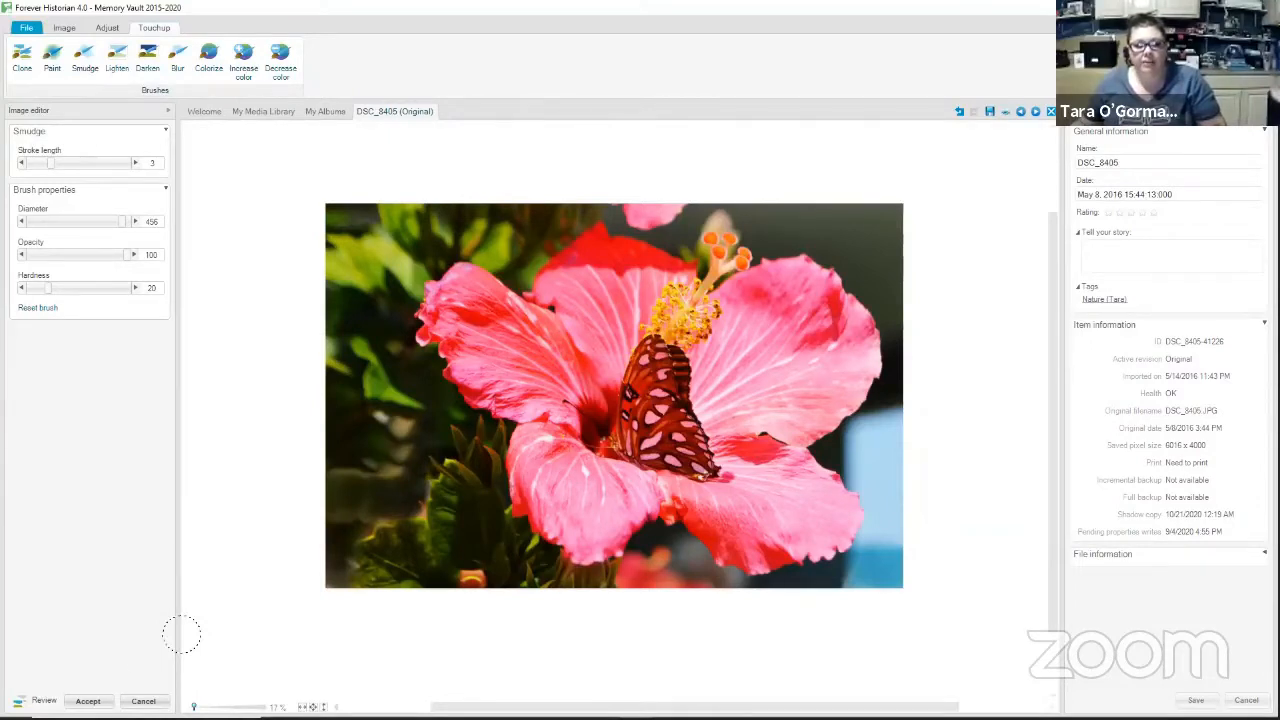
pyautogui.moveTo(42, 701)
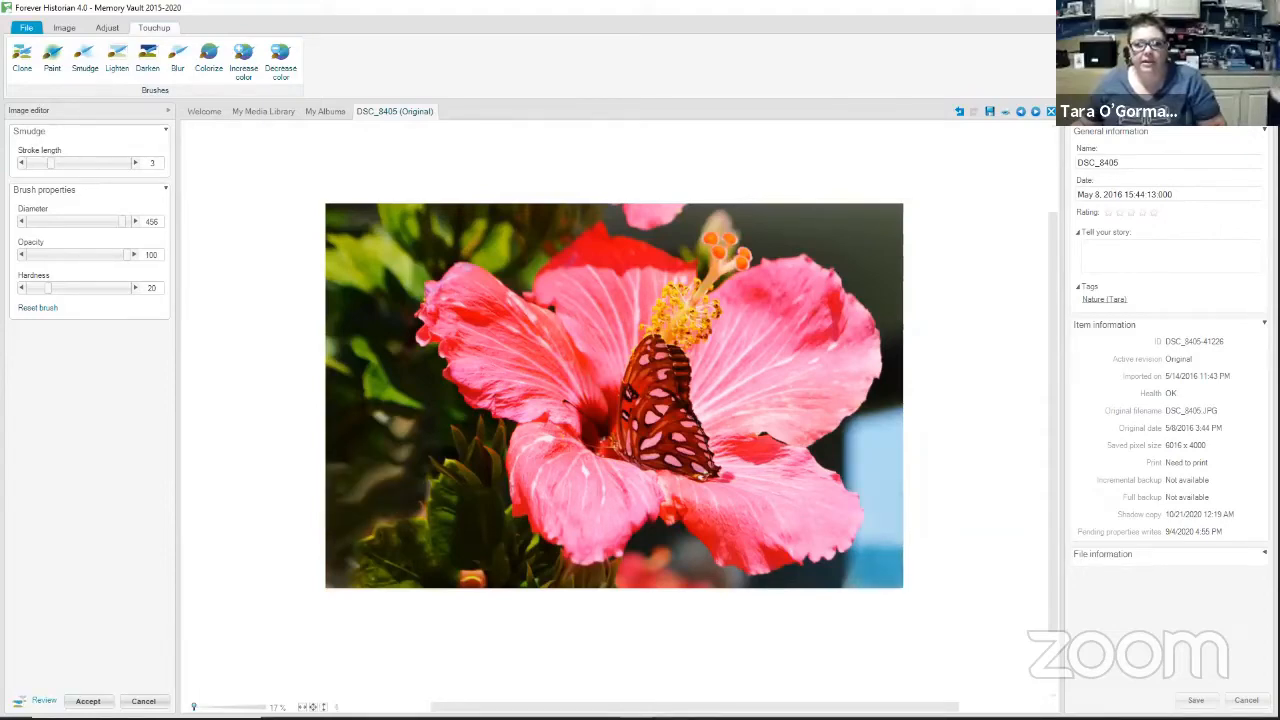
pyautogui.click(959, 112)
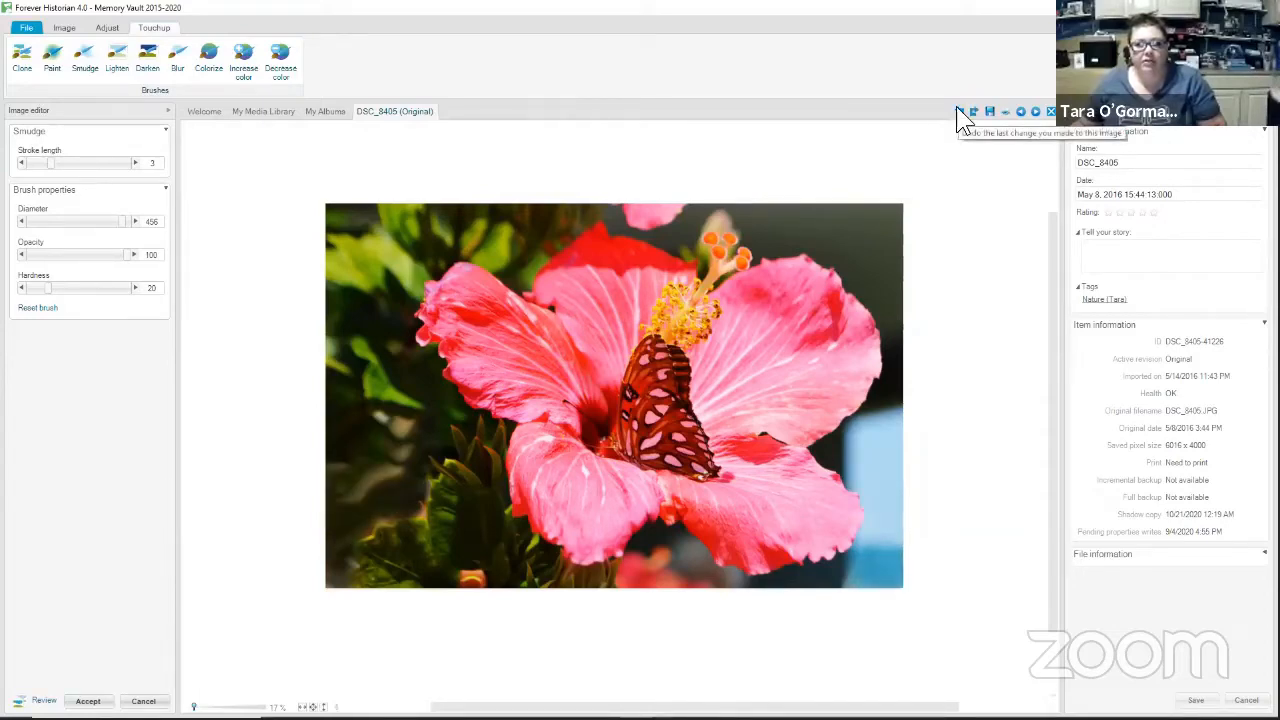
pyautogui.click(958, 110)
pyautogui.click(958, 110)
pyautogui.click(958, 110)
pyautogui.click(958, 110)
pyautogui.click(958, 110)
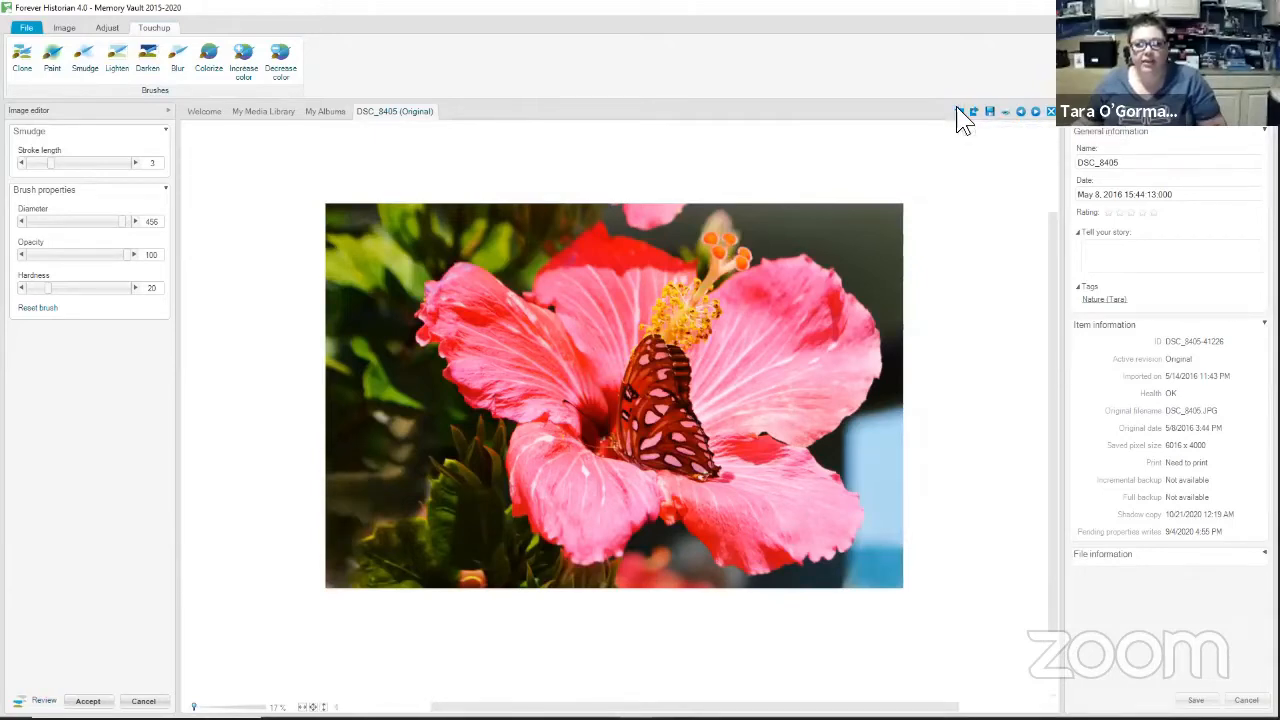
pyautogui.click(958, 111)
pyautogui.click(958, 111)
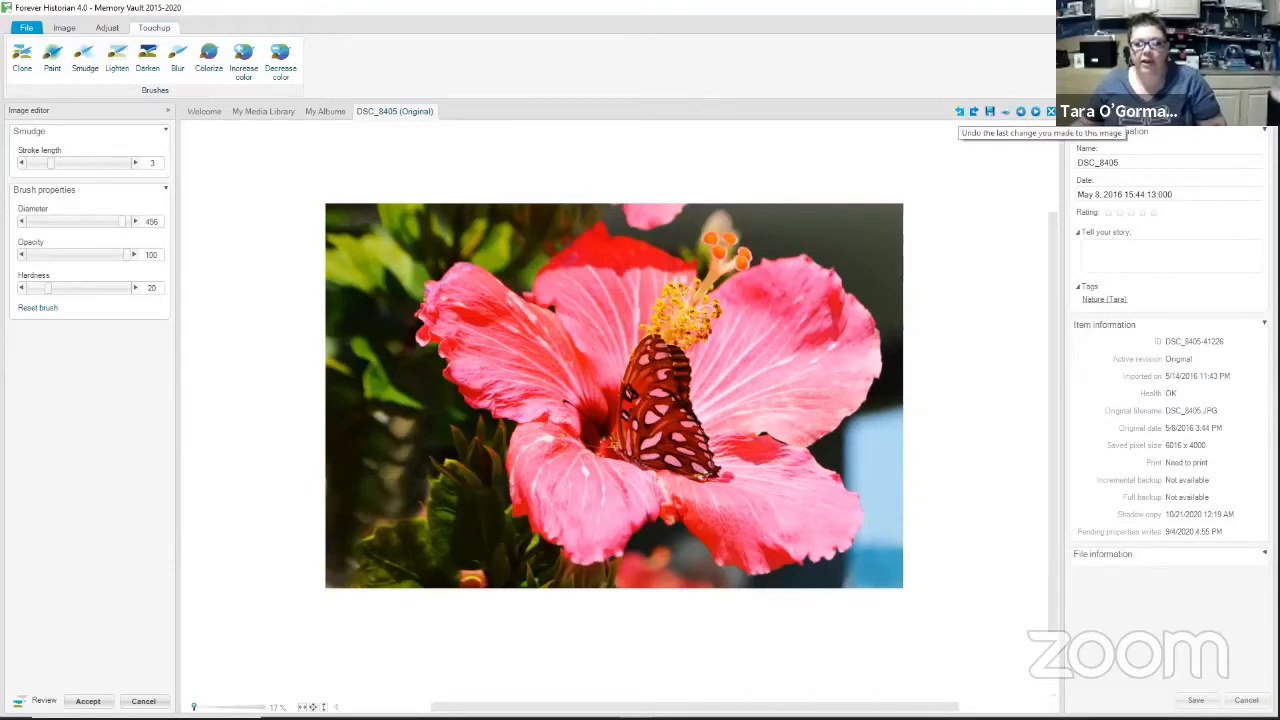
pyautogui.click(144, 701)
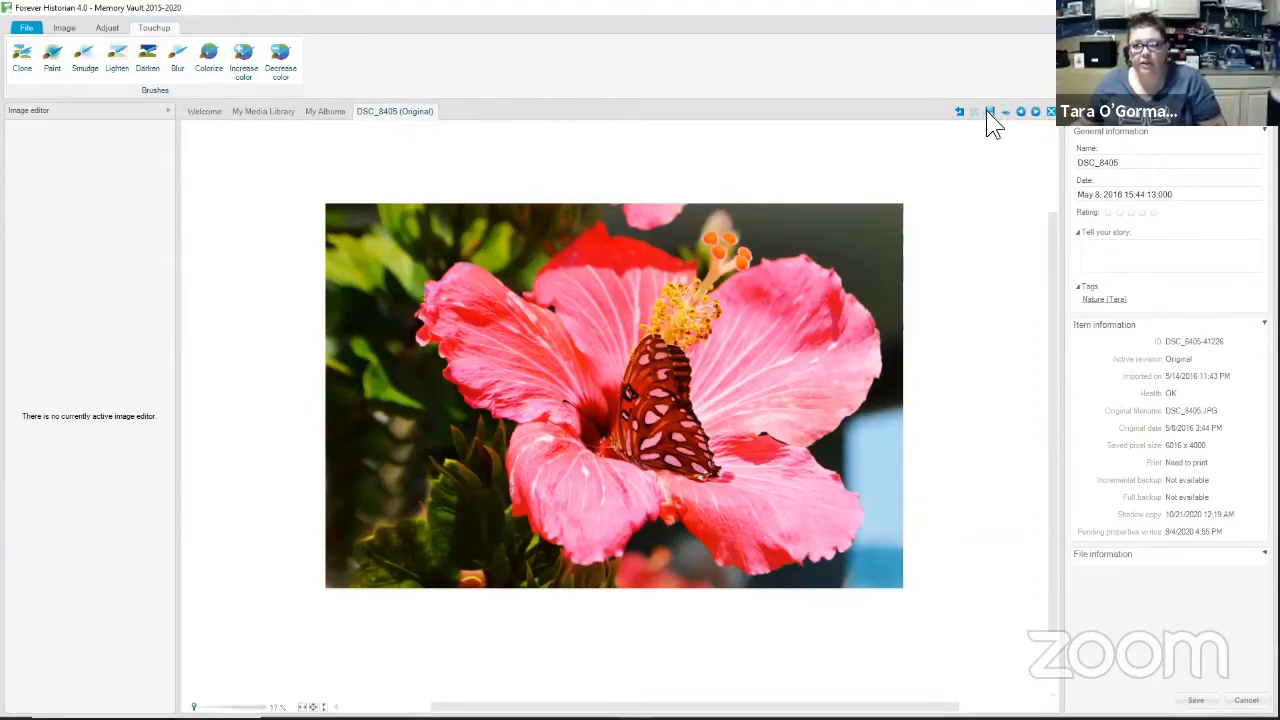
# Close the edited photo and save its changes as a new revision instead of overwriting the protected original
pyautogui.click(1050, 111)
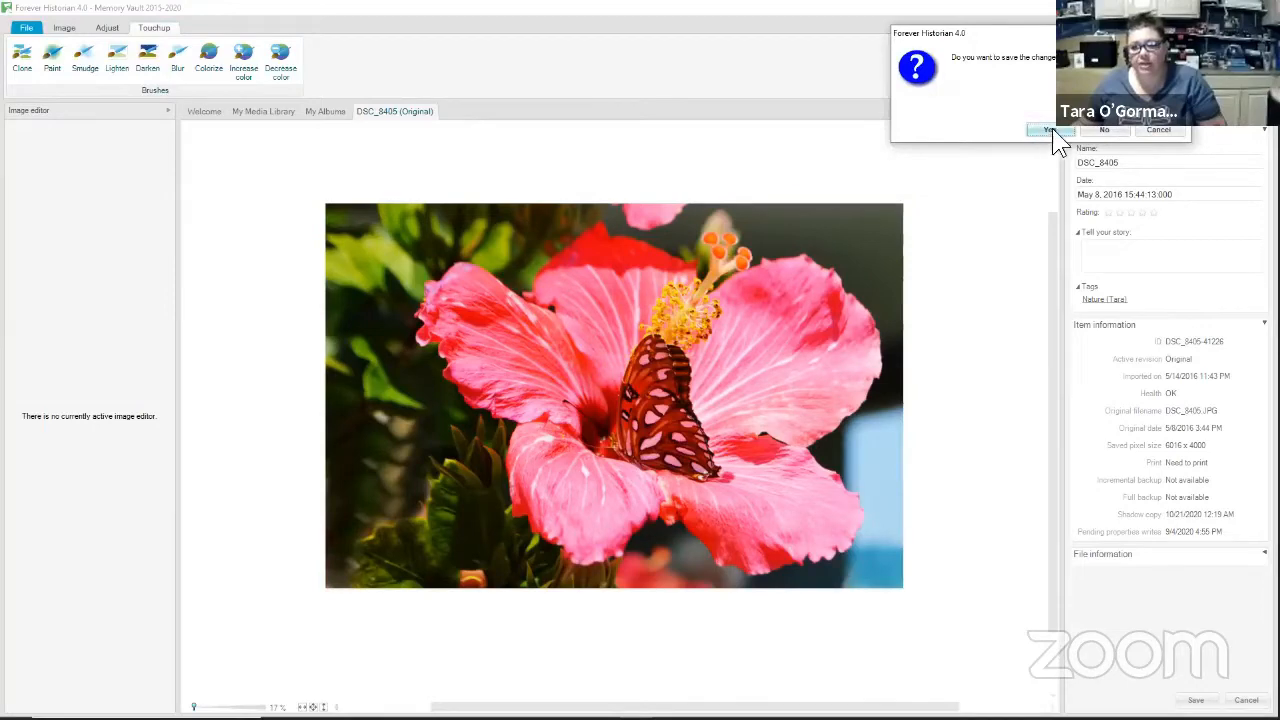
pyautogui.click(1052, 129)
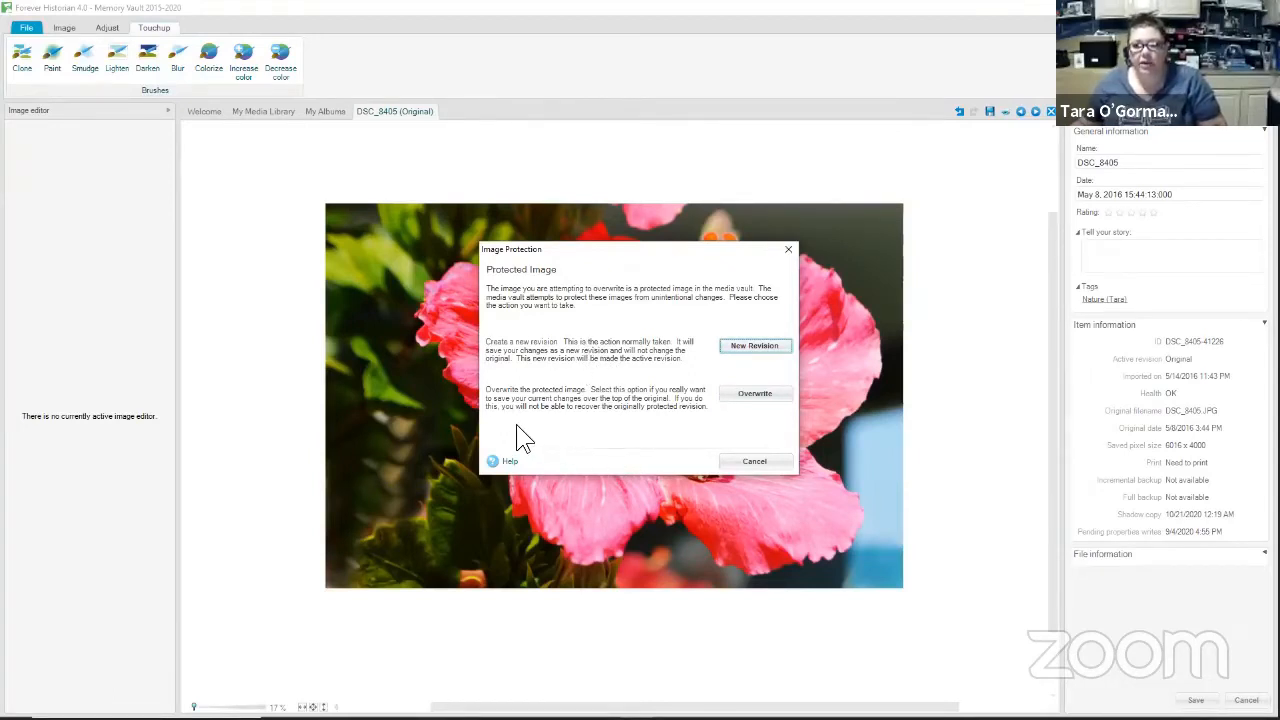
pyautogui.click(756, 346)
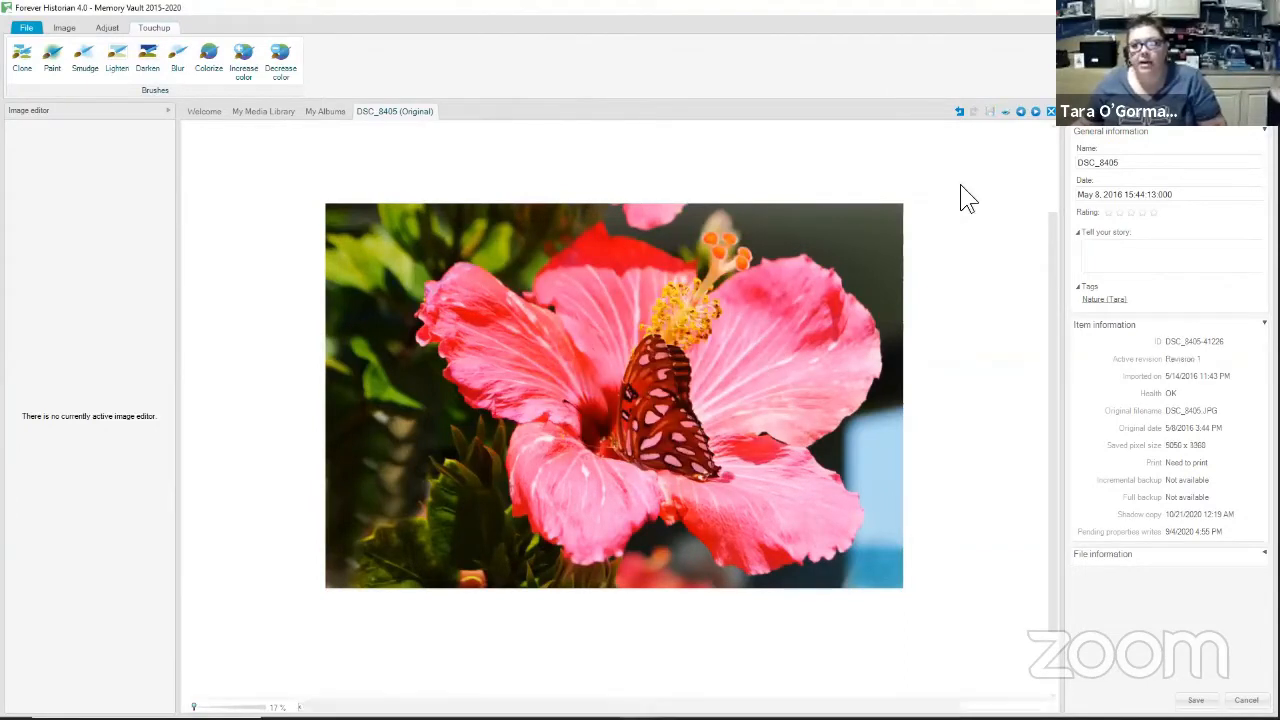
# Close the edited flower photo and bring up the list of revisions for DSC_8405 from the media library
pyautogui.click(1050, 111)
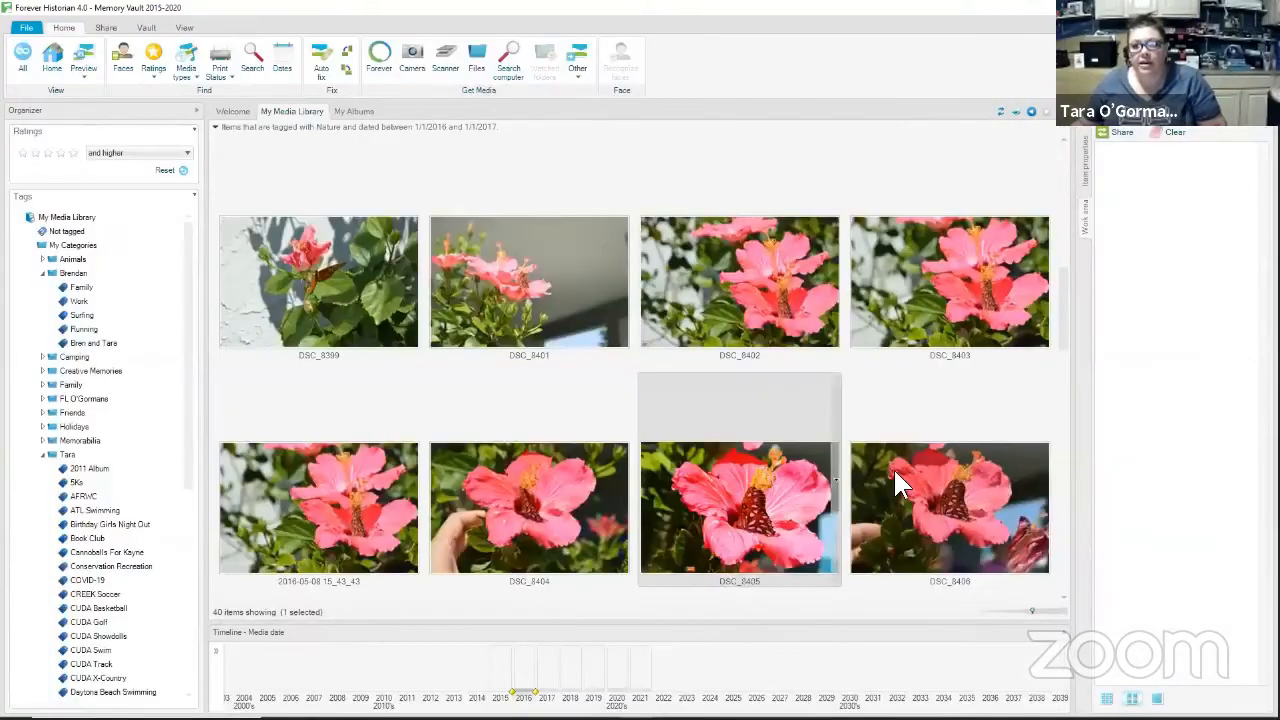
pyautogui.scroll(-1, 893, 467)
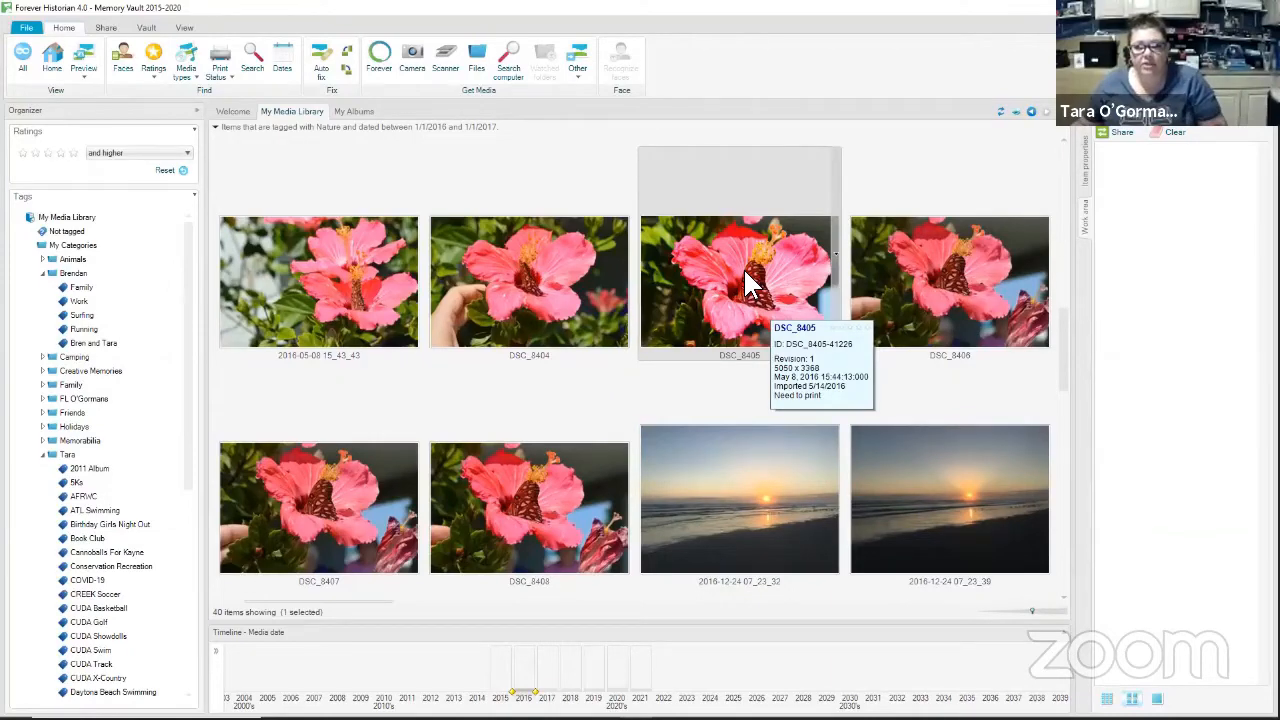
pyautogui.rightClick(778, 279)
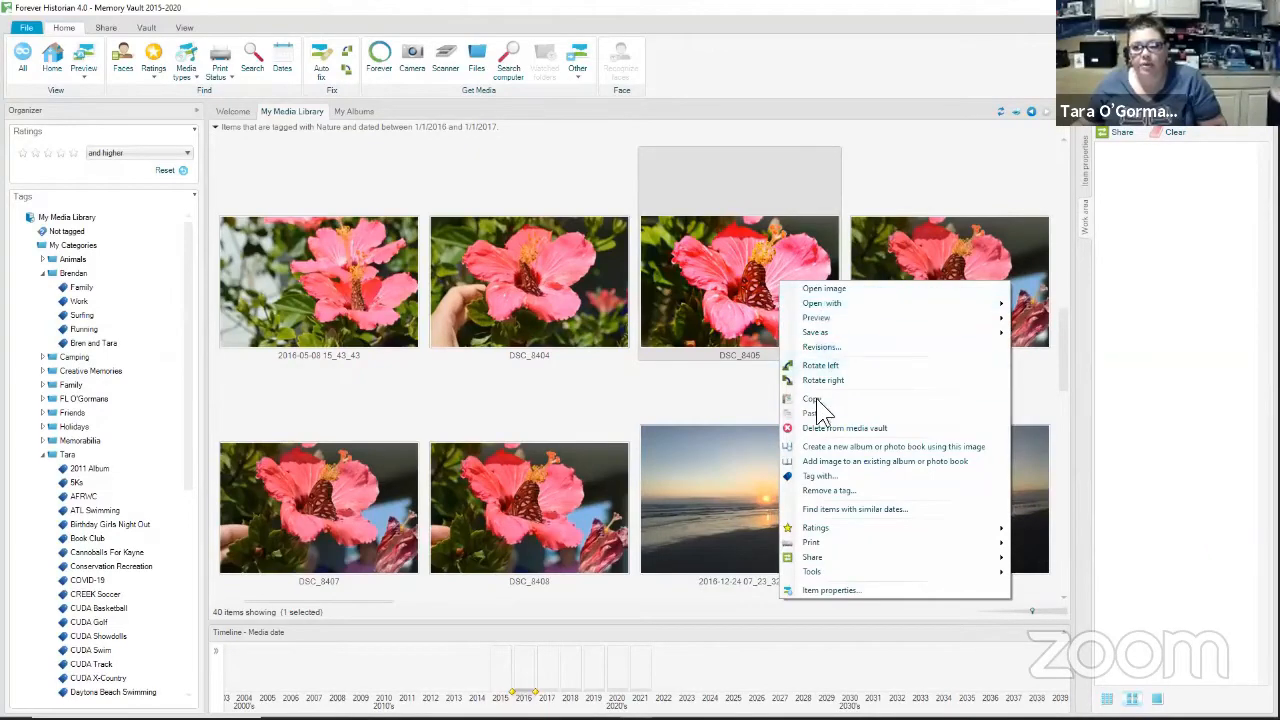
pyautogui.click(836, 346)
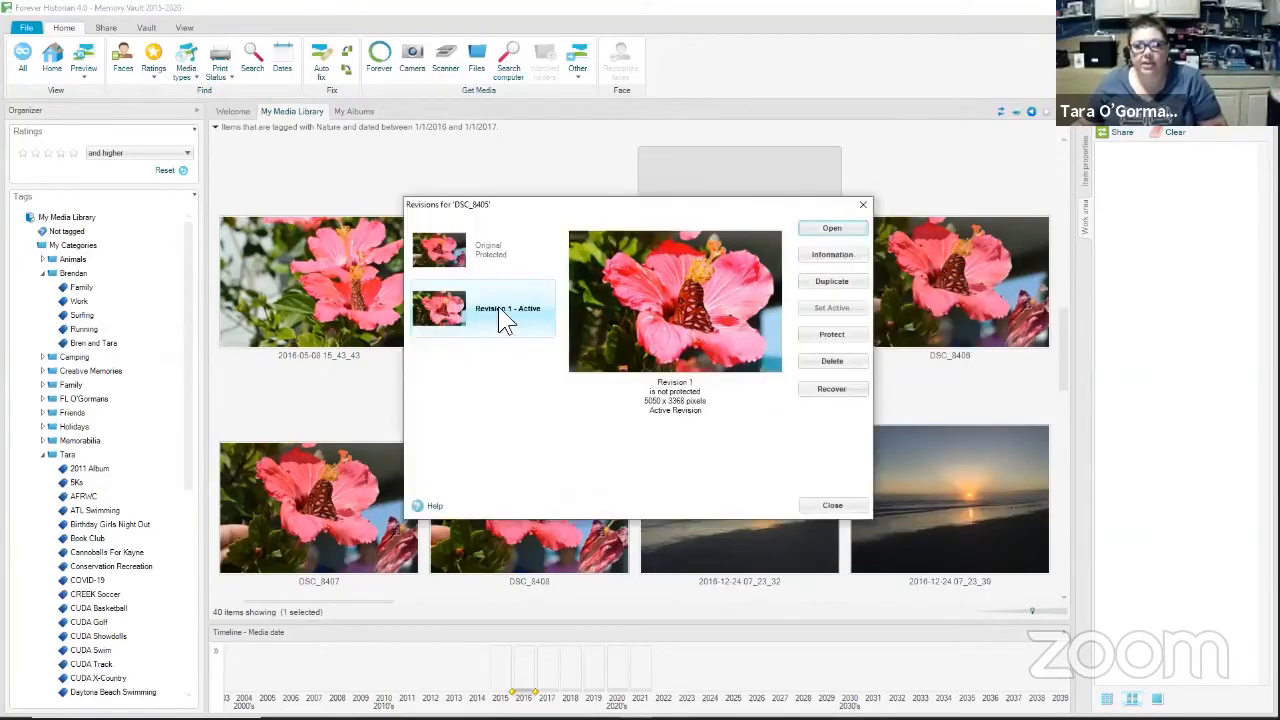
pyautogui.click(512, 256)
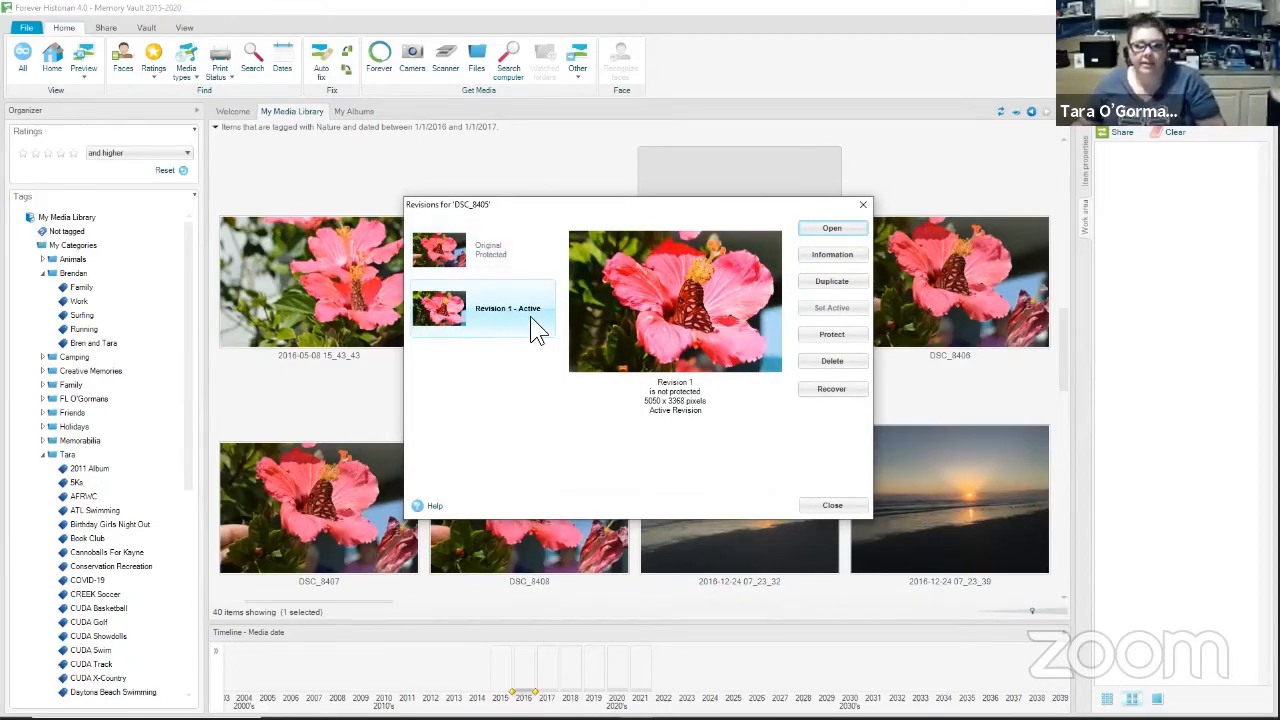
# Examine the information on Revision 1, covering its overview, backup status, common metadata and raw metadata, and close the properties
pyautogui.click(830, 256)
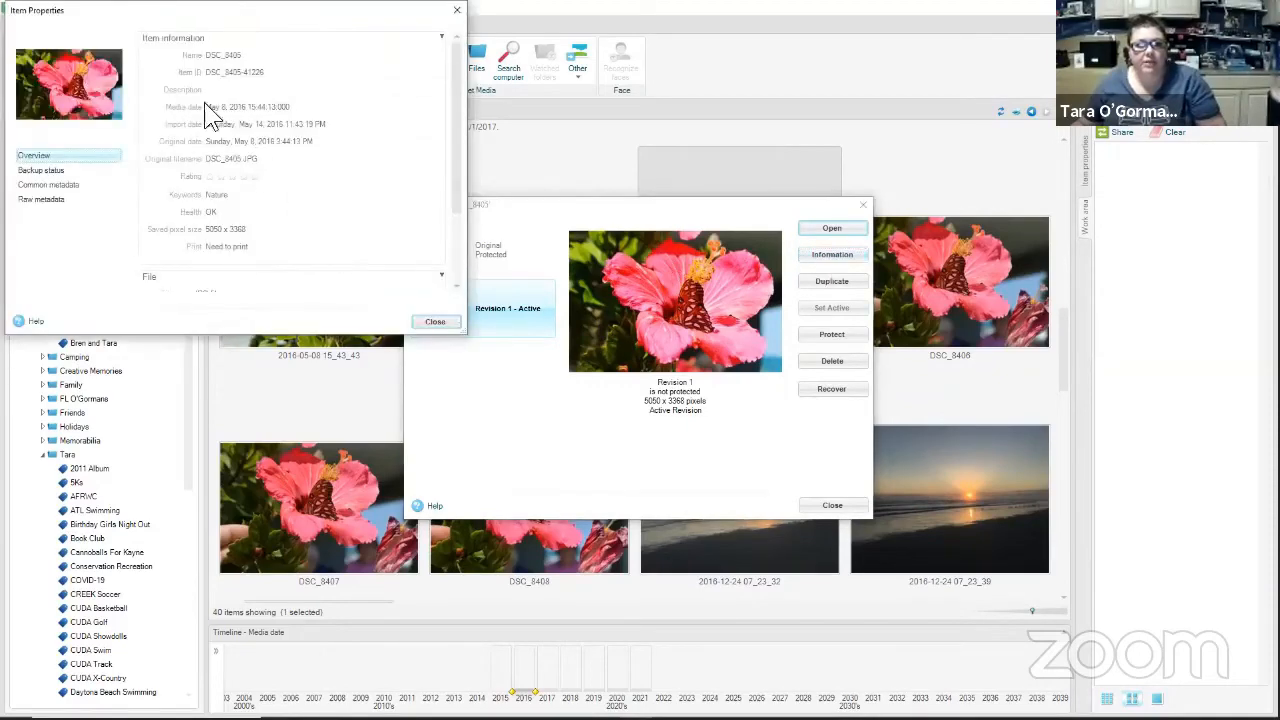
pyautogui.scroll(-3, 343, 189)
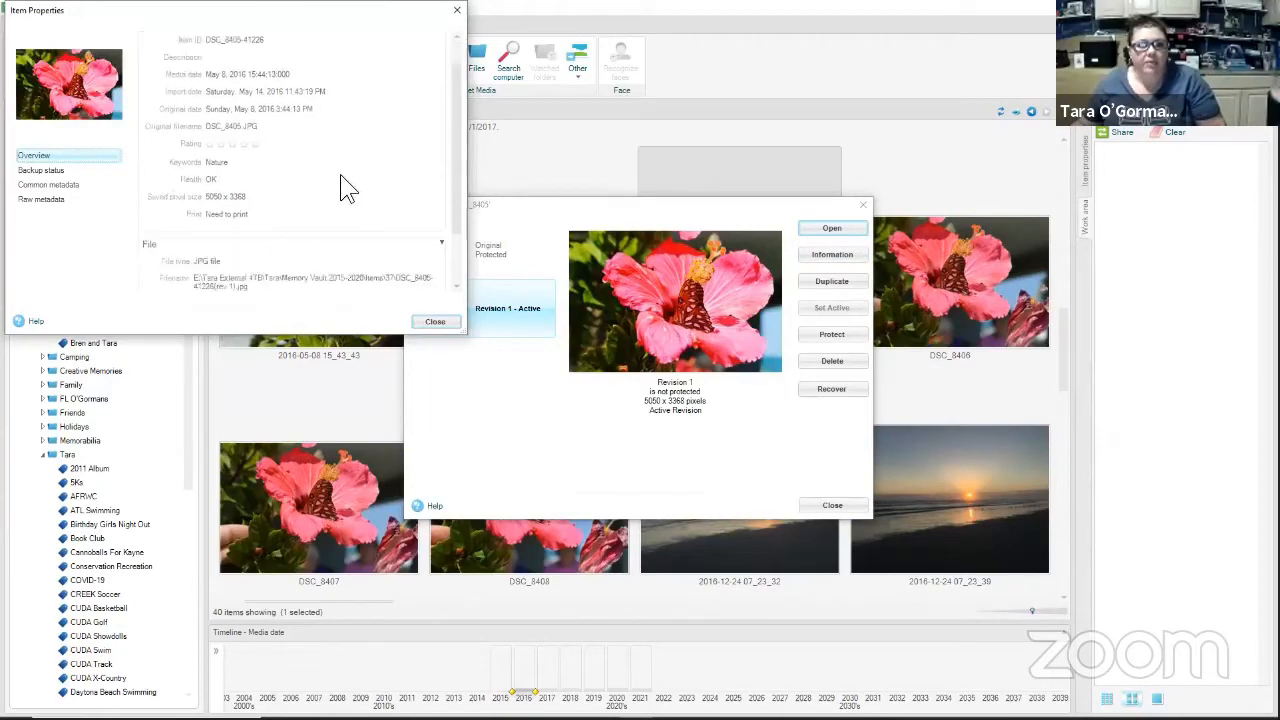
pyautogui.scroll(3, 345, 200)
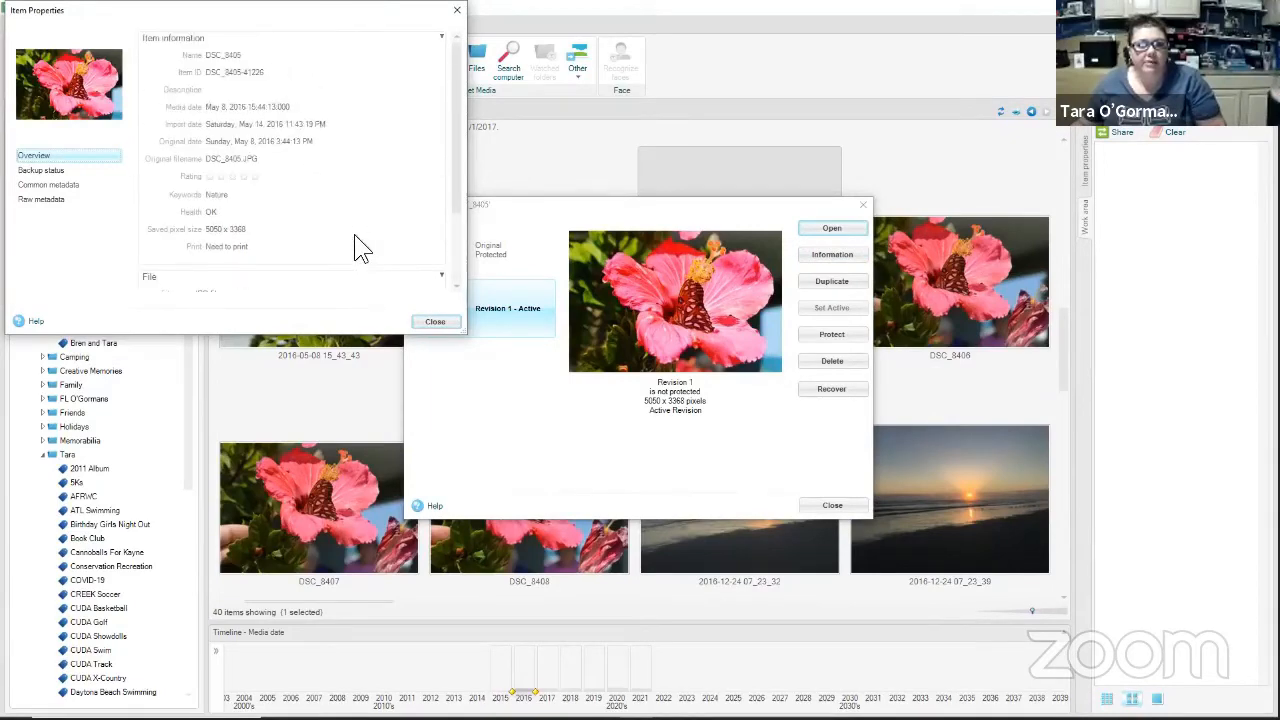
pyautogui.click(45, 171)
pyautogui.click(52, 184)
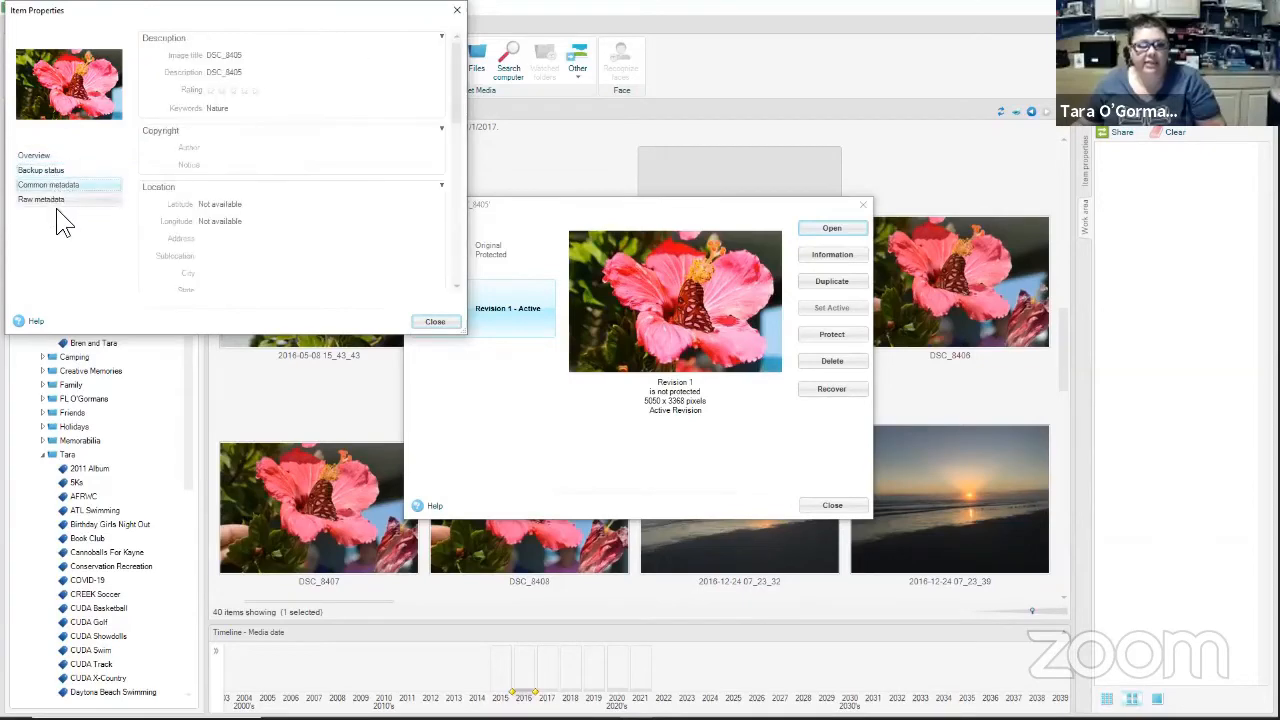
pyautogui.click(58, 198)
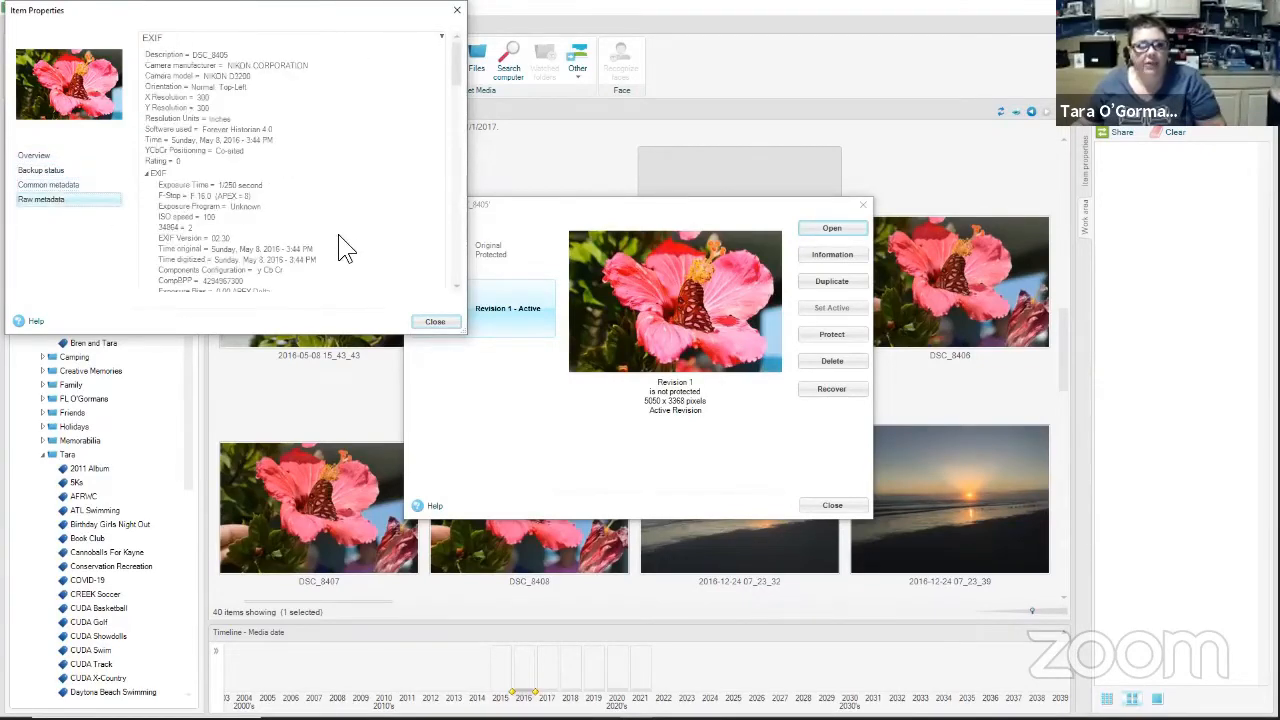
pyautogui.scroll(-5, 340, 240)
pyautogui.scroll(-7, 340, 248)
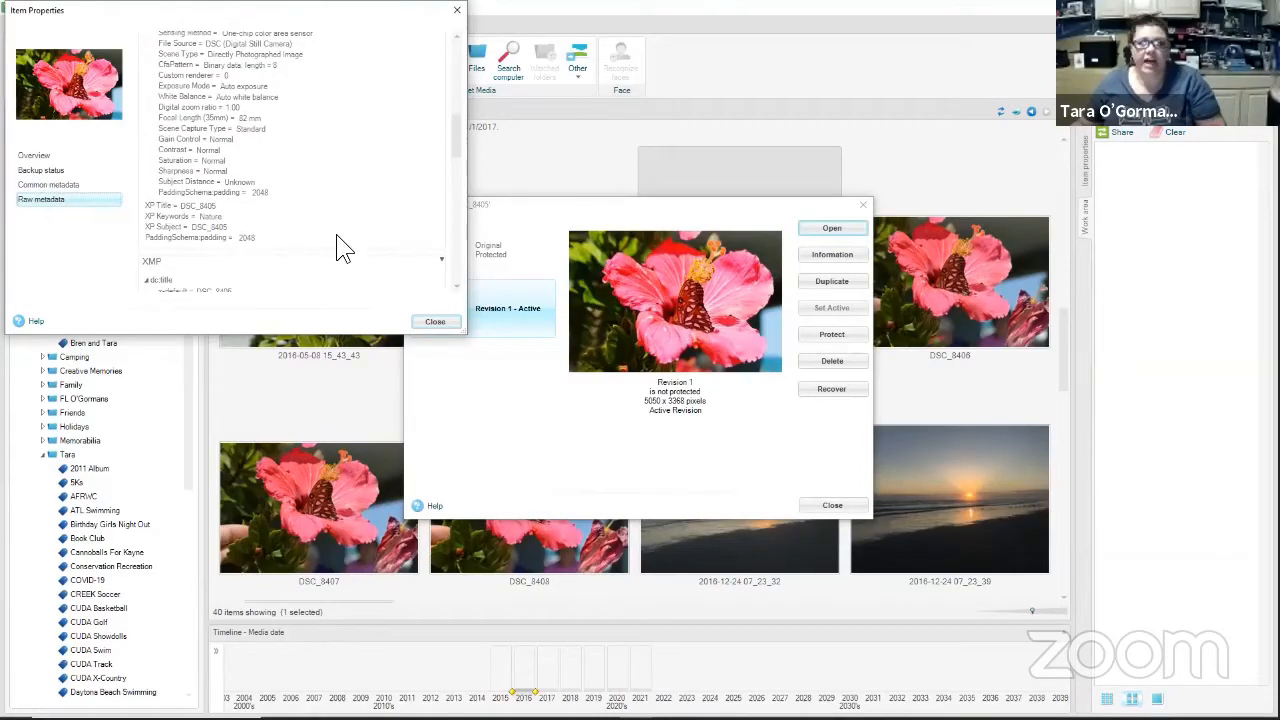
pyautogui.scroll(12, 340, 248)
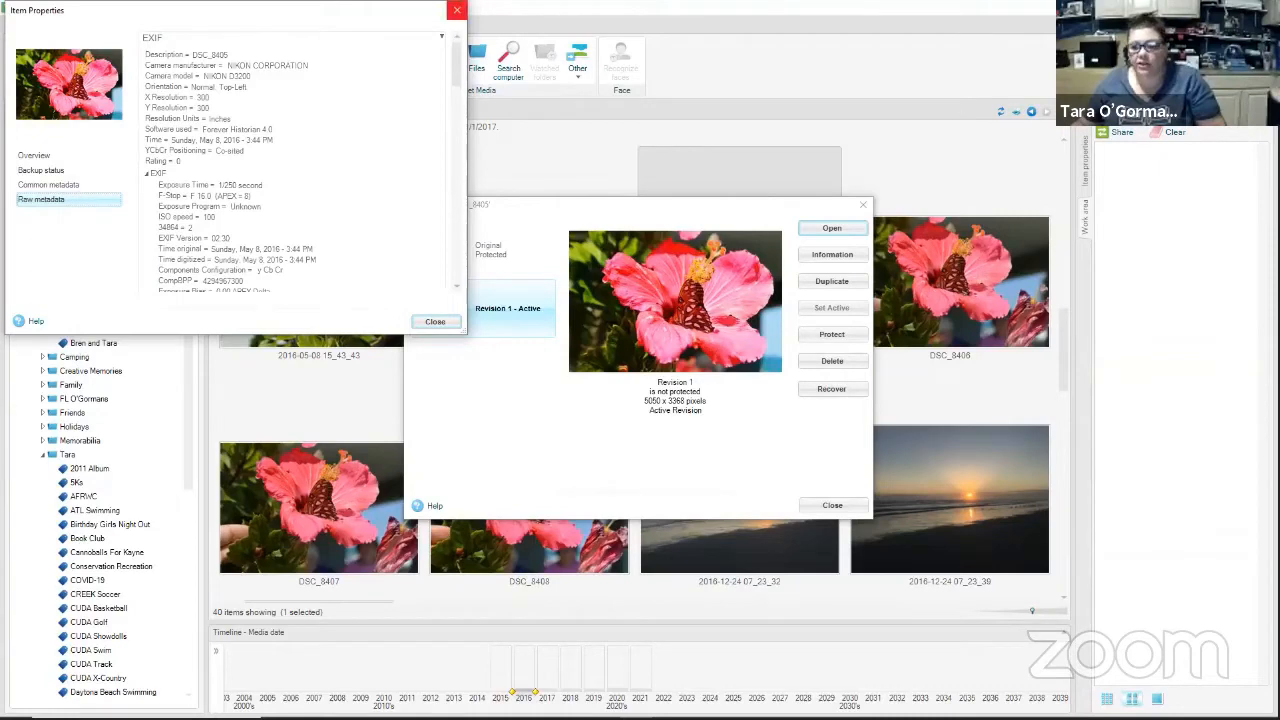
pyautogui.click(437, 323)
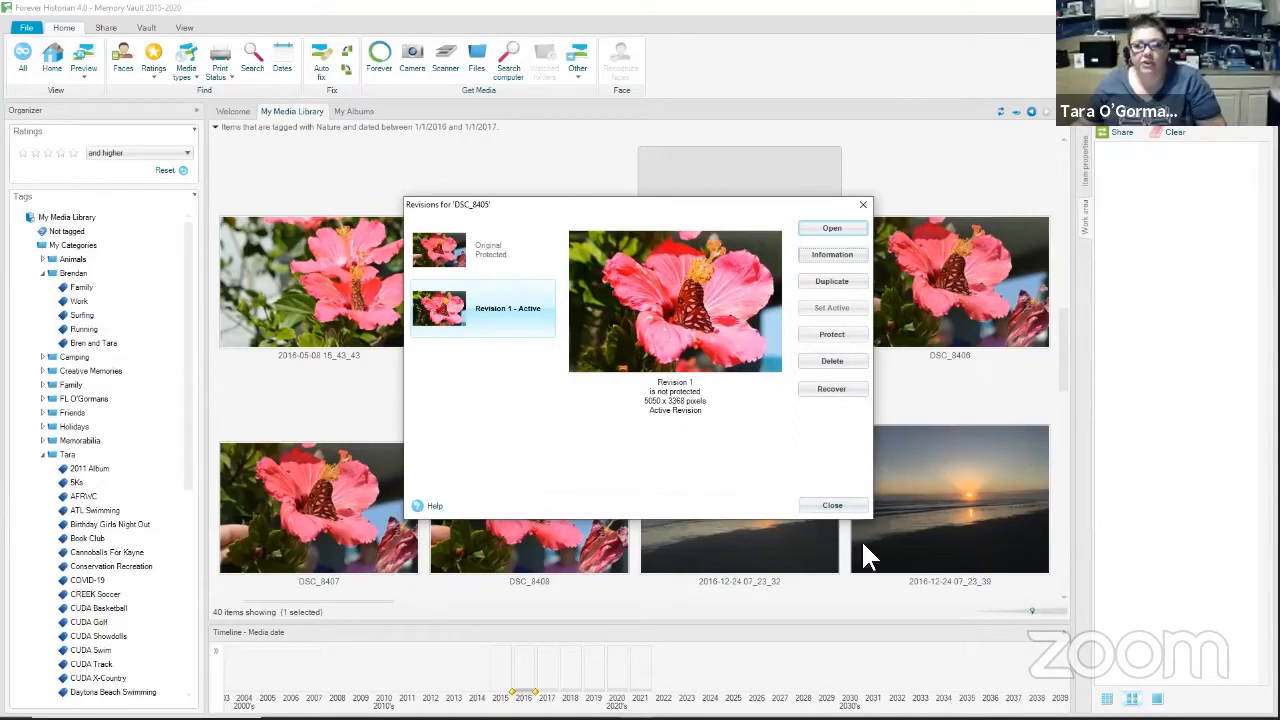
# Make the protected original of DSC_8405 the active revision, close the revisions list and check the photo's details in the library
pyautogui.click(492, 256)
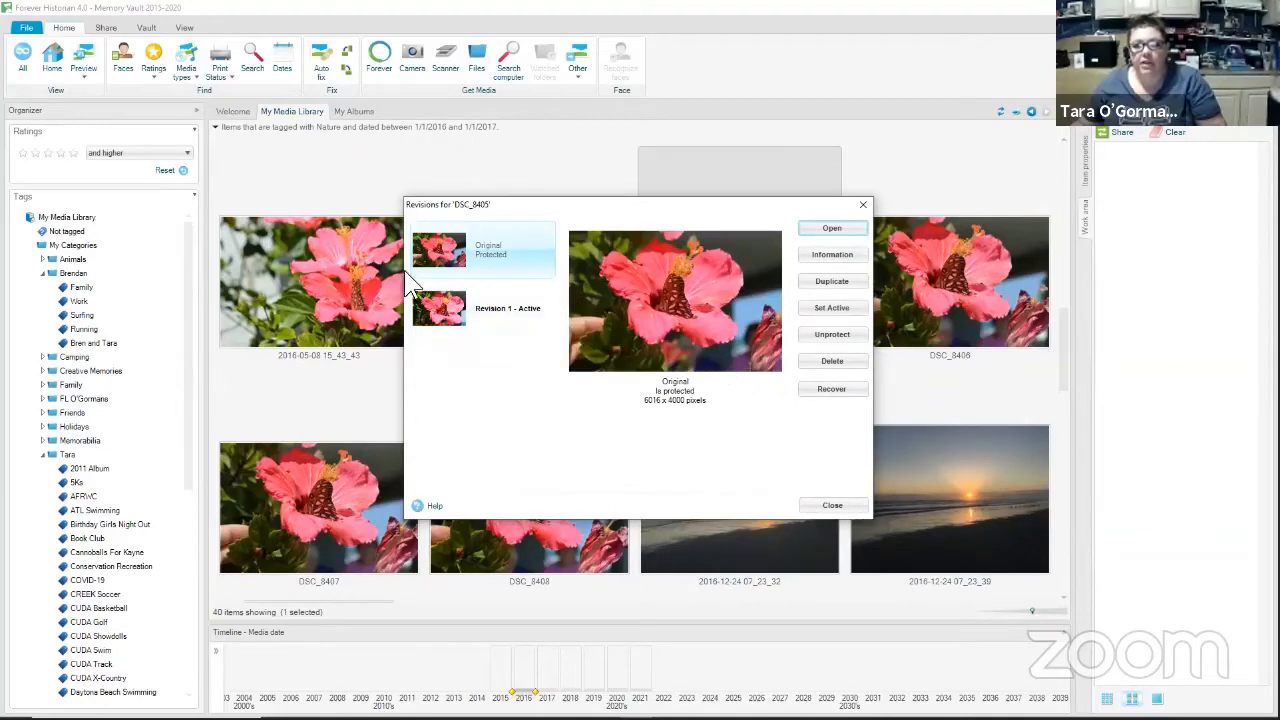
pyautogui.click(838, 309)
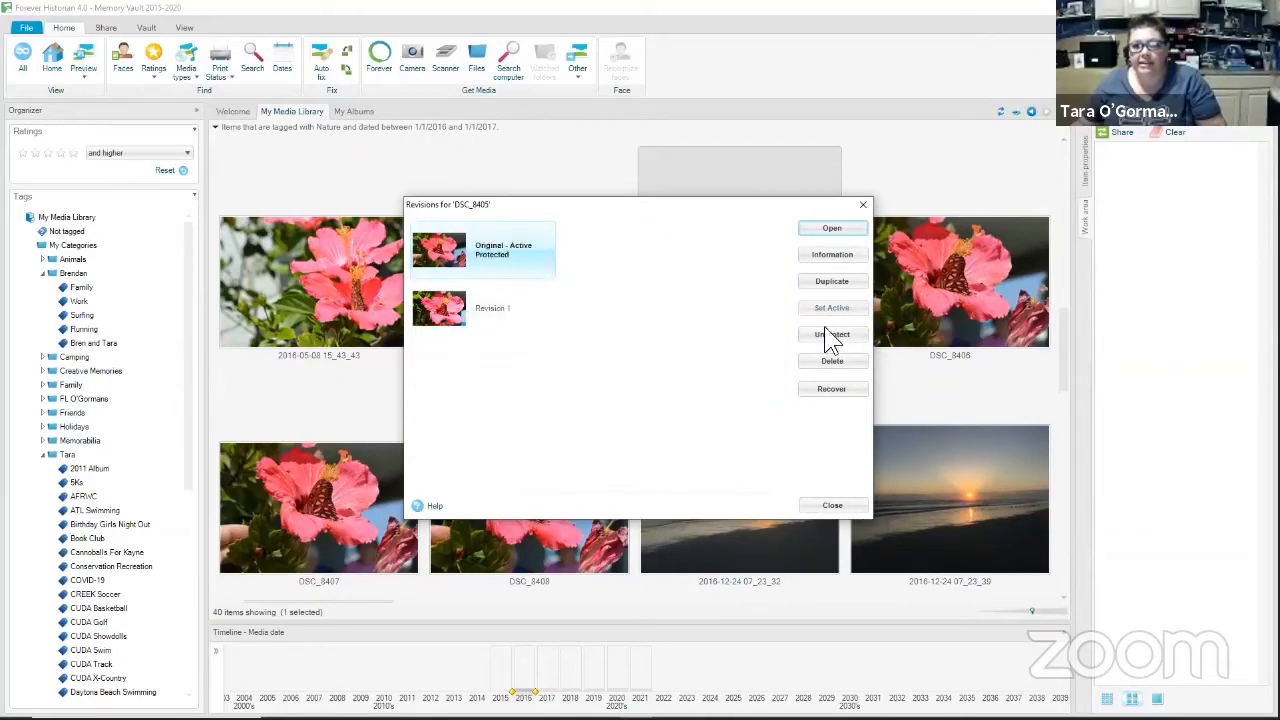
pyautogui.click(821, 508)
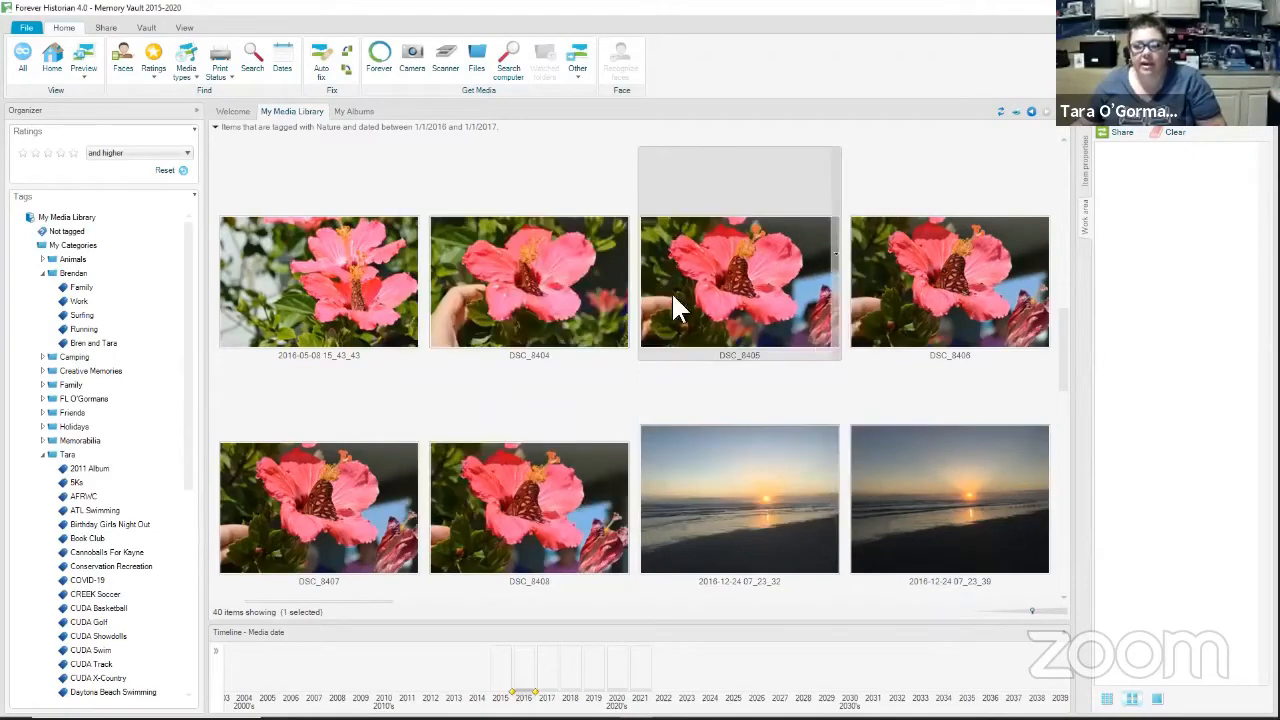
pyautogui.moveTo(737, 327)
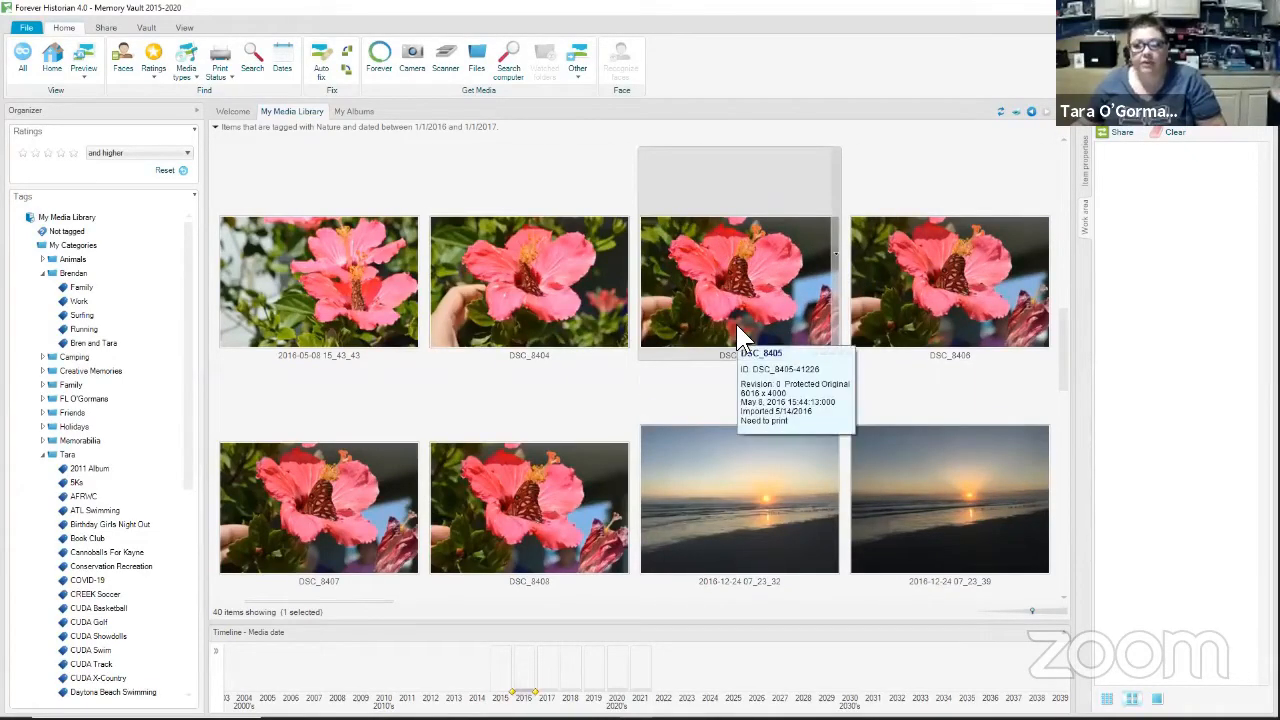
# Reopen the revisions of DSC_8405, compare the original with Revision 1, and make Revision 1 the active revision
pyautogui.rightClick(743, 317)
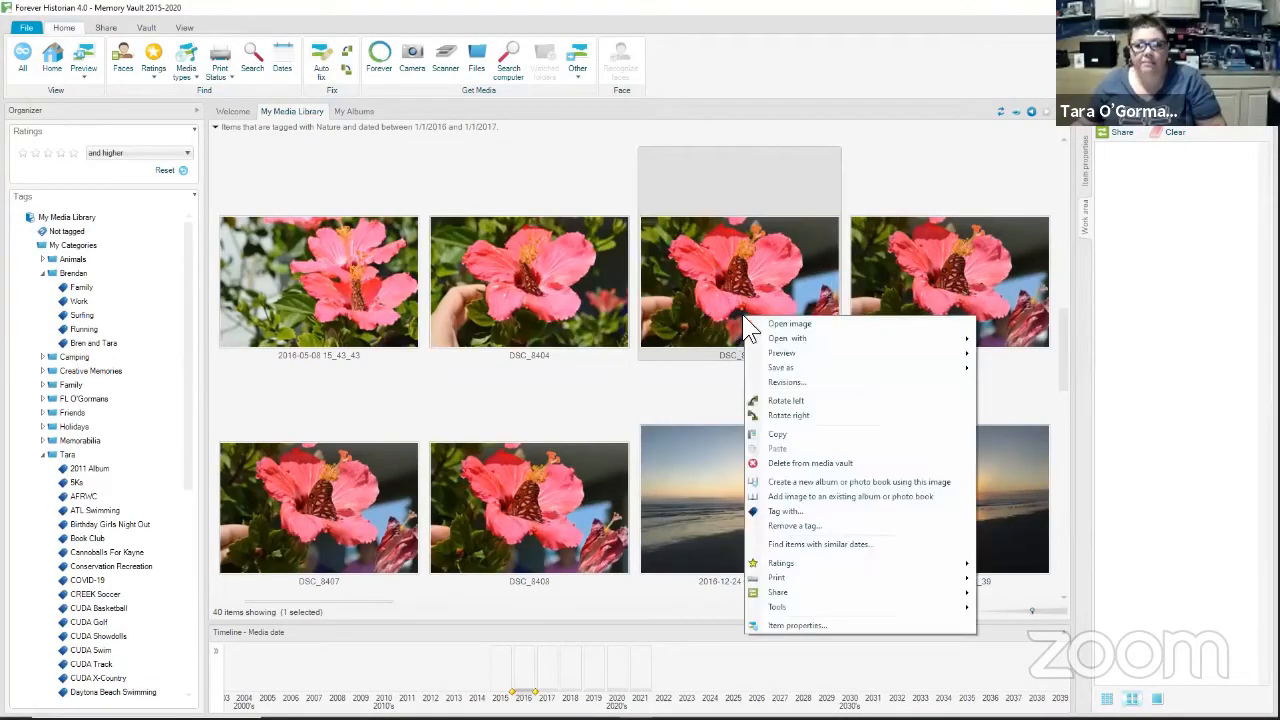
pyautogui.click(790, 383)
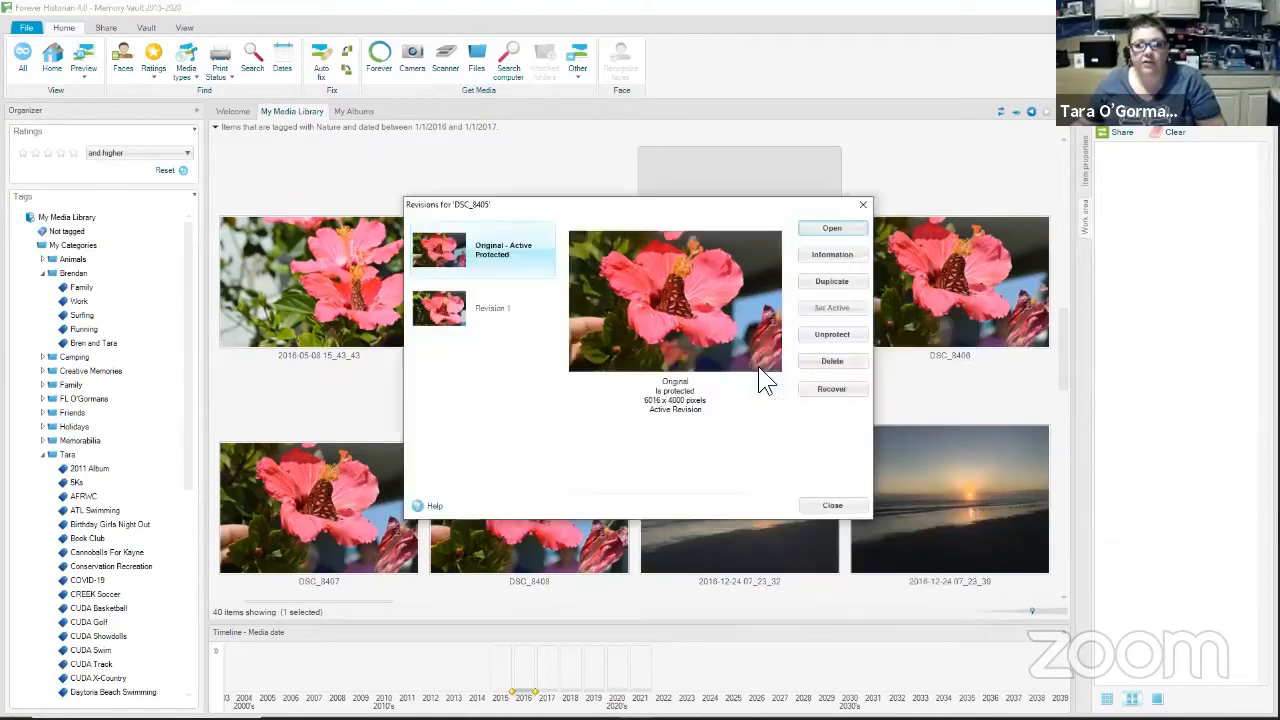
pyautogui.click(504, 320)
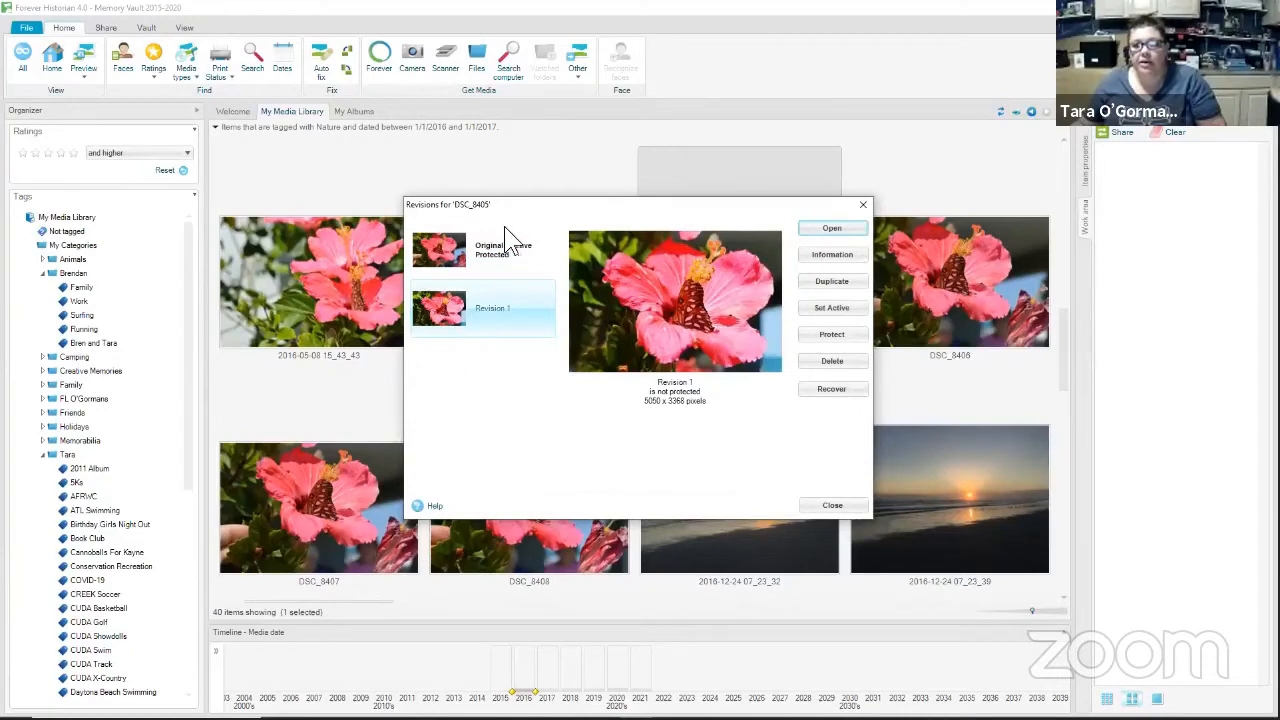
pyautogui.click(508, 246)
pyautogui.click(472, 320)
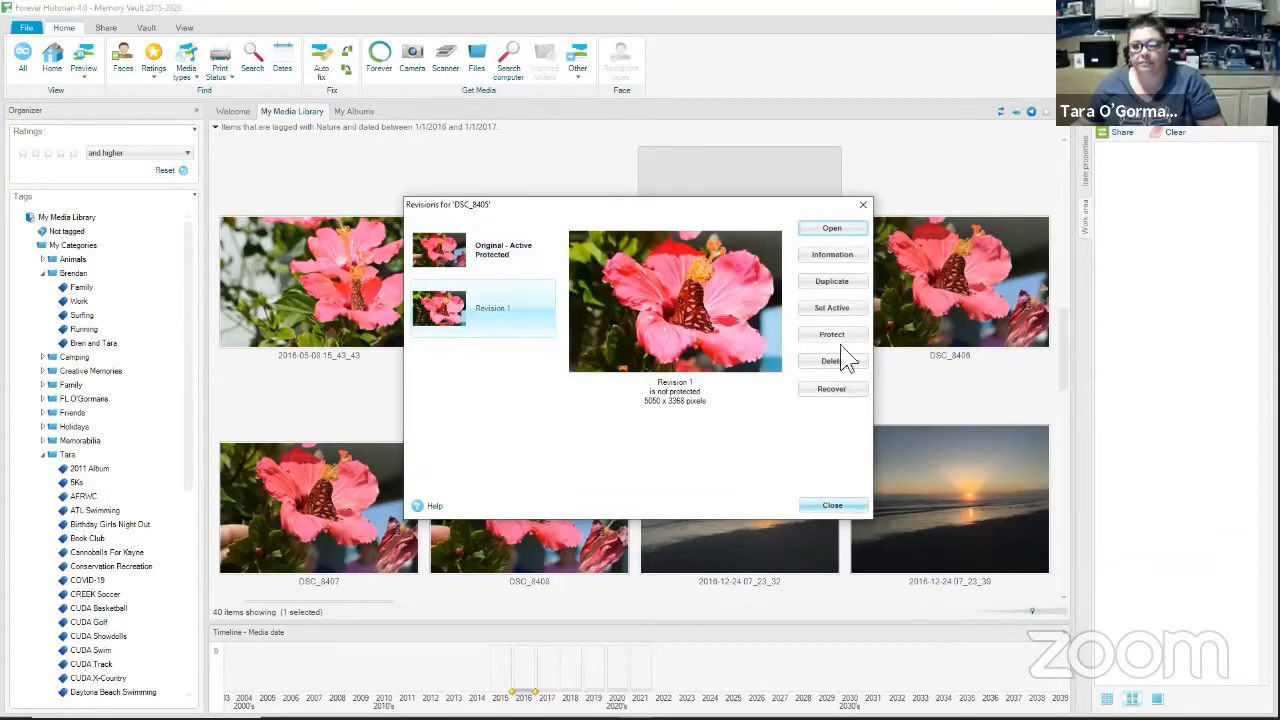
pyautogui.click(833, 307)
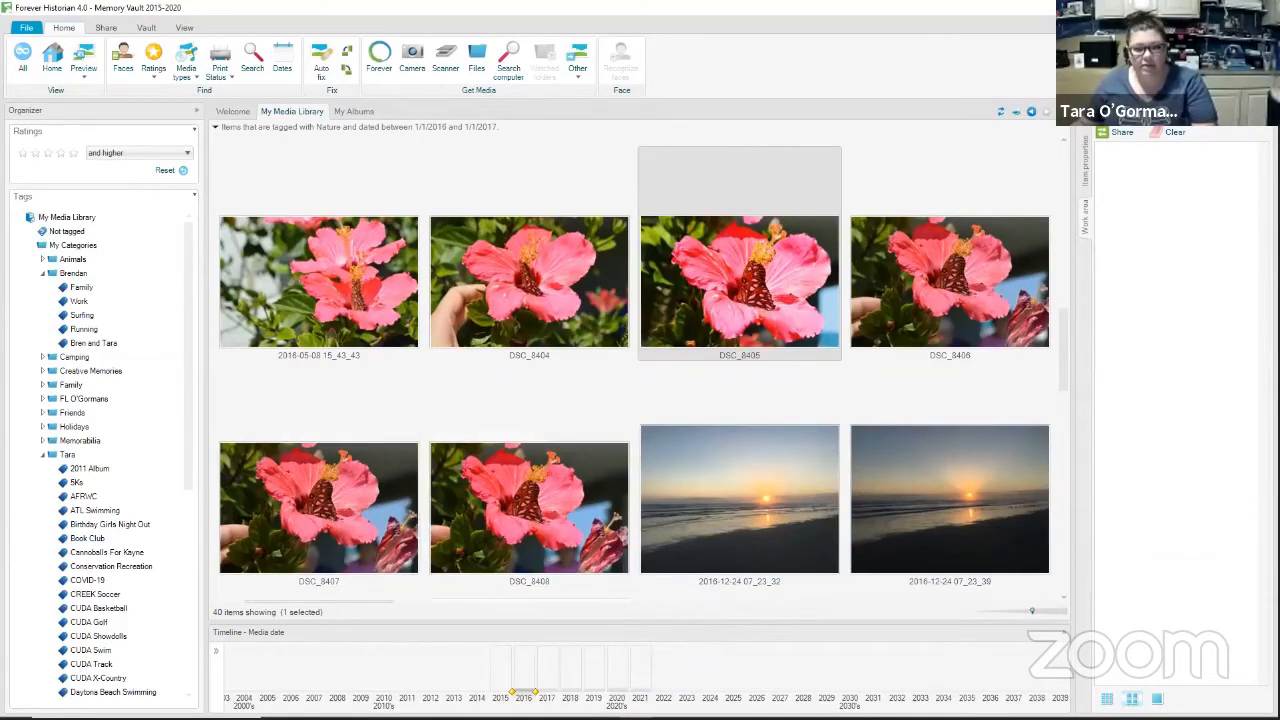
# Limit the Nature photos in the media library to the year 2020 and jump ahead to early September 2020
pyautogui.click(616, 697)
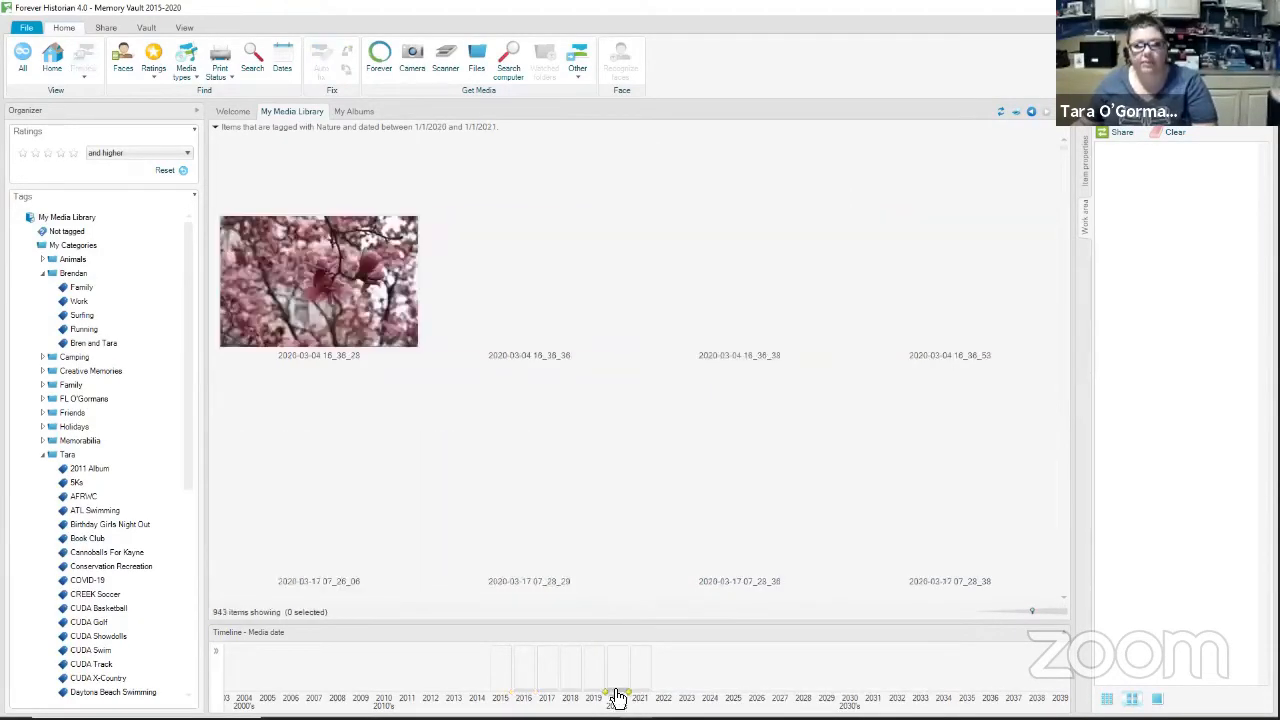
pyautogui.moveTo(1064, 152); pyautogui.dragTo(1055, 356)
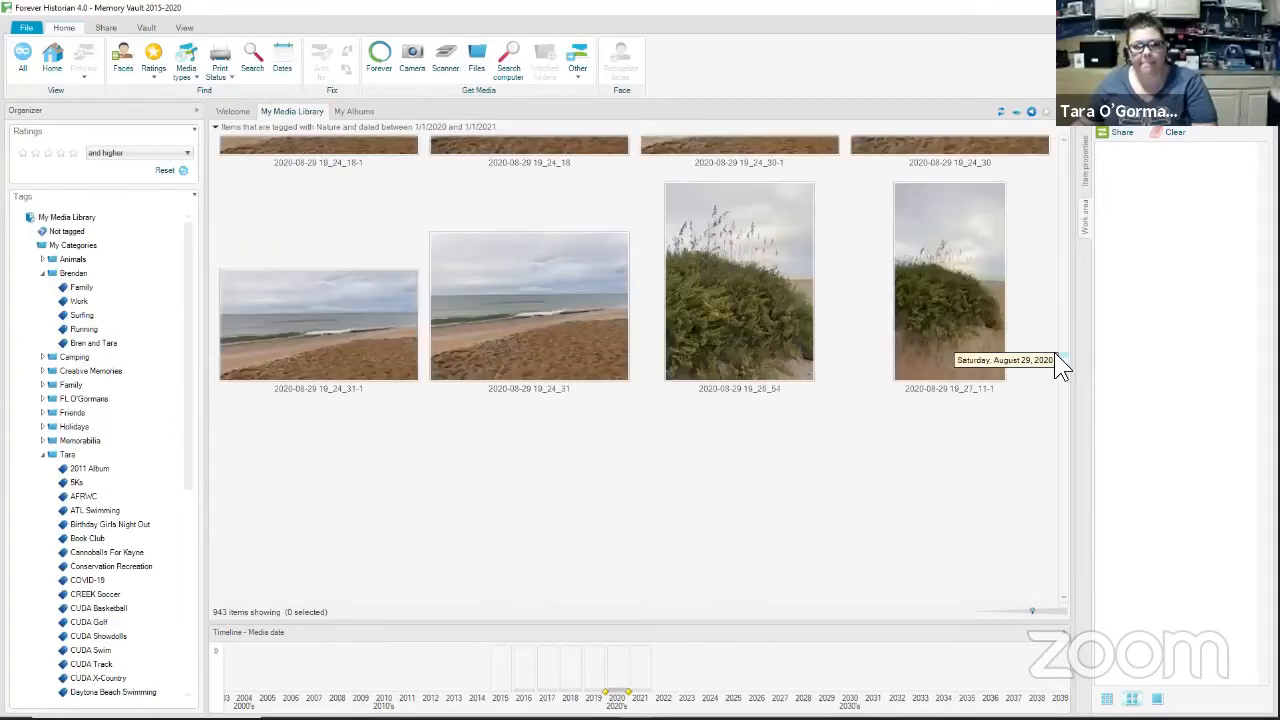
pyautogui.moveTo(1055, 356); pyautogui.dragTo(1055, 363)
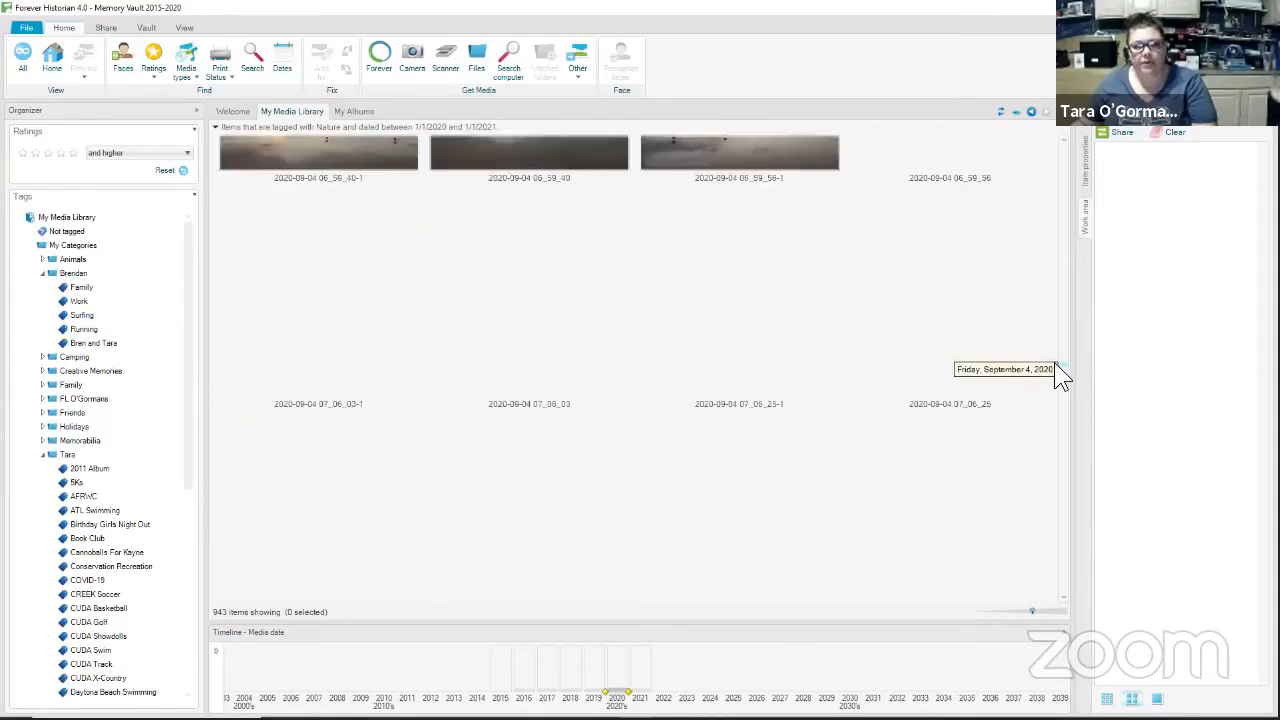
# Look through the Nature photos from early September to early October 2020 for another photo to edit
pyautogui.scroll(5, 894, 420)
pyautogui.scroll(-5, 894, 420)
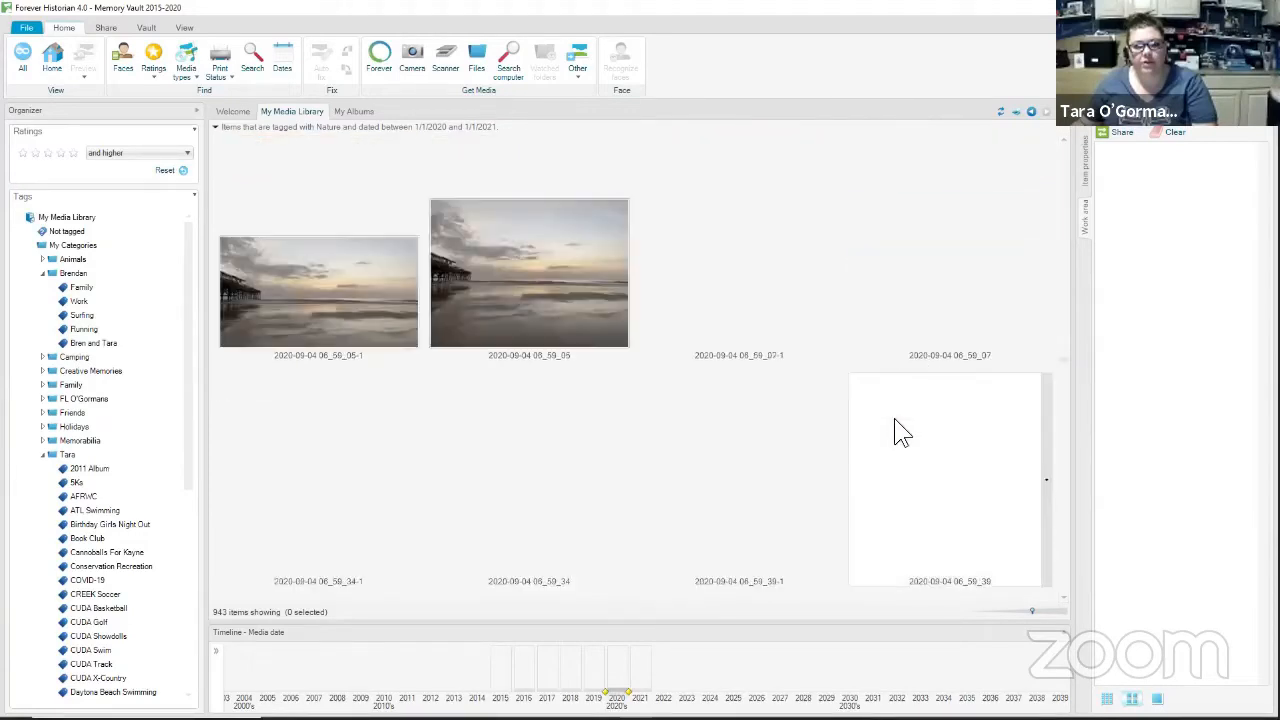
pyautogui.scroll(-5, 894, 418)
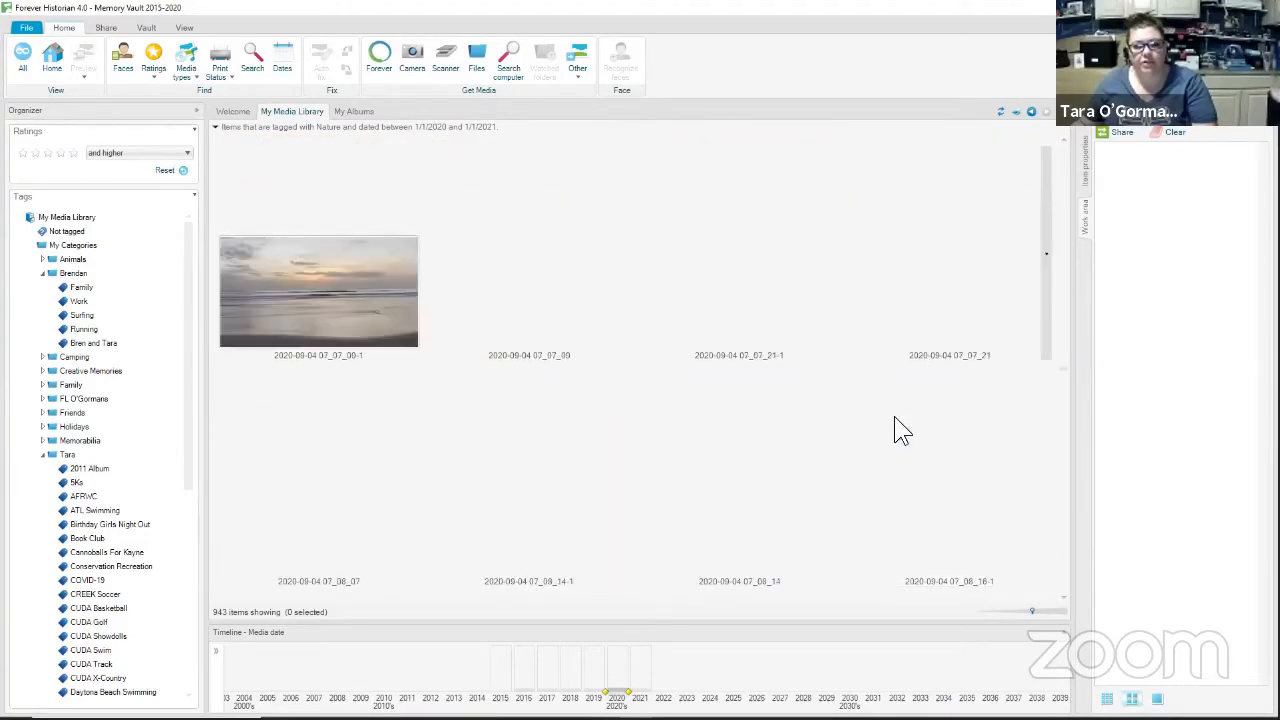
pyautogui.scroll(-5, 896, 420)
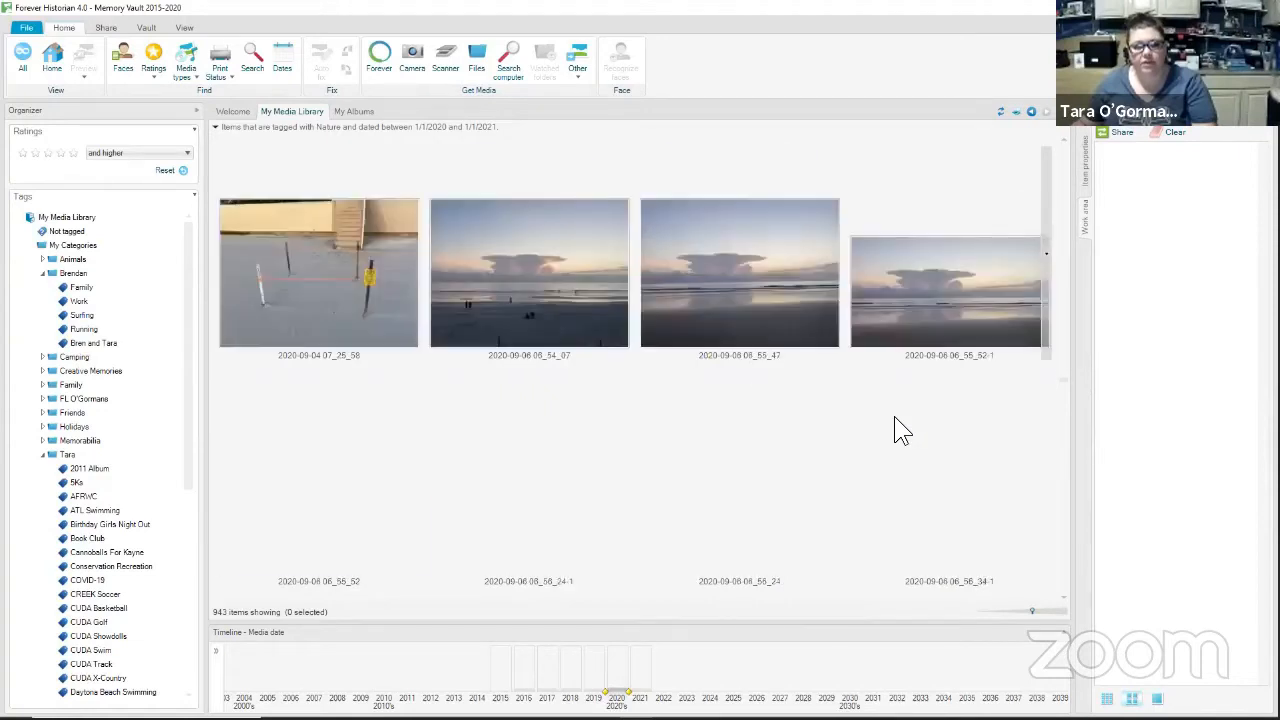
pyautogui.scroll(-5, 894, 416)
pyautogui.scroll(-5, 894, 416)
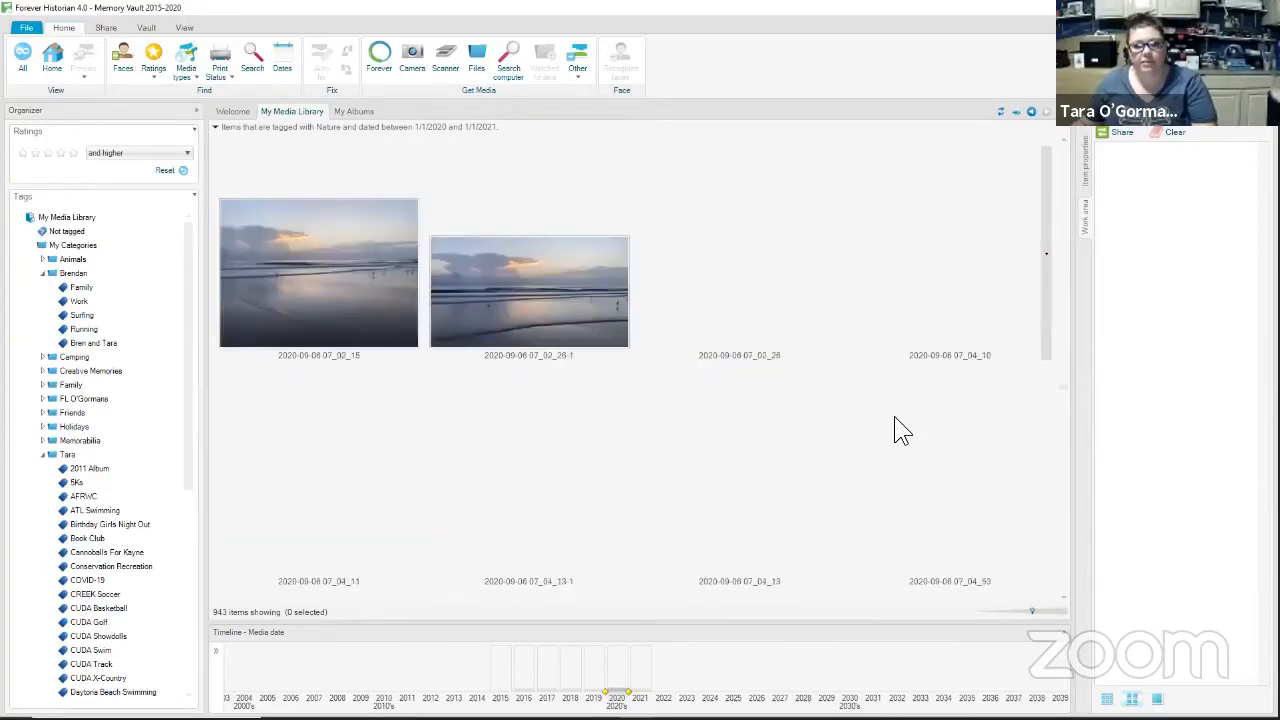
pyautogui.scroll(-5, 894, 416)
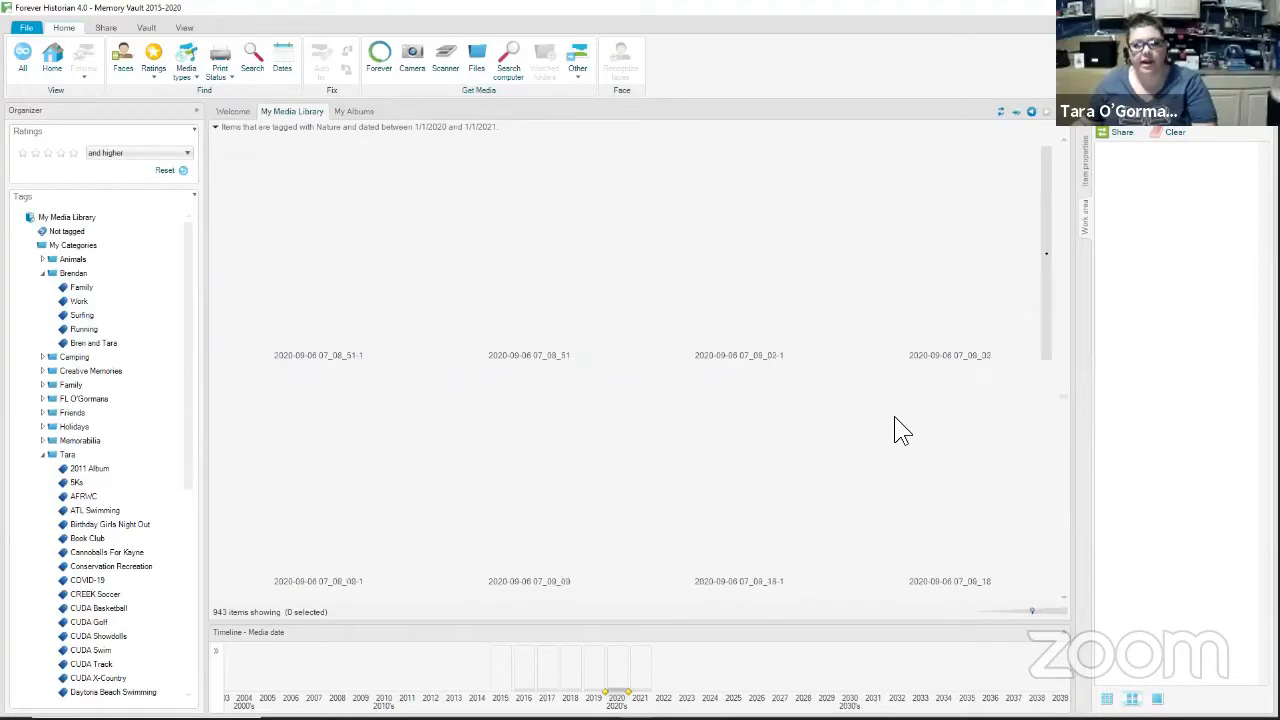
pyautogui.scroll(-5, 894, 416)
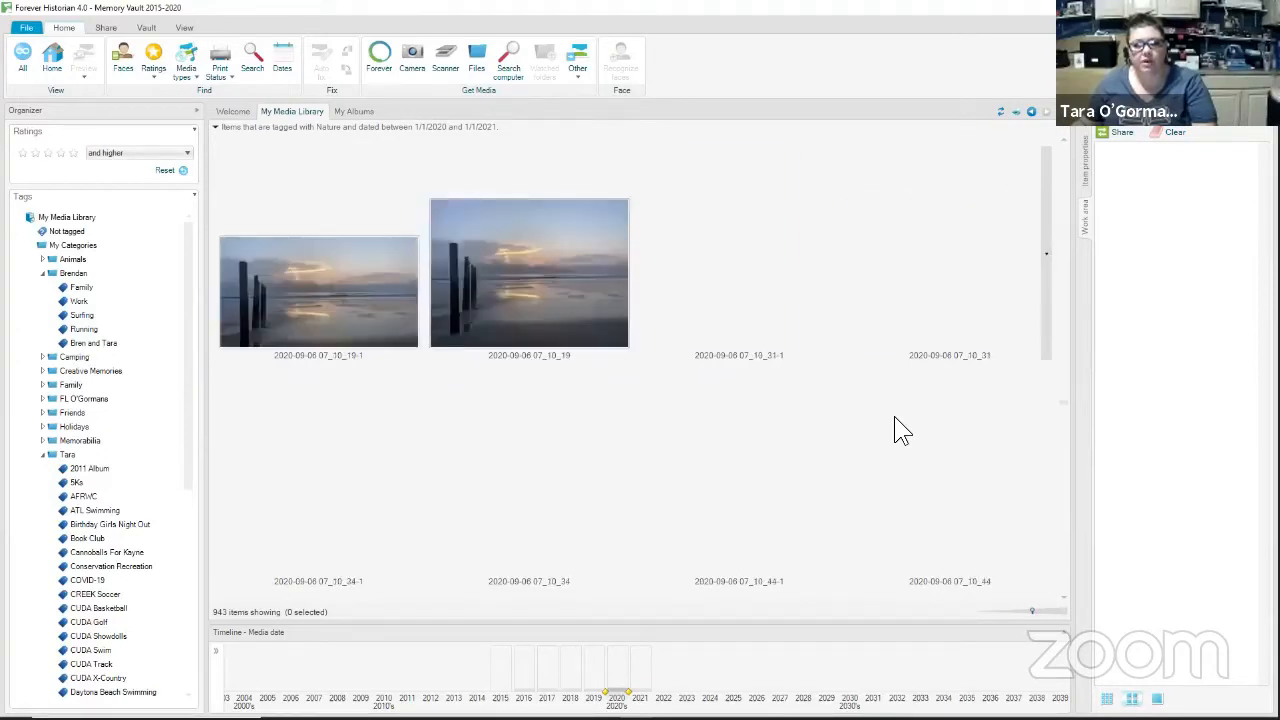
pyautogui.scroll(-5, 894, 416)
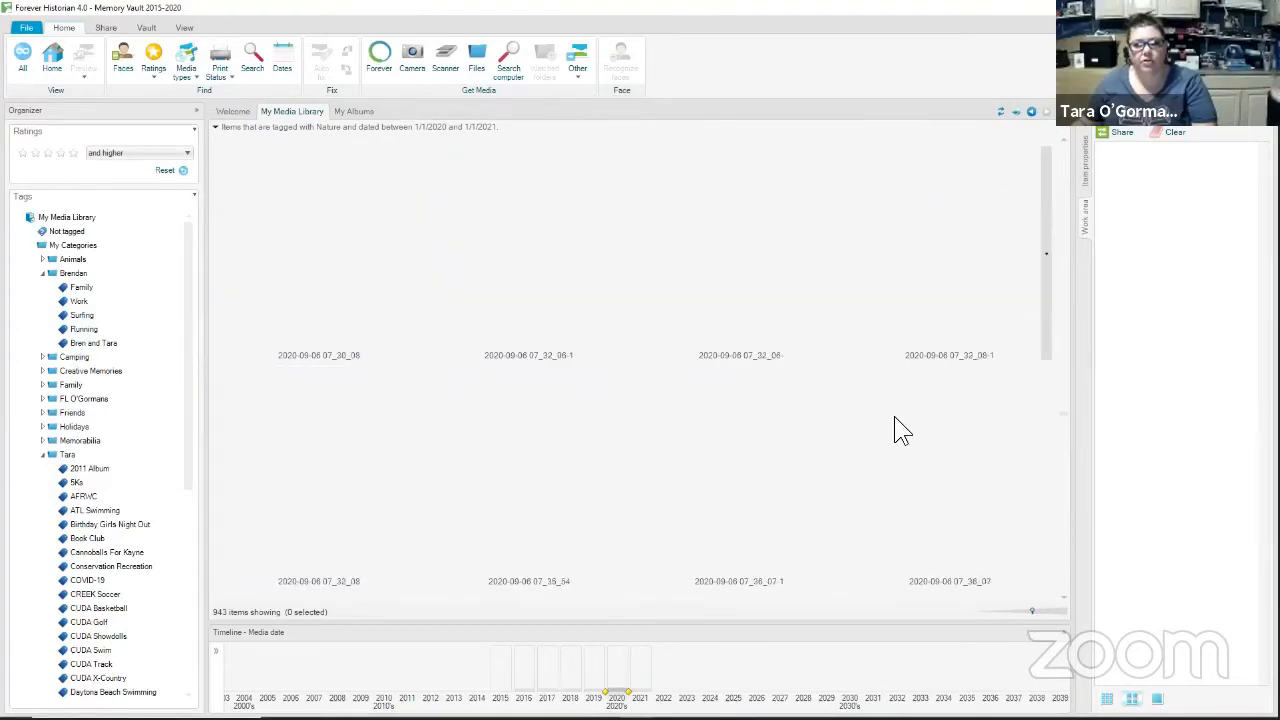
pyautogui.scroll(-3, 894, 416)
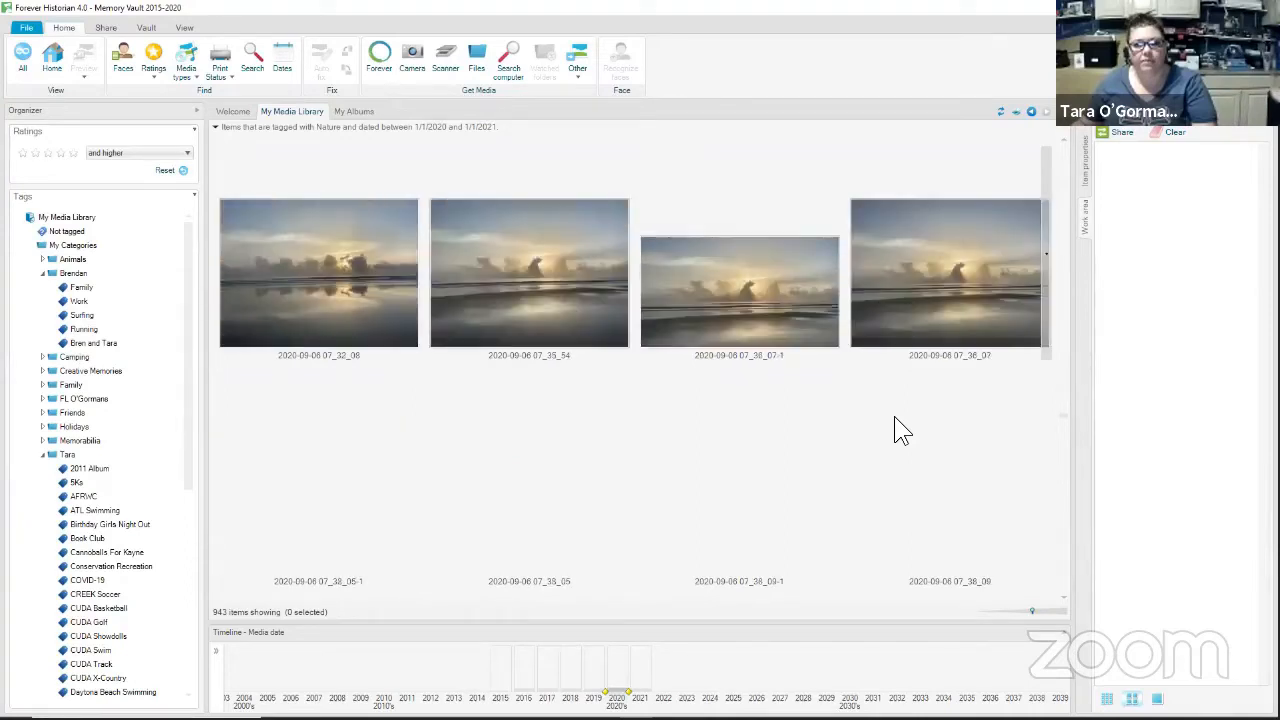
pyautogui.scroll(-3, 894, 416)
pyautogui.scroll(-3, 894, 416)
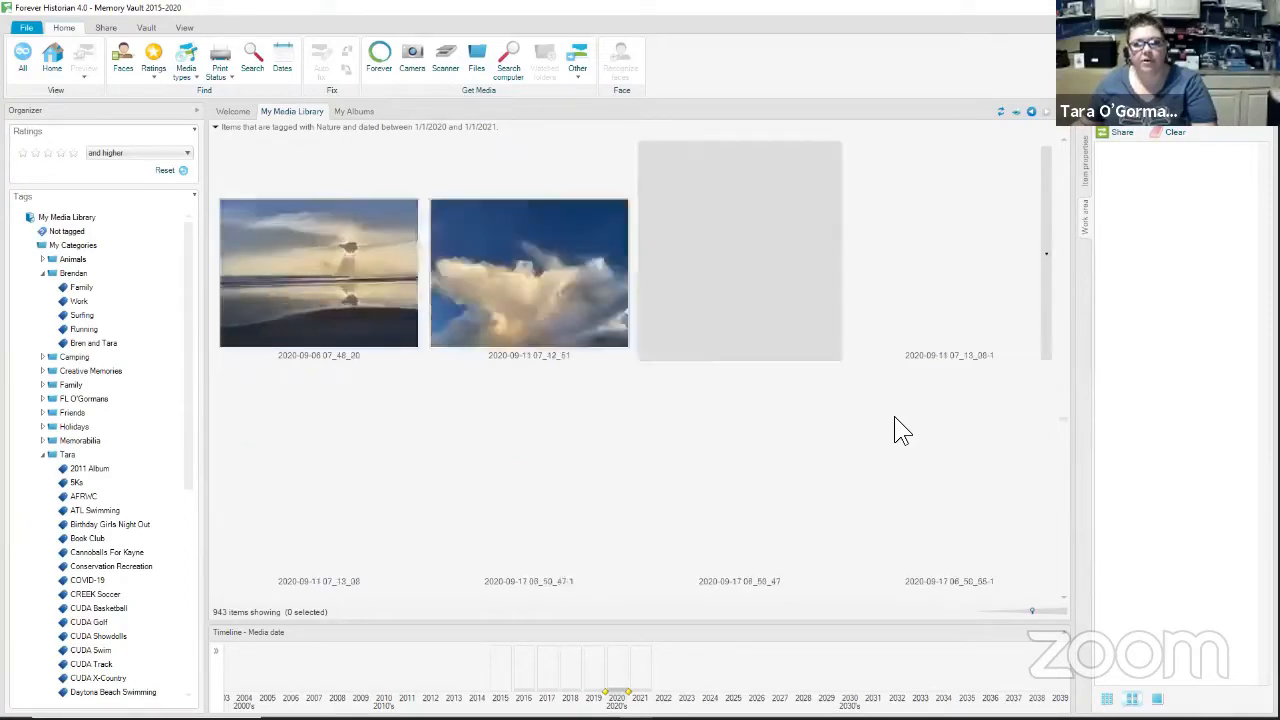
pyautogui.scroll(-3, 894, 416)
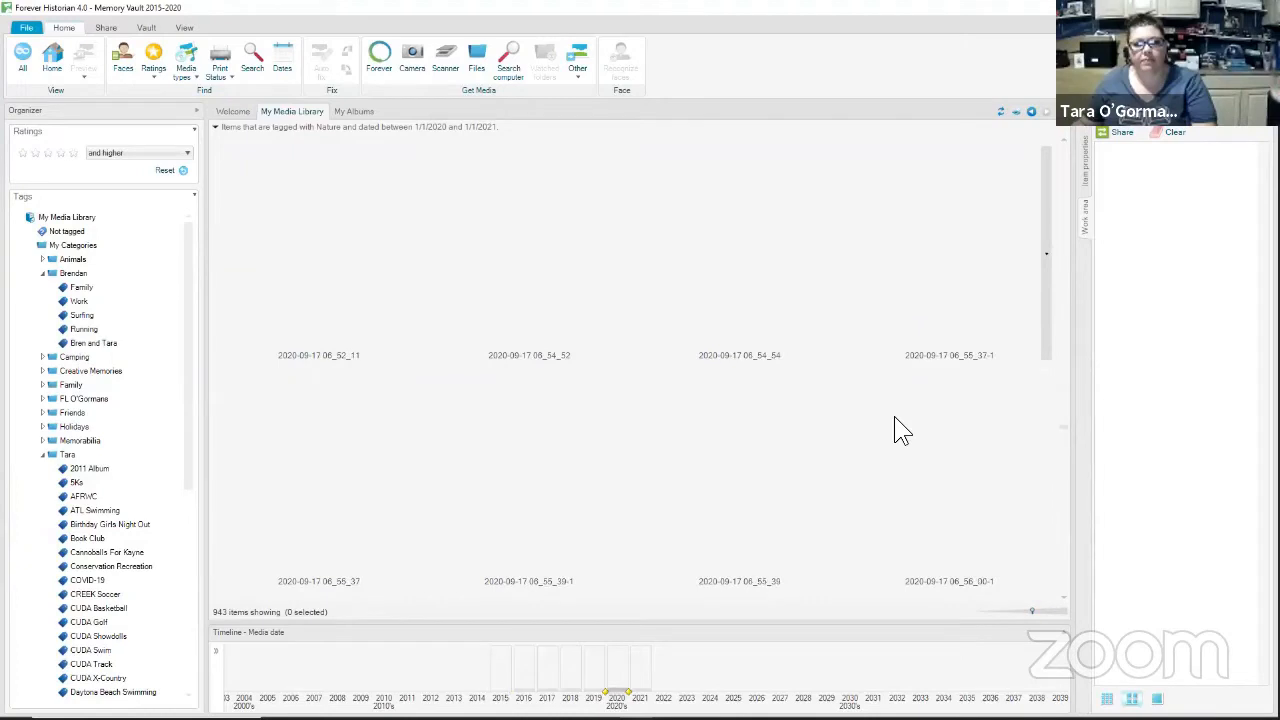
pyautogui.scroll(-3, 894, 416)
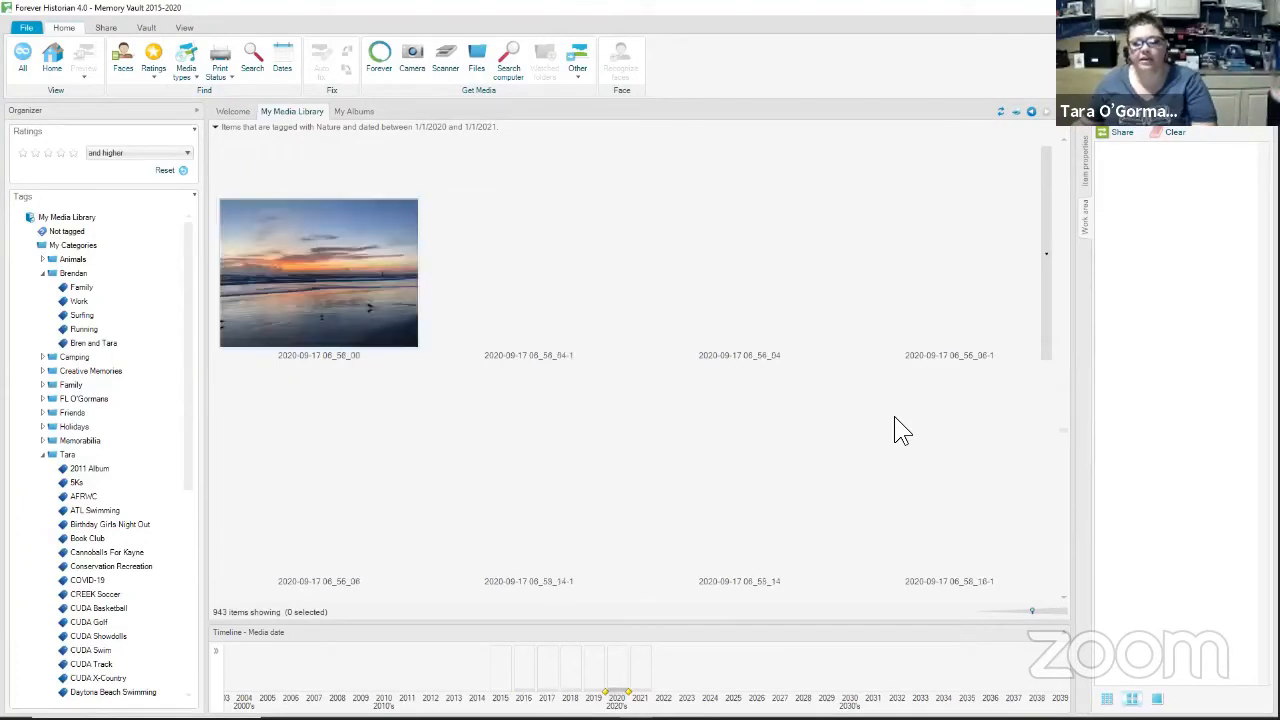
pyautogui.scroll(-3, 894, 416)
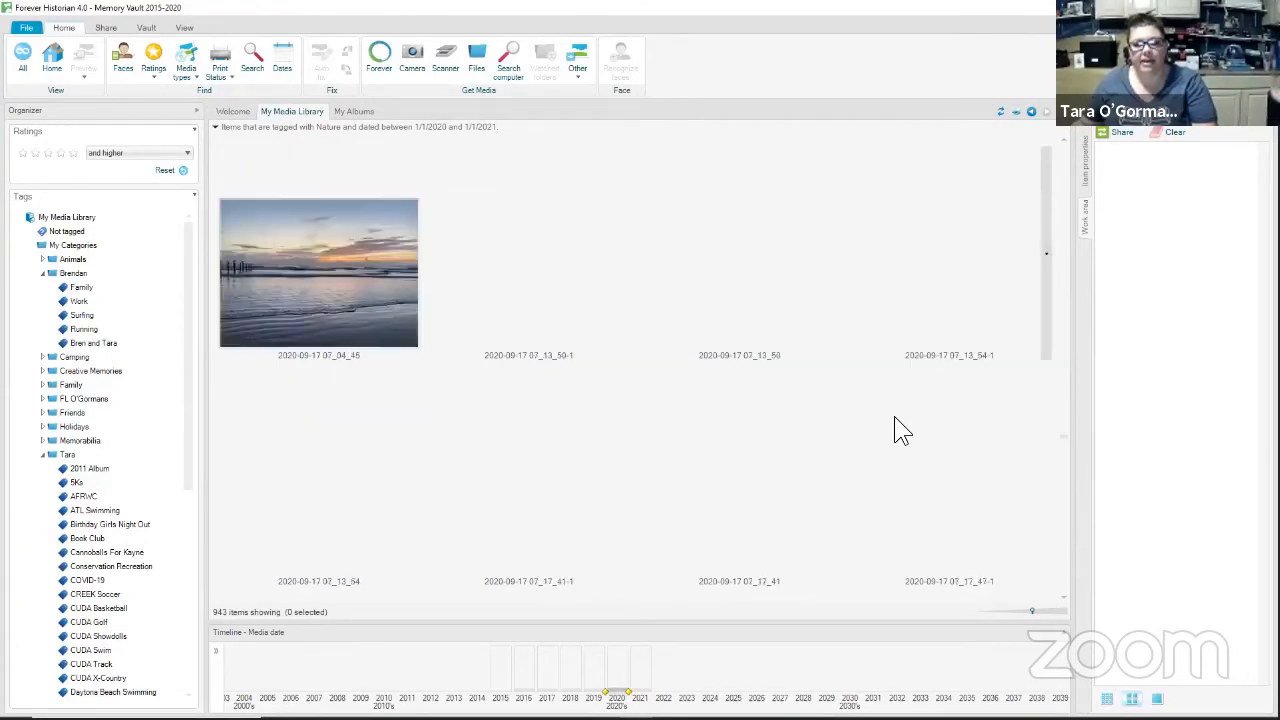
pyautogui.scroll(-3, 894, 416)
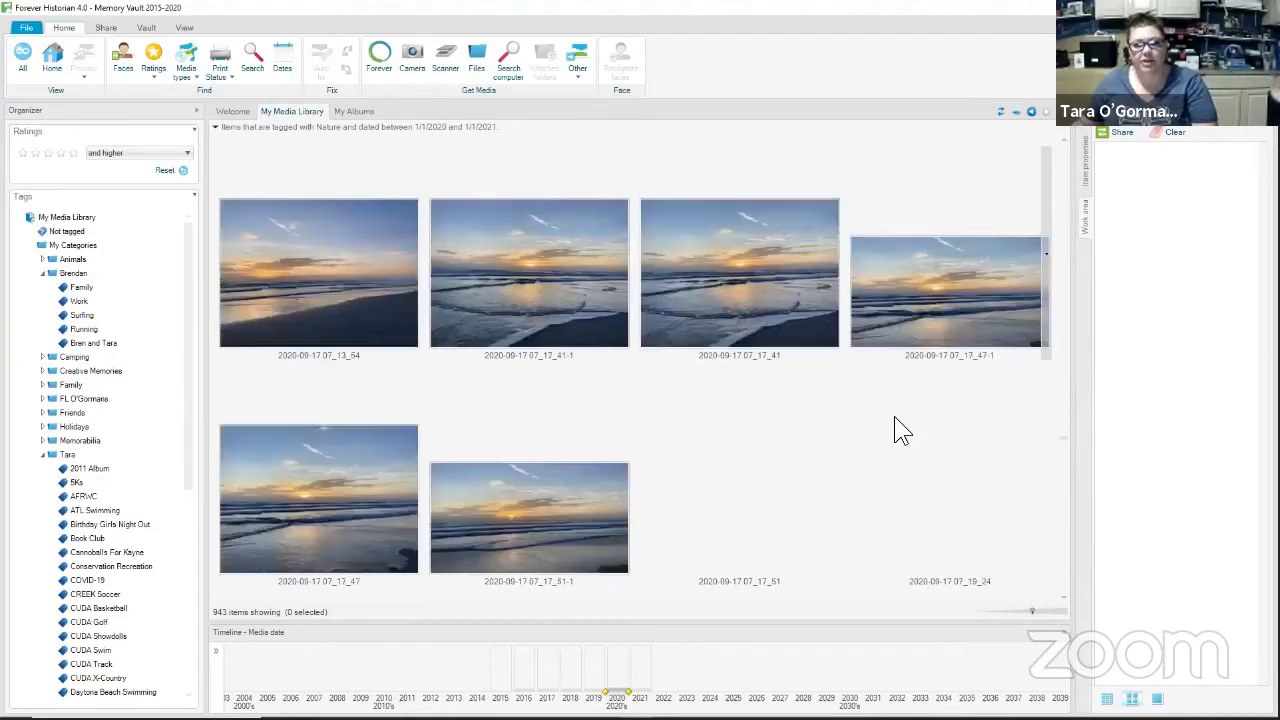
pyautogui.scroll(-3, 894, 416)
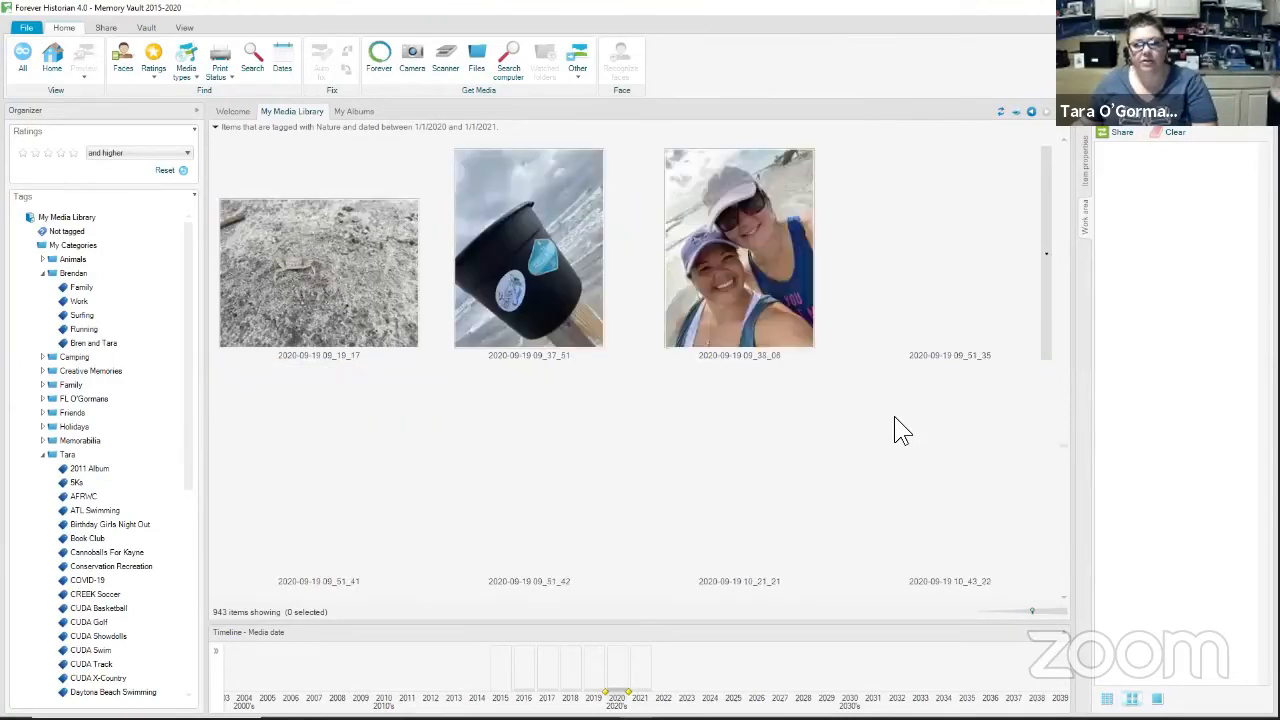
pyautogui.scroll(-3, 894, 416)
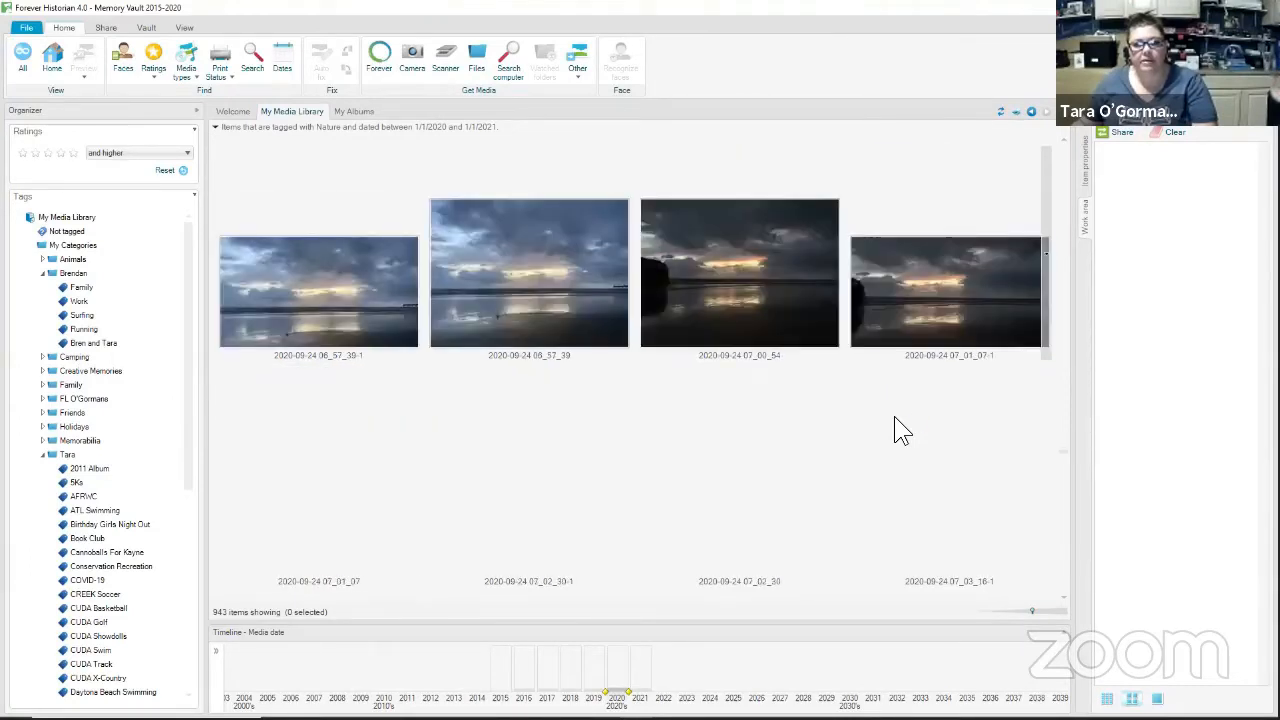
pyautogui.scroll(-3, 894, 416)
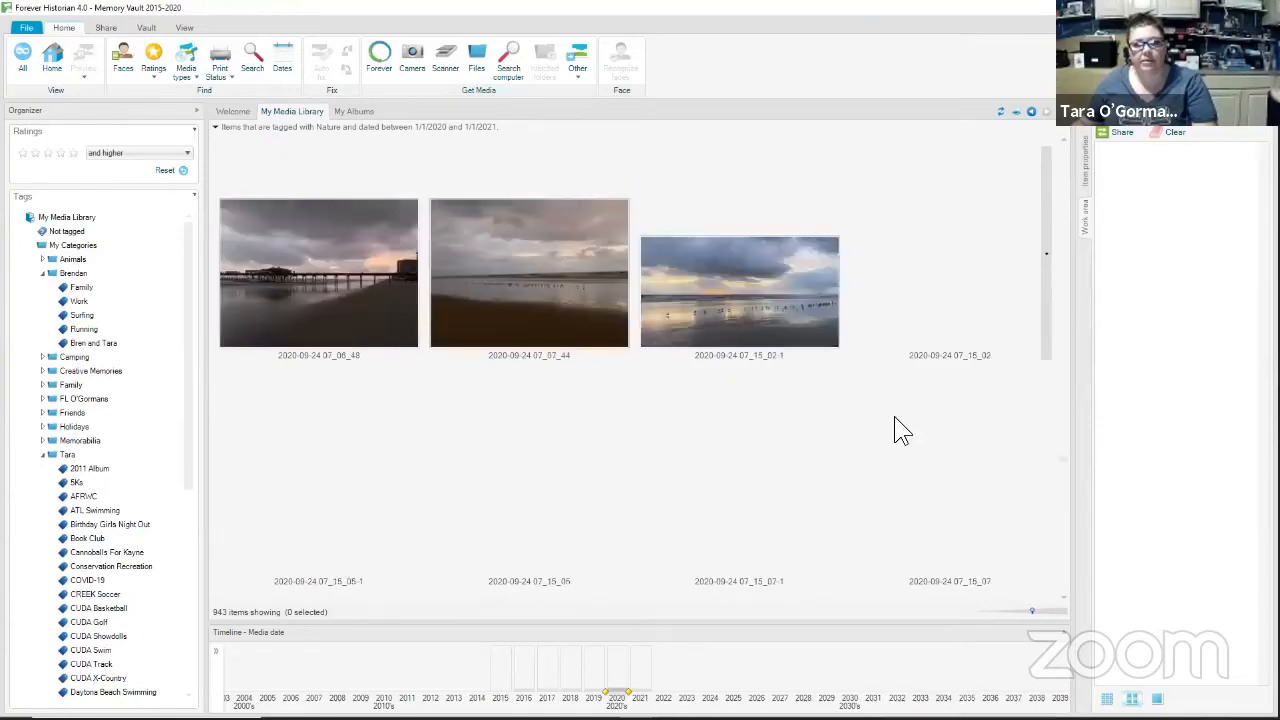
pyautogui.scroll(-3, 894, 416)
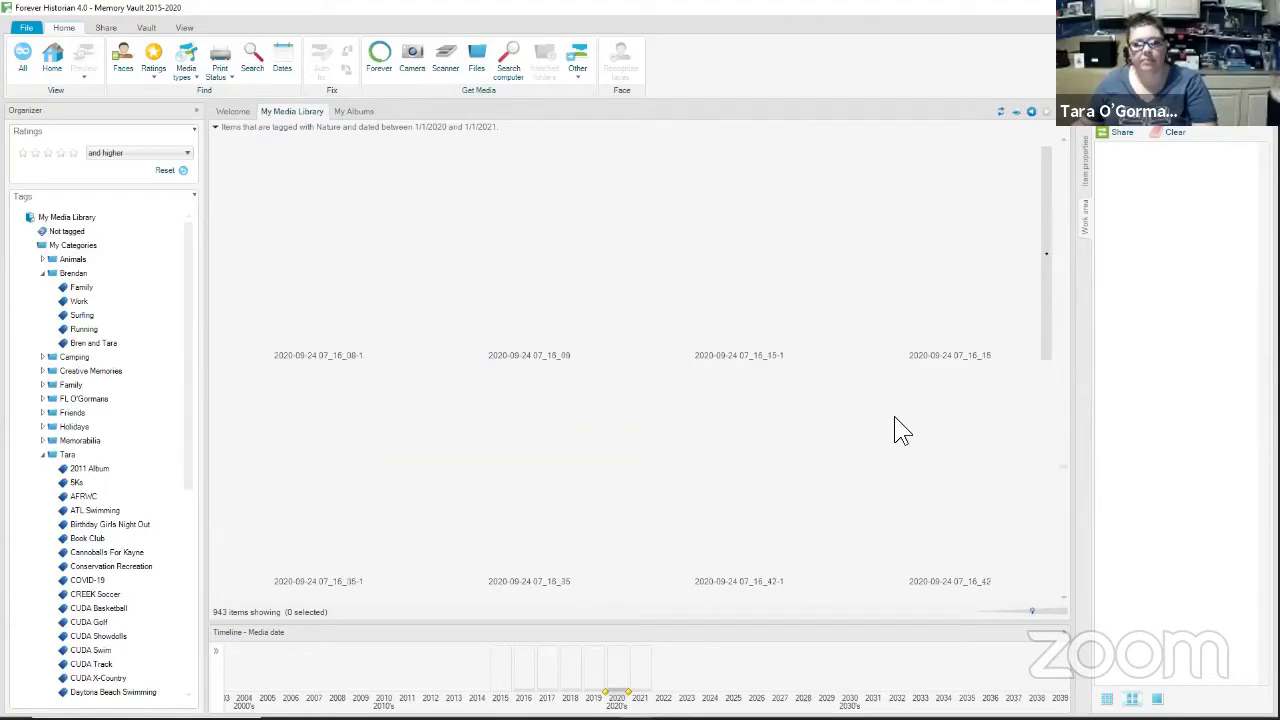
pyautogui.scroll(-3, 894, 416)
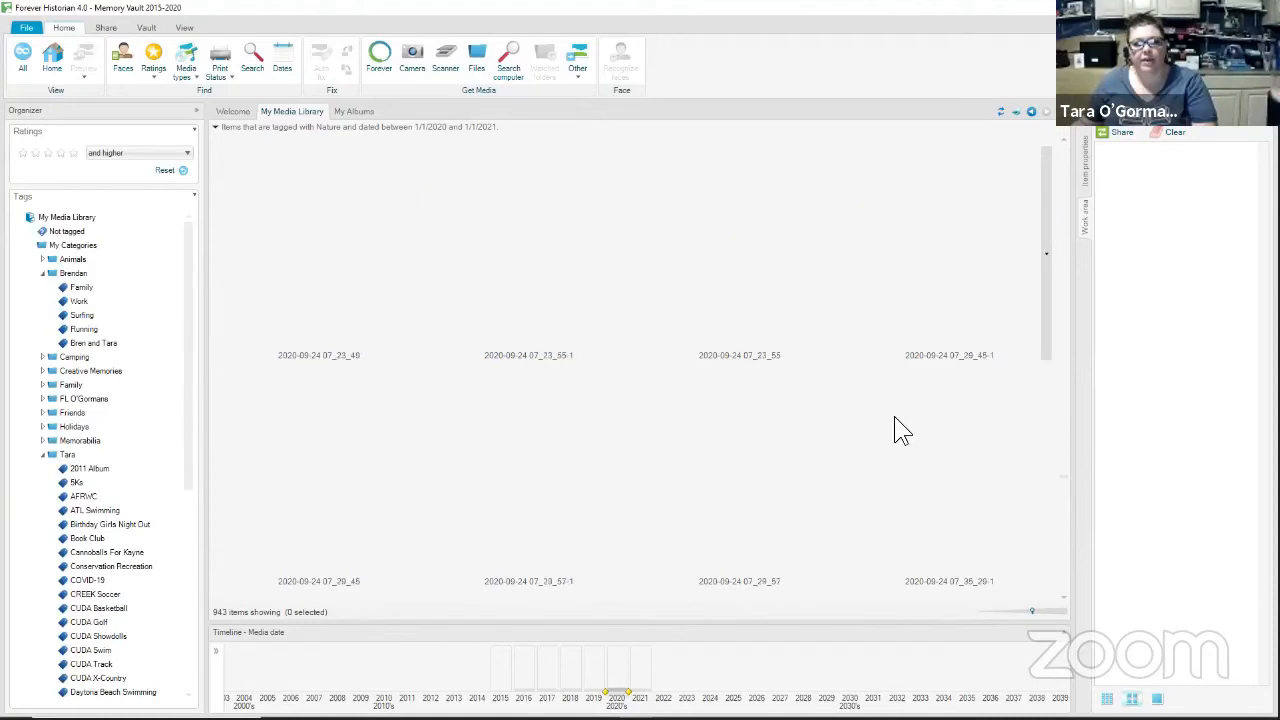
pyautogui.scroll(-3, 894, 416)
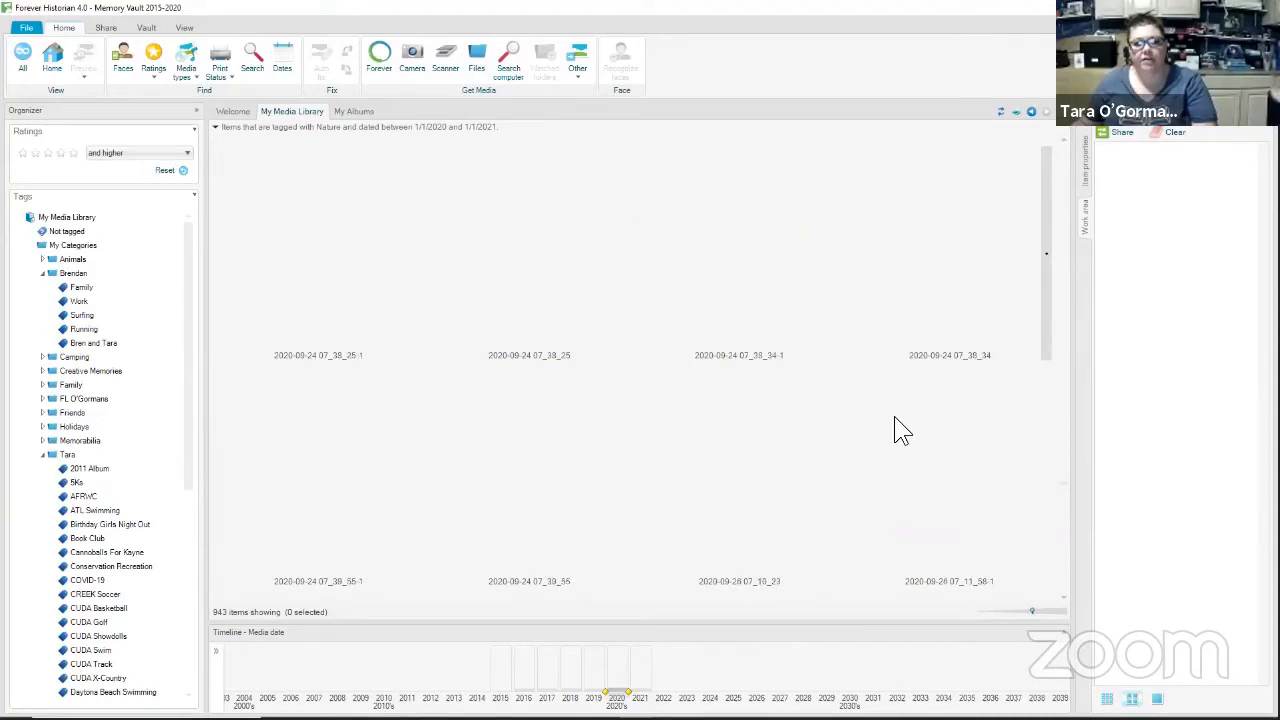
pyautogui.scroll(-3, 894, 416)
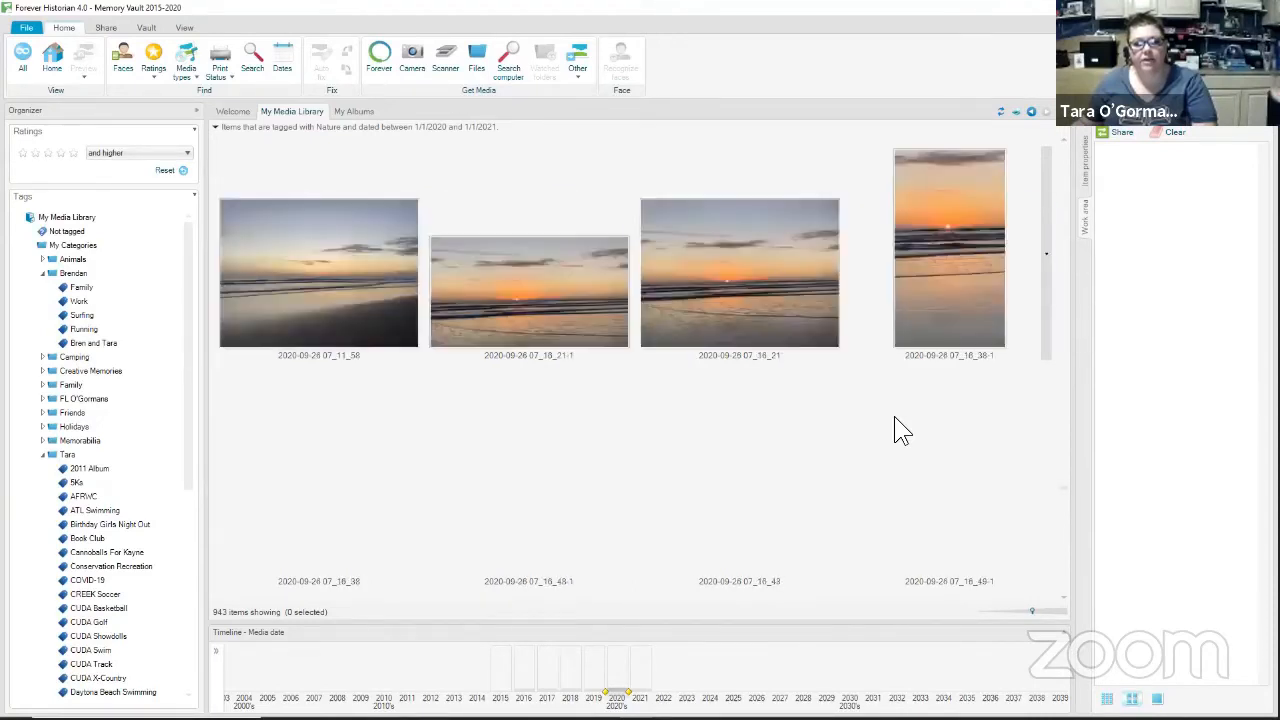
pyautogui.scroll(-3, 894, 416)
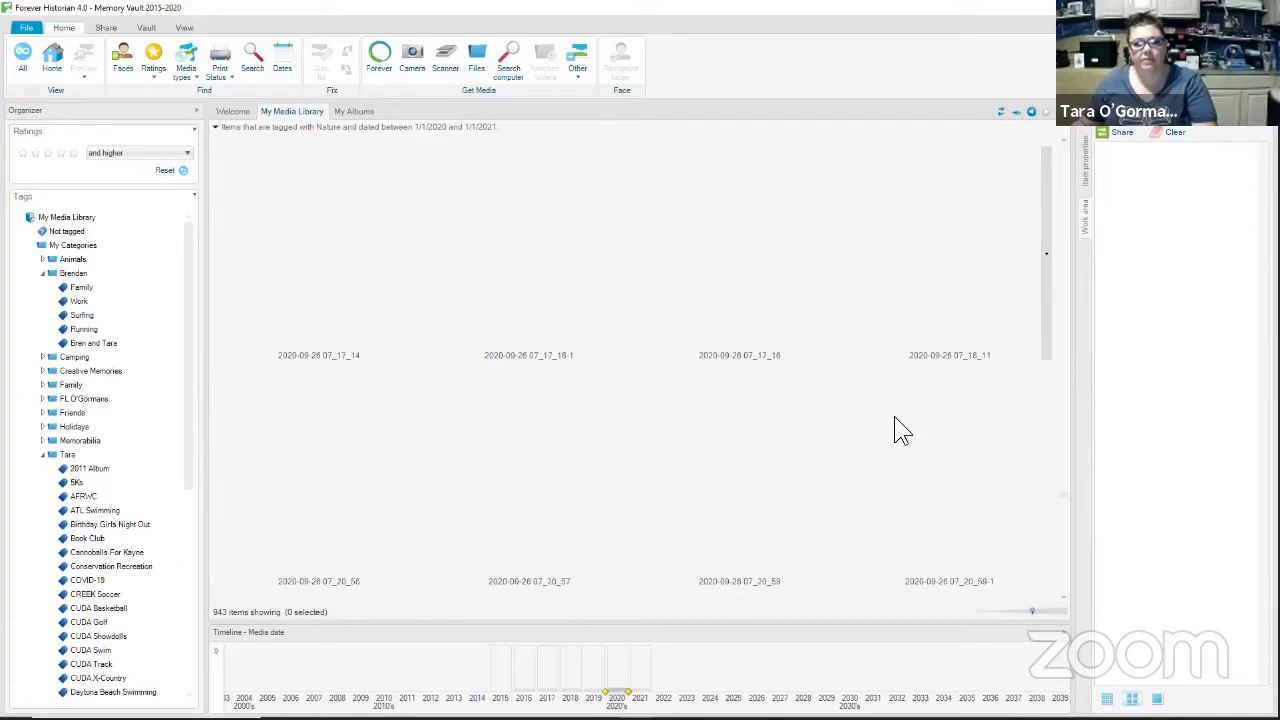
pyautogui.scroll(-3, 894, 416)
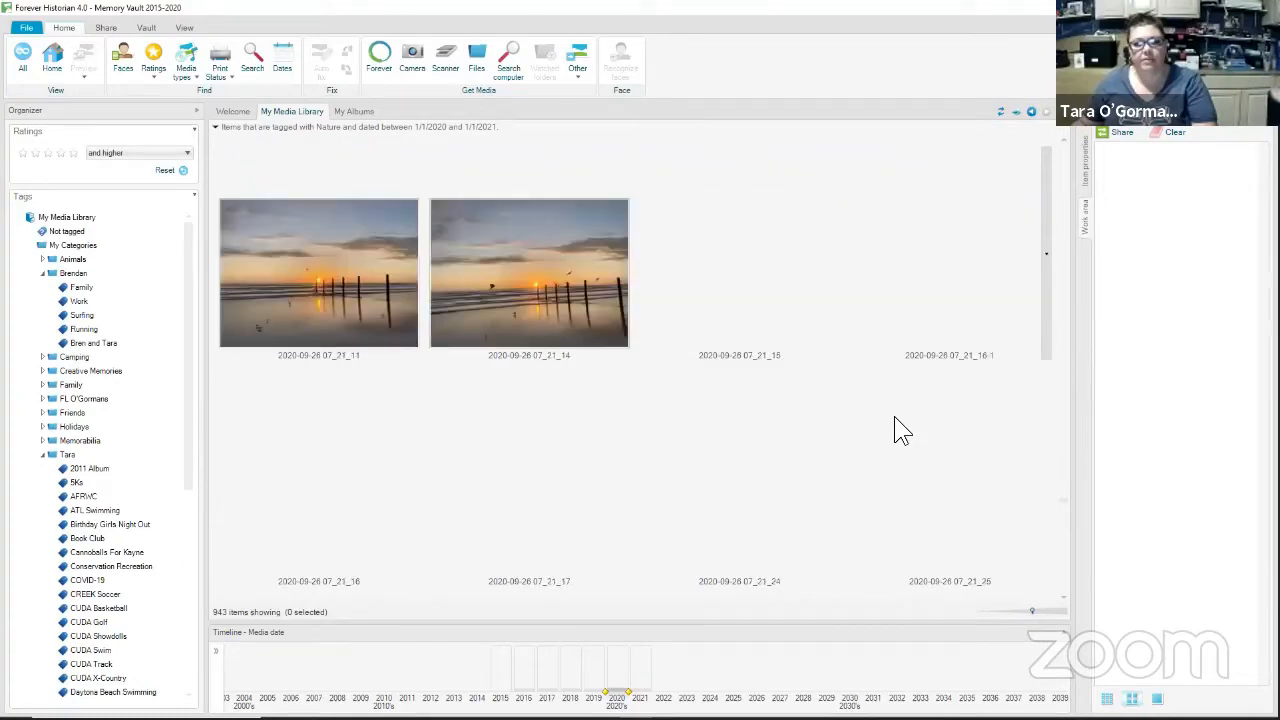
pyautogui.scroll(-3, 894, 416)
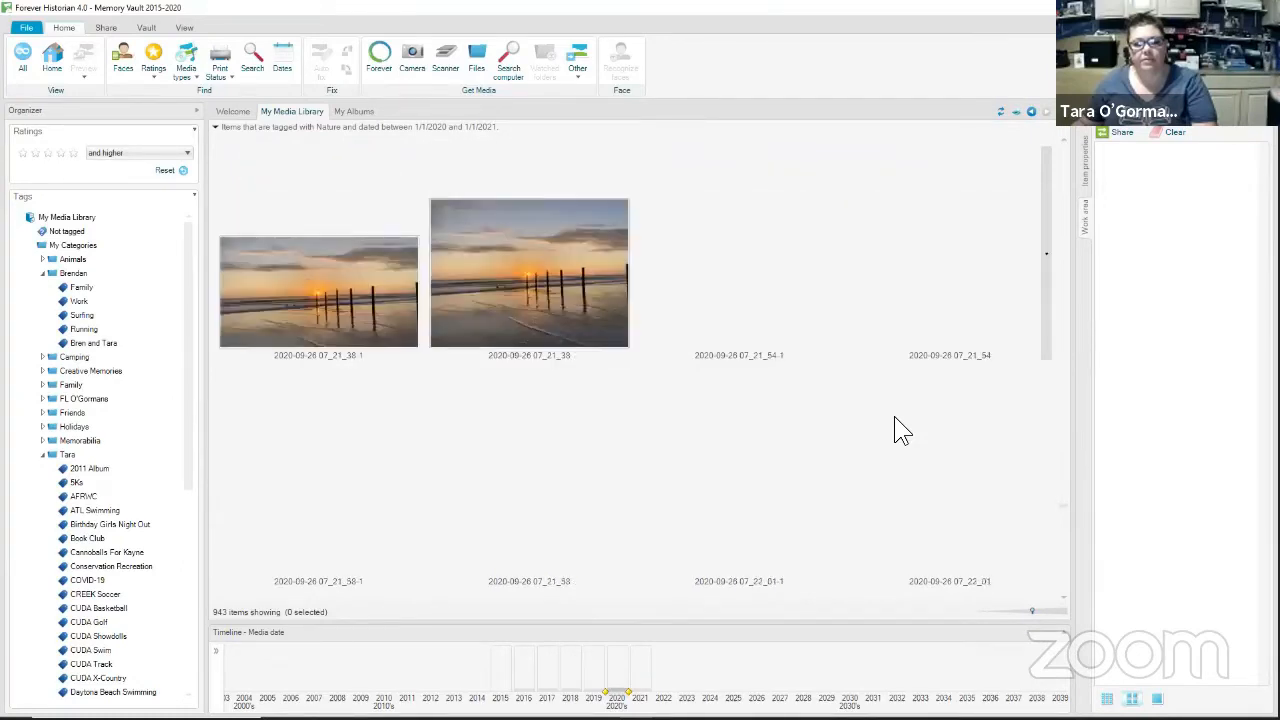
pyautogui.scroll(-3, 894, 416)
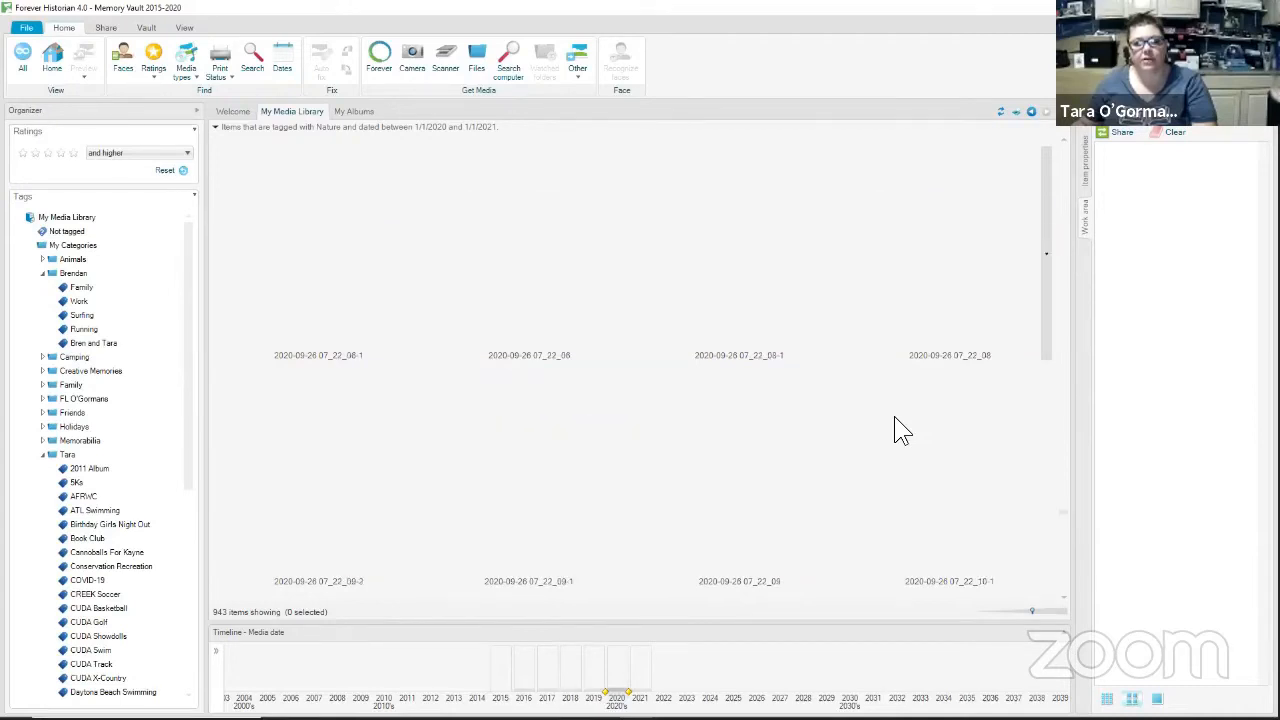
pyautogui.scroll(-3, 894, 416)
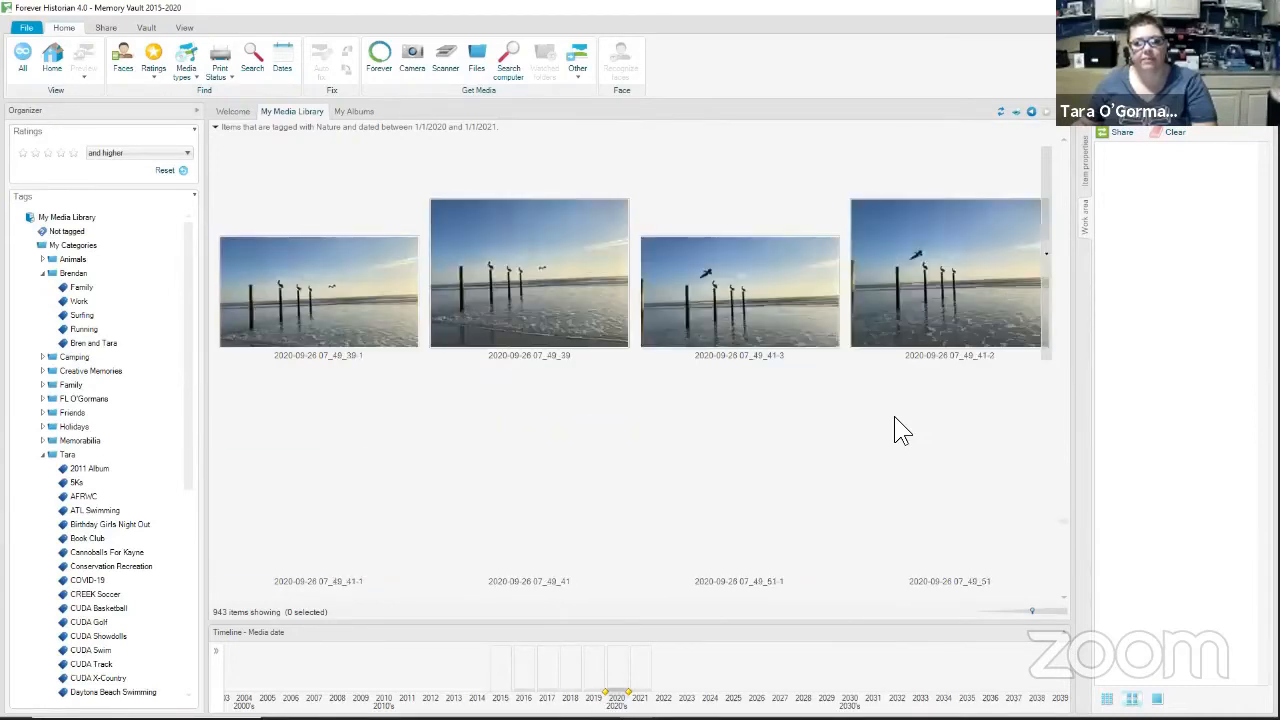
pyautogui.scroll(-3, 894, 416)
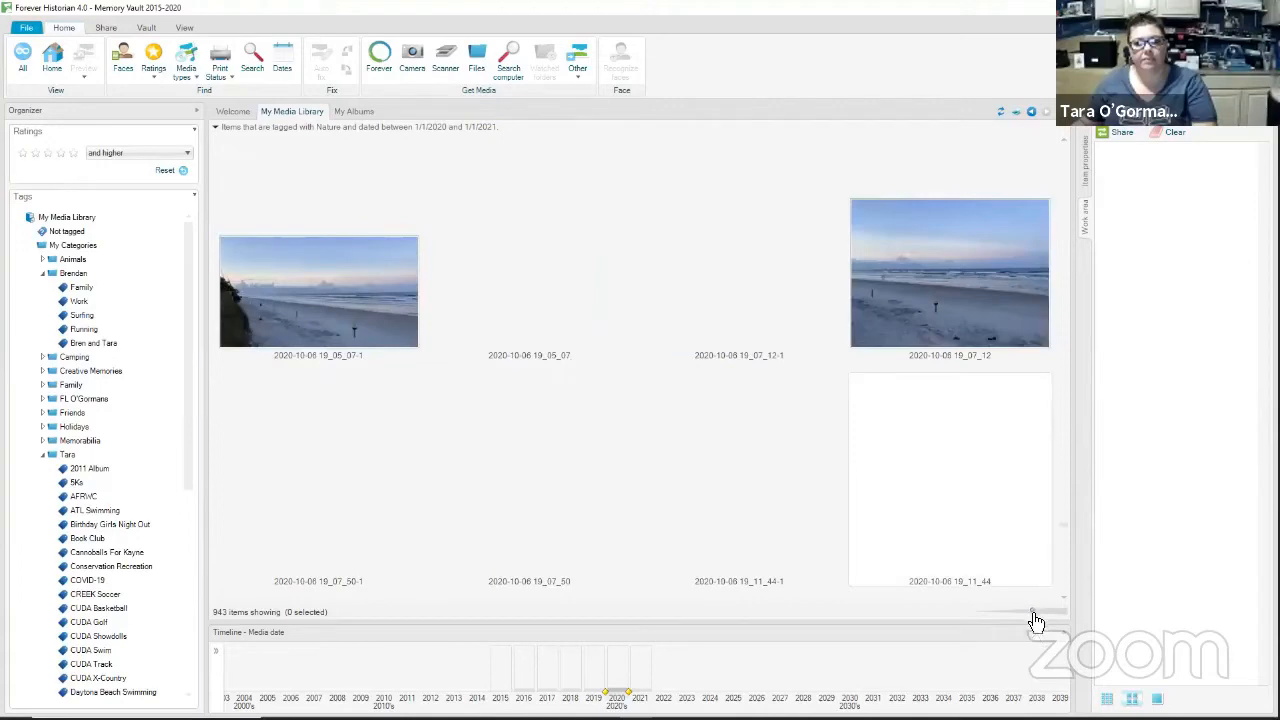
# Shrink the library thumbnails to show more photos at once and go back to the Nature photos from mid-August 2020
pyautogui.moveTo(1036, 620); pyautogui.dragTo(1022, 620)
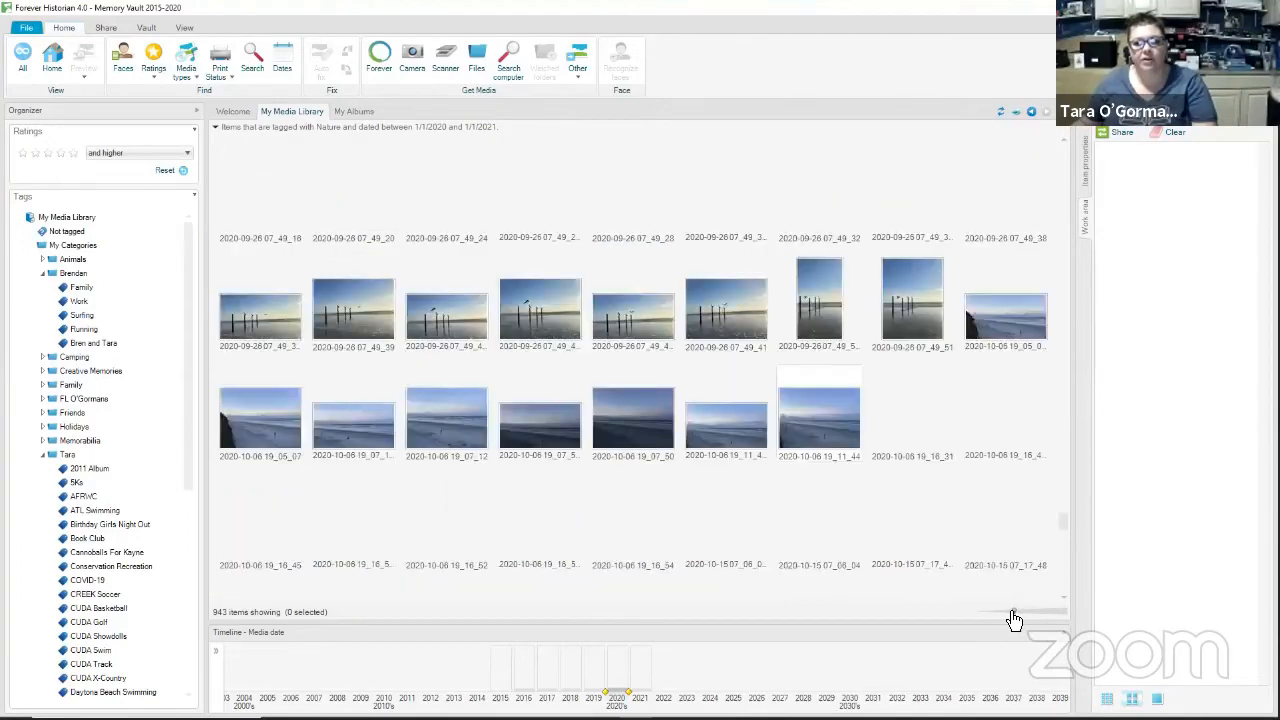
pyautogui.moveTo(1062, 510); pyautogui.dragTo(1062, 530)
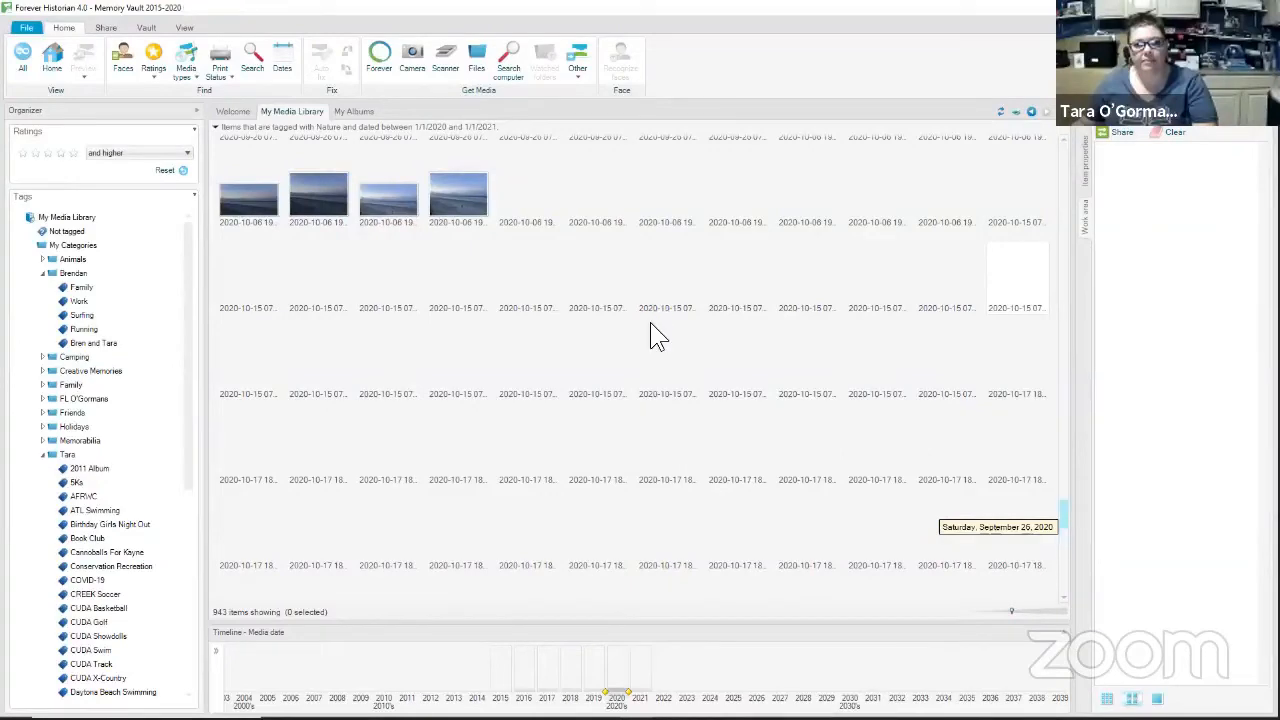
pyautogui.moveTo(1062, 540); pyautogui.dragTo(1088, 350)
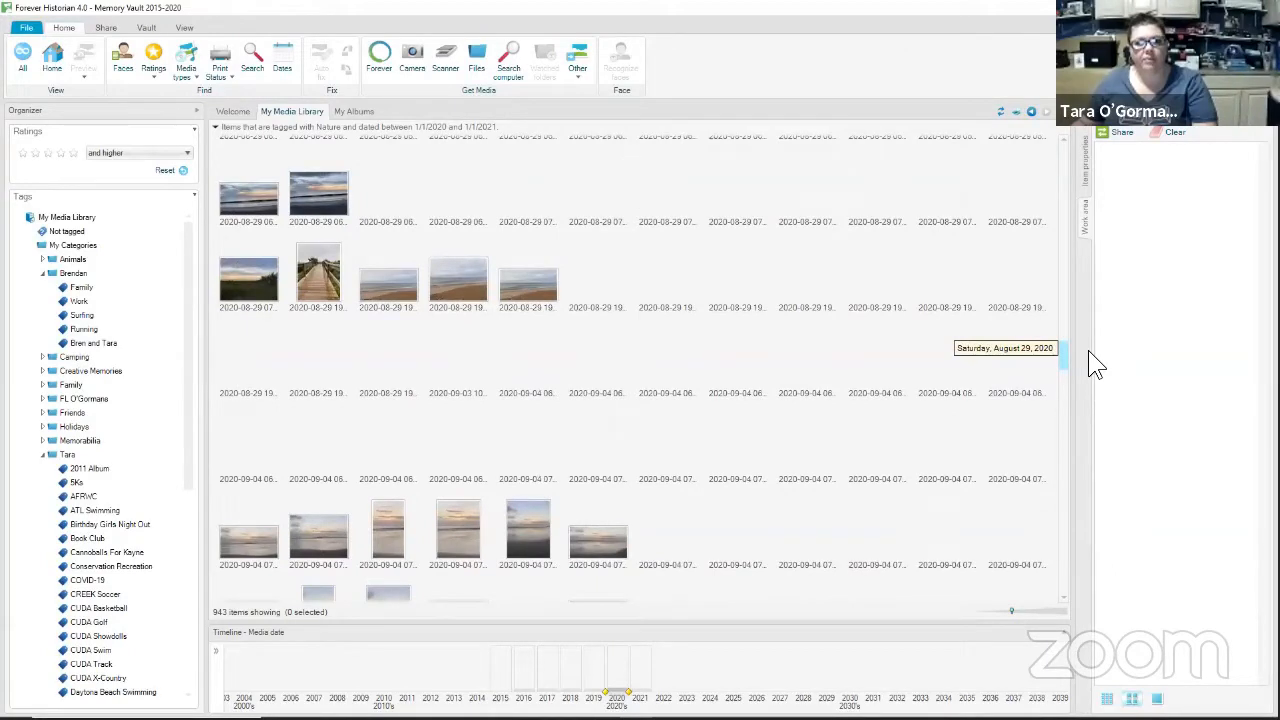
pyautogui.moveTo(1088, 350); pyautogui.dragTo(1094, 278)
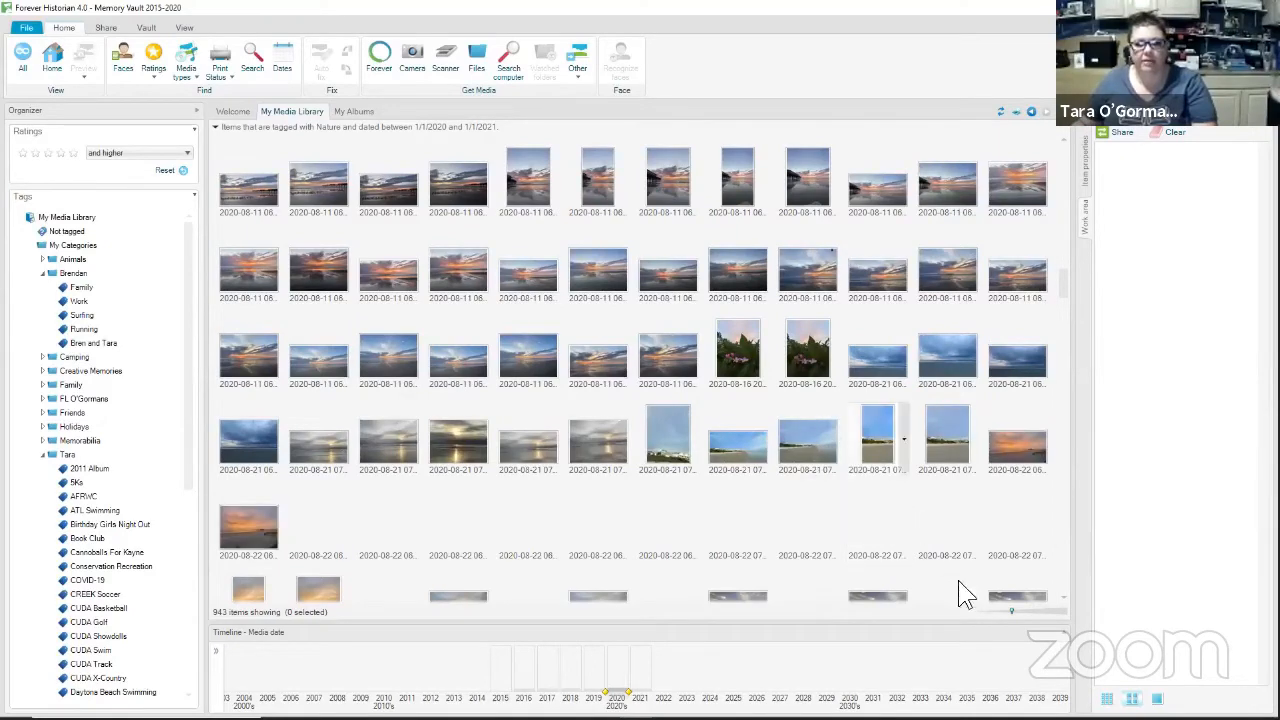
pyautogui.moveTo(1013, 612); pyautogui.dragTo(1034, 613)
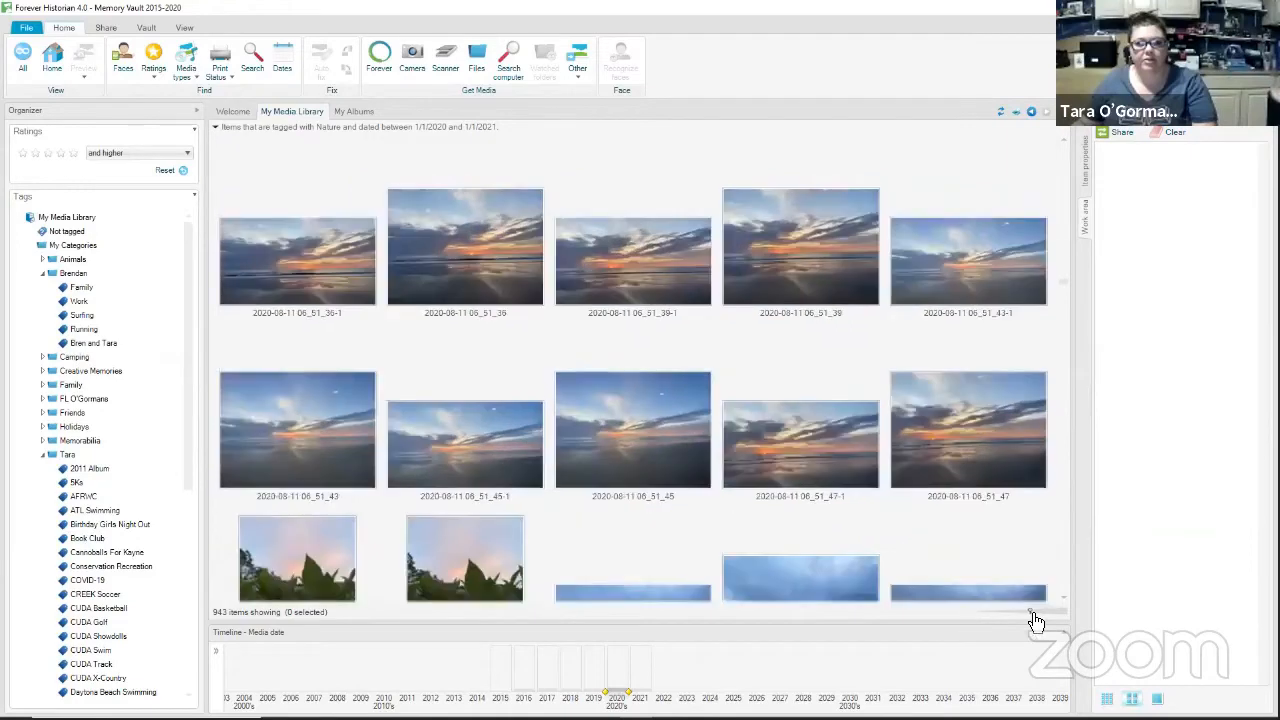
pyautogui.scroll(-3, 1020, 391)
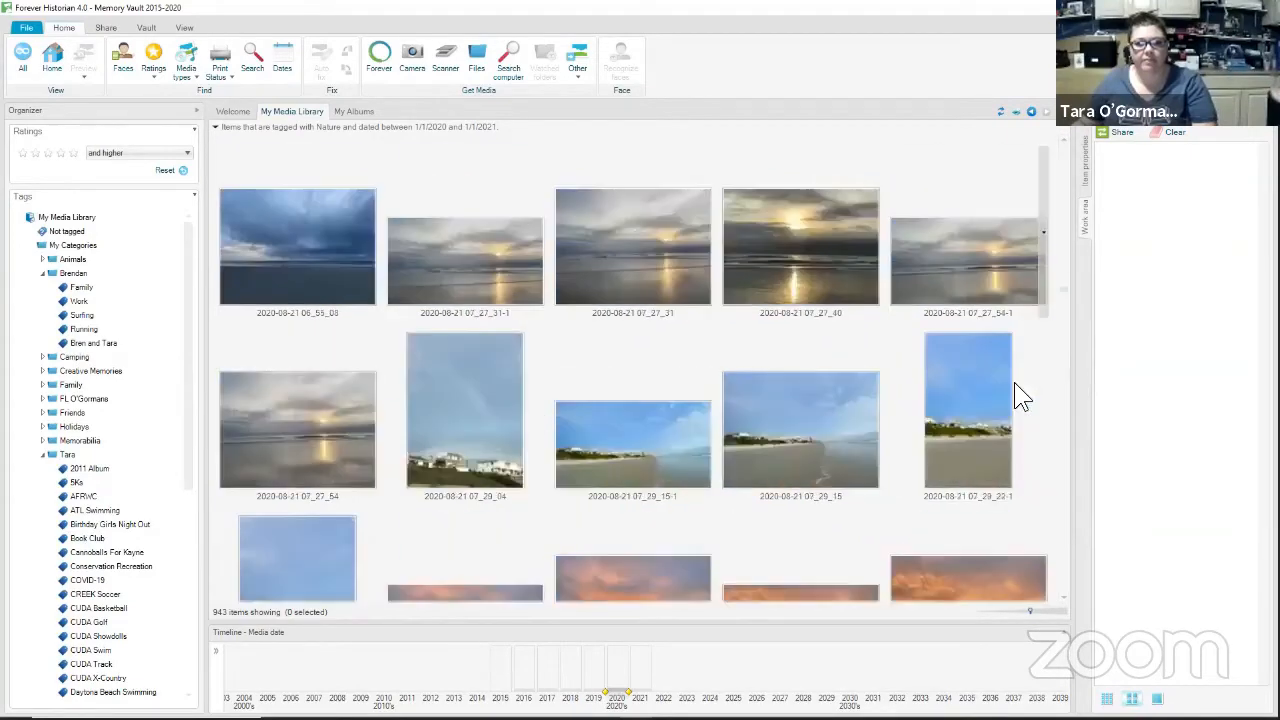
pyautogui.scroll(1, 1014, 382)
pyautogui.doubleClick(443, 268)
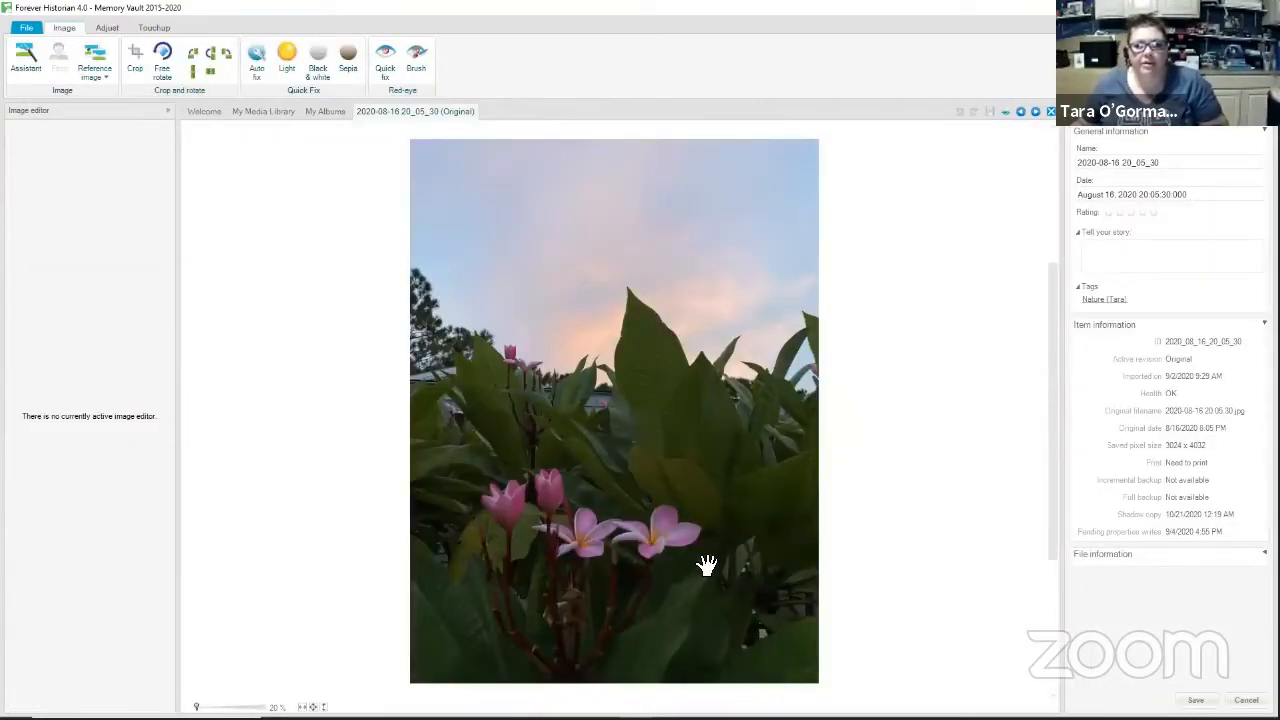
pyautogui.scroll(2, 706, 565)
pyautogui.scroll(-4, 706, 565)
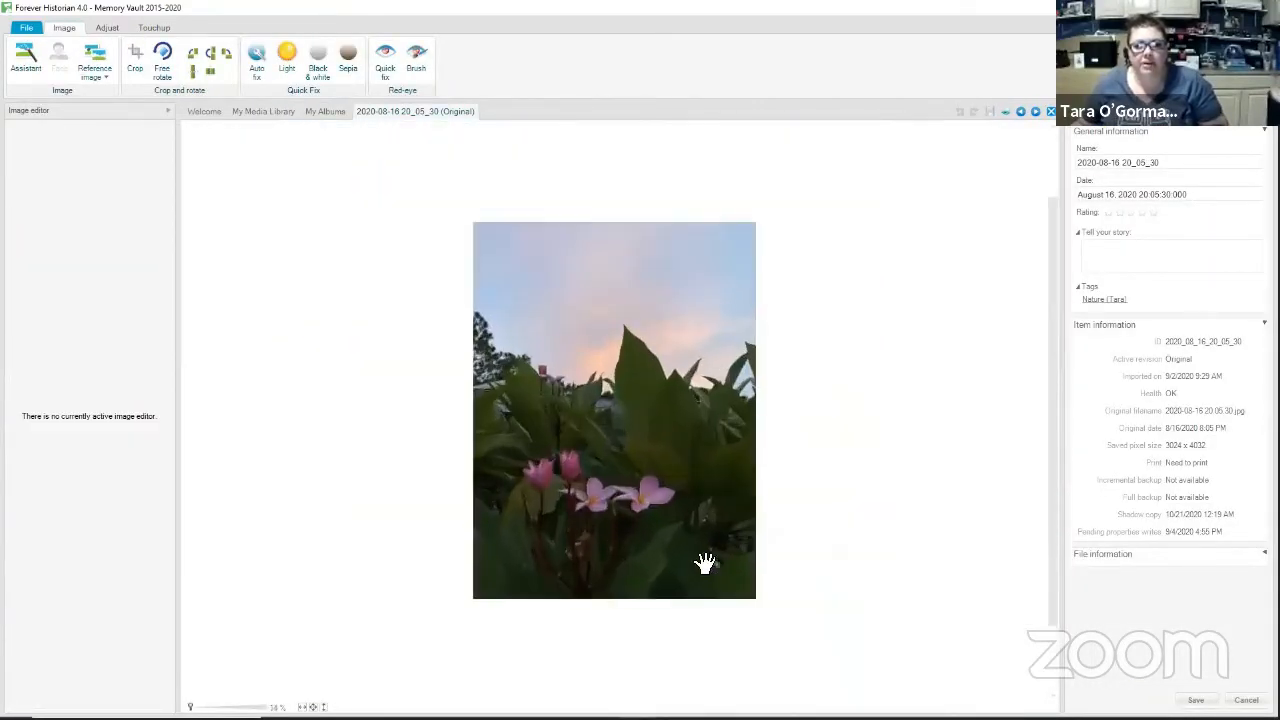
pyautogui.scroll(1, 706, 565)
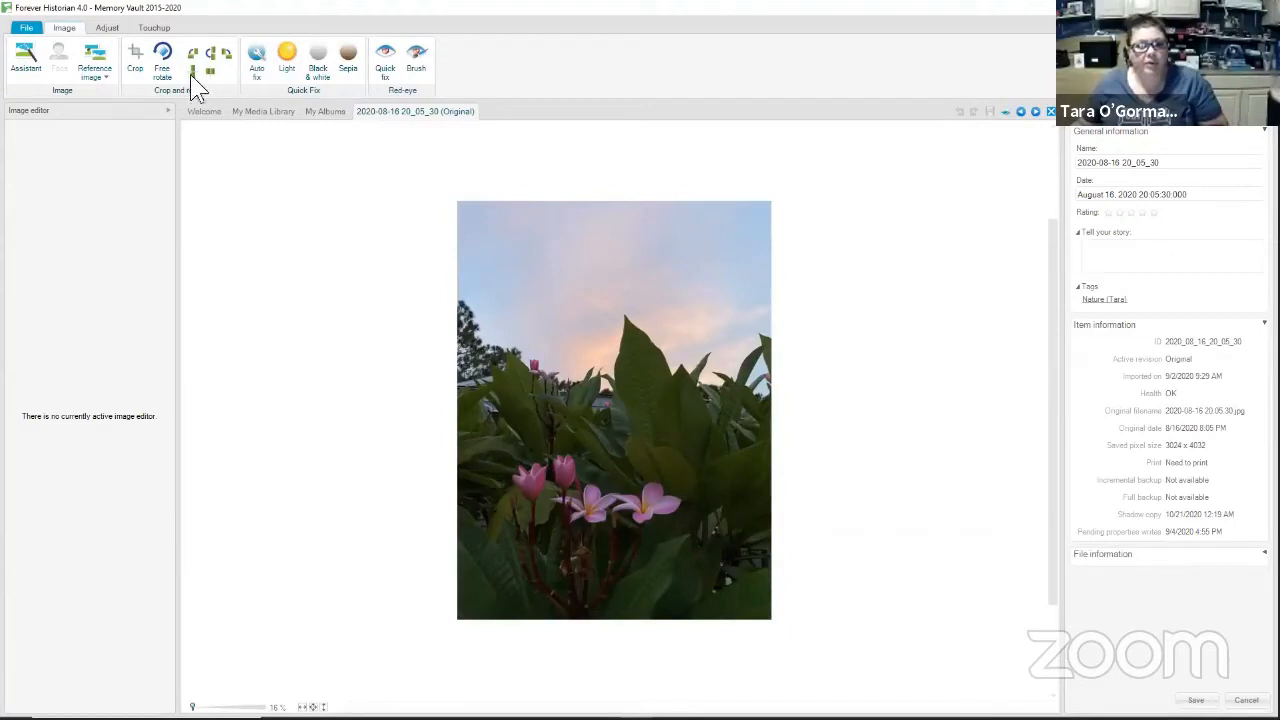
# Compare the Auto fix previews on the flower photo, apply Std. auto color, and undo that fix
pyautogui.click(257, 70)
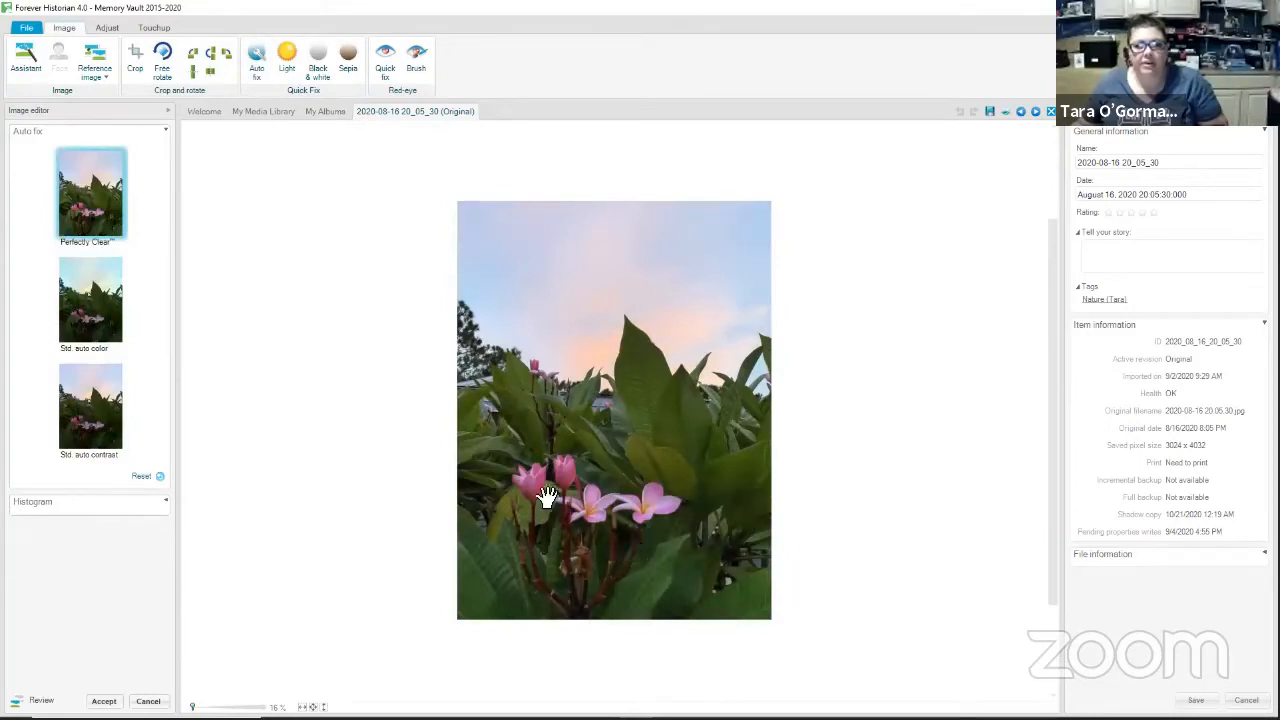
pyautogui.click(41, 700)
pyautogui.click(41, 700)
pyautogui.click(41, 700)
pyautogui.click(97, 312)
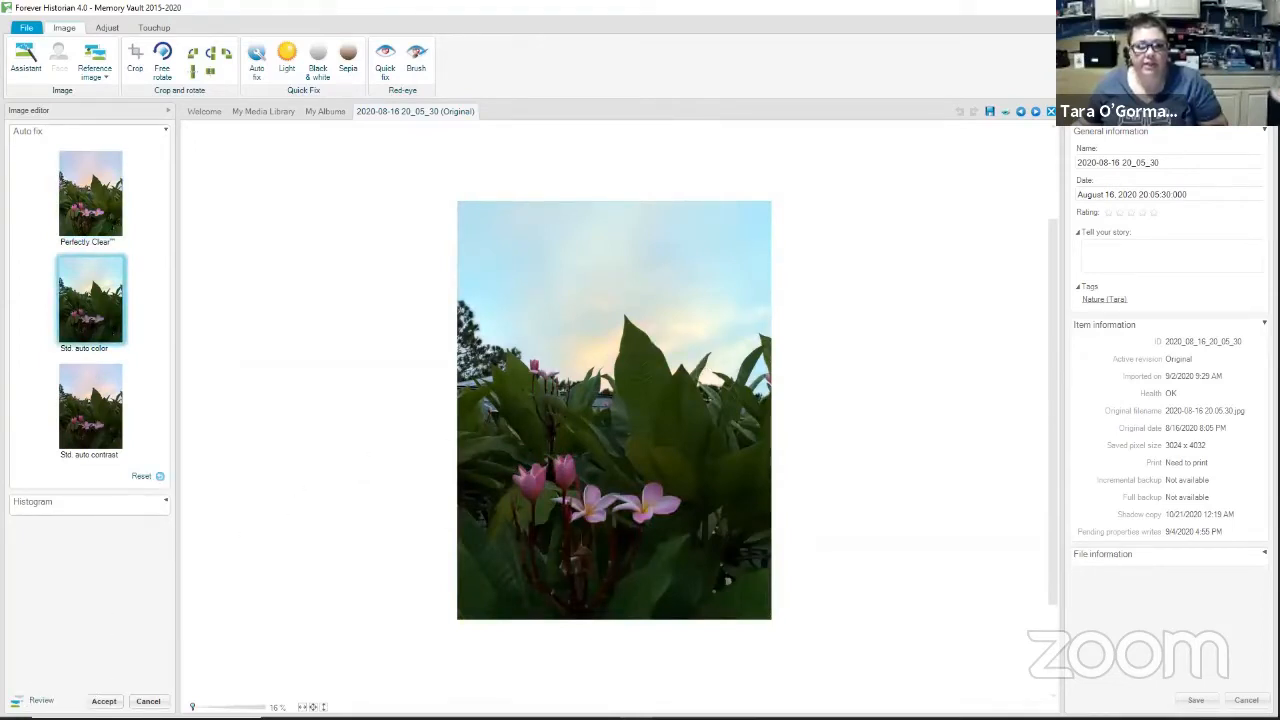
pyautogui.click(104, 701)
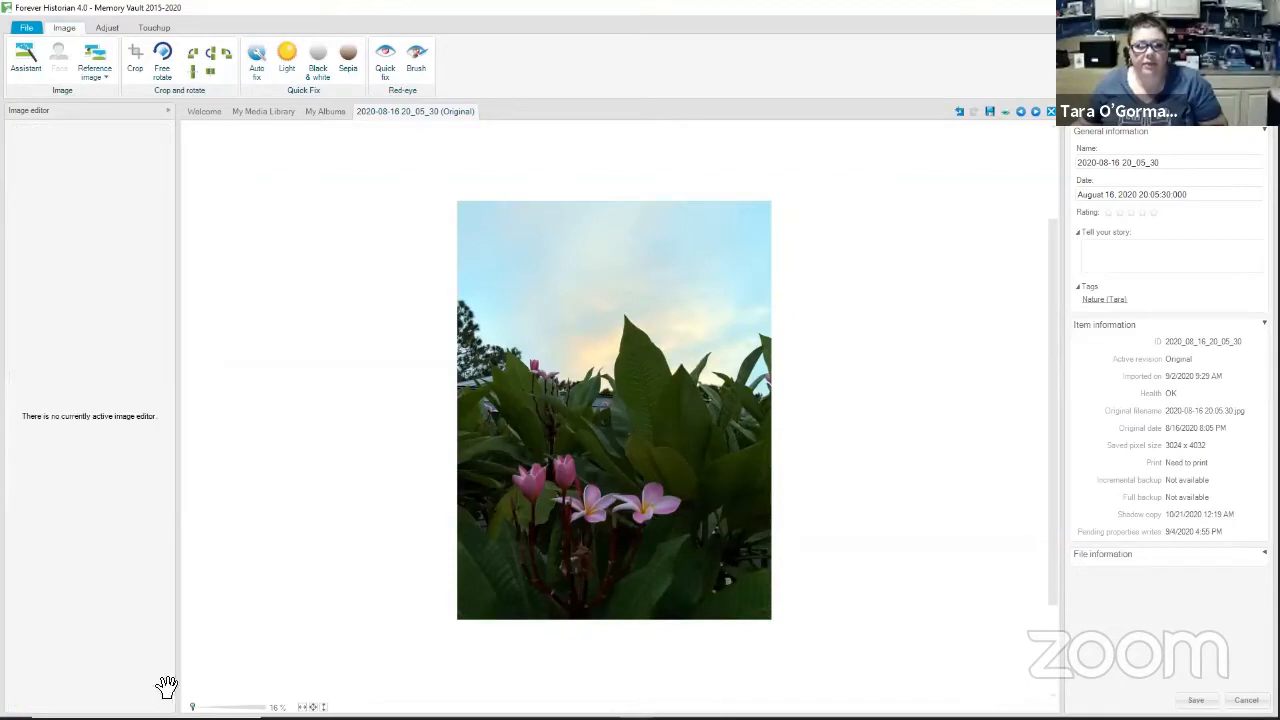
pyautogui.click(958, 112)
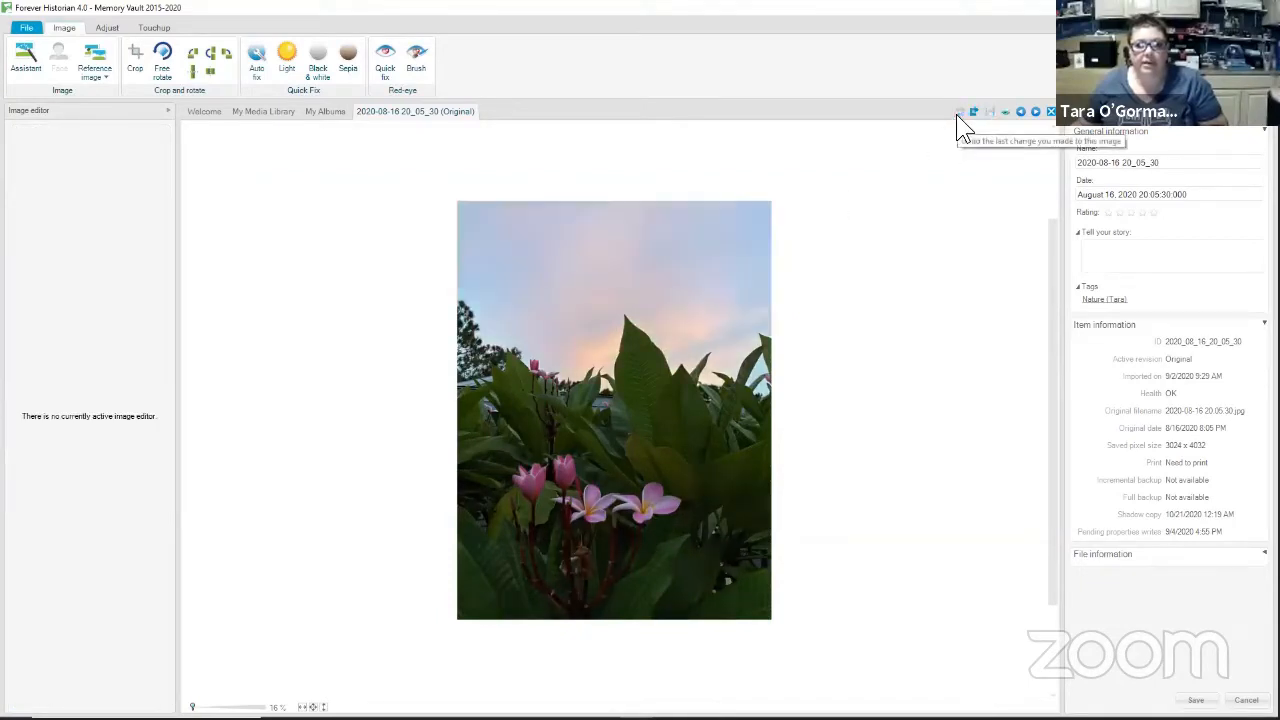
# Try the Std. auto contrast version of Auto fix on the flower photo
pyautogui.click(258, 60)
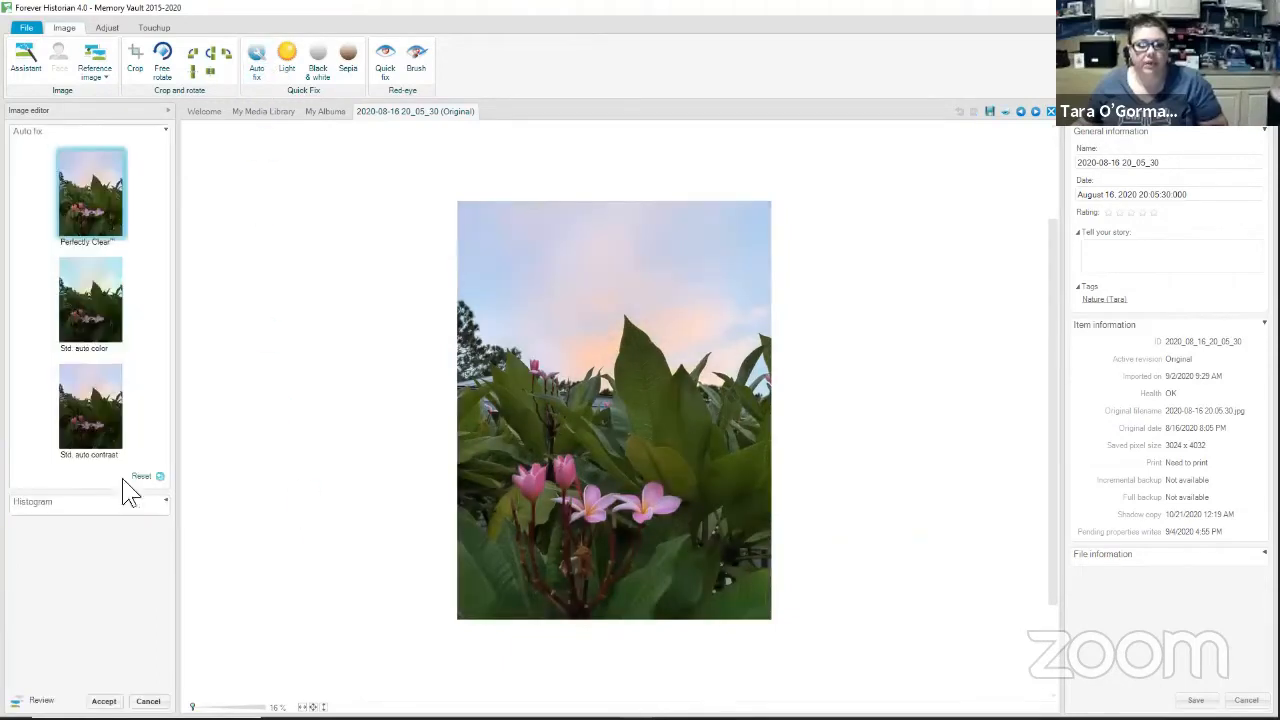
pyautogui.click(88, 430)
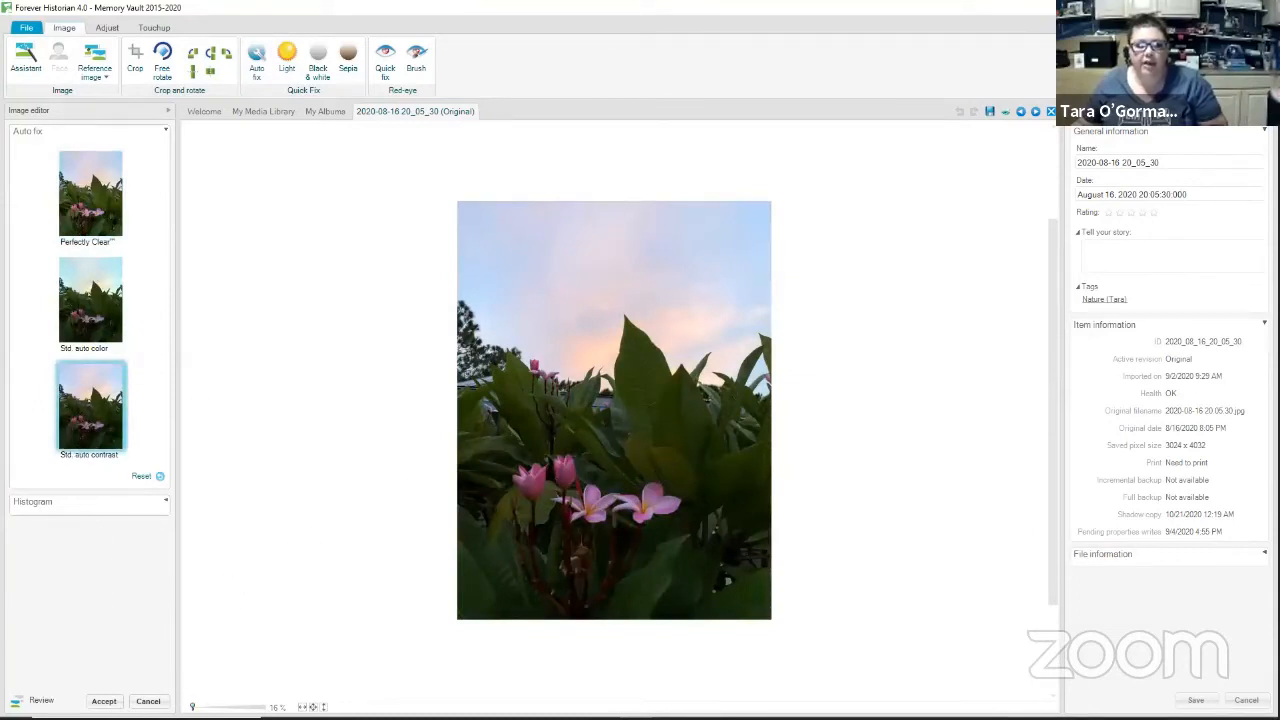
pyautogui.click(104, 701)
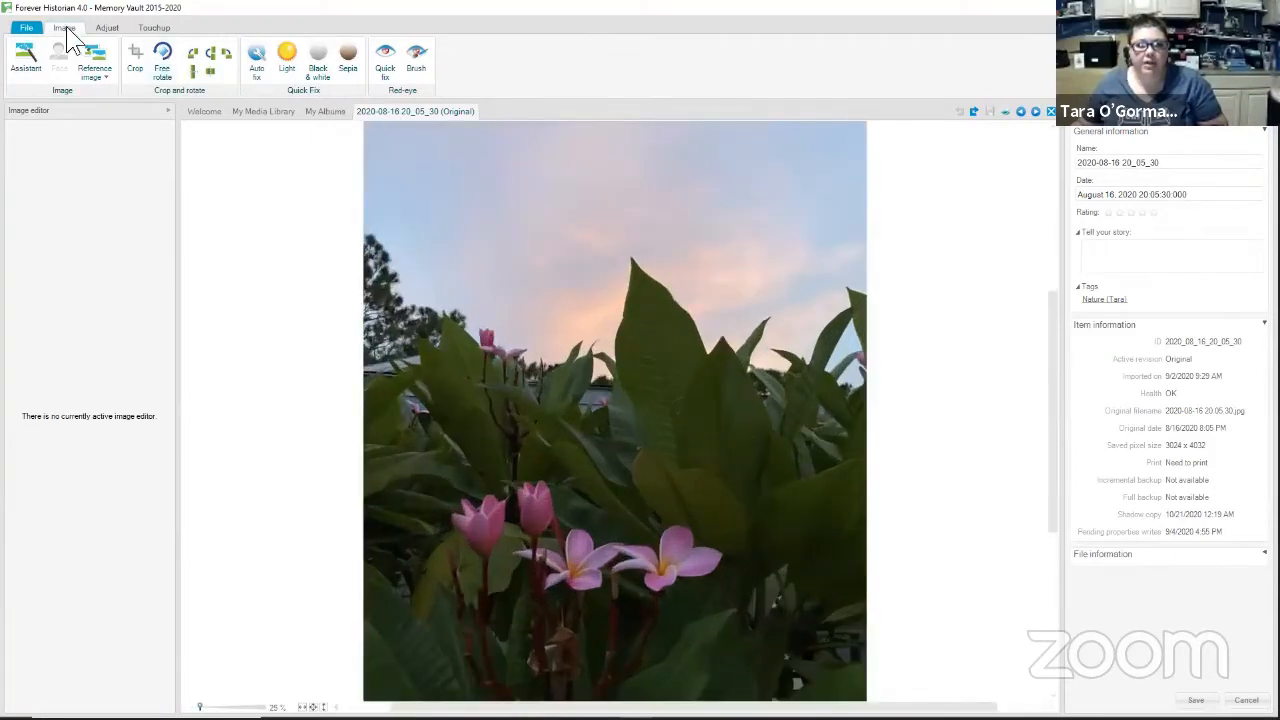
# Brighten the pink flowers with the Lighten touchup brush at amount 3 and diameter 193, and accept the result
pyautogui.click(155, 28)
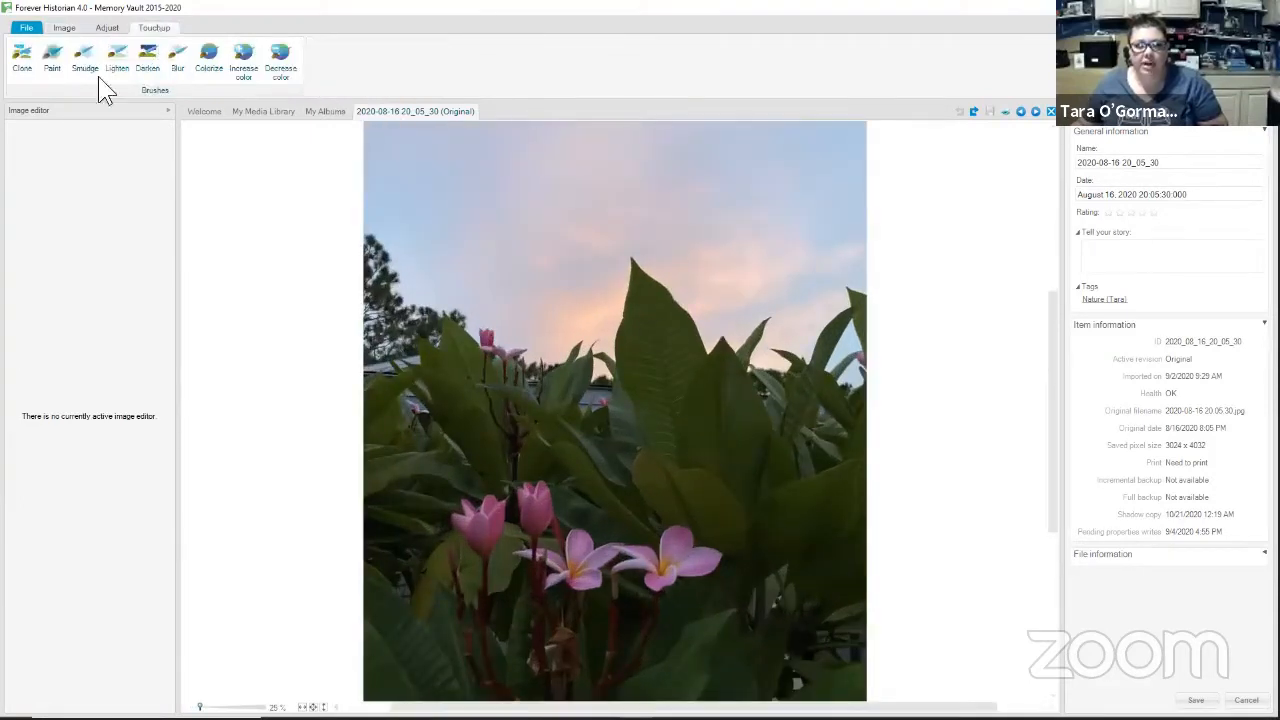
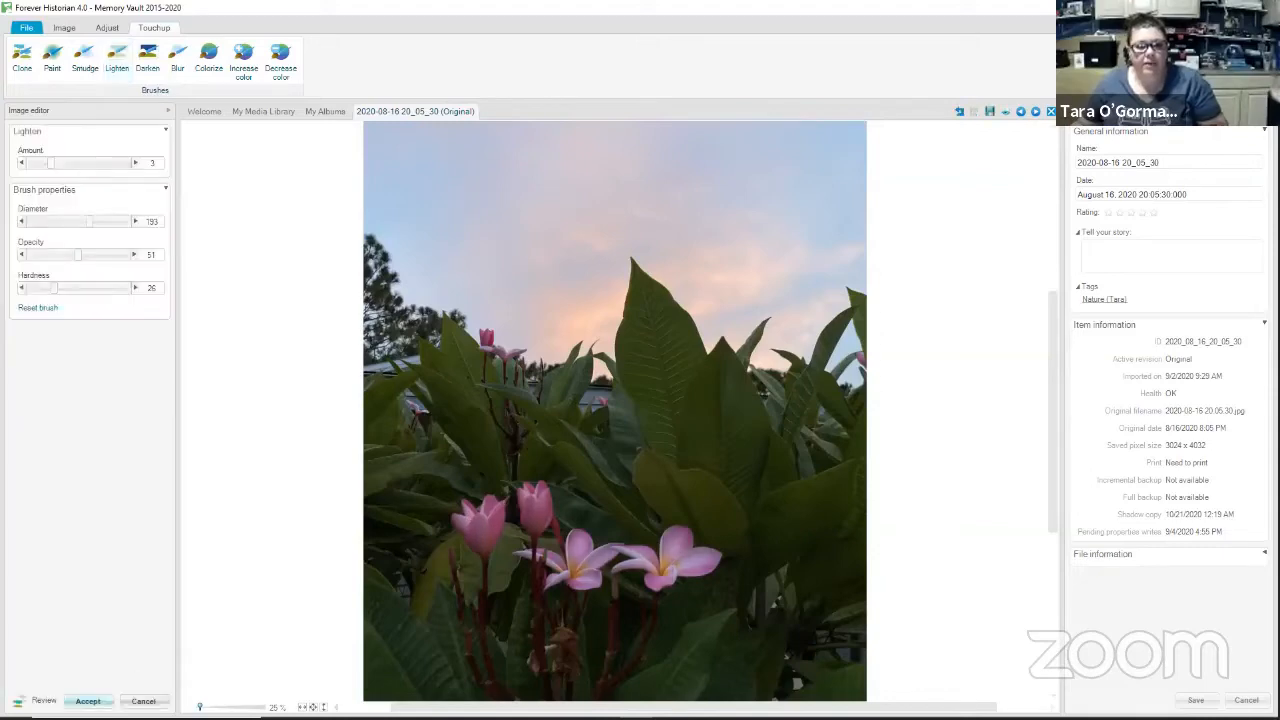
pyautogui.click(88, 700)
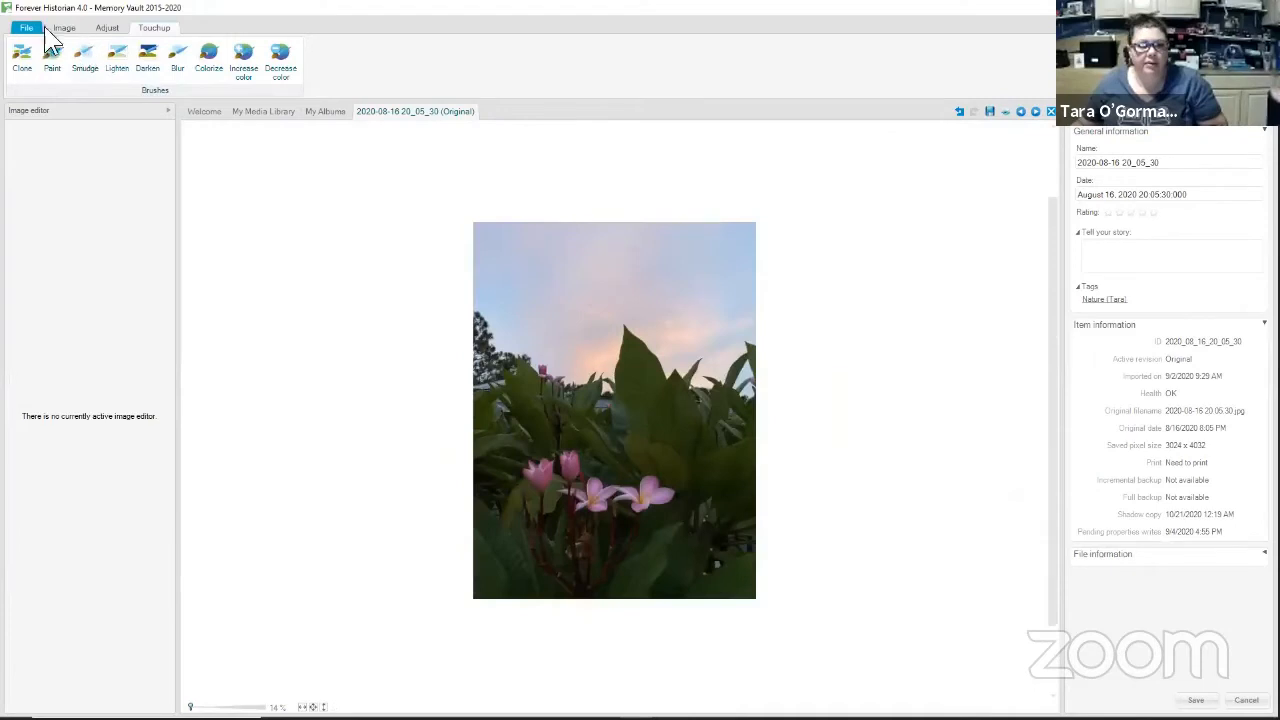
# Set the flower photo's saturation to 42 with the Hue and saturation adjustment, compare it with the unadjusted version, and accept it
pyautogui.click(63, 28)
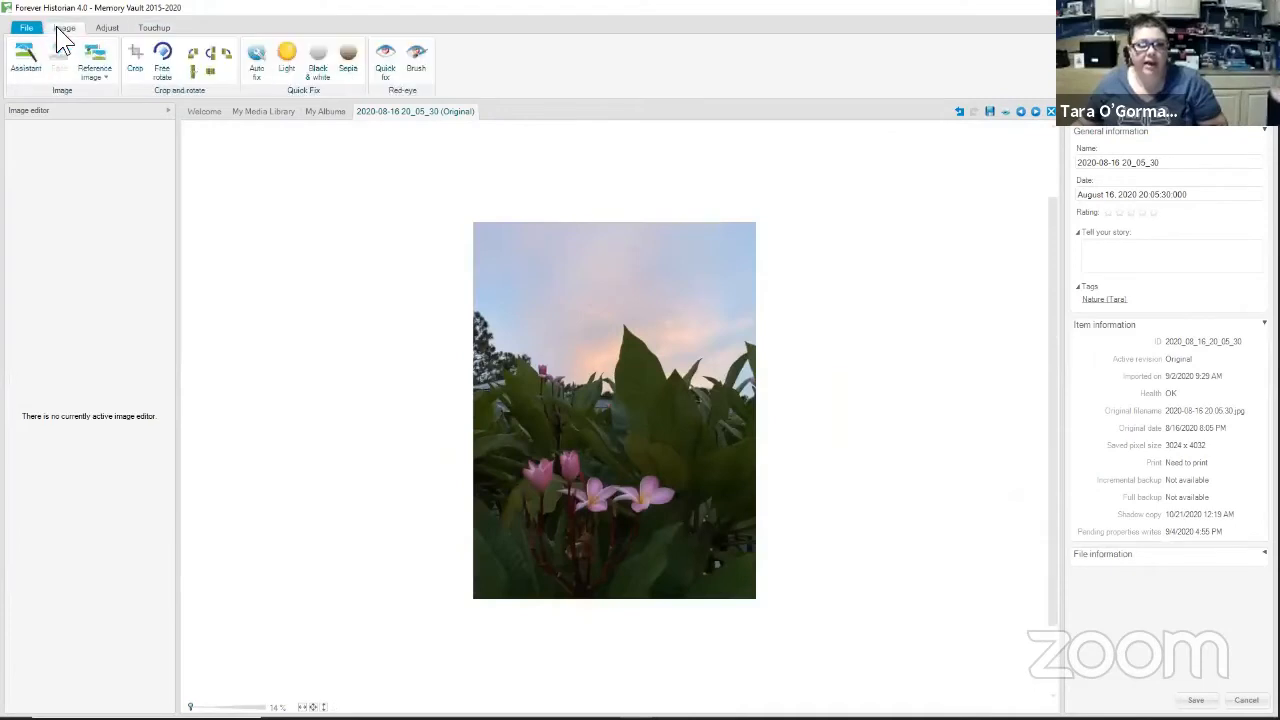
pyautogui.click(107, 31)
pyautogui.click(186, 50)
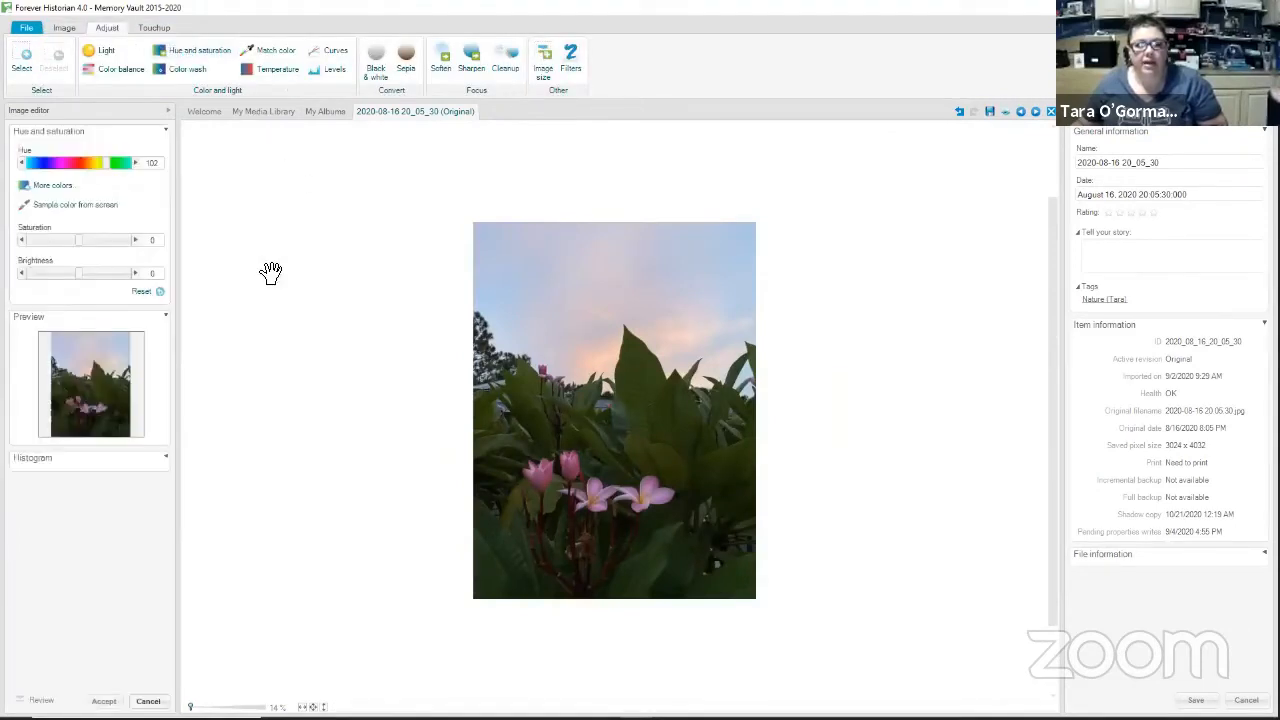
pyautogui.moveTo(80, 250); pyautogui.dragTo(93, 250)
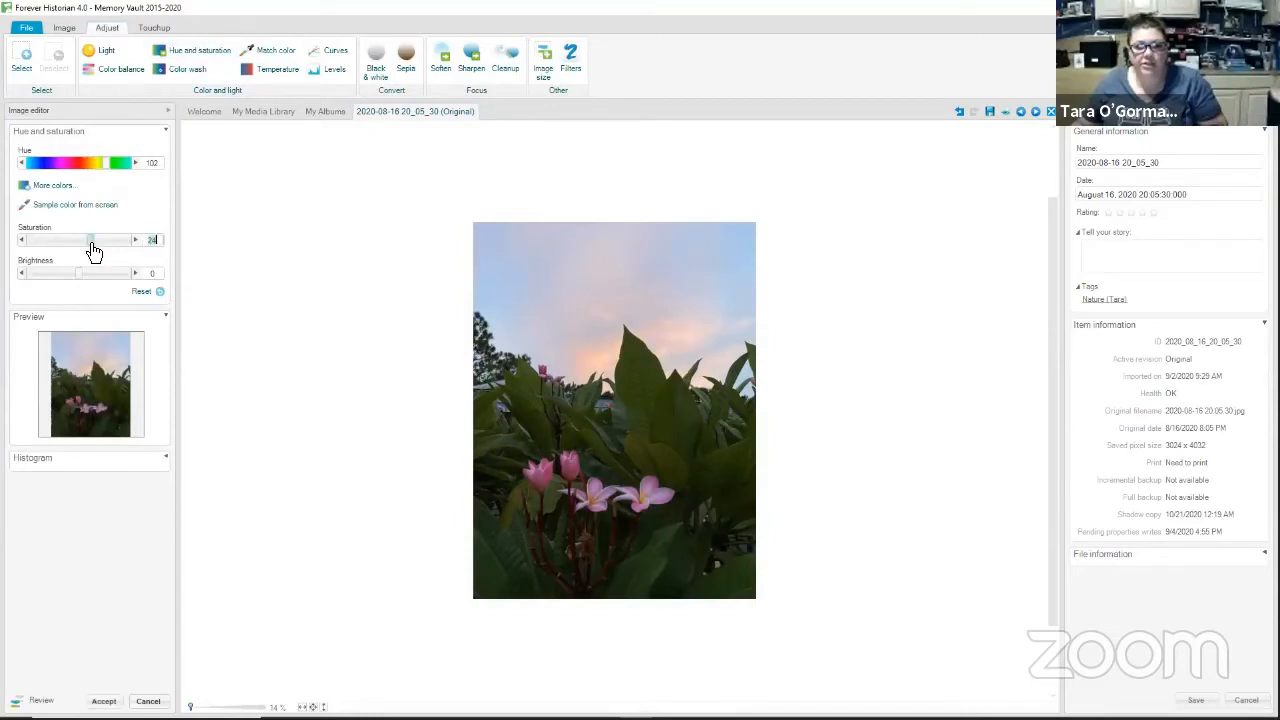
pyautogui.moveTo(93, 250); pyautogui.dragTo(106, 248)
pyautogui.scroll(2, 868, 484)
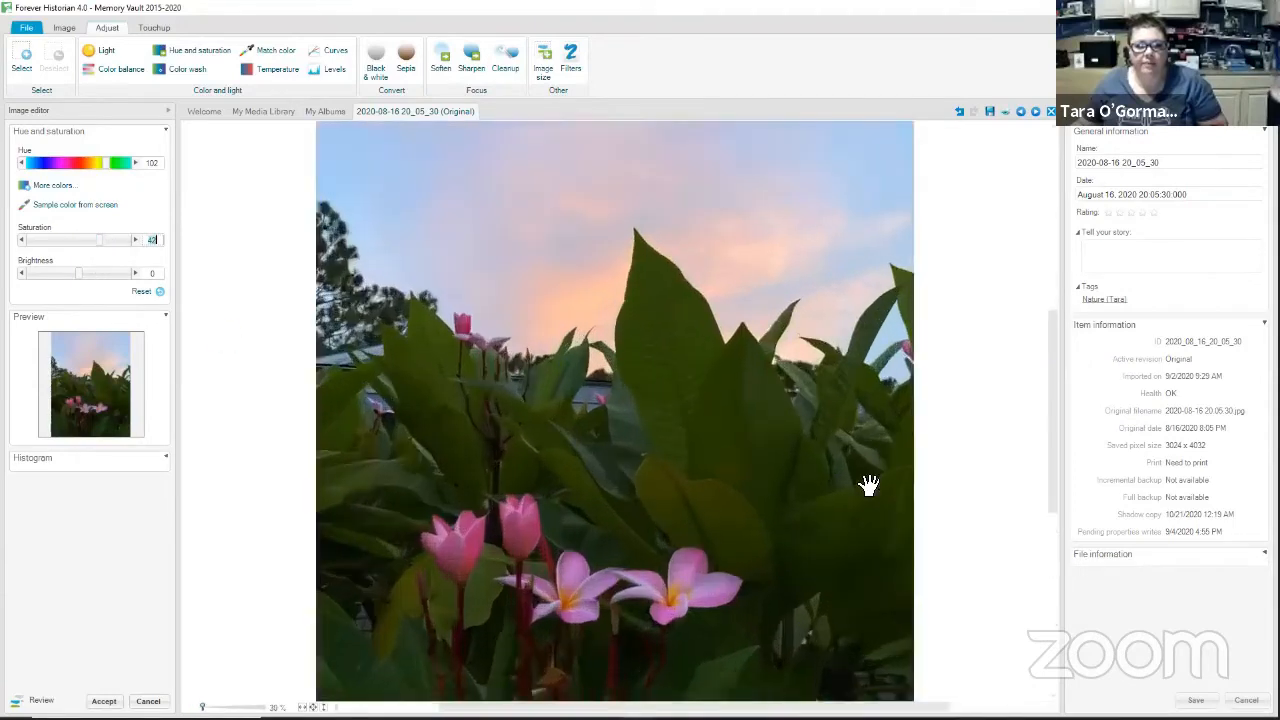
pyautogui.click(40, 701)
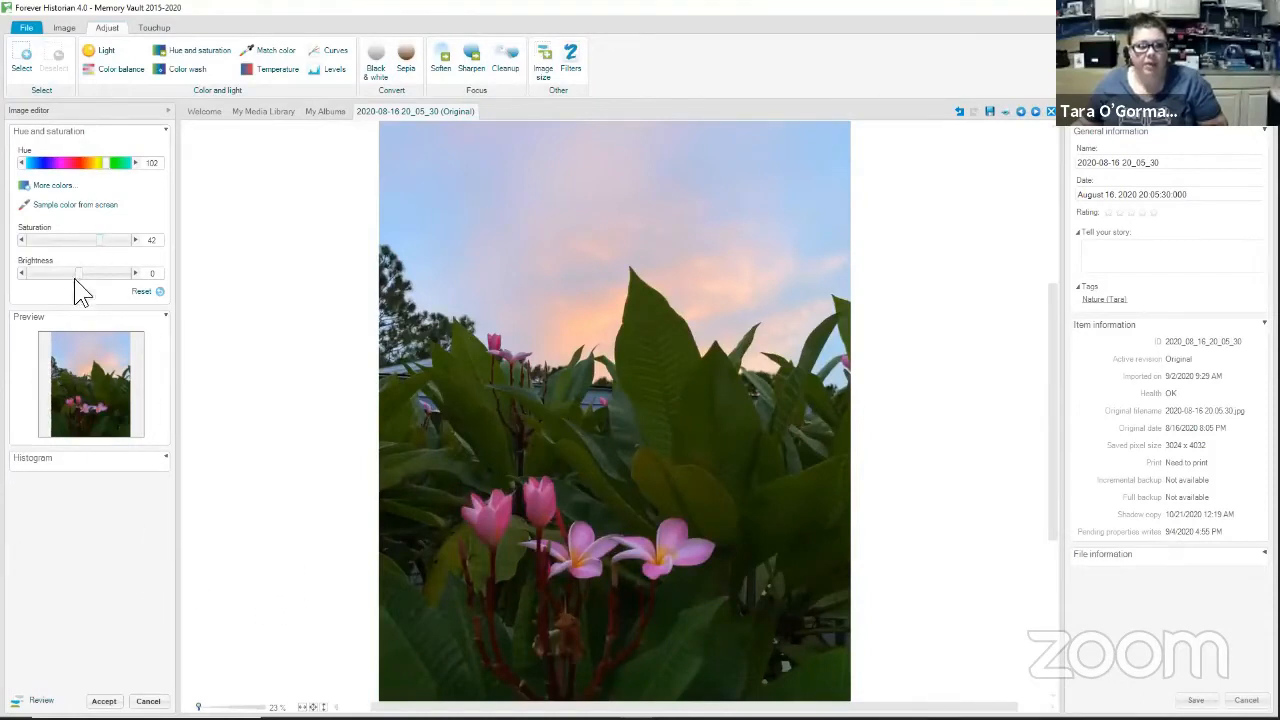
pyautogui.click(104, 701)
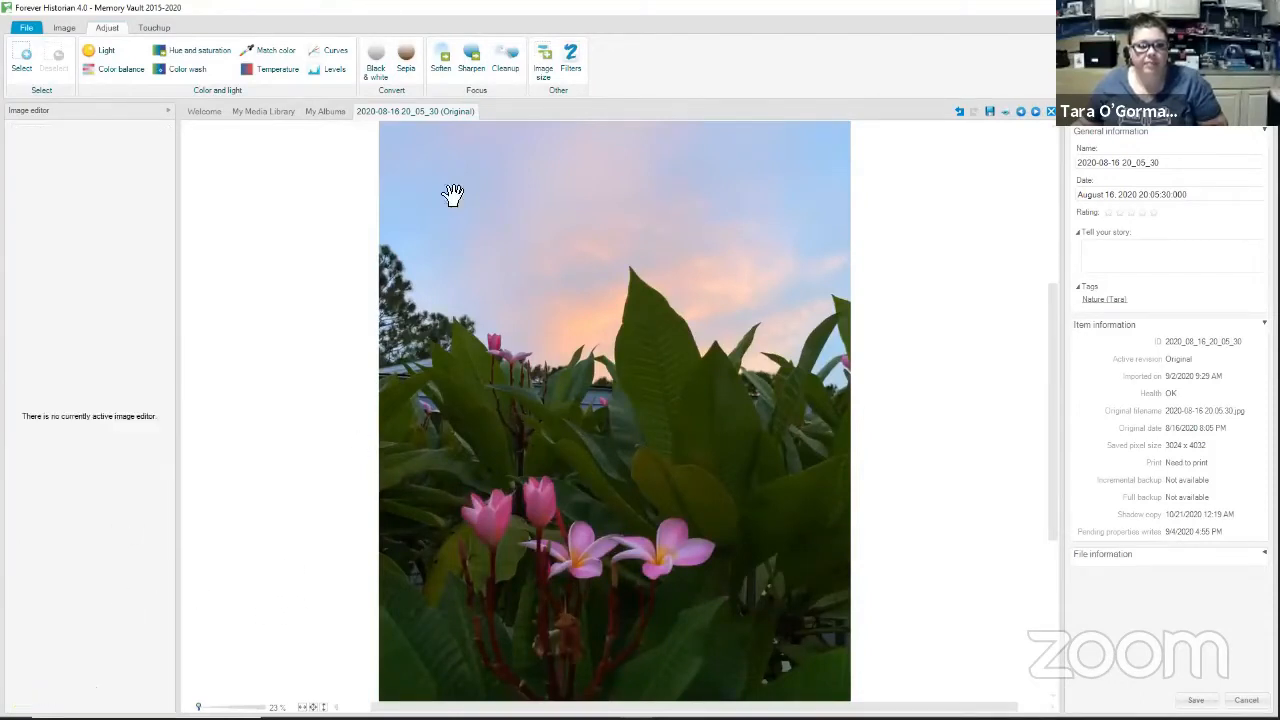
# Apply a Light adjustment to the flower photo with contrast at -23 and shadows at -27
pyautogui.click(100, 52)
pyautogui.moveTo(86, 177); pyautogui.dragTo(63, 176)
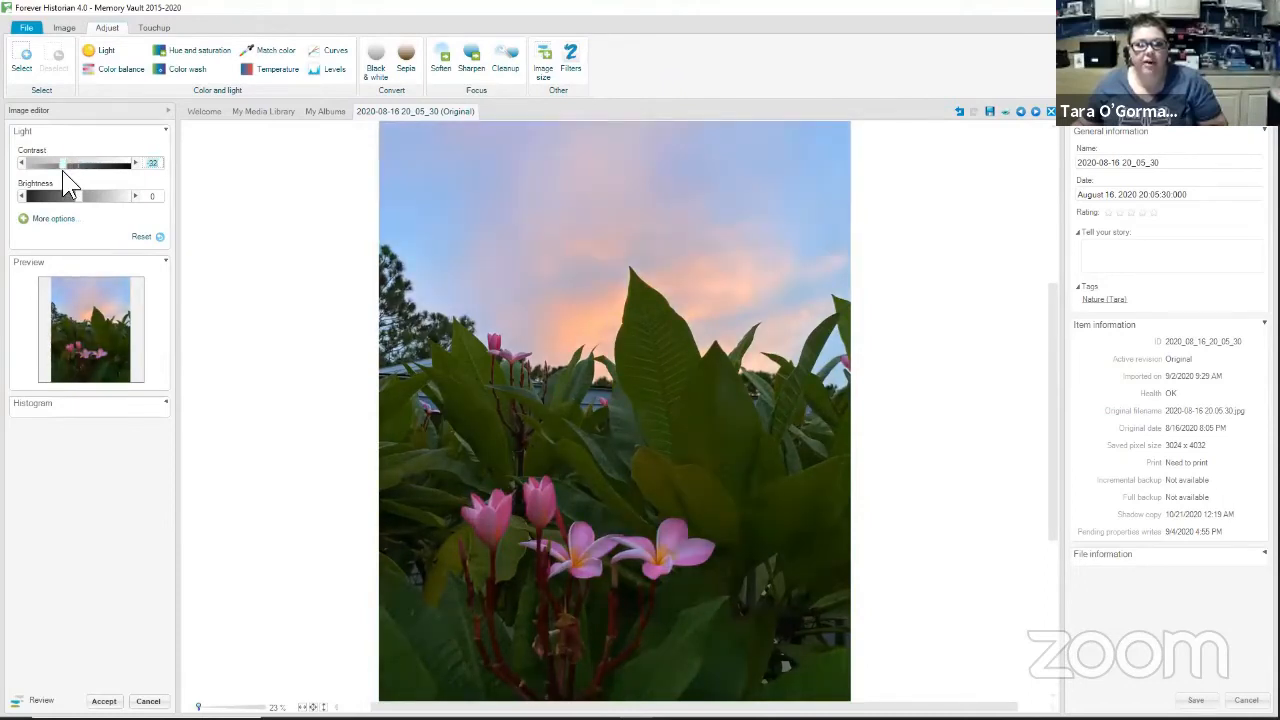
pyautogui.moveTo(60, 164)
pyautogui.mouseDown()
pyautogui.moveTo(103, 171)
pyautogui.moveTo(68, 171)
pyautogui.mouseUp()
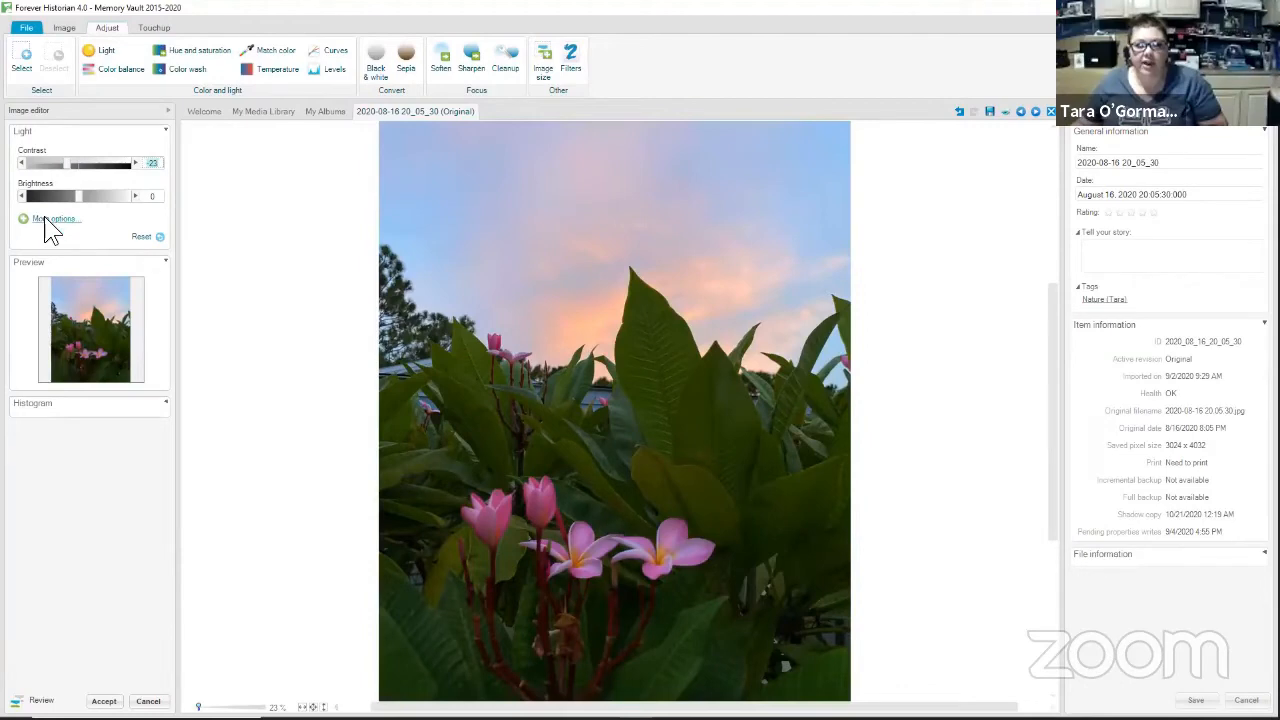
pyautogui.click(50, 220)
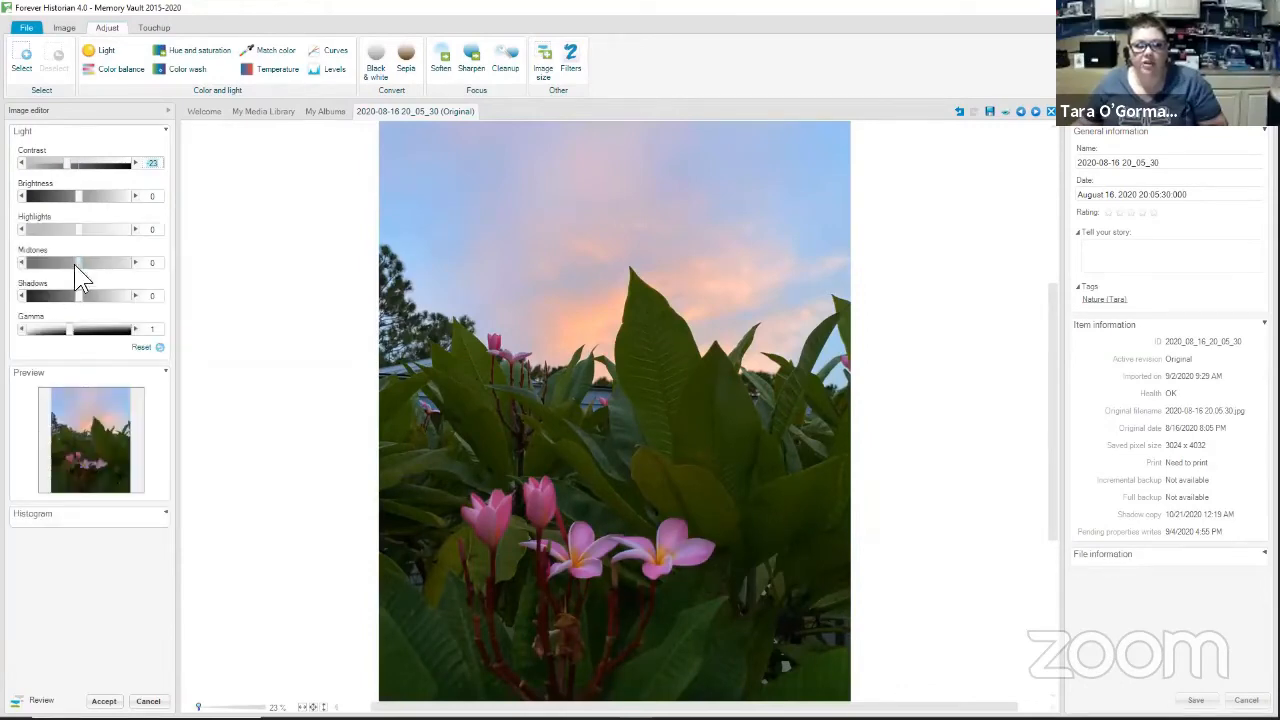
pyautogui.moveTo(77, 299); pyautogui.dragTo(69, 309)
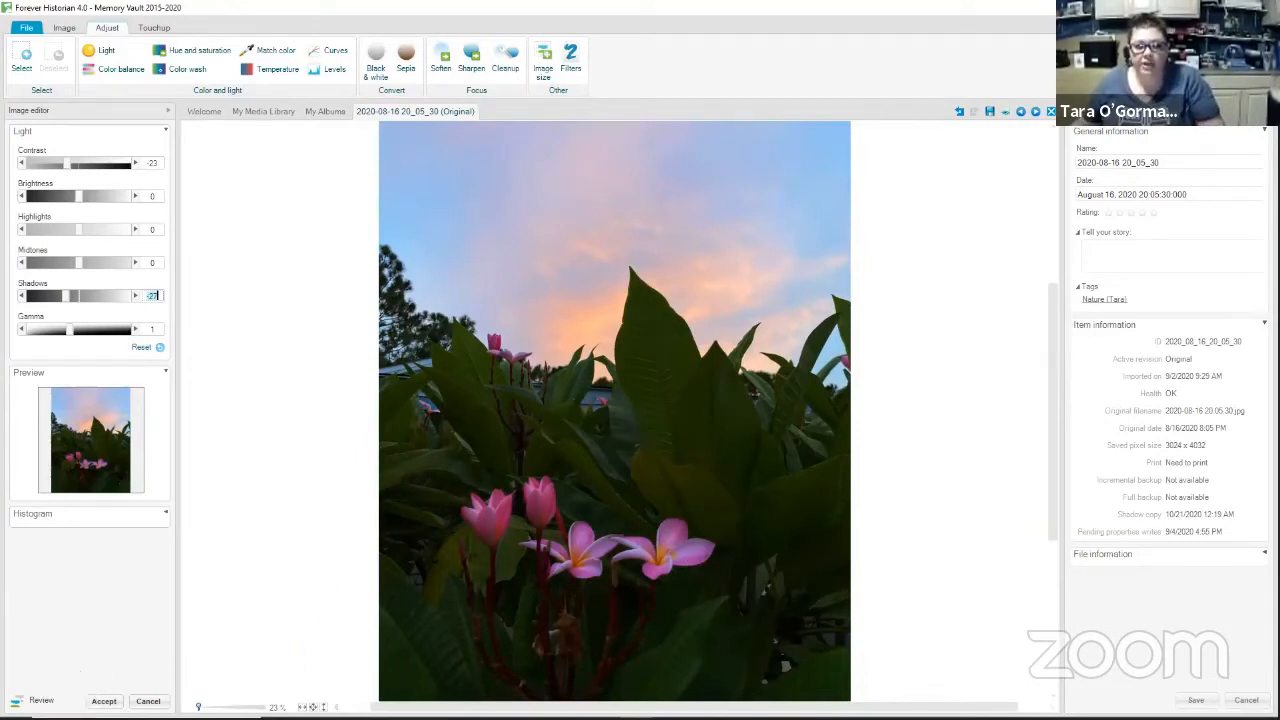
pyautogui.click(104, 700)
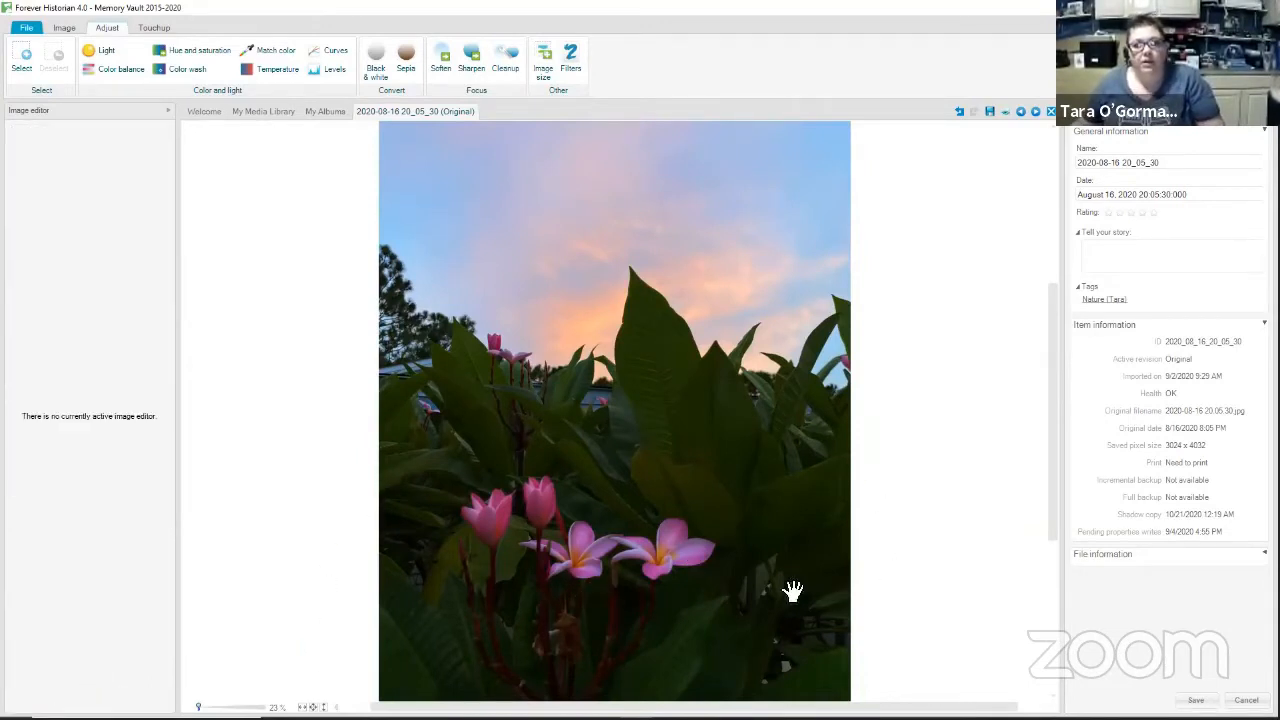
# Close the edited flower photo and save its changes as a new revision, keeping the protected original
pyautogui.scroll(1, 777, 537)
pyautogui.scroll(-2, 777, 537)
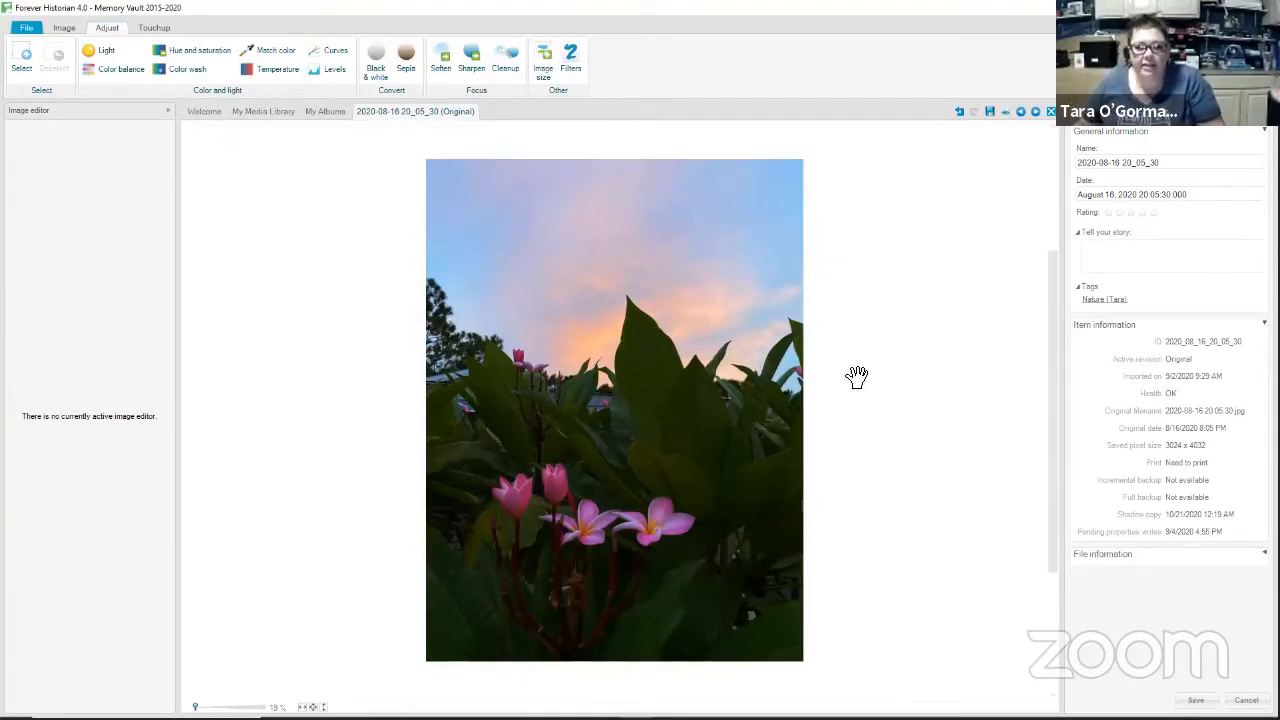
pyautogui.click(1051, 112)
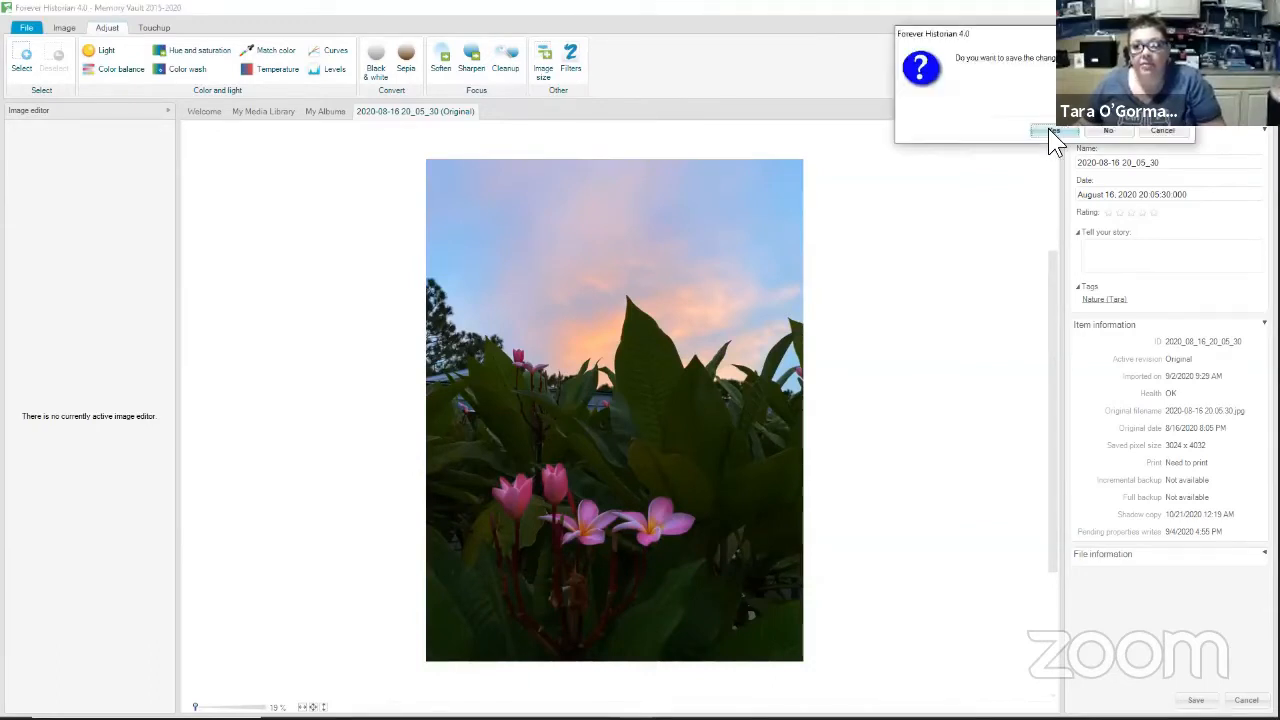
pyautogui.click(1045, 131)
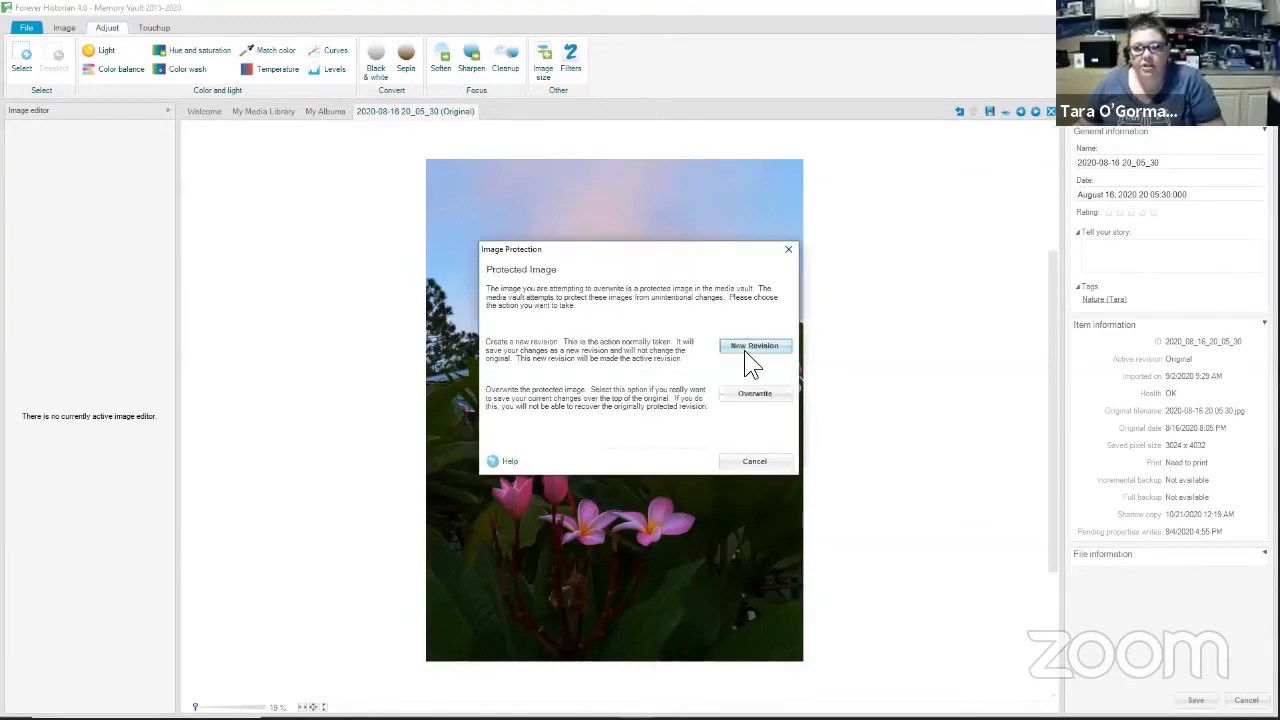
pyautogui.click(751, 345)
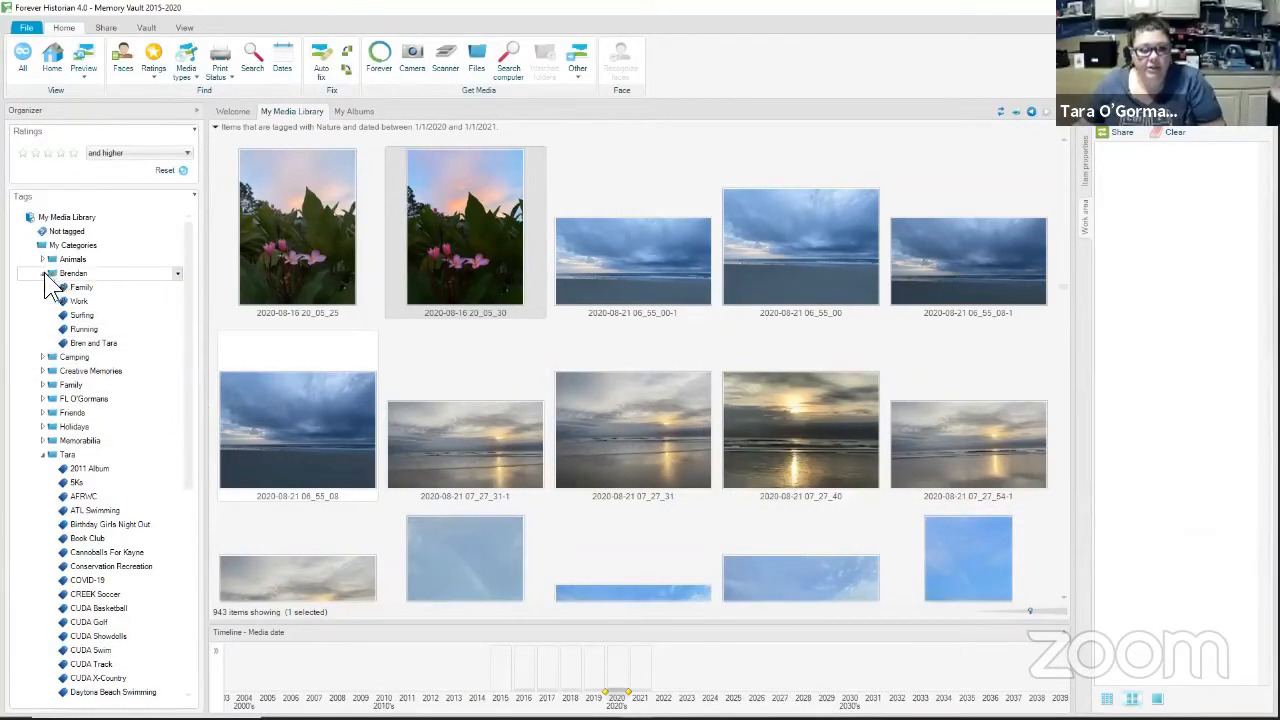
# Show the 2020 photos with the couple's tag from the category below Animals and go to the pictures from November 12, 2020
pyautogui.click(100, 344)
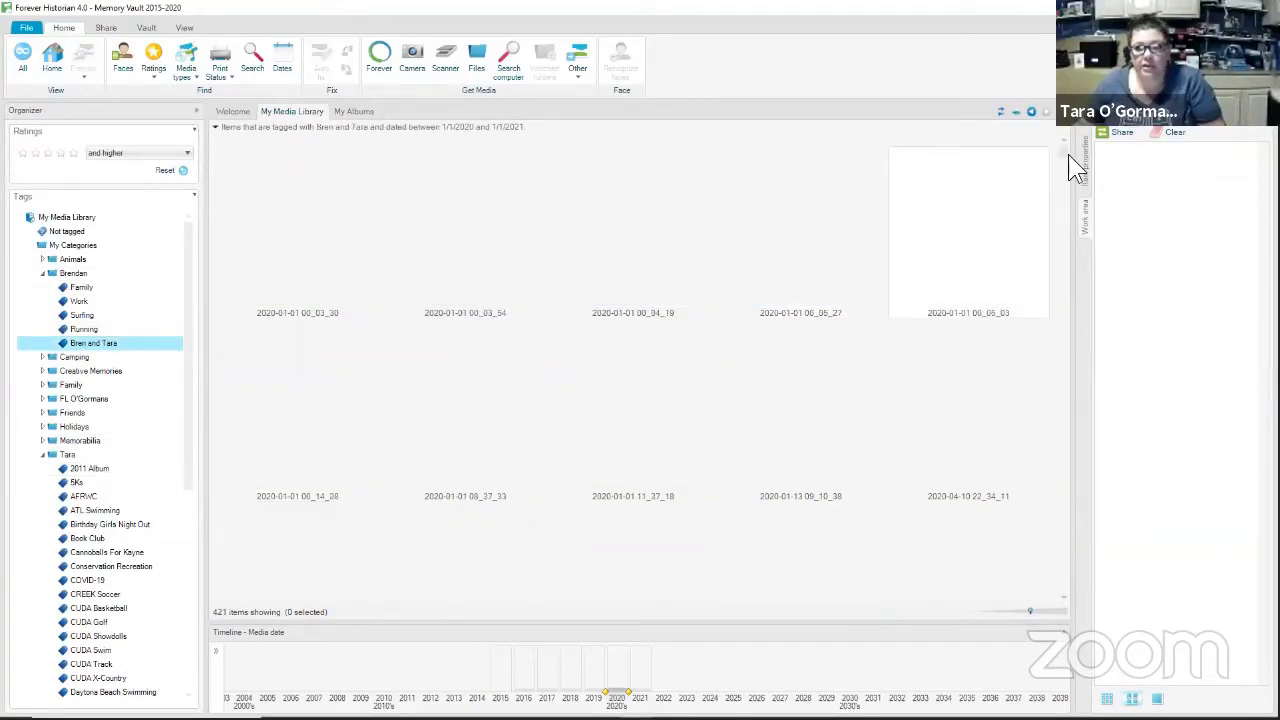
pyautogui.moveTo(1064, 207); pyautogui.dragTo(1058, 392)
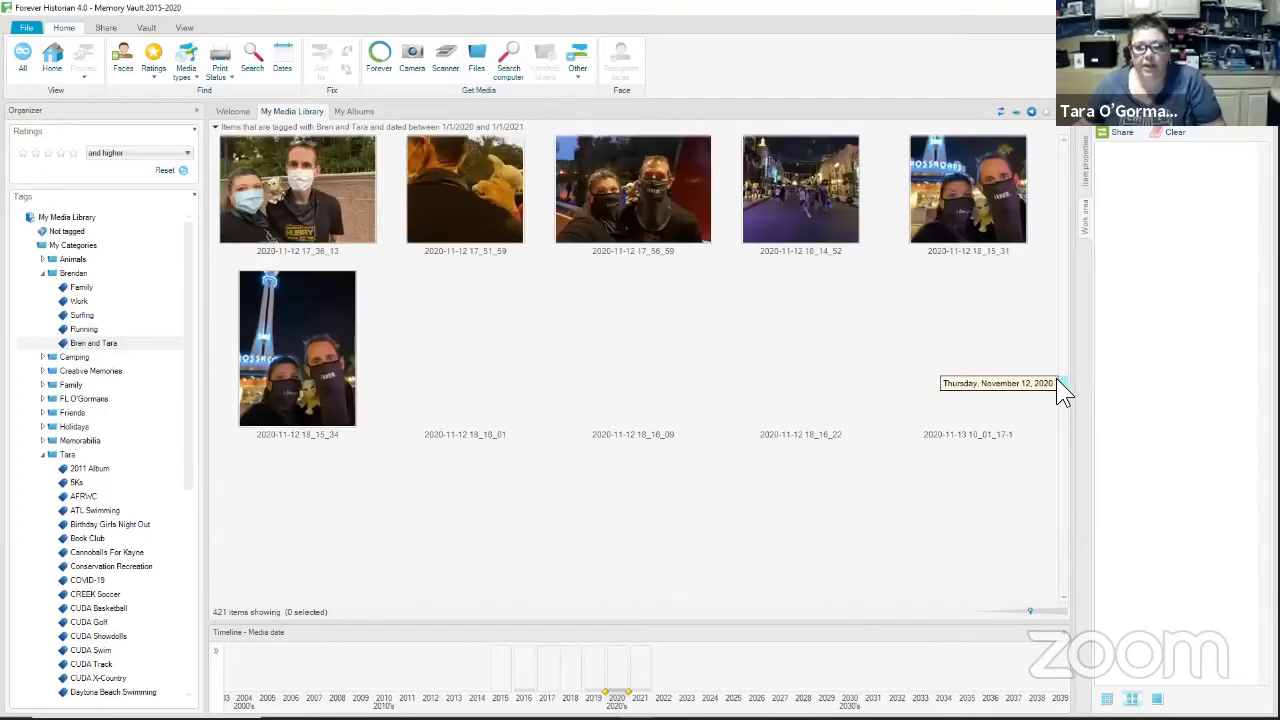
pyautogui.moveTo(1062, 383); pyautogui.dragTo(1060, 320)
pyautogui.moveTo(1062, 321); pyautogui.dragTo(1070, 246)
pyautogui.scroll(3, 514, 406)
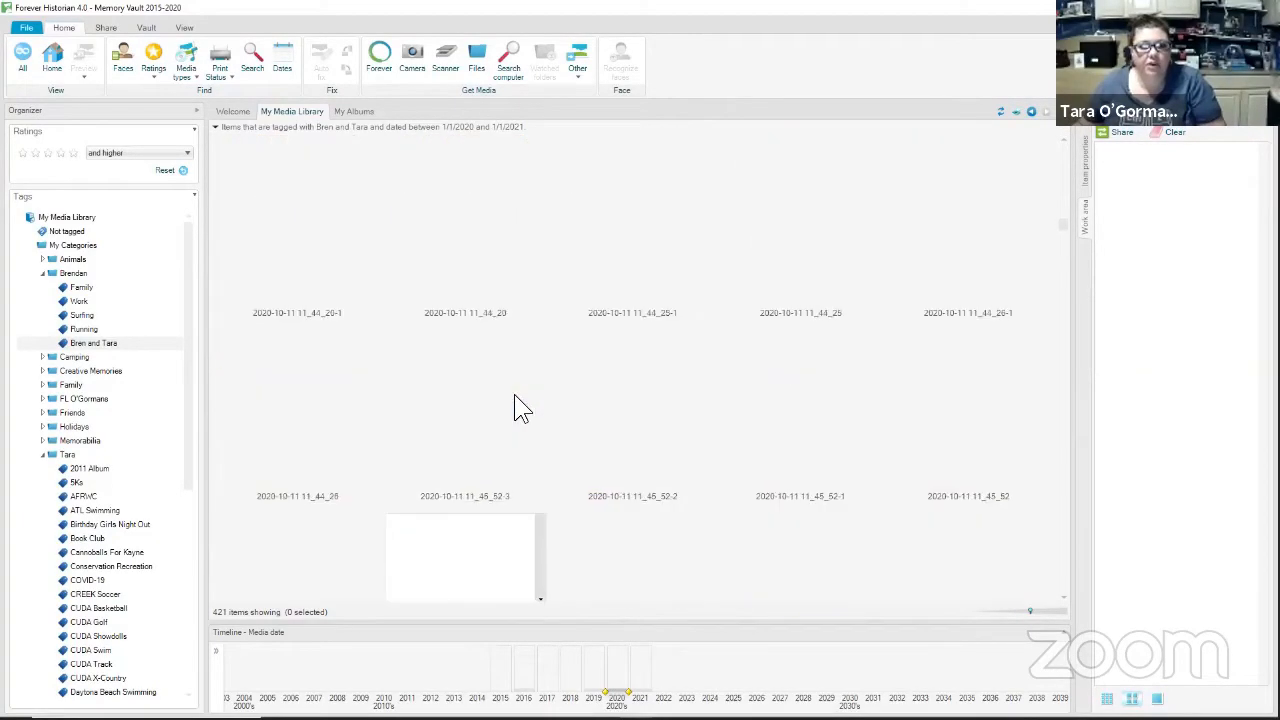
pyautogui.scroll(-4, 514, 400)
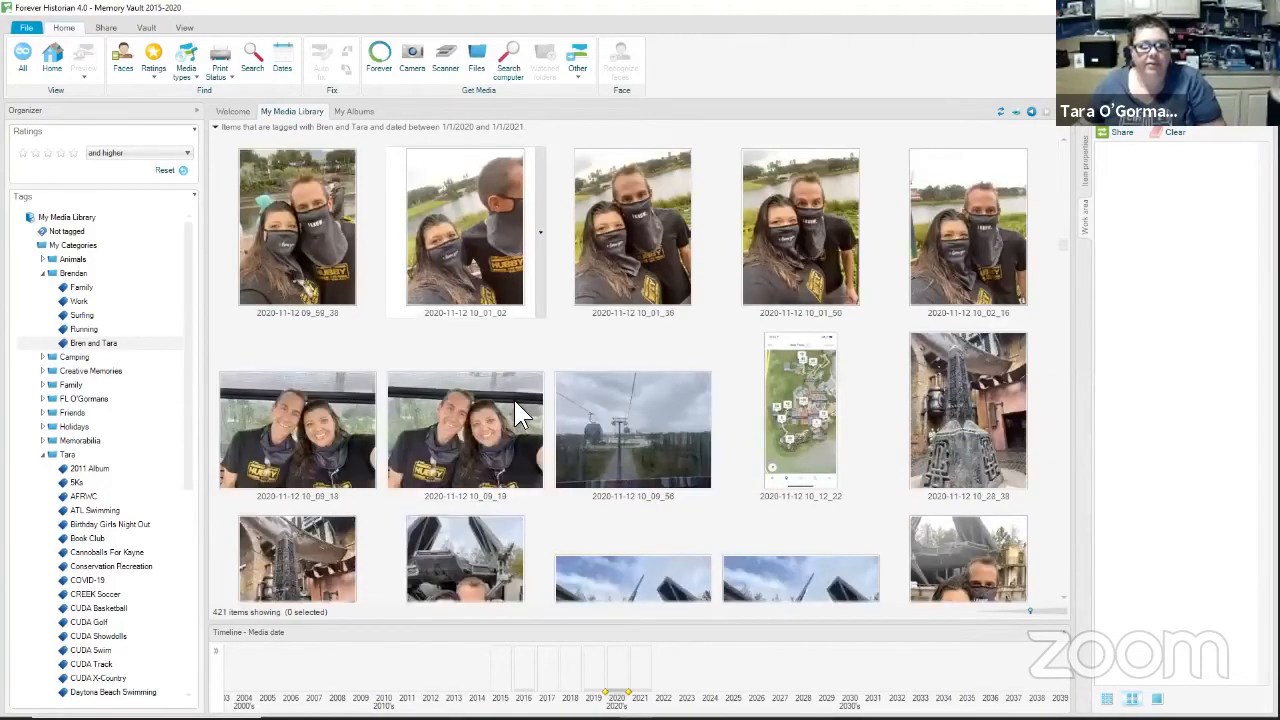
# Enlarge the thumbnails and look through the theme park photos from November 12, 2020 for another picture to edit
pyautogui.click(1034, 613)
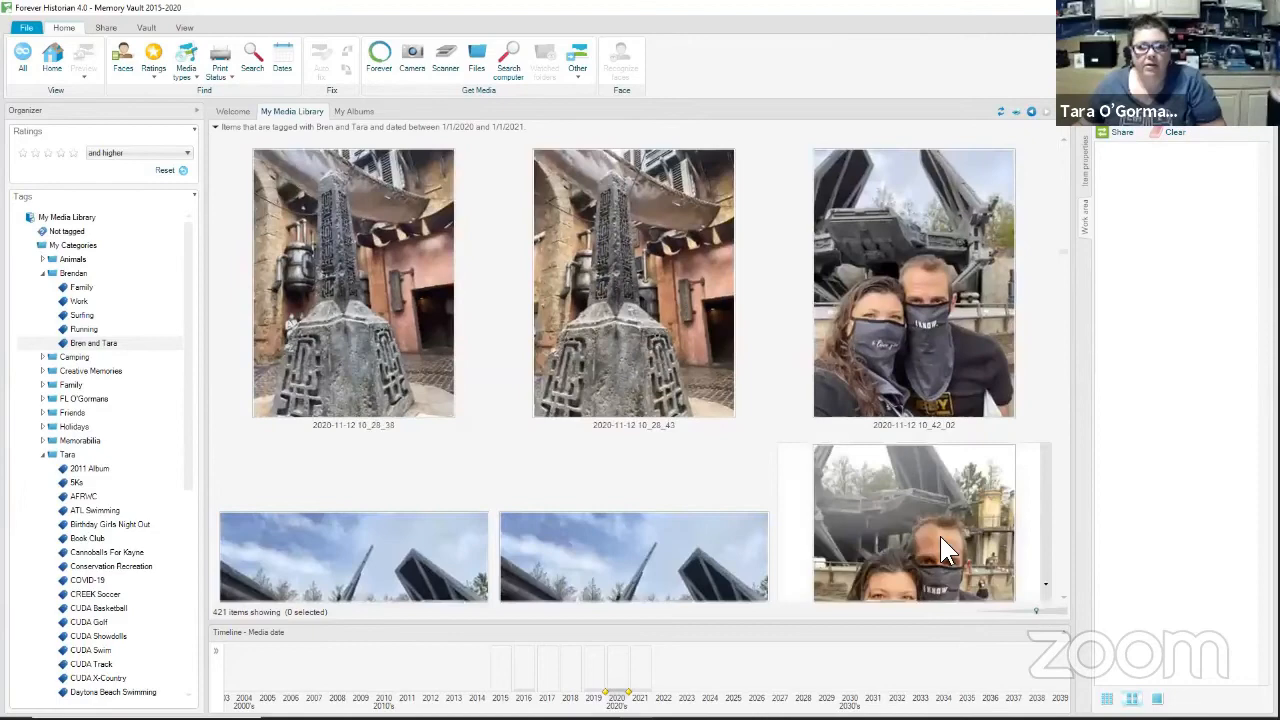
pyautogui.scroll(-6, 940, 536)
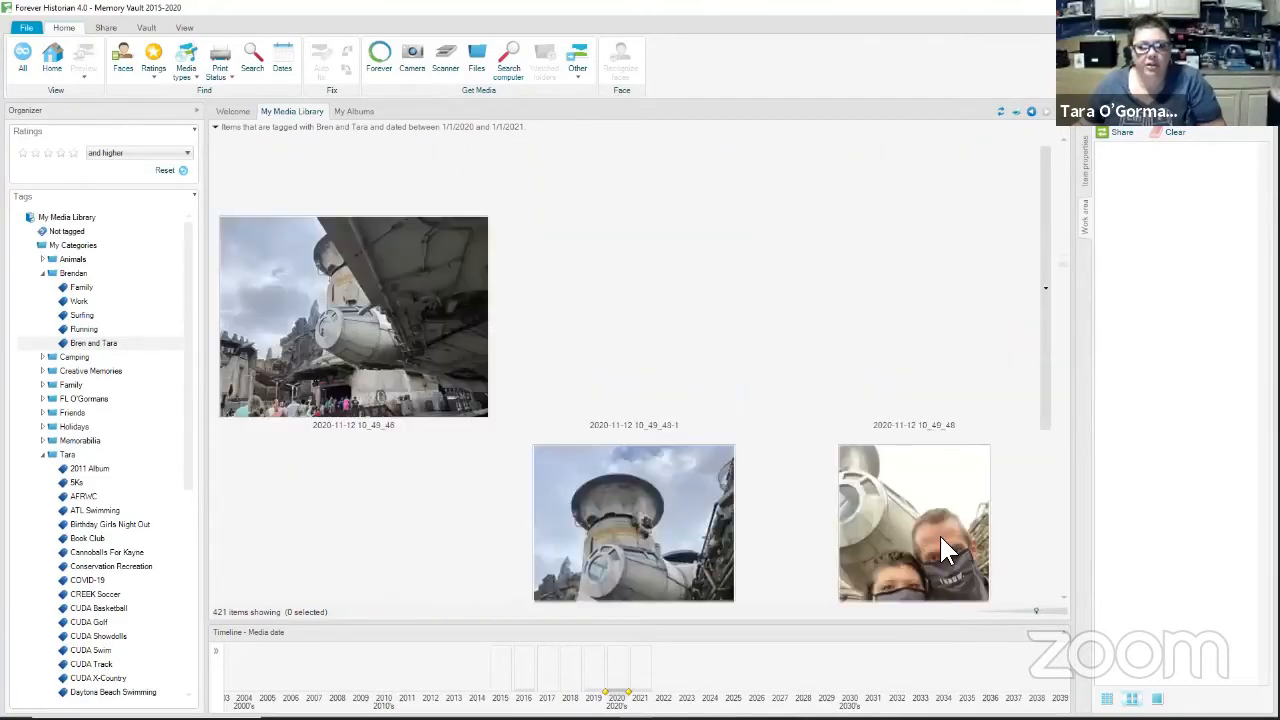
pyautogui.scroll(-2, 939, 533)
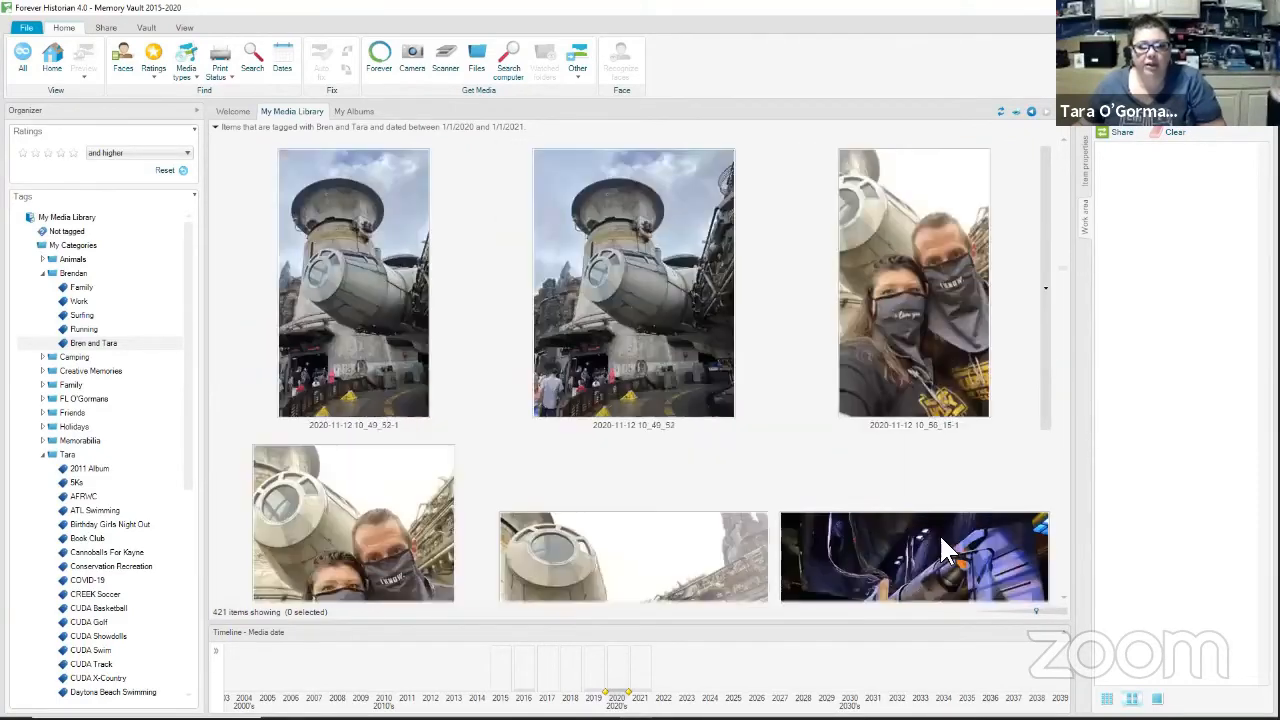
pyautogui.scroll(-5, 939, 533)
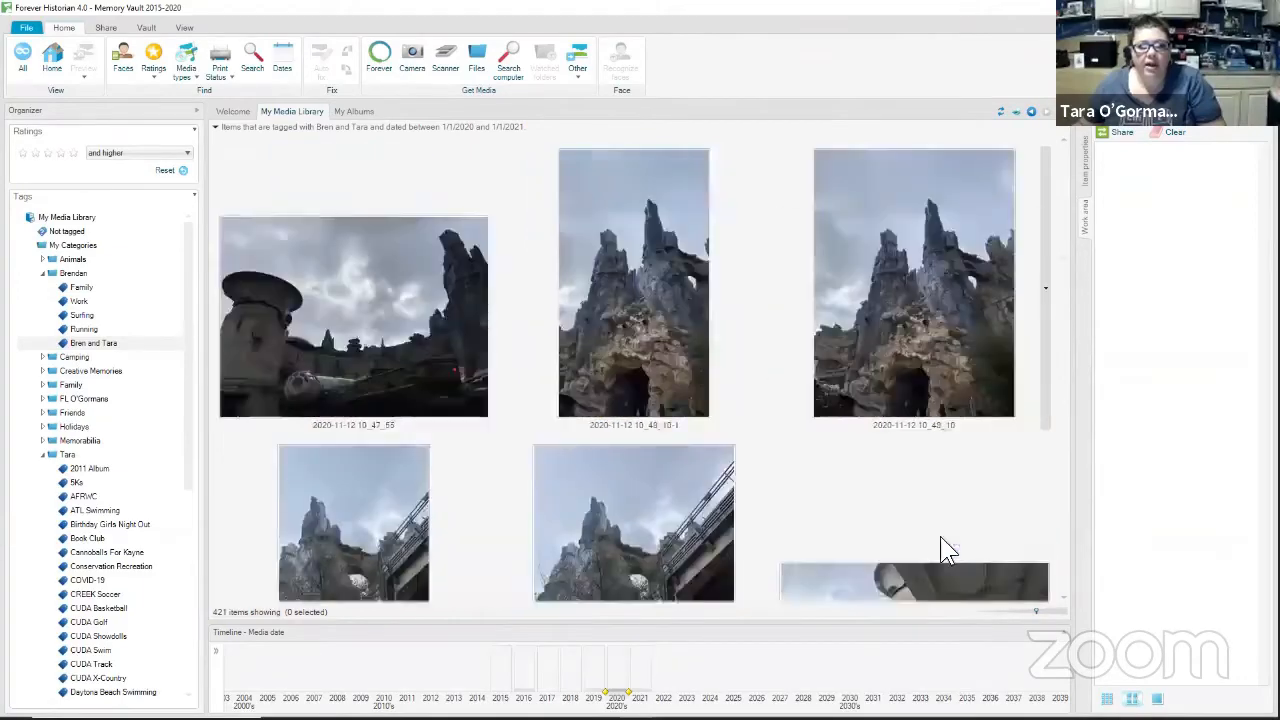
pyautogui.scroll(-4, 939, 533)
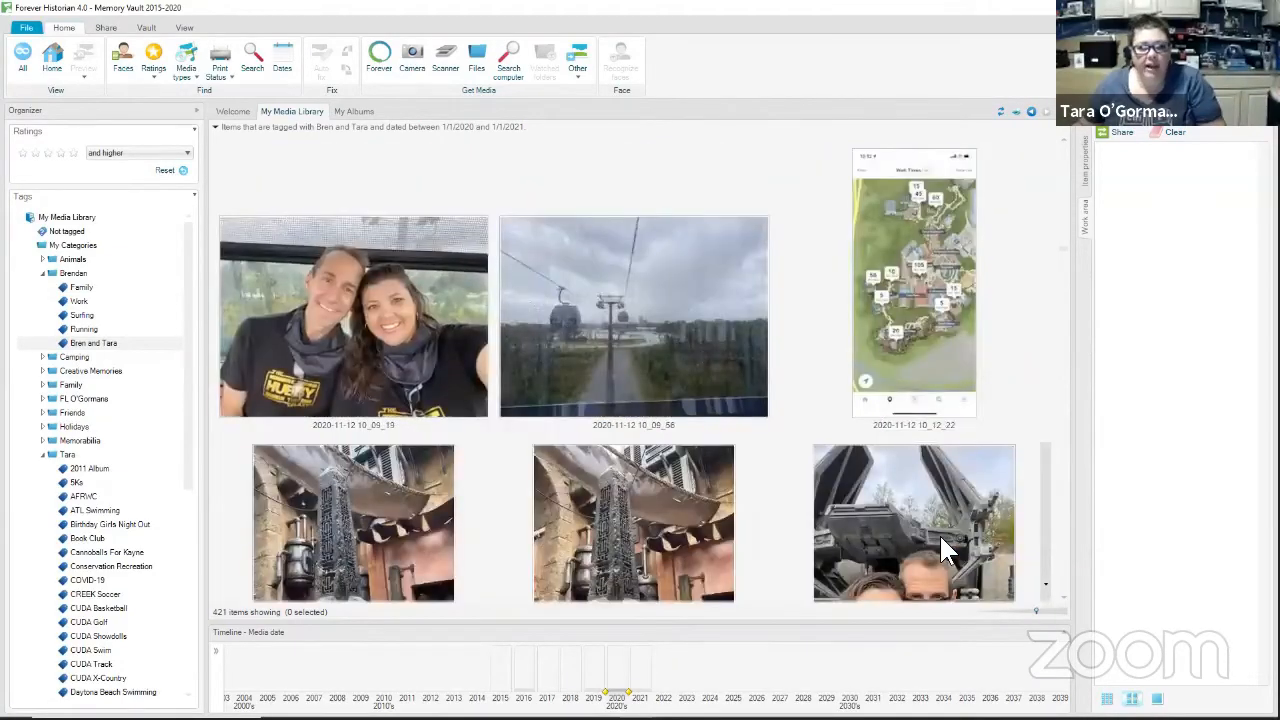
pyautogui.scroll(2, 939, 533)
pyautogui.scroll(-2, 939, 533)
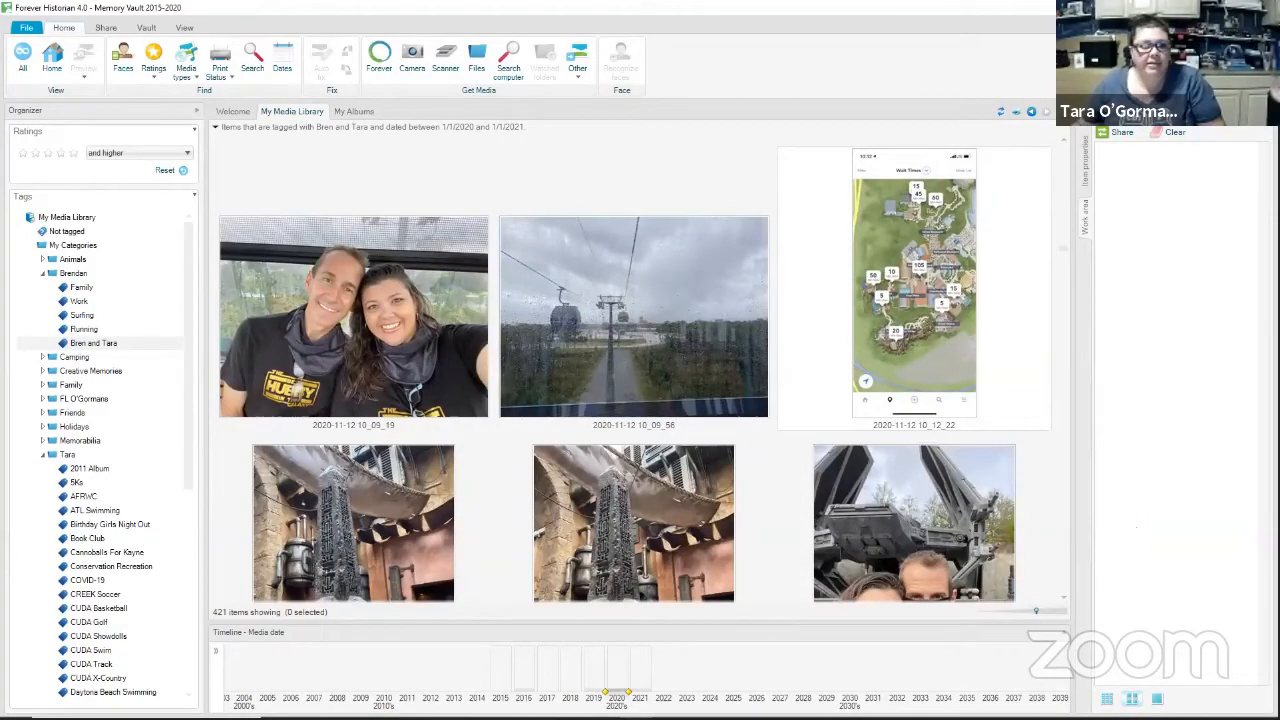
pyautogui.scroll(2, 810, 355)
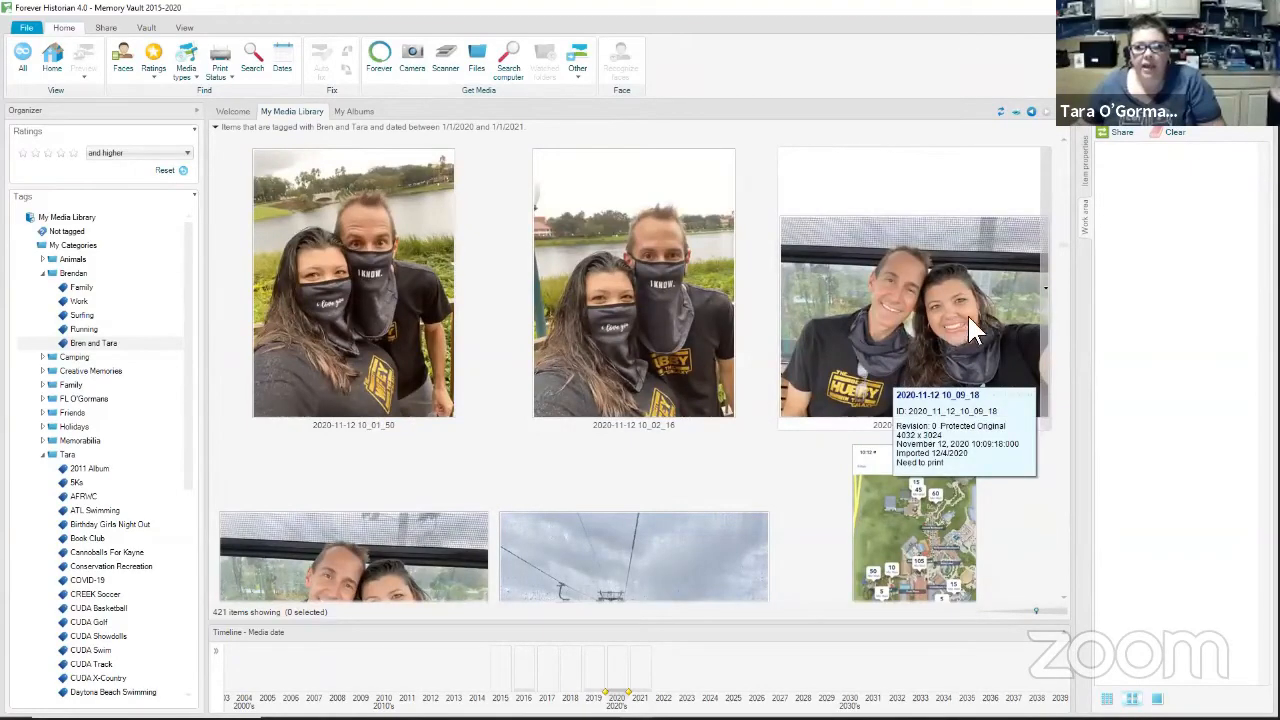
pyautogui.scroll(-2, 881, 361)
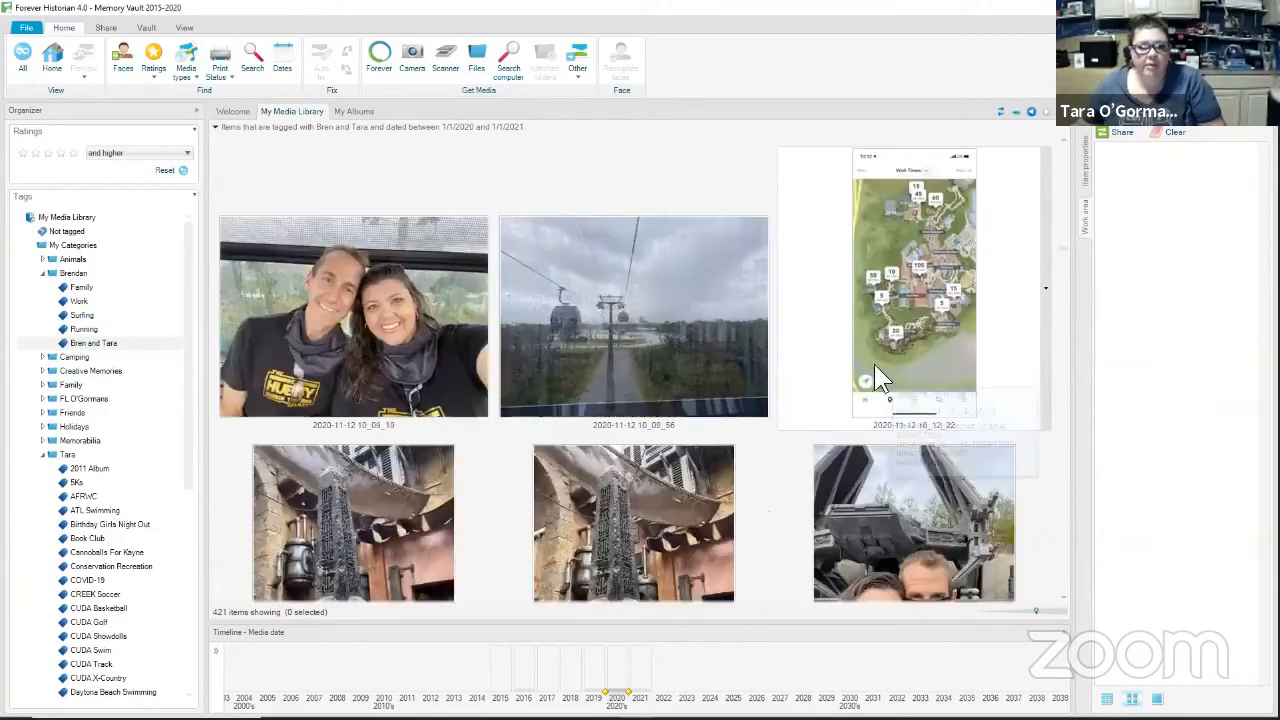
pyautogui.click(370, 350)
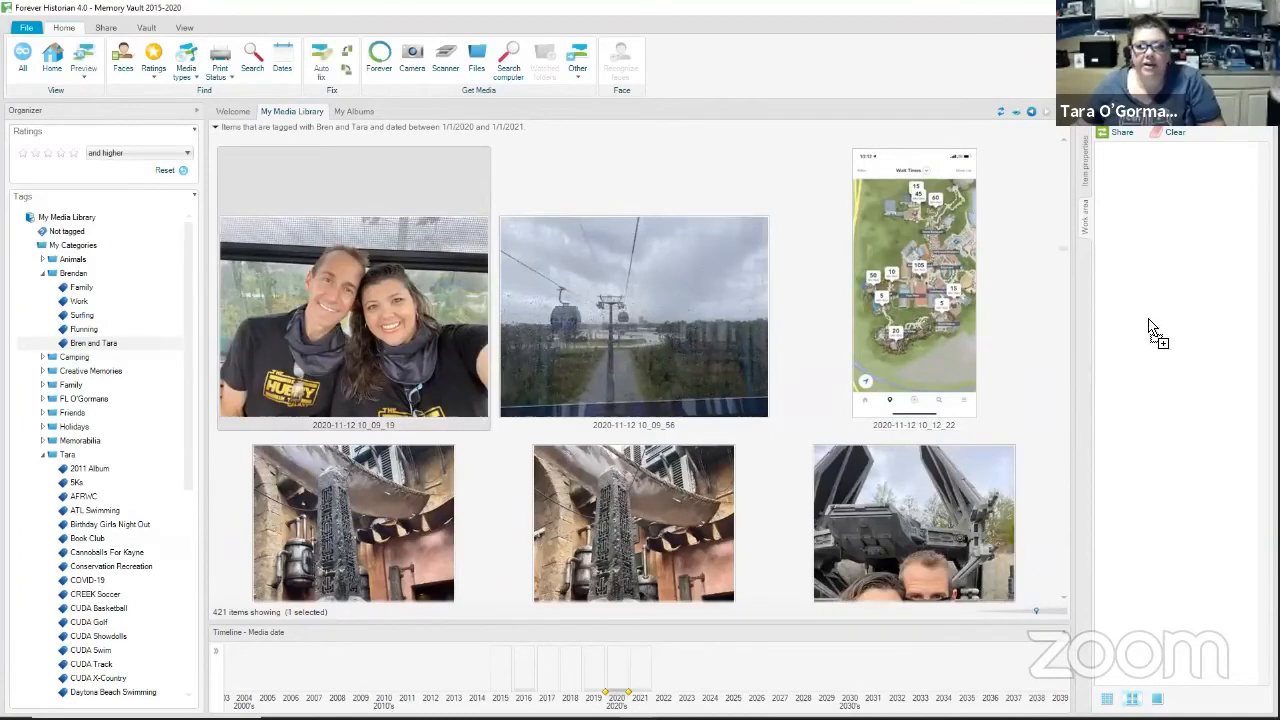
pyautogui.moveTo(370, 350); pyautogui.dragTo(1153, 322)
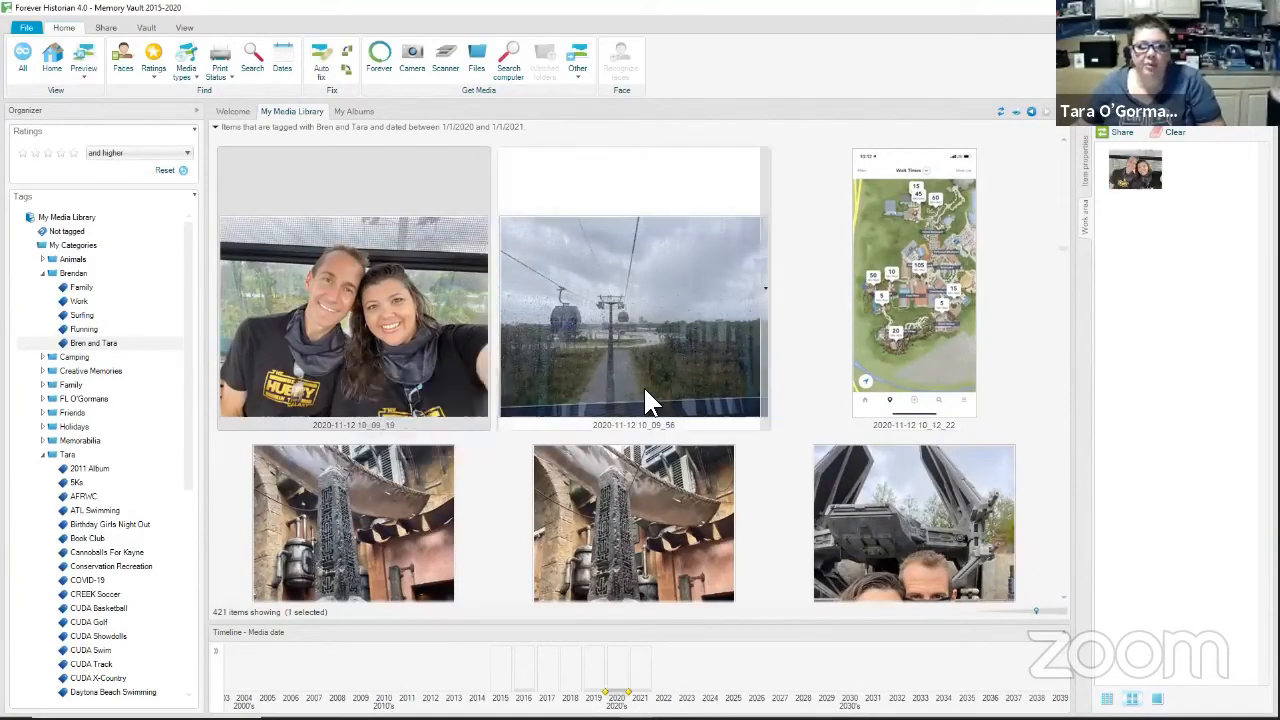
pyautogui.scroll(2, 643, 395)
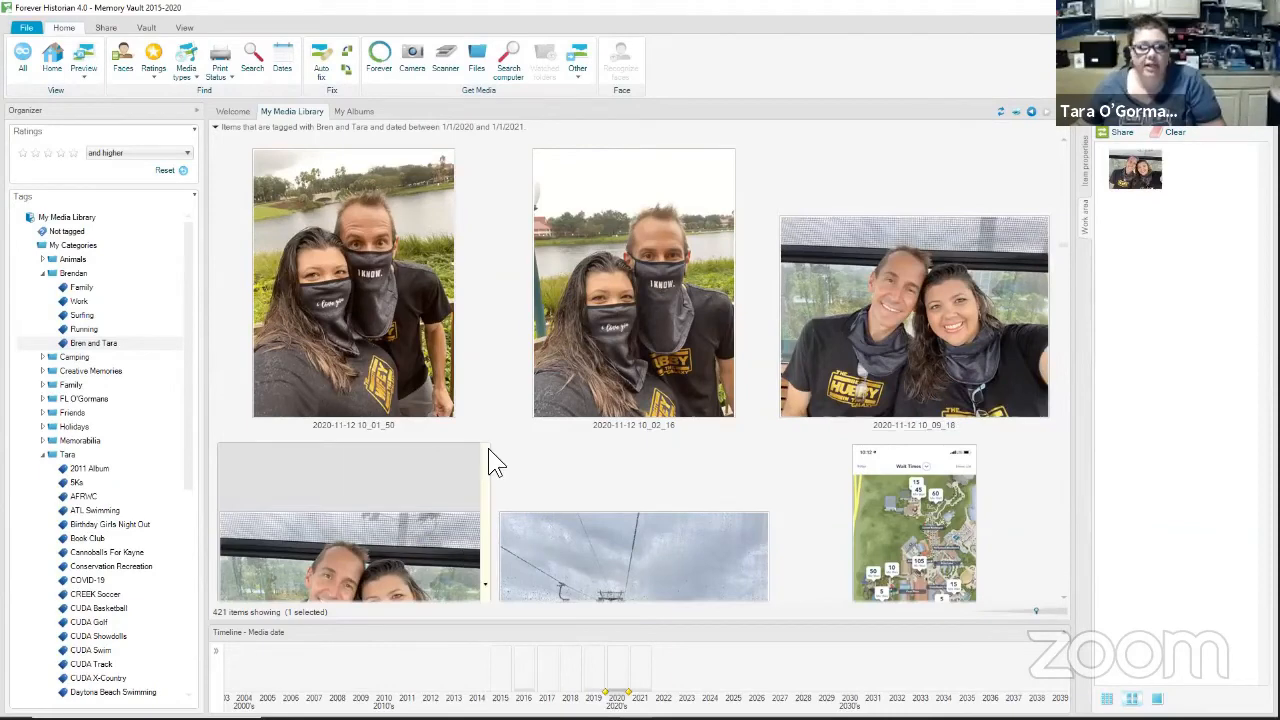
pyautogui.scroll(-3, 490, 450)
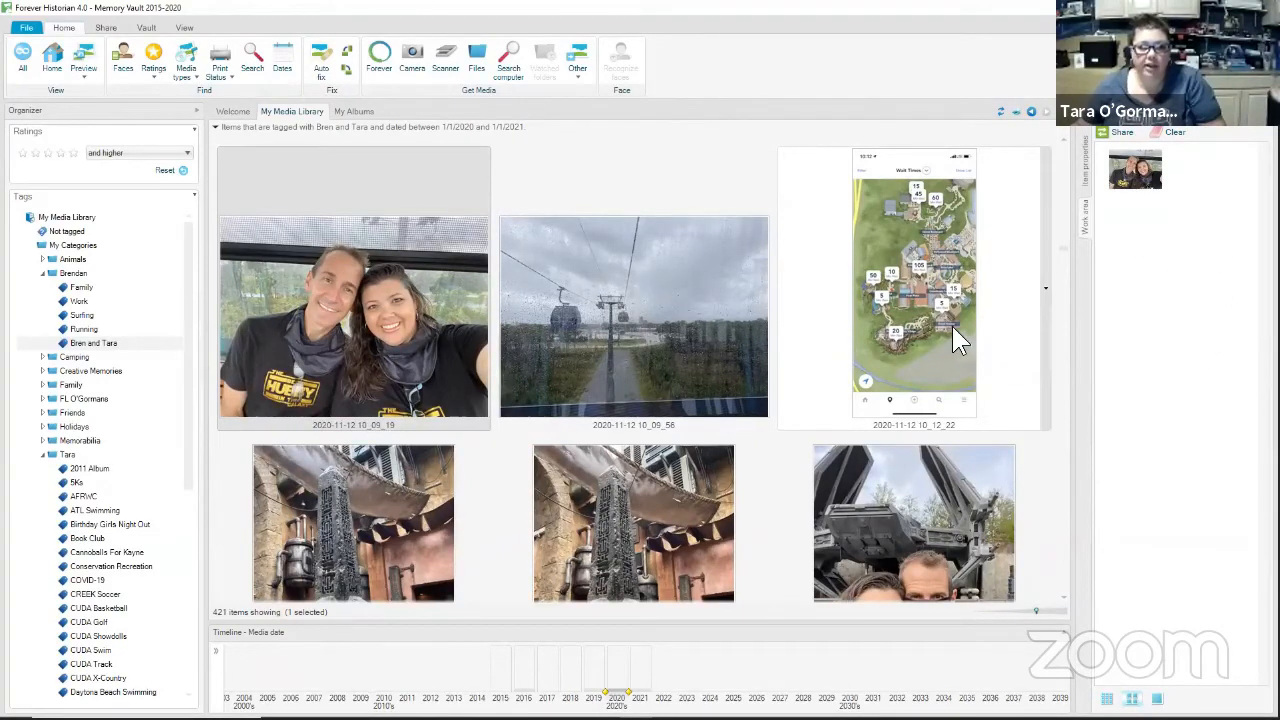
pyautogui.scroll(1, 951, 325)
pyautogui.click(909, 347)
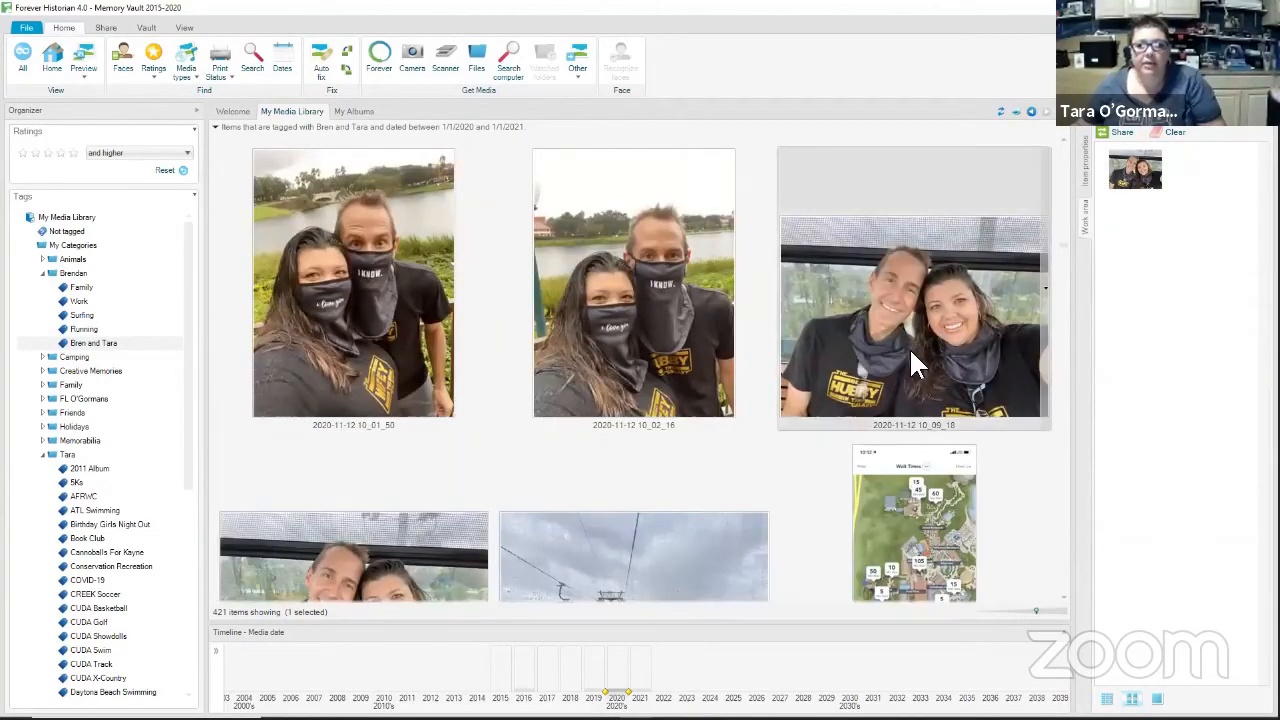
pyautogui.doubleClick(905, 345)
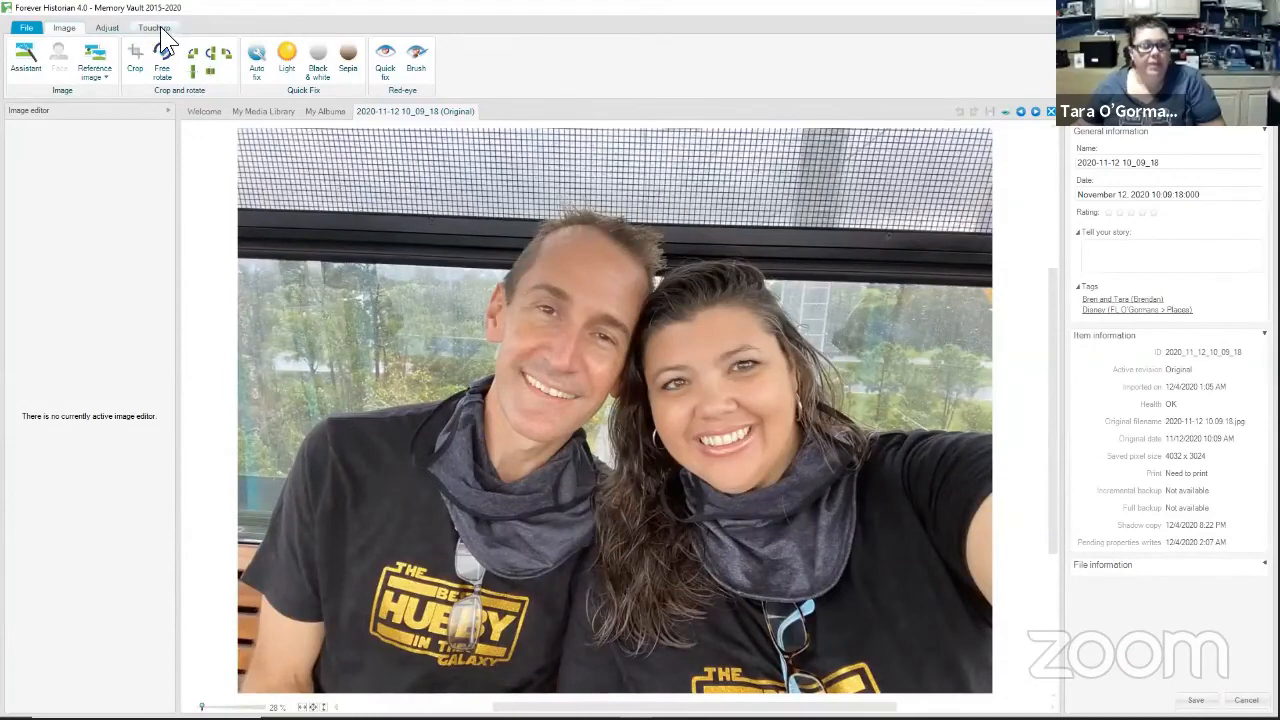
# Load the couple photo from the work area as the reference image beside the photo being edited
pyautogui.click(98, 74)
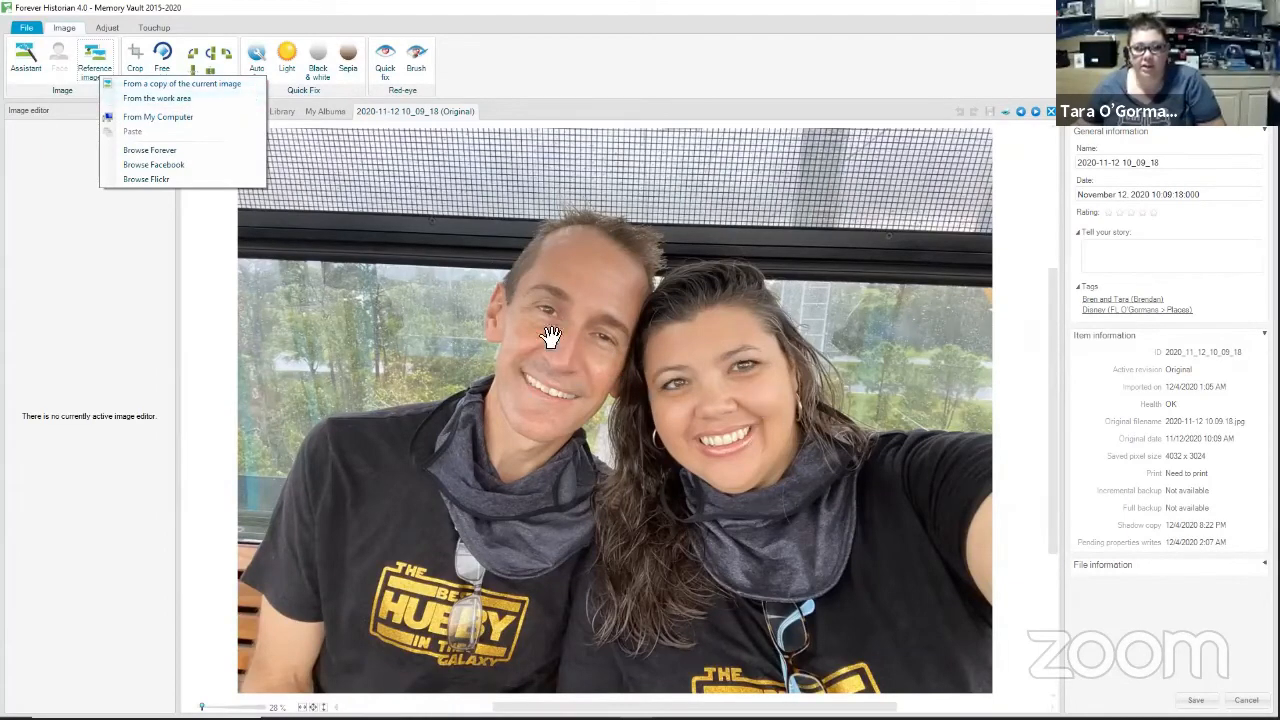
pyautogui.click(166, 100)
pyautogui.click(45, 62)
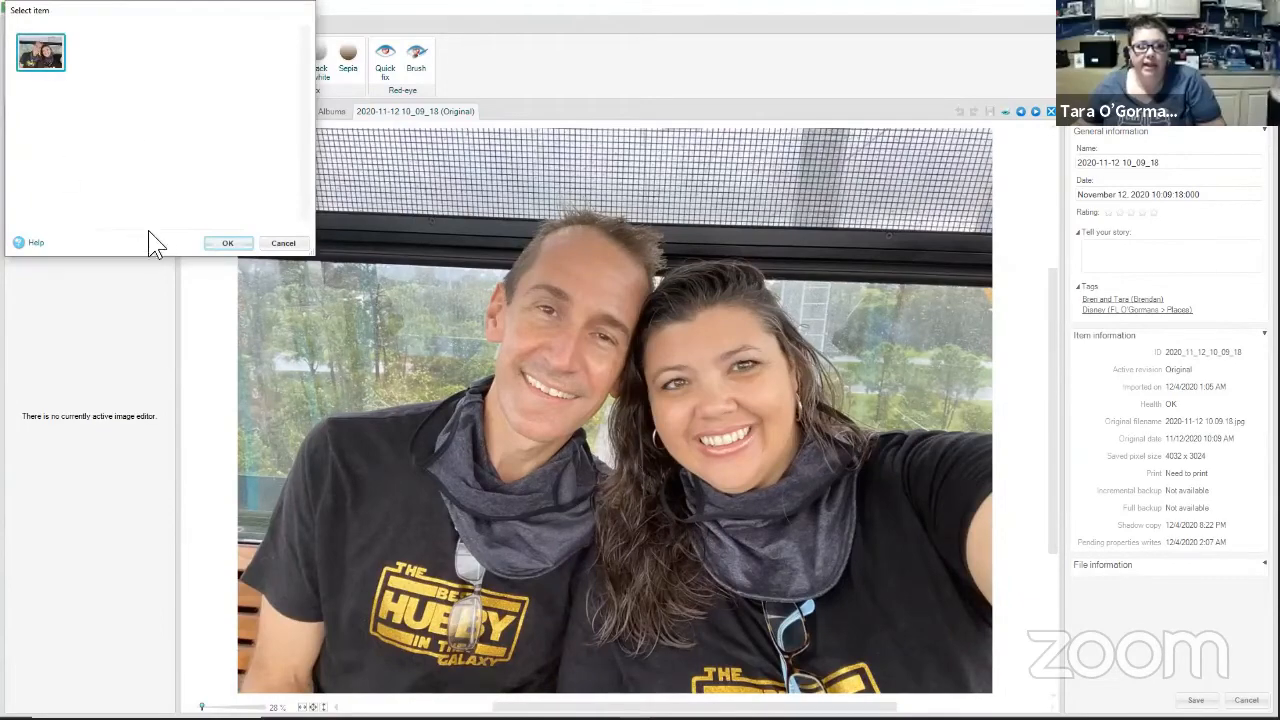
pyautogui.click(216, 243)
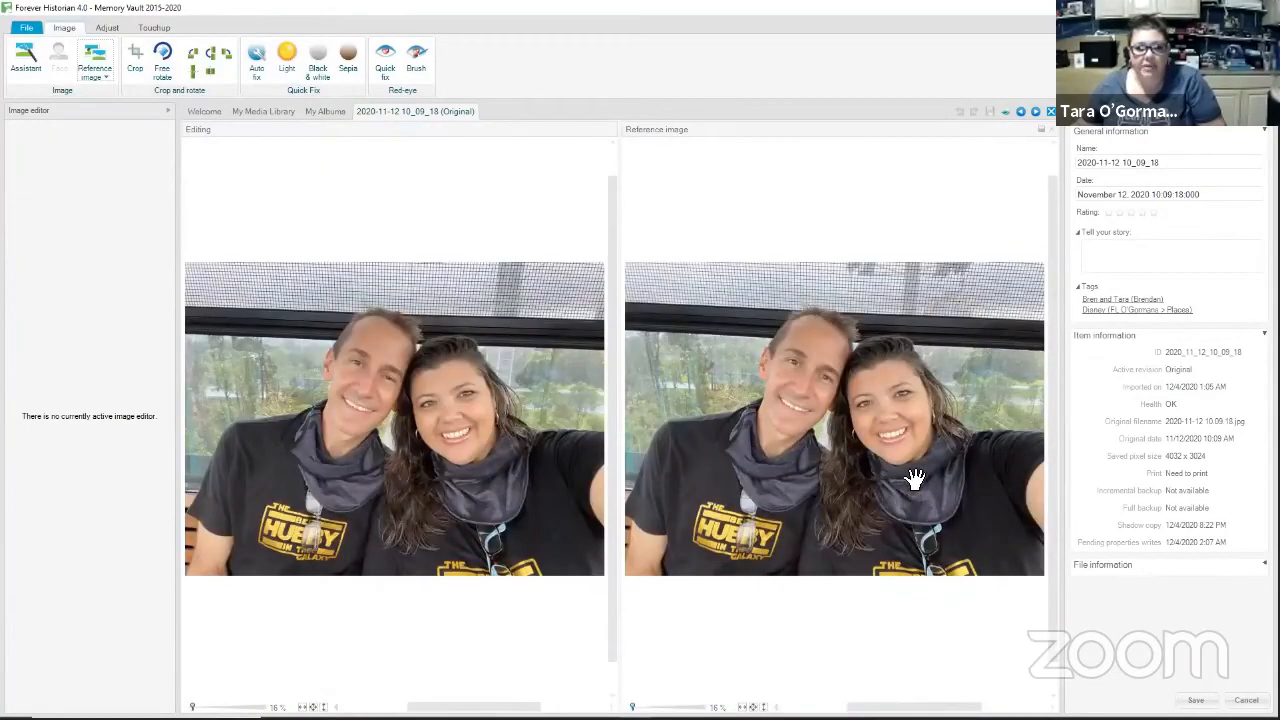
# Try cloning the man's eye from the reference photo onto the edited photo with brush opacity 87, review the edit and discard it
pyautogui.scroll(5, 910, 475)
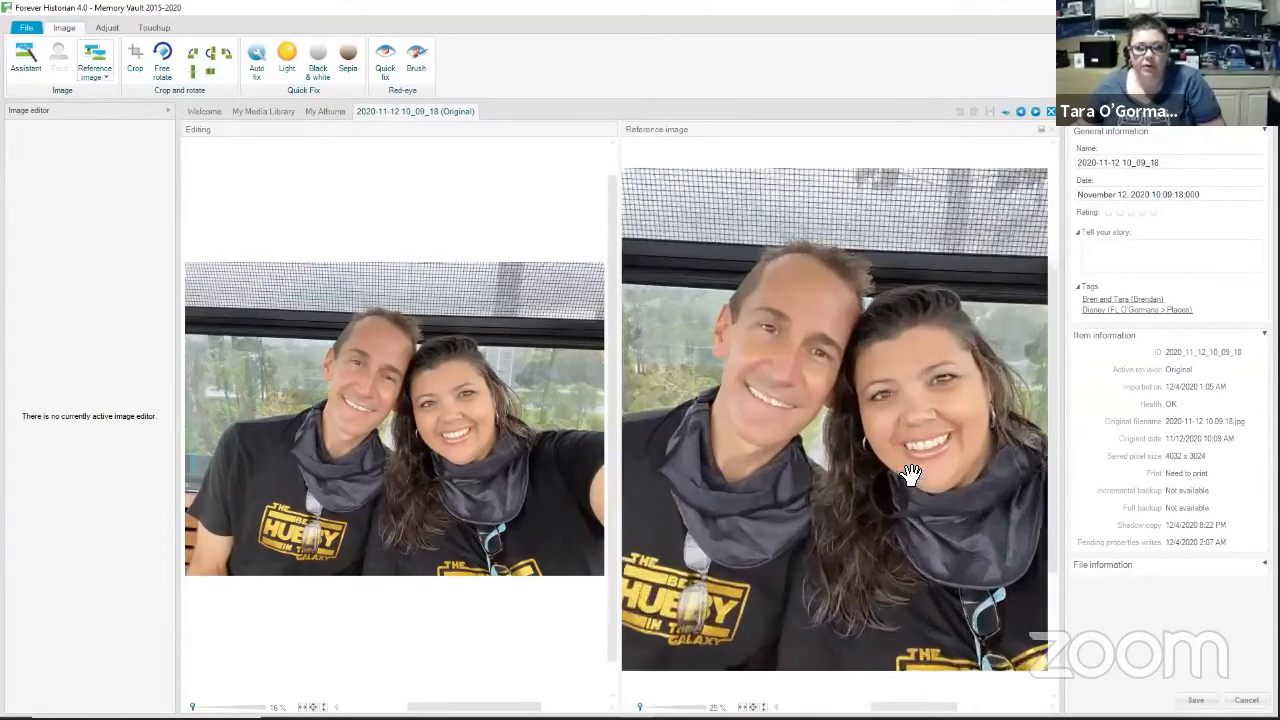
pyautogui.scroll(2, 910, 475)
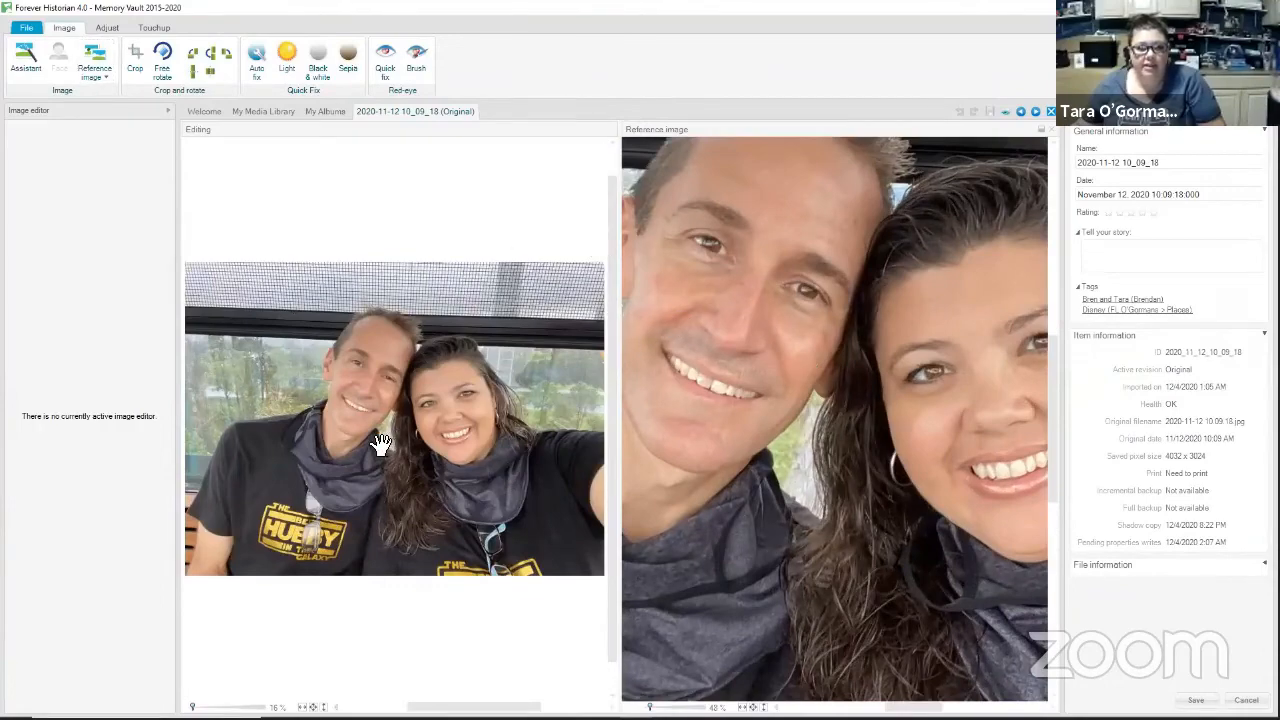
pyautogui.scroll(5, 383, 444)
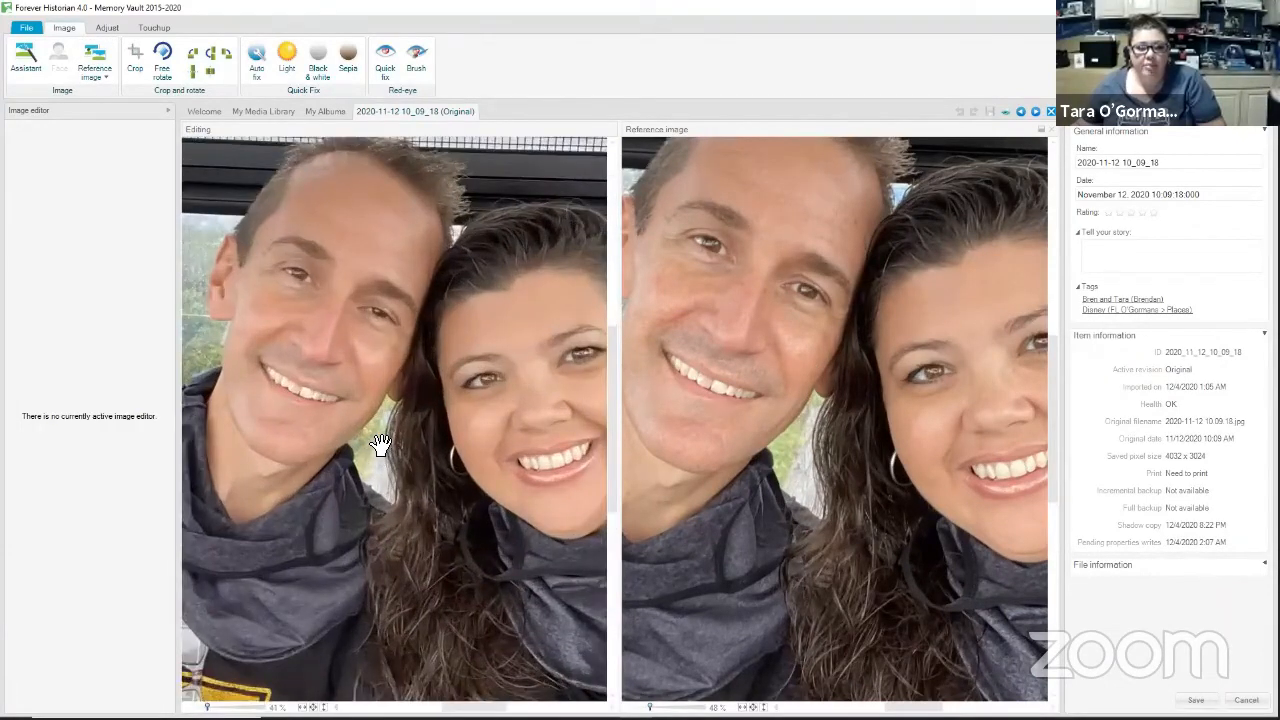
pyautogui.scroll(1, 380, 444)
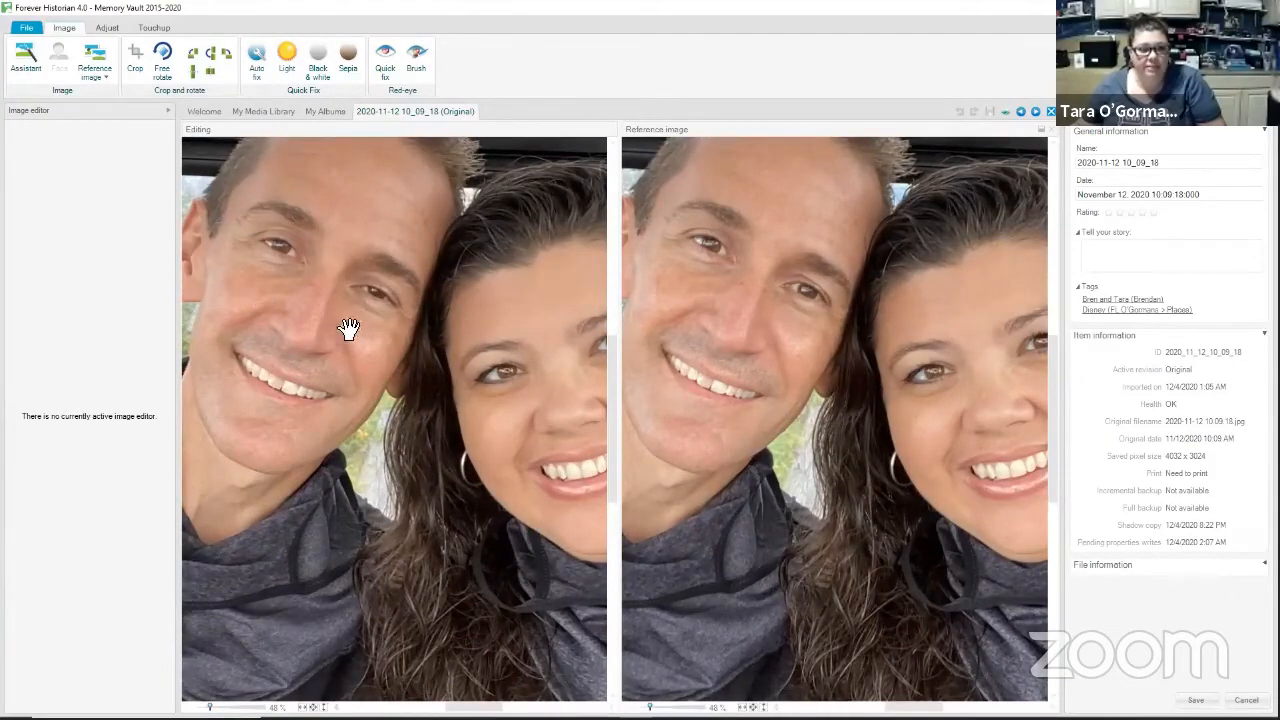
pyautogui.click(153, 27)
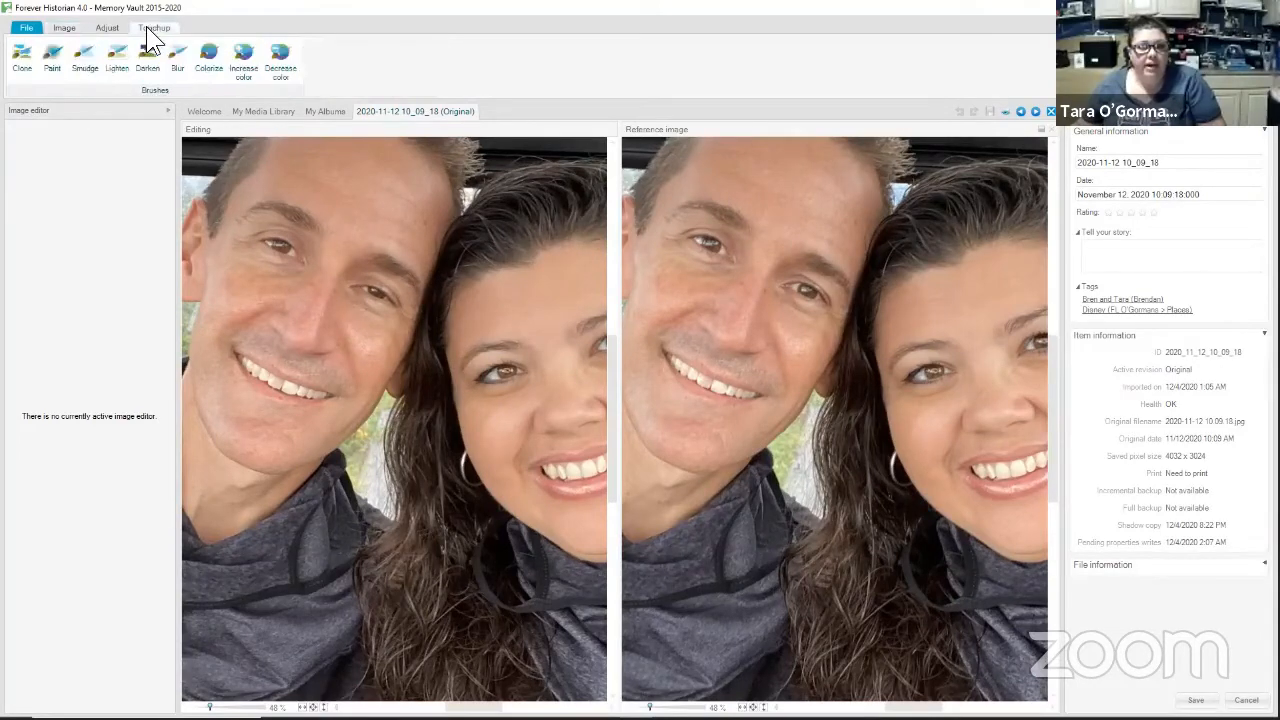
pyautogui.click(21, 72)
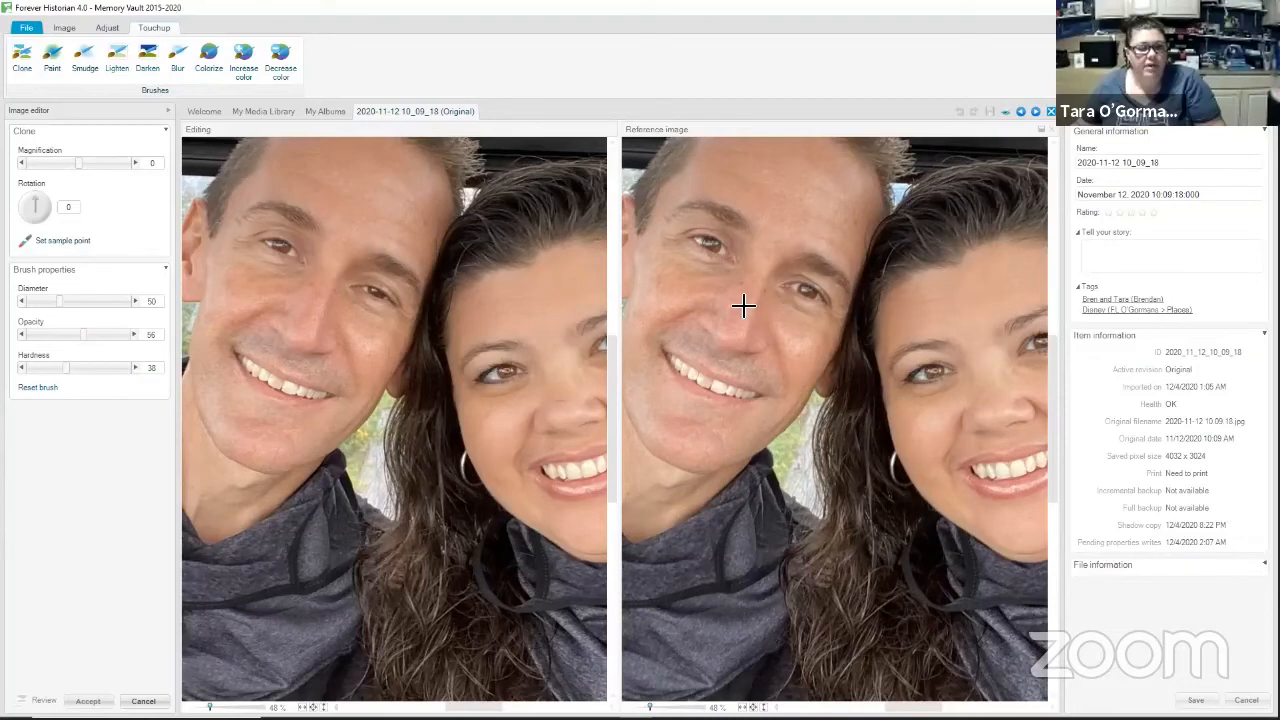
pyautogui.moveTo(86, 343); pyautogui.dragTo(98, 343)
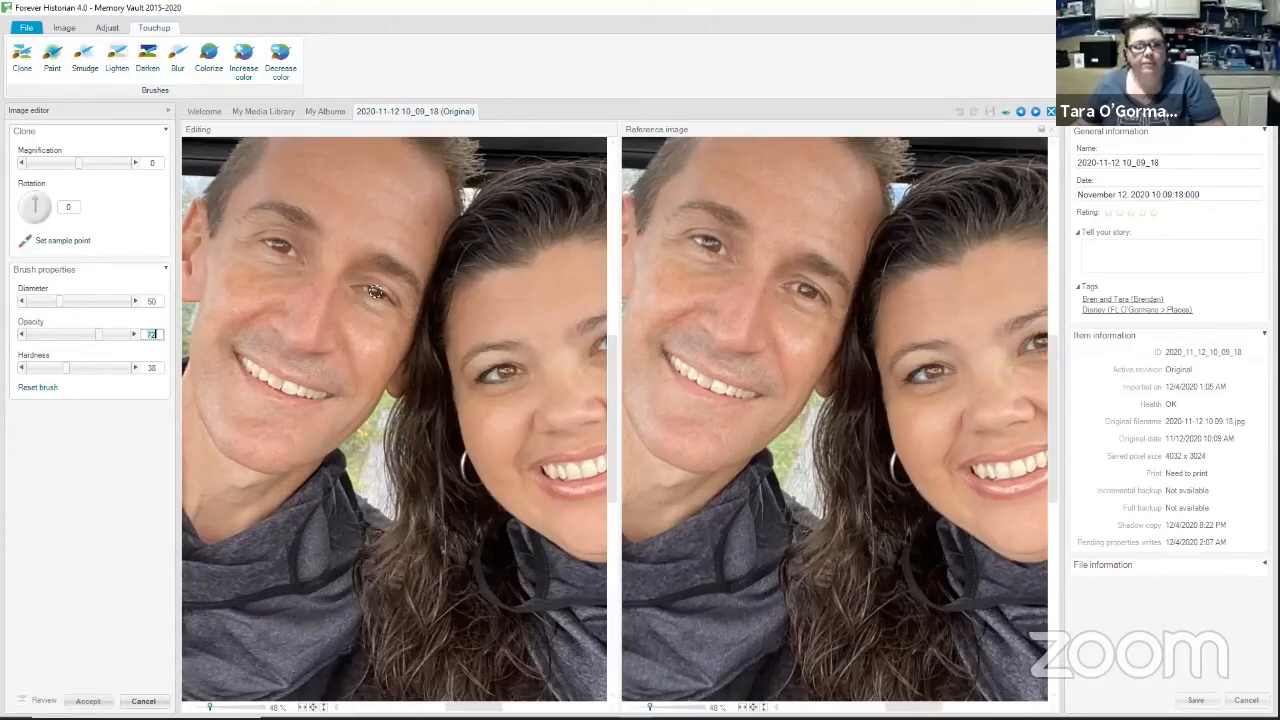
pyautogui.moveTo(95, 336); pyautogui.dragTo(118, 336)
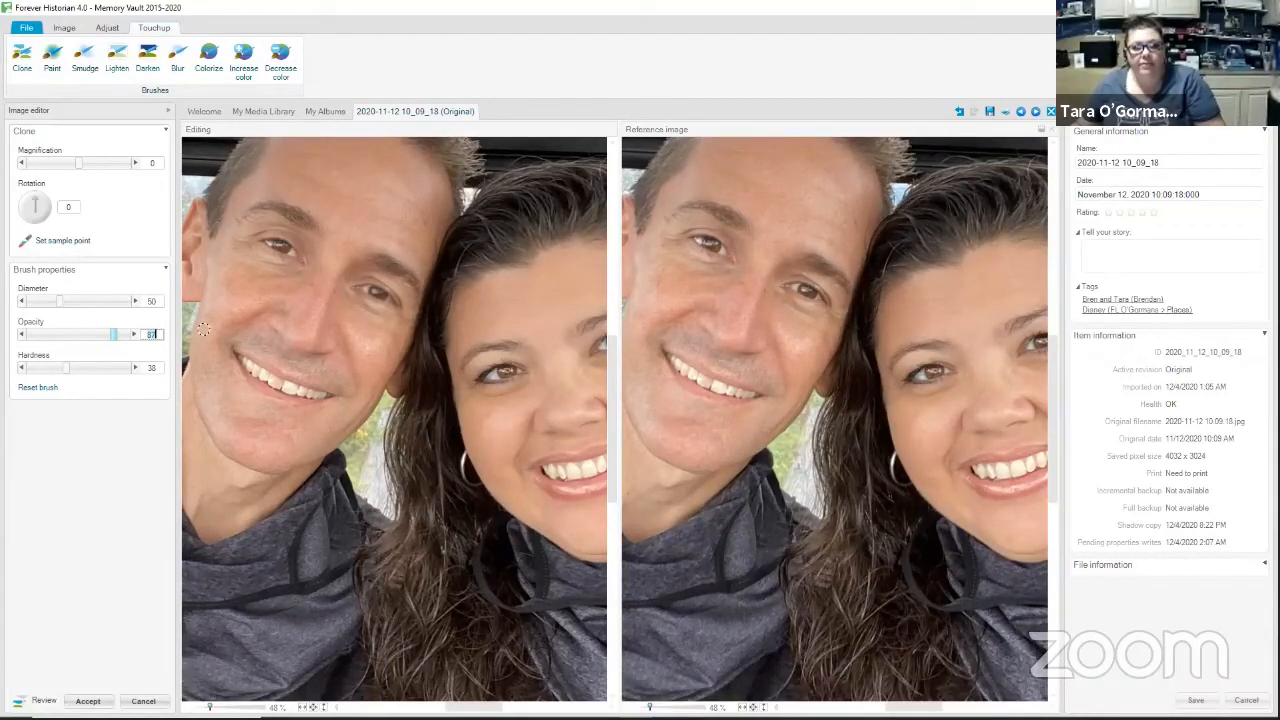
pyautogui.click(22, 696)
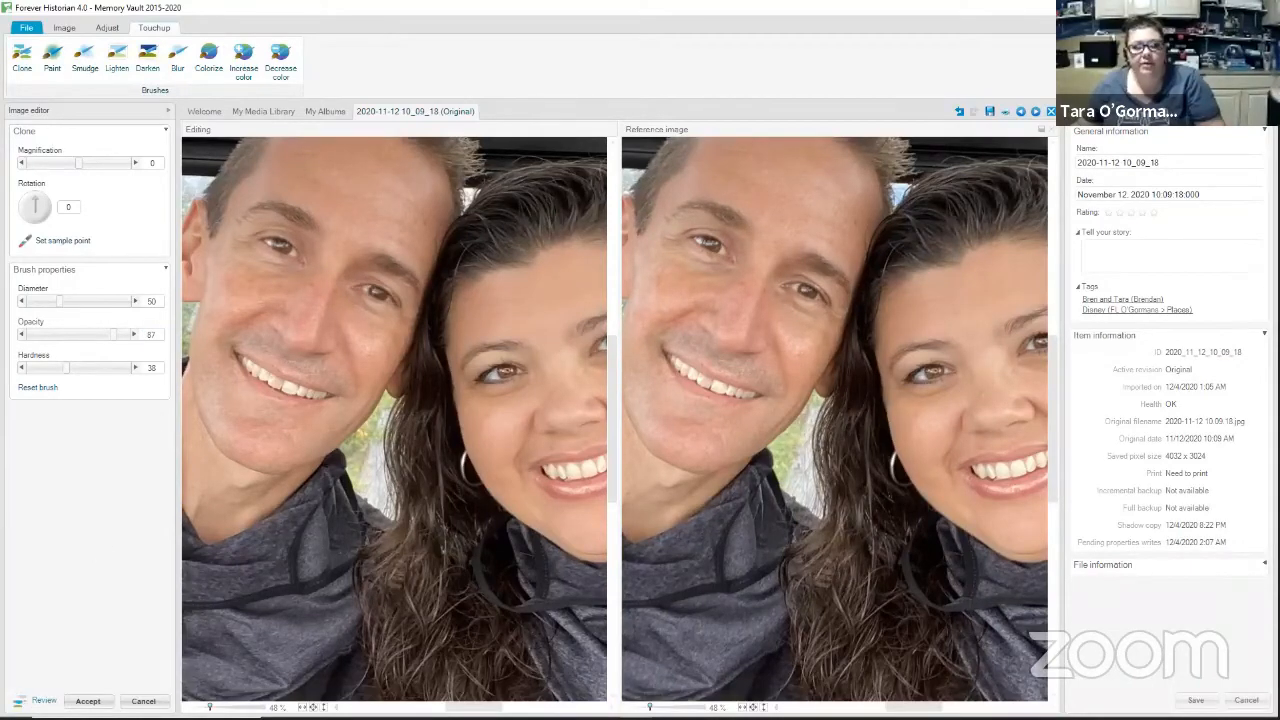
pyautogui.click(43, 699)
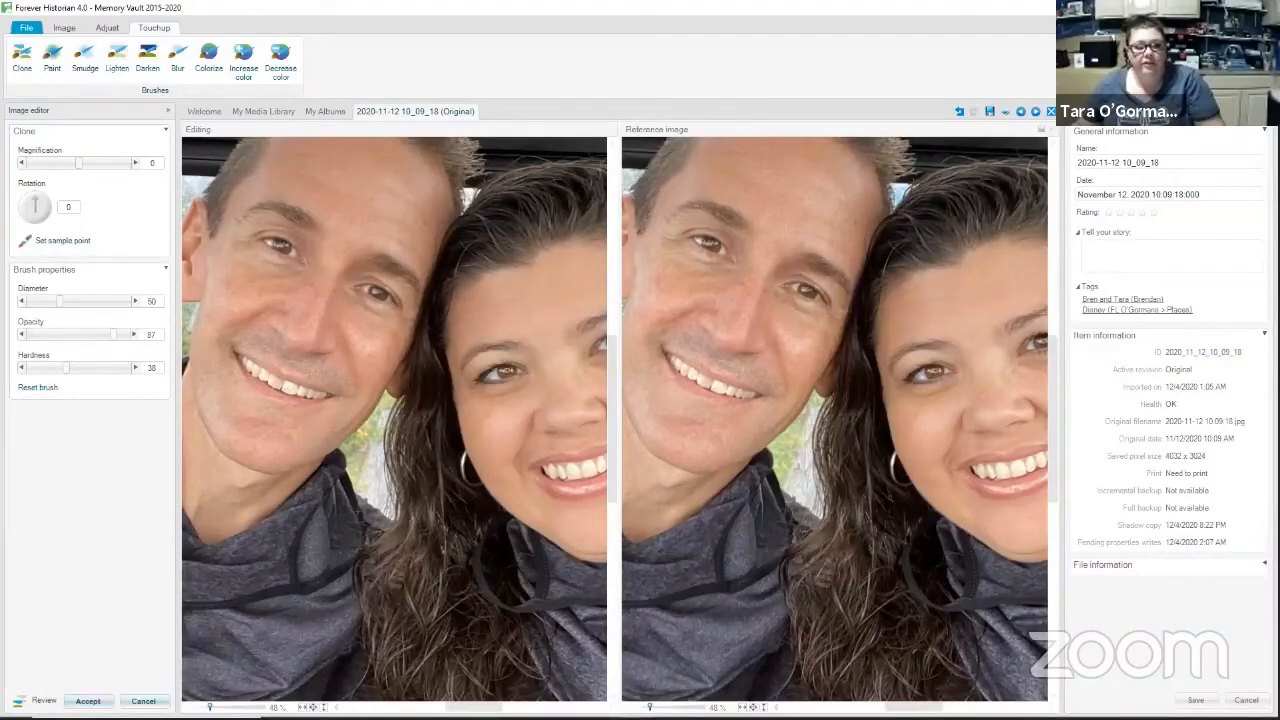
pyautogui.click(144, 701)
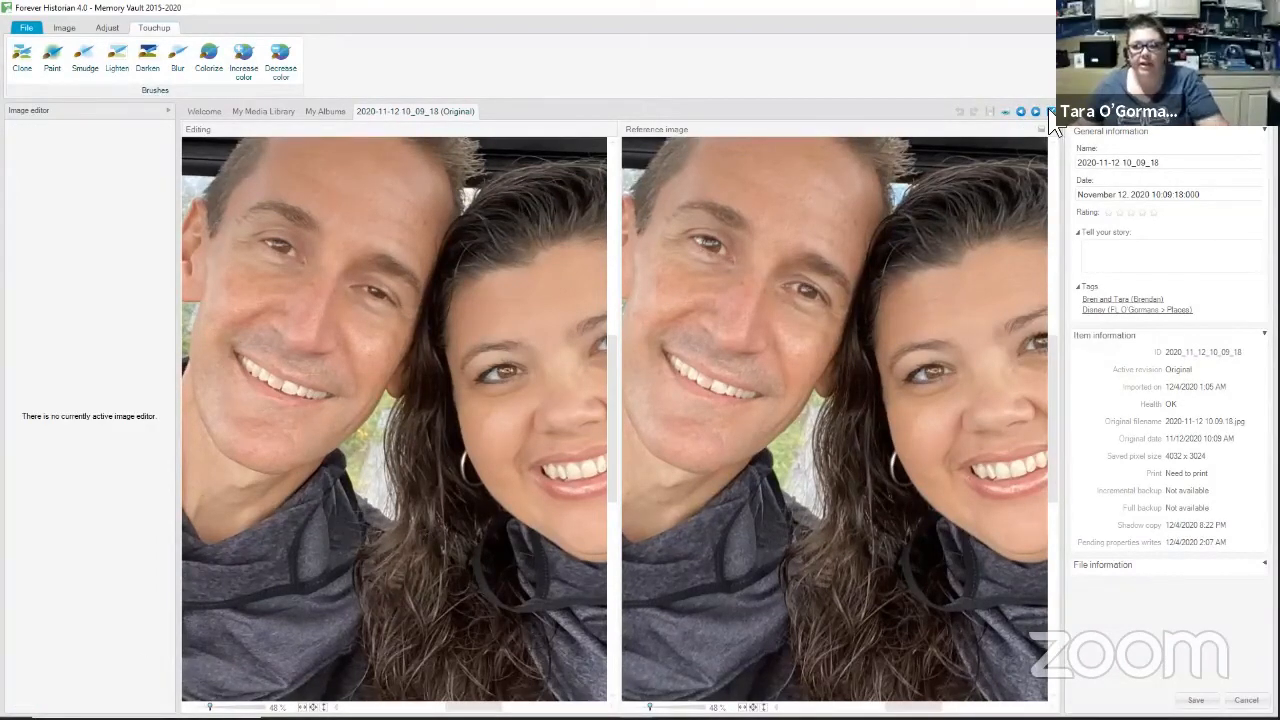
# Close the couple photo and show the 2020 photos tagged Nature
pyautogui.click(1048, 111)
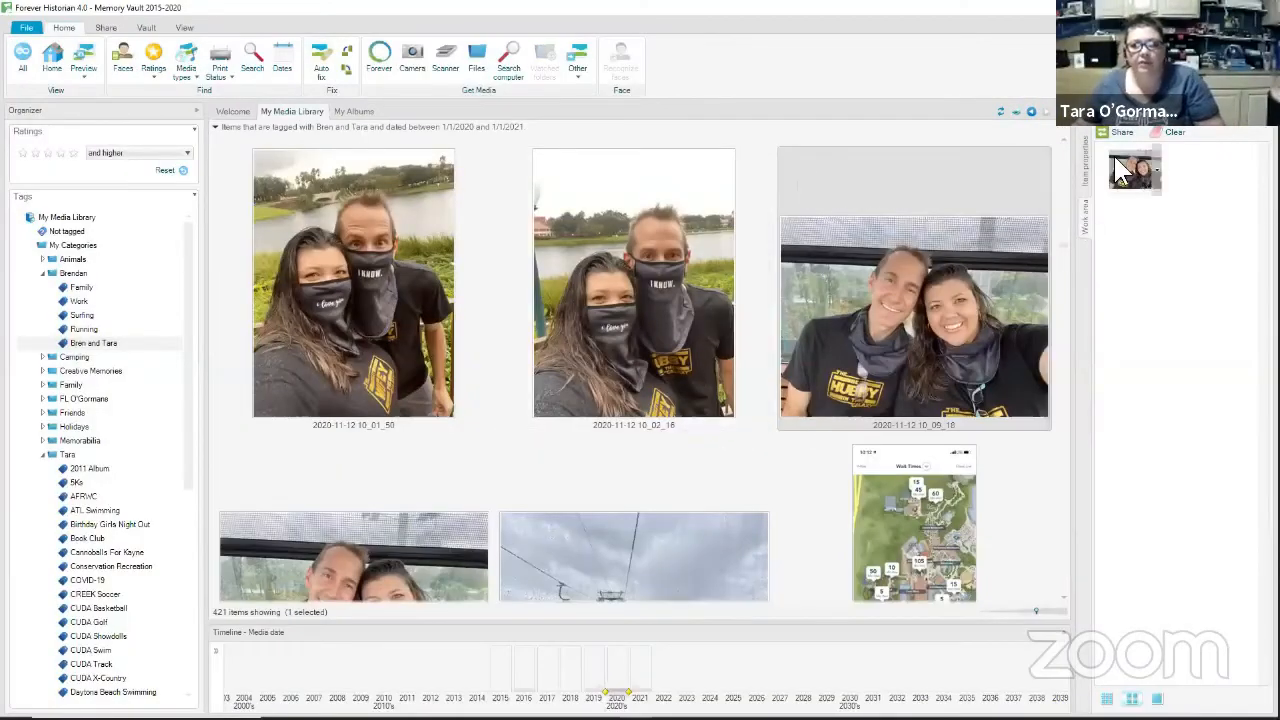
pyautogui.scroll(-1, 683, 449)
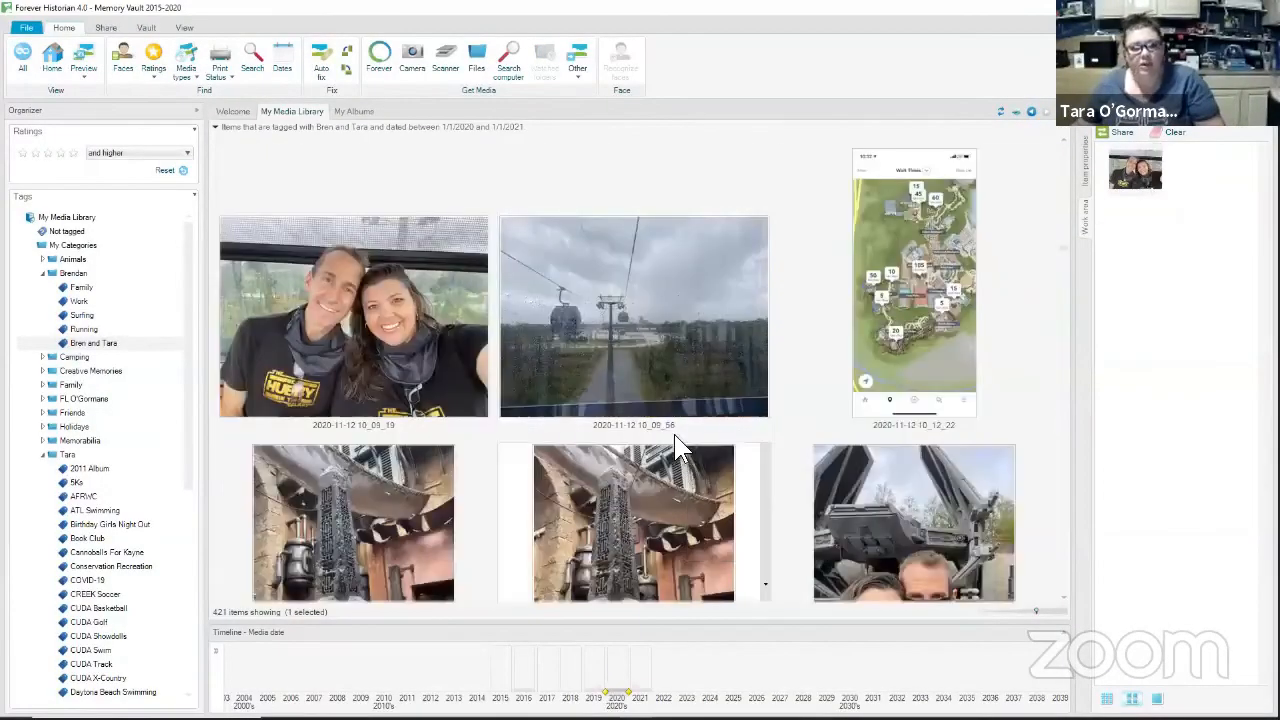
pyautogui.scroll(1, 670, 434)
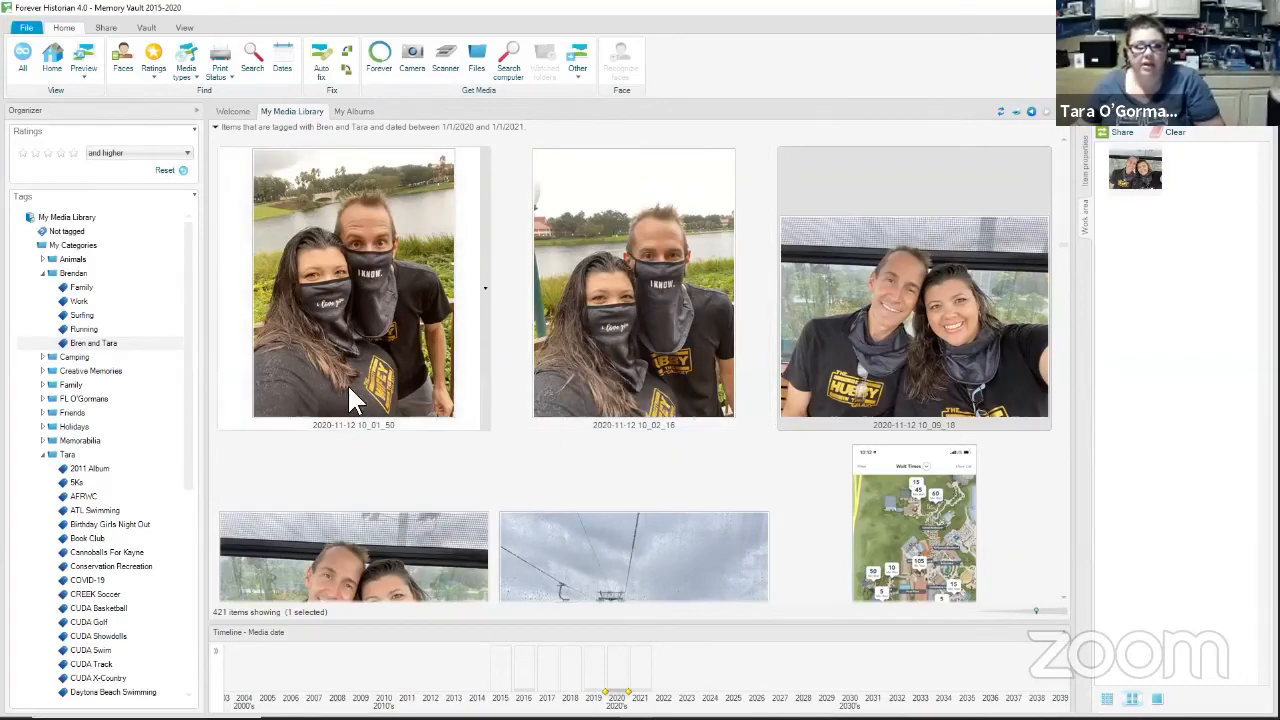
pyautogui.scroll(-7, 100, 515)
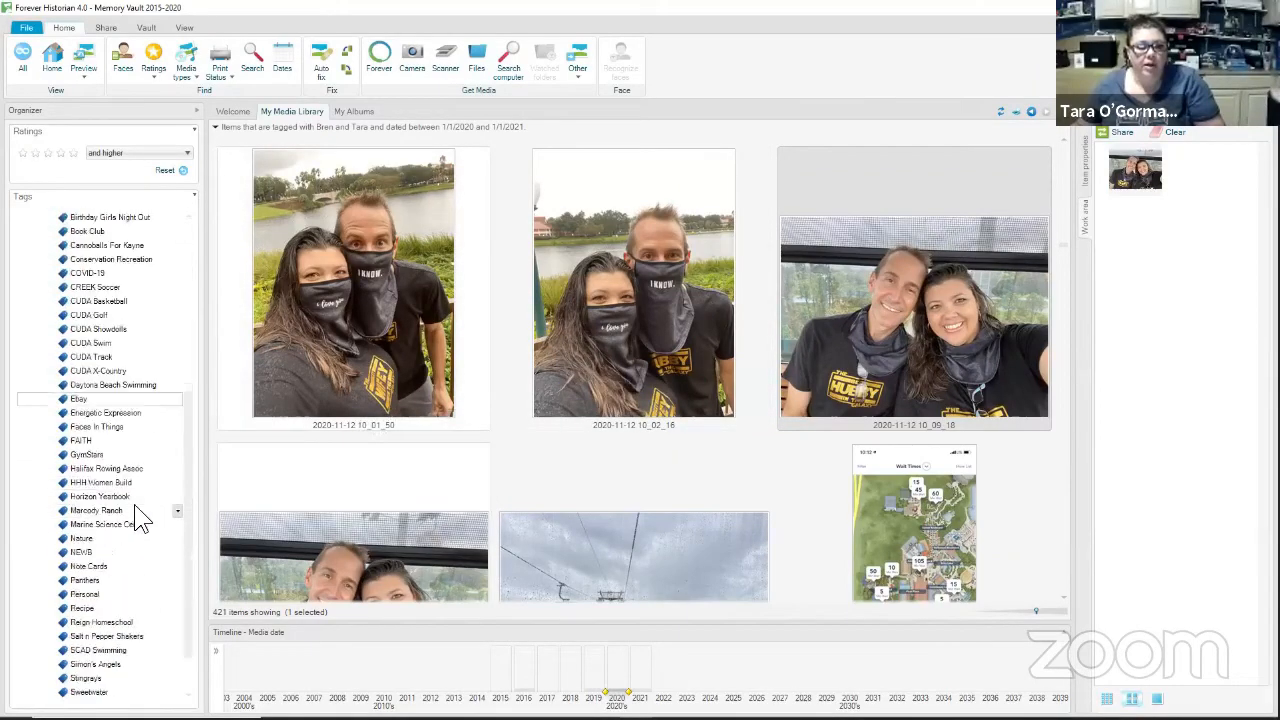
pyautogui.scroll(-1, 100, 575)
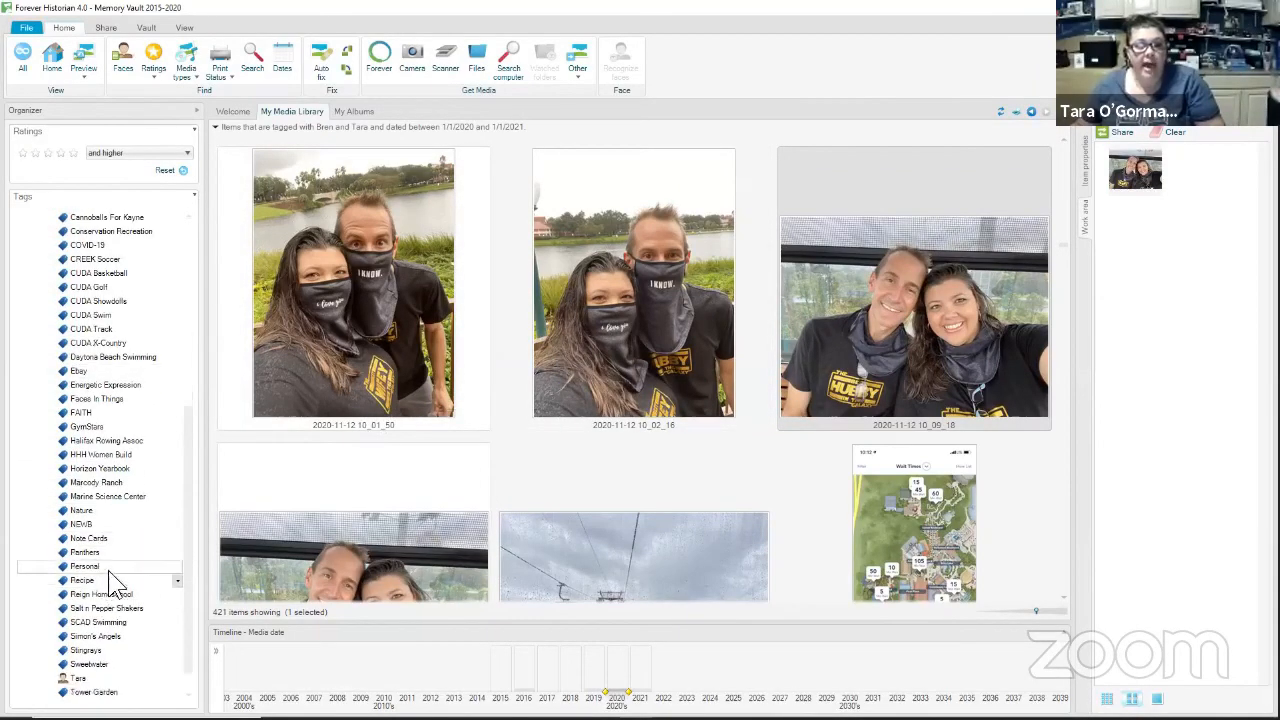
pyautogui.click(98, 510)
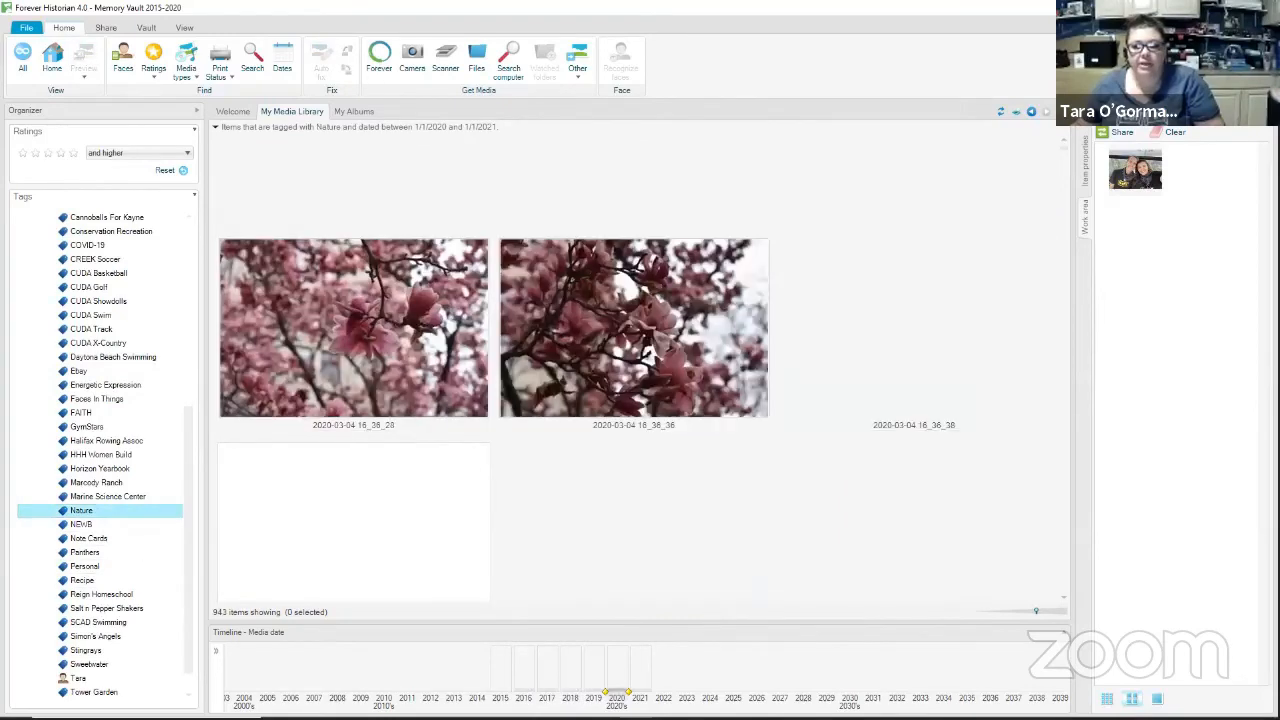
pyautogui.scroll(-2, 637, 491)
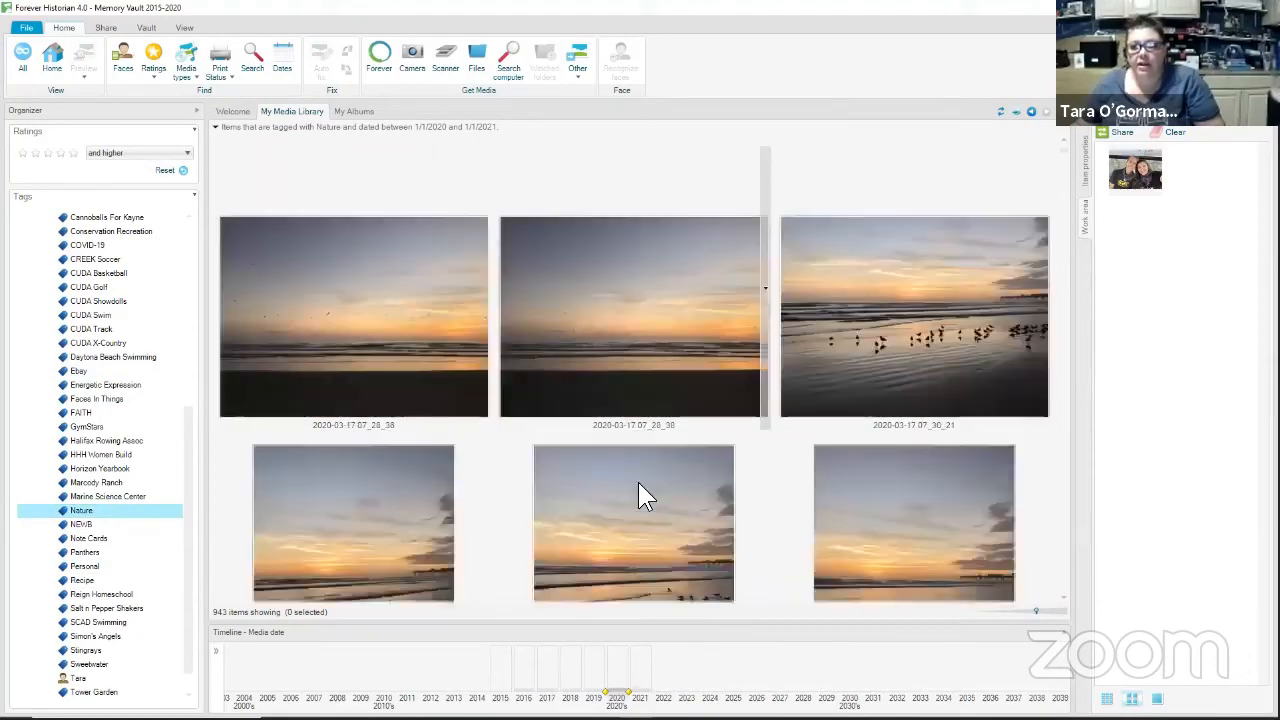
pyautogui.scroll(-2, 640, 495)
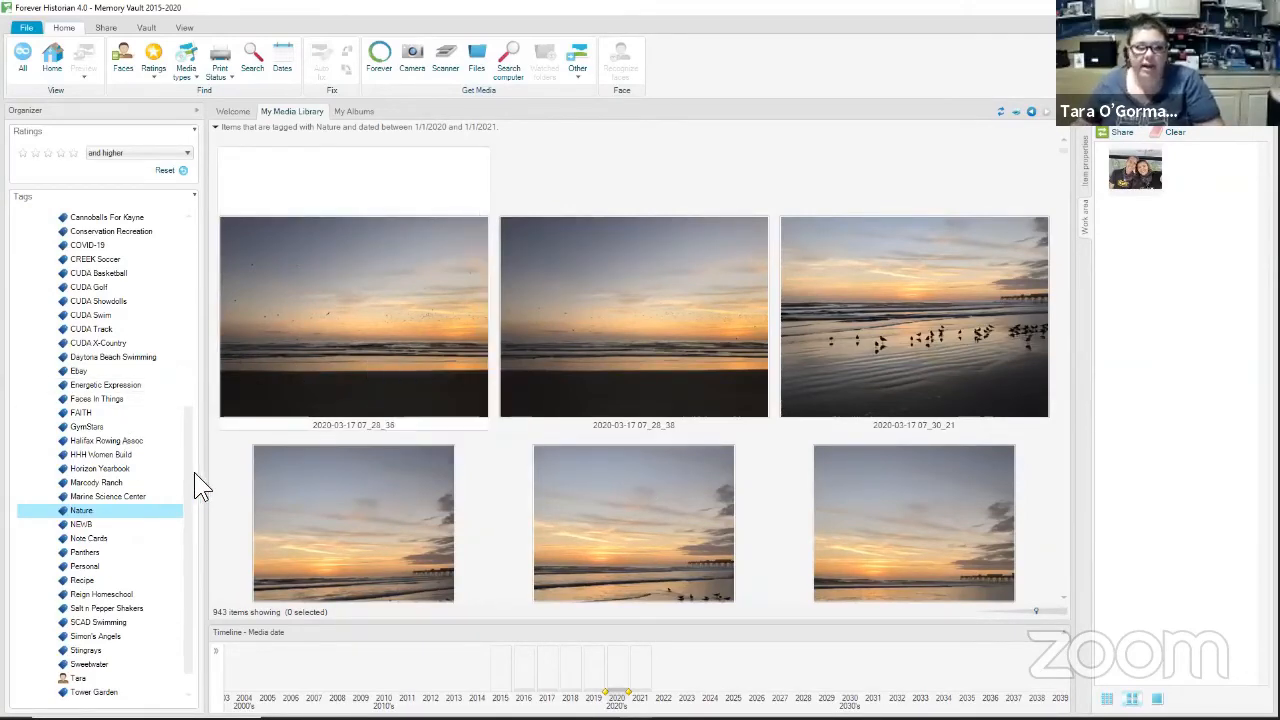
# Collapse the two expanded categories in the tag tree so only the top-level categories are listed
pyautogui.moveTo(188, 466); pyautogui.dragTo(186, 300)
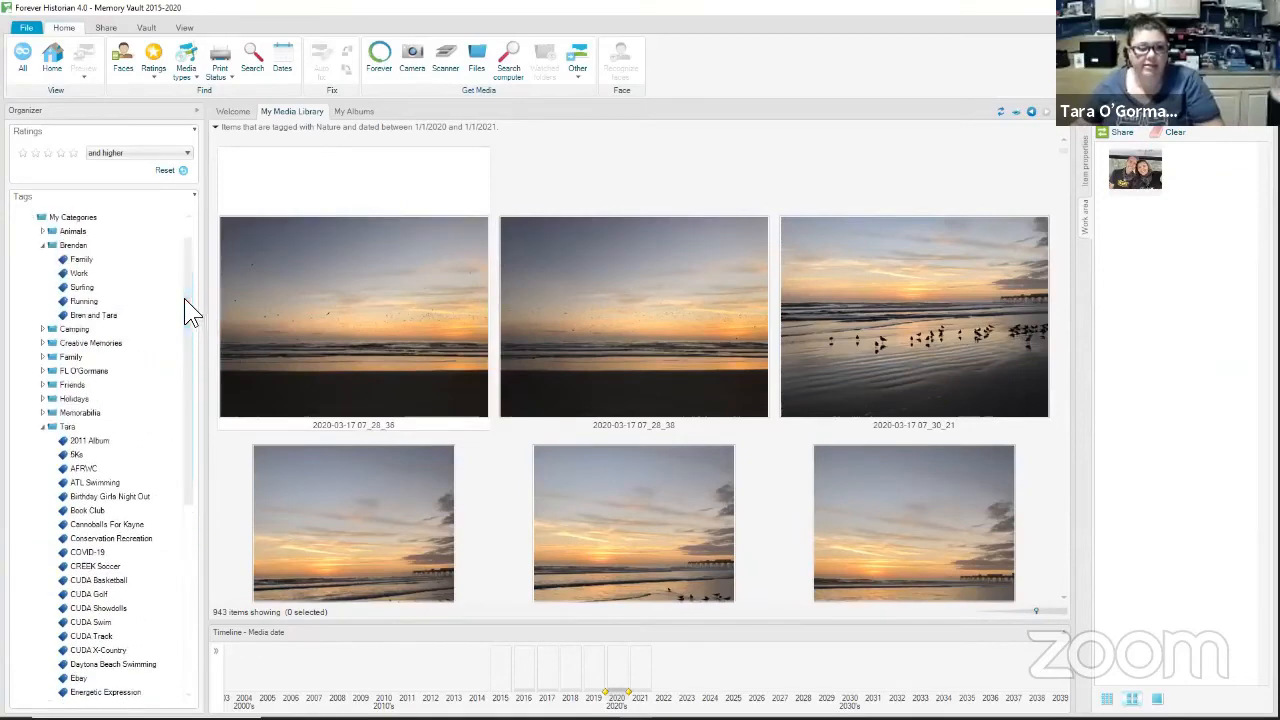
pyautogui.click(42, 452)
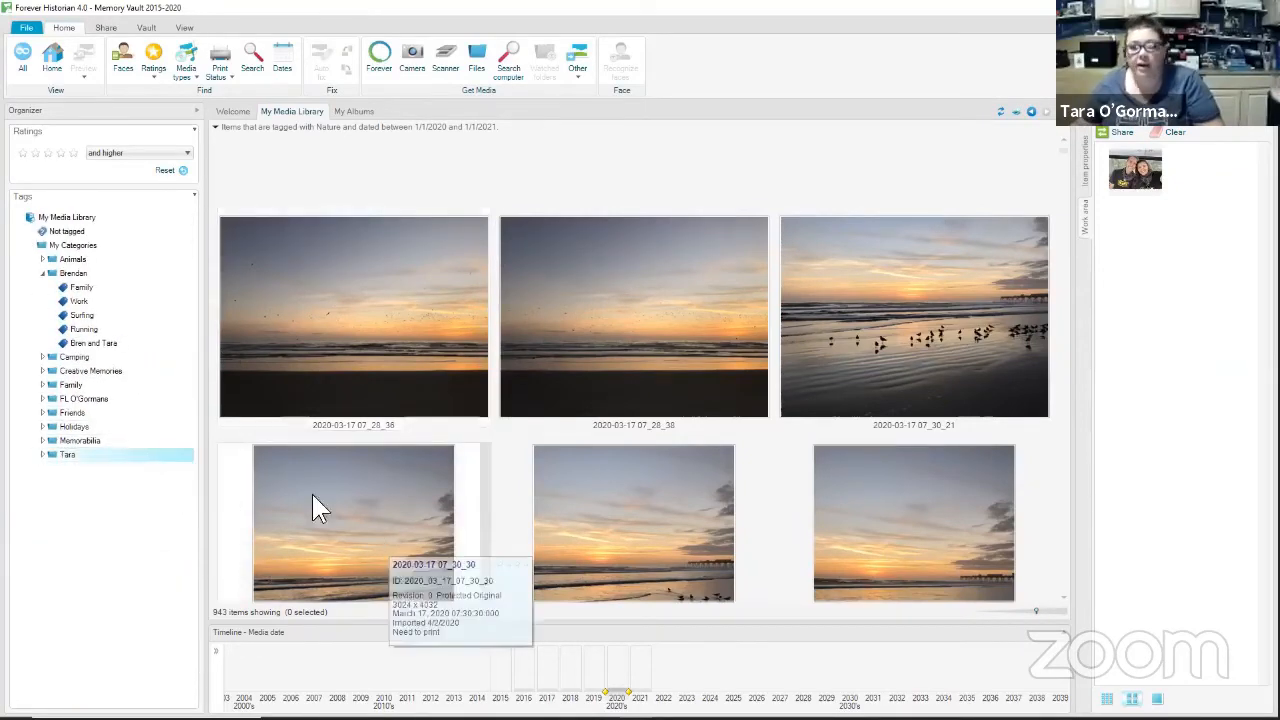
pyautogui.click(42, 273)
pyautogui.moveTo(255, 490)
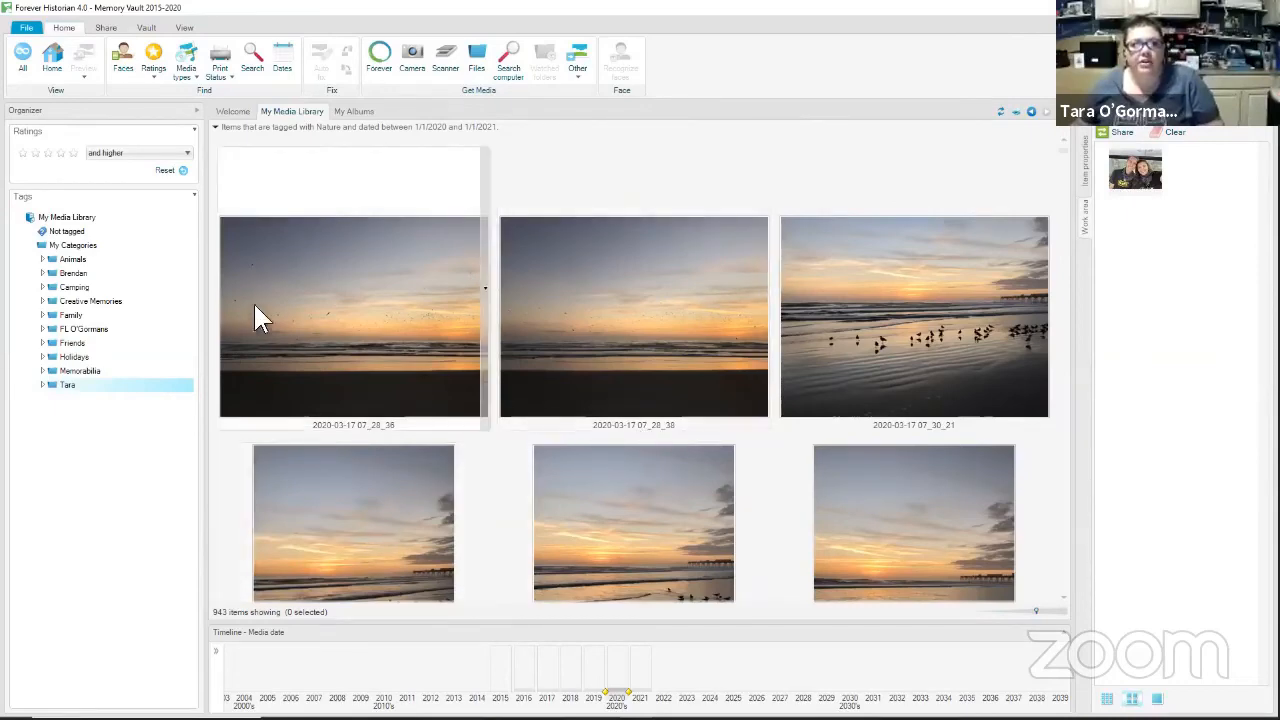
pyautogui.click(147, 28)
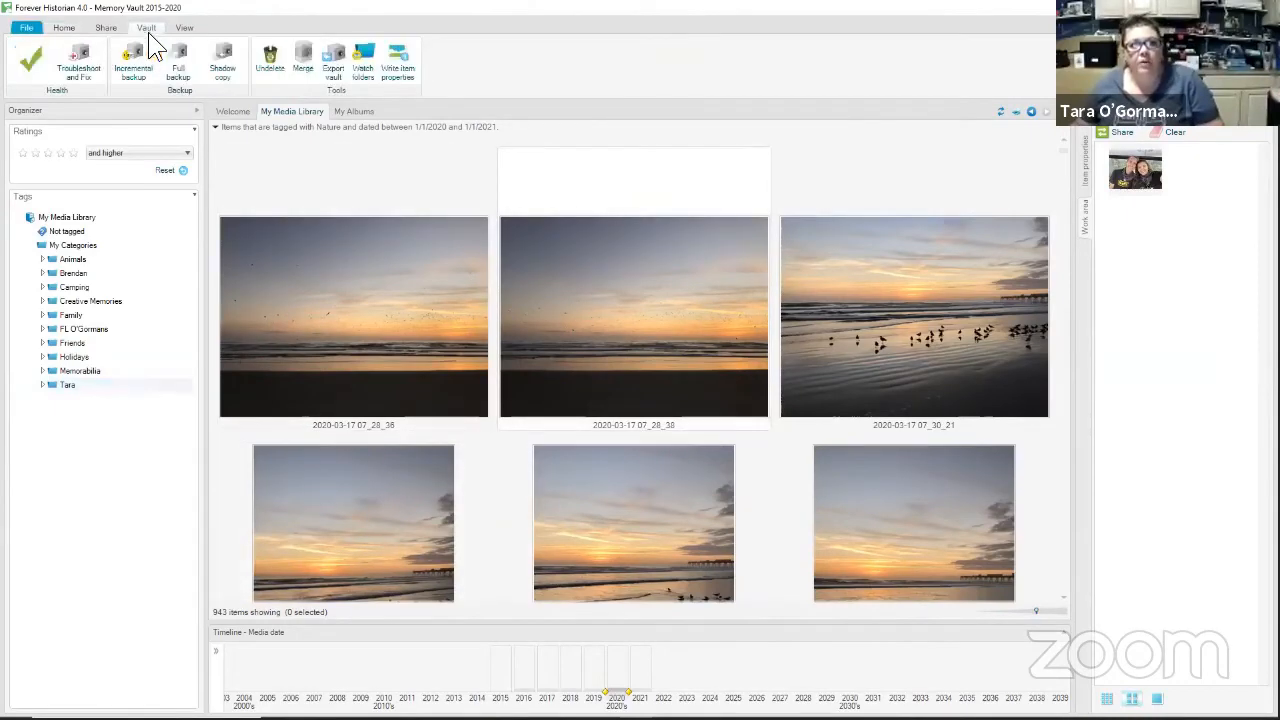
pyautogui.click(106, 28)
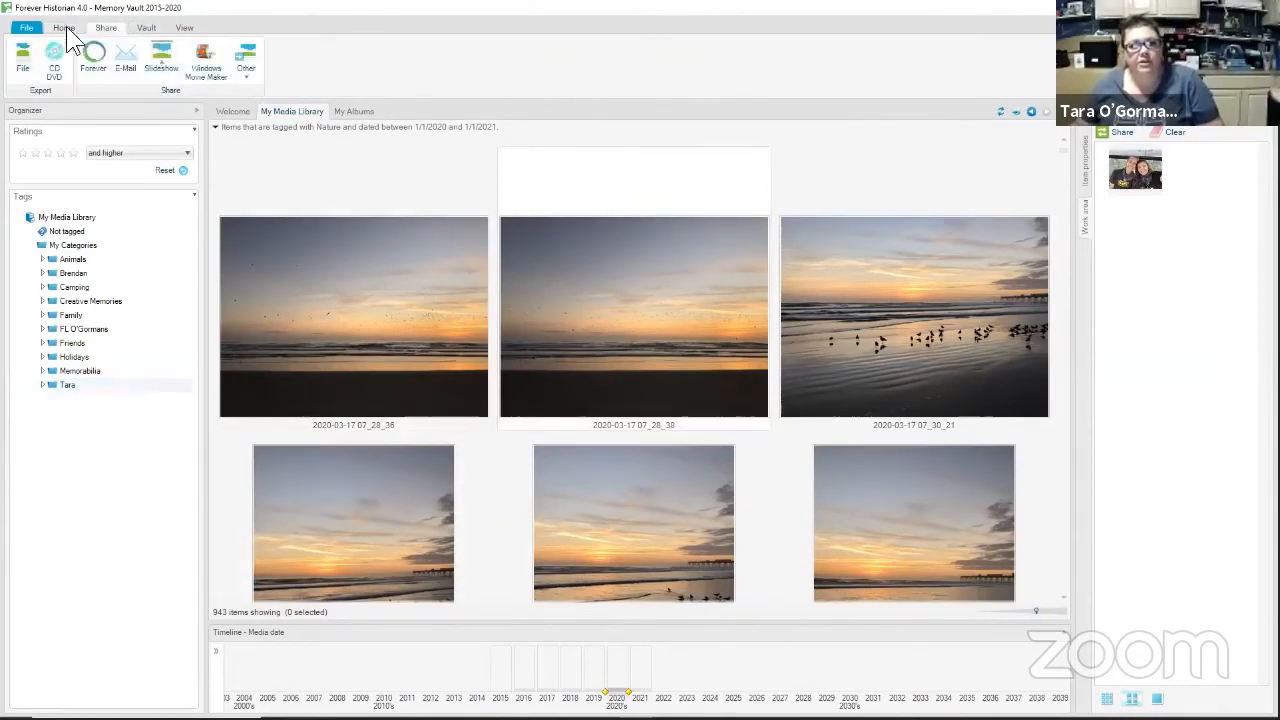
pyautogui.click(330, 304)
pyautogui.doubleClick(330, 306)
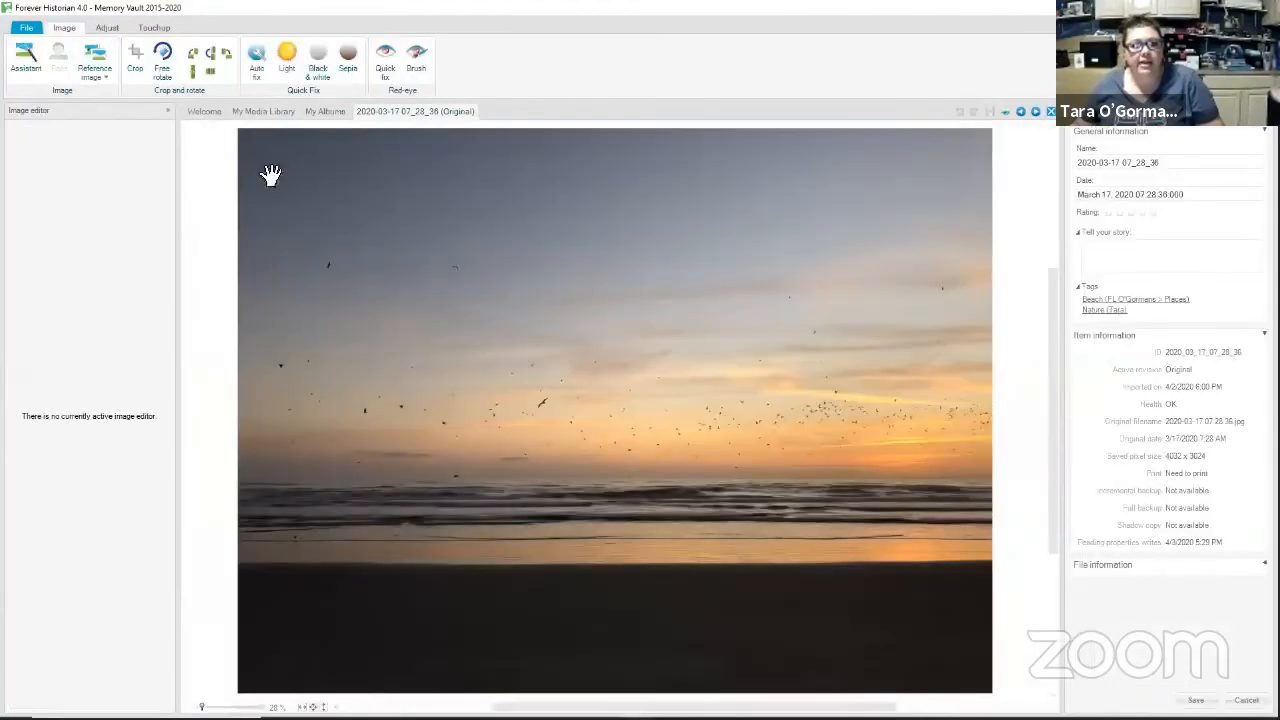
pyautogui.click(106, 28)
pyautogui.click(153, 28)
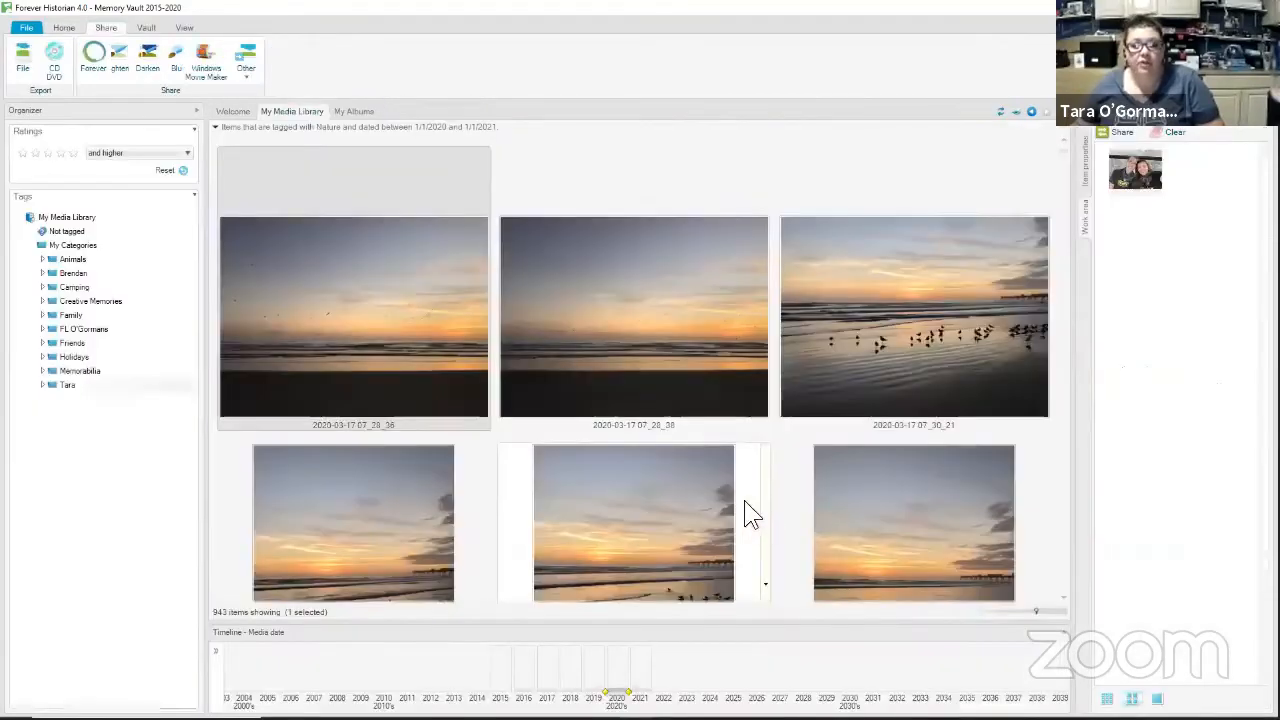
# Review the file commands and recent media vaults, and bring up the library's view, find, fix and get-media tools
pyautogui.scroll(-2, 928, 462)
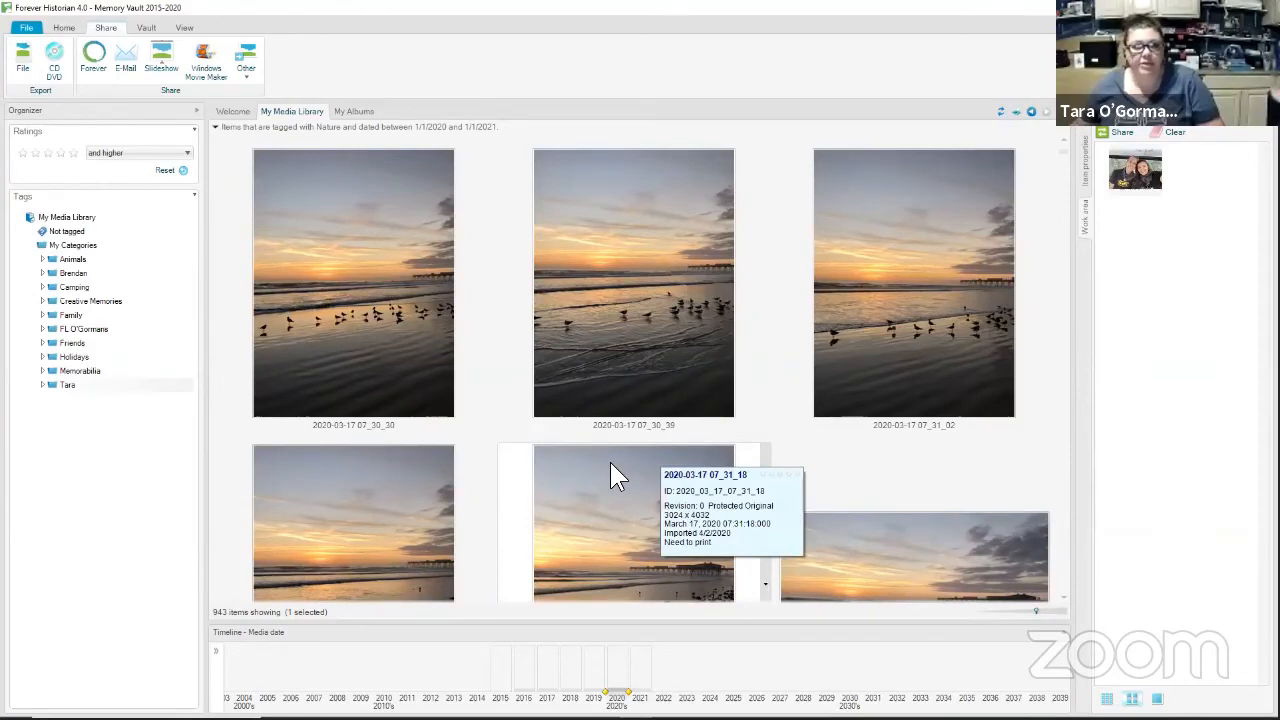
pyautogui.click(27, 30)
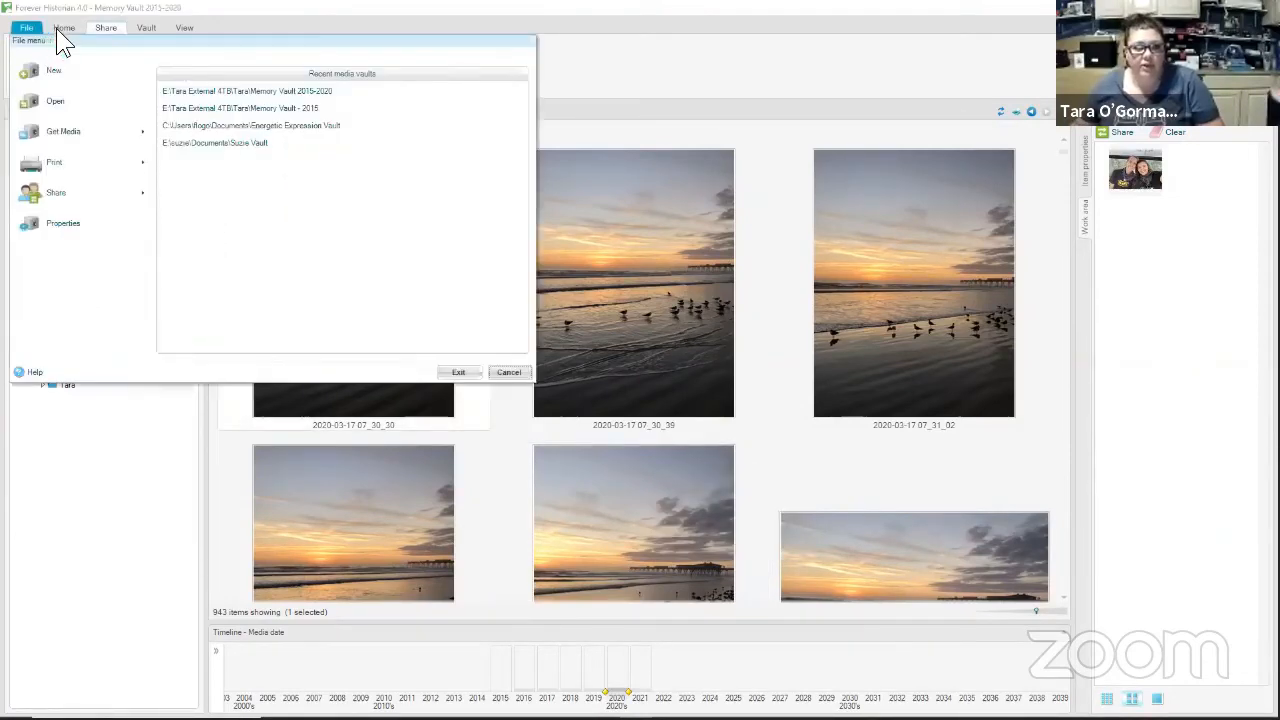
pyautogui.click(511, 369)
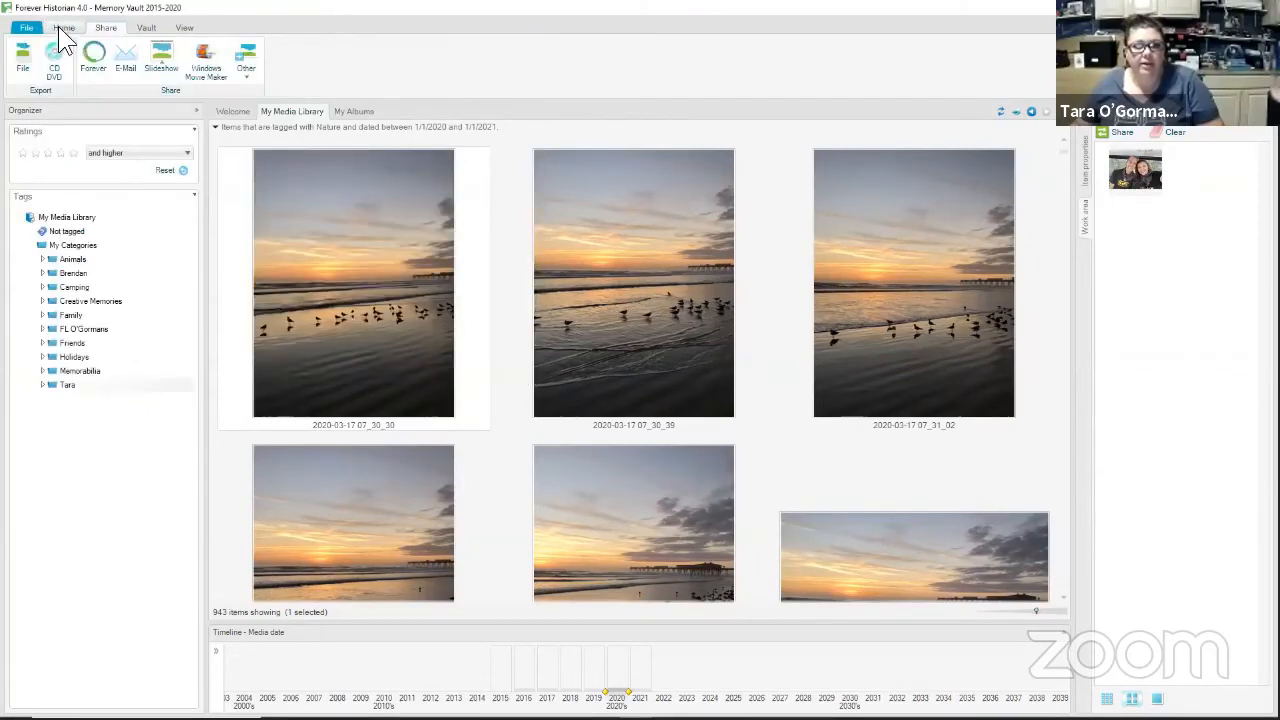
pyautogui.click(63, 28)
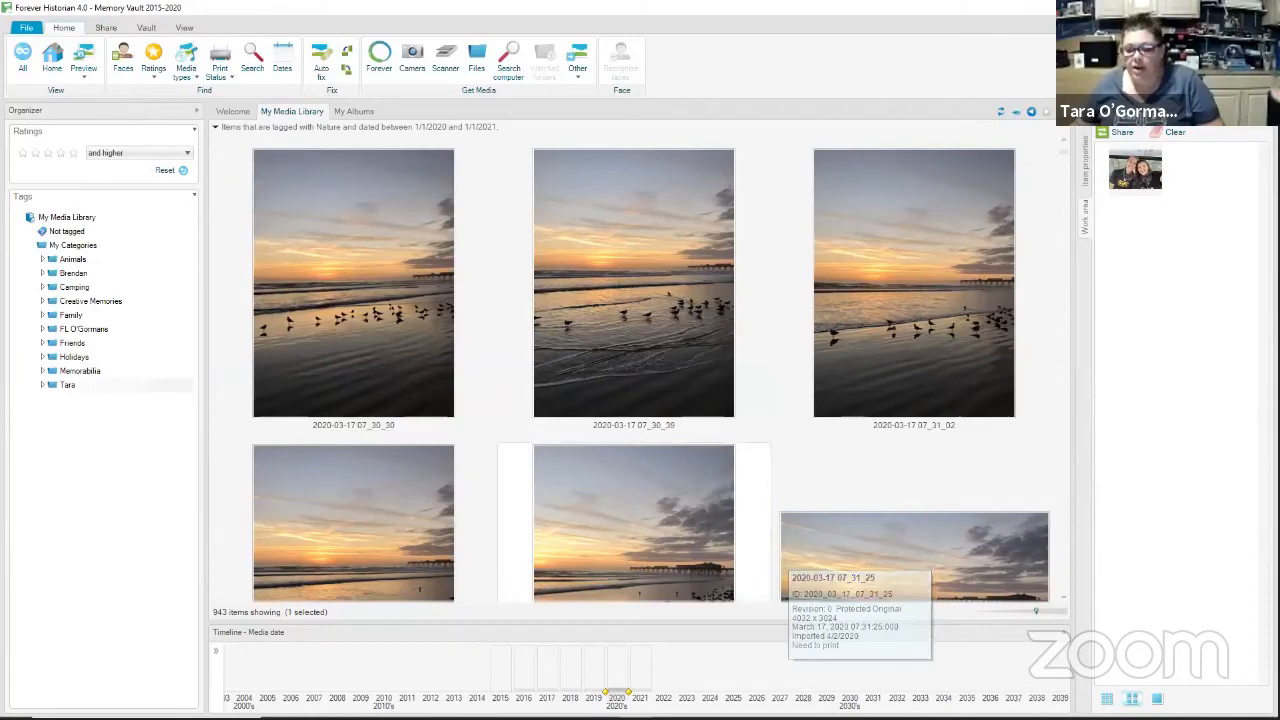